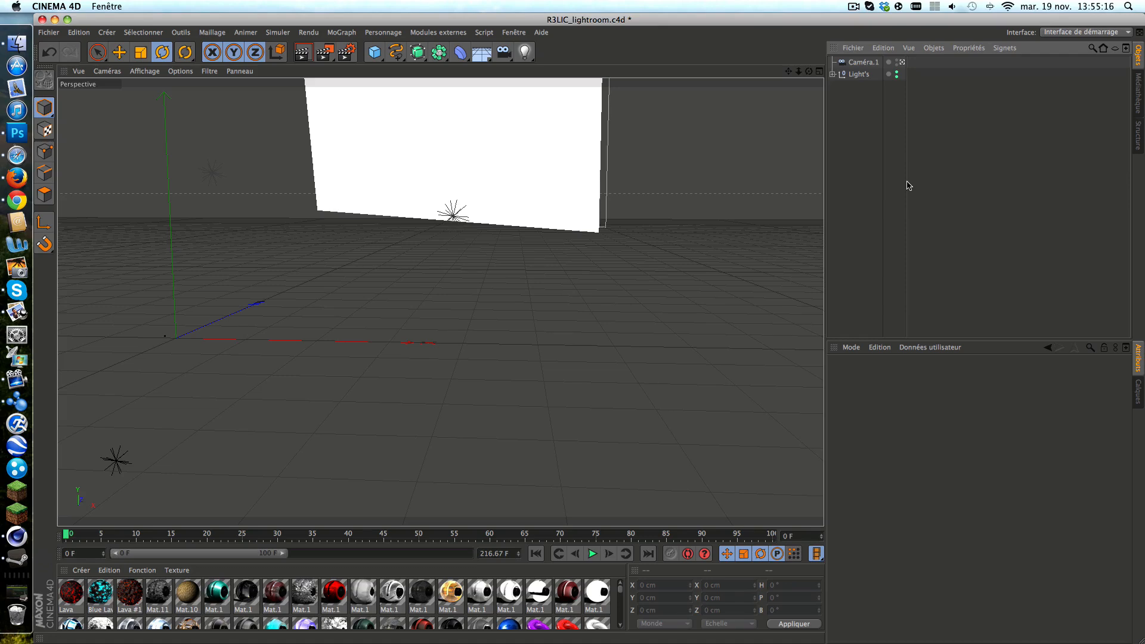
# Add a MoGraph Mo Texte object to the scene with the text OKNOW.
pyautogui.moveTo(905, 181); pyautogui.dragTo(927, 189)
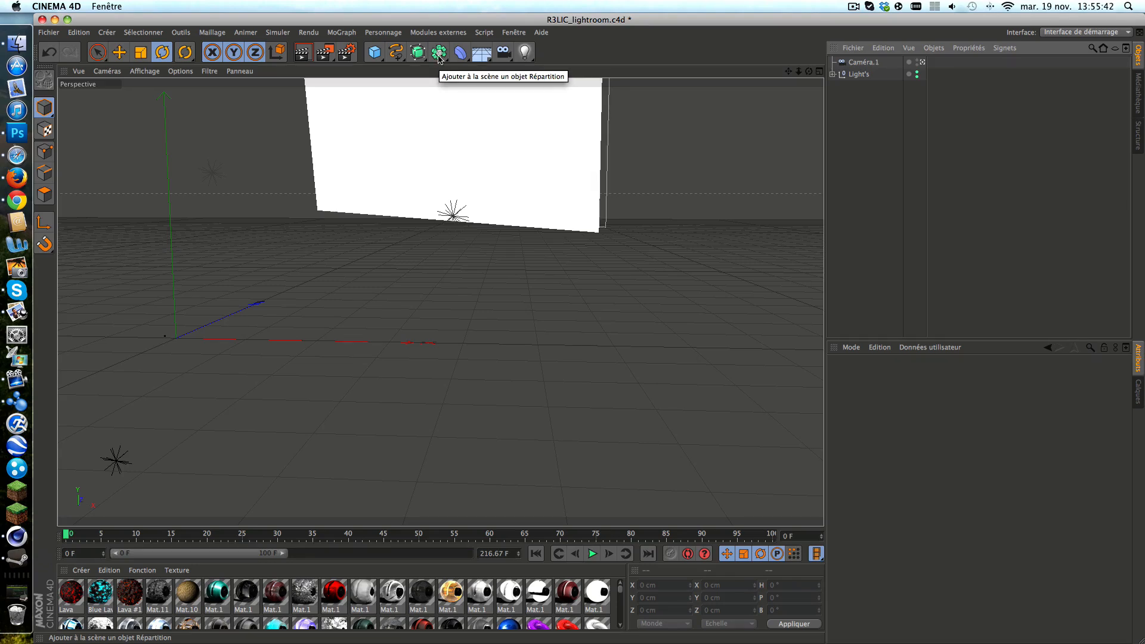
pyautogui.click(341, 32)
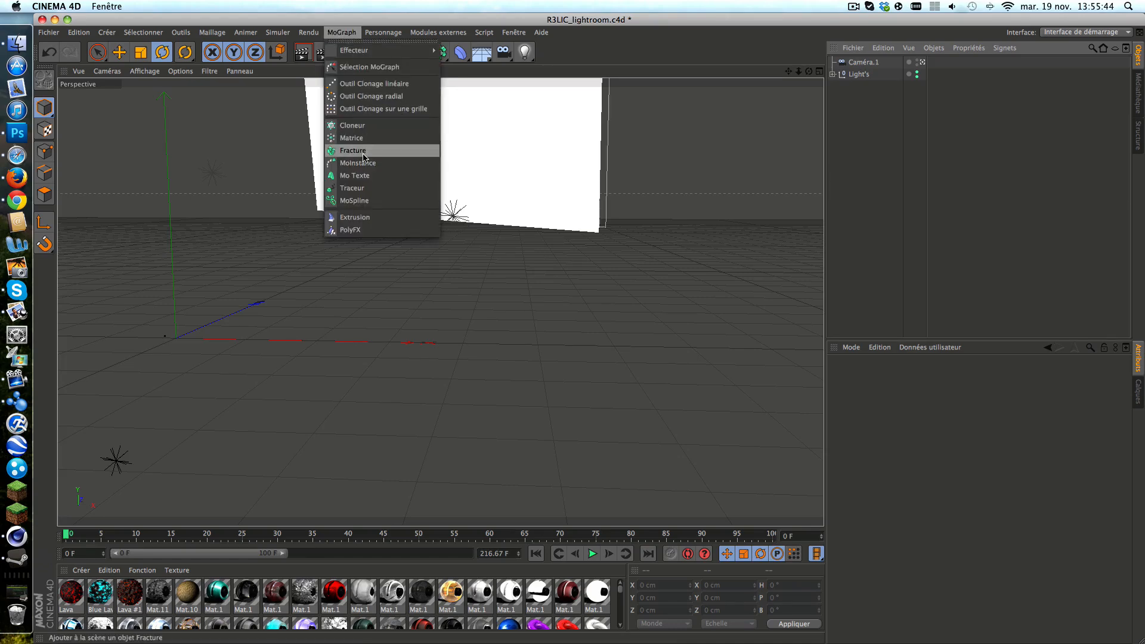
pyautogui.click(367, 176)
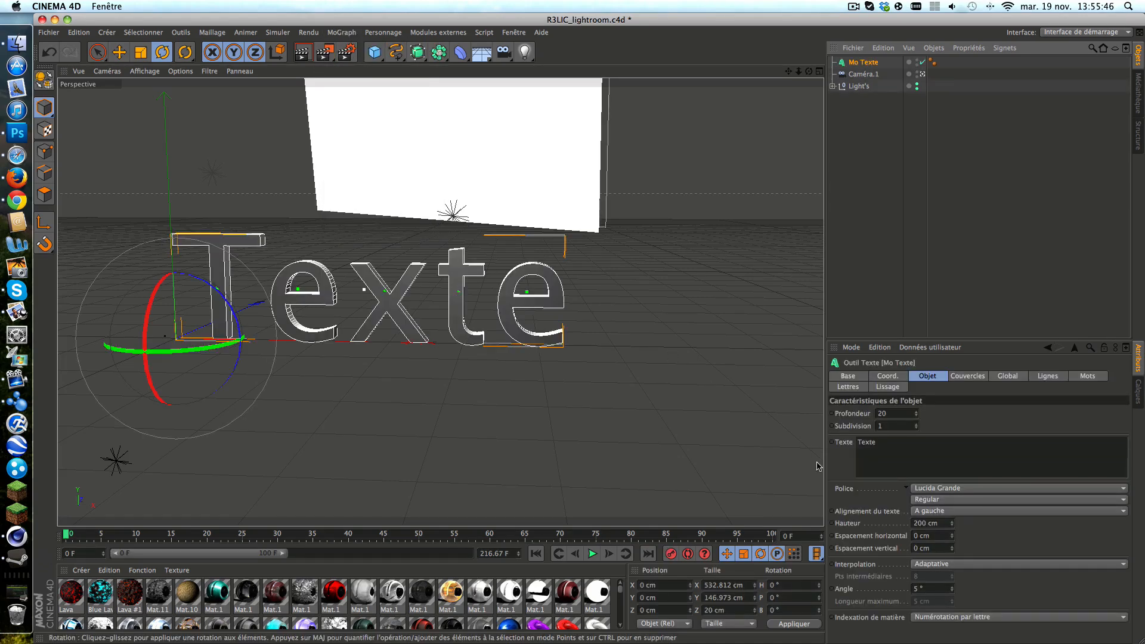
pyautogui.moveTo(876, 442); pyautogui.dragTo(846, 440)
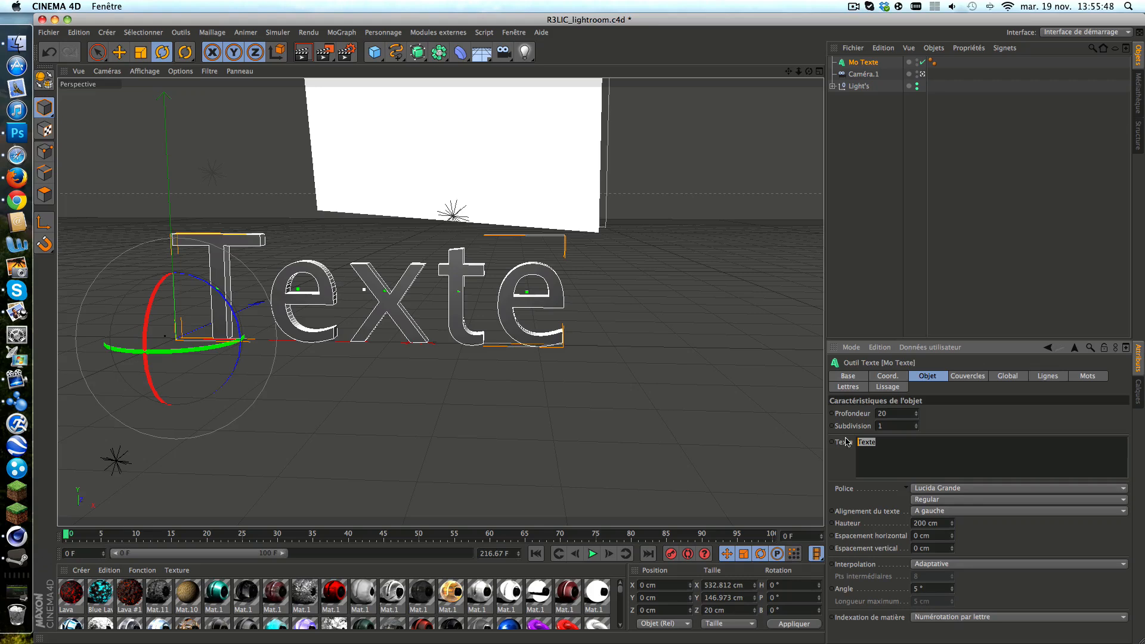
pyautogui.write('oKnow')
pyautogui.press('BackSpace')
pyautogui.write('OKNOW')
# Set the text's depth to 90 and change its font to a bolder, rounded typeface.
pyautogui.click(887, 414)
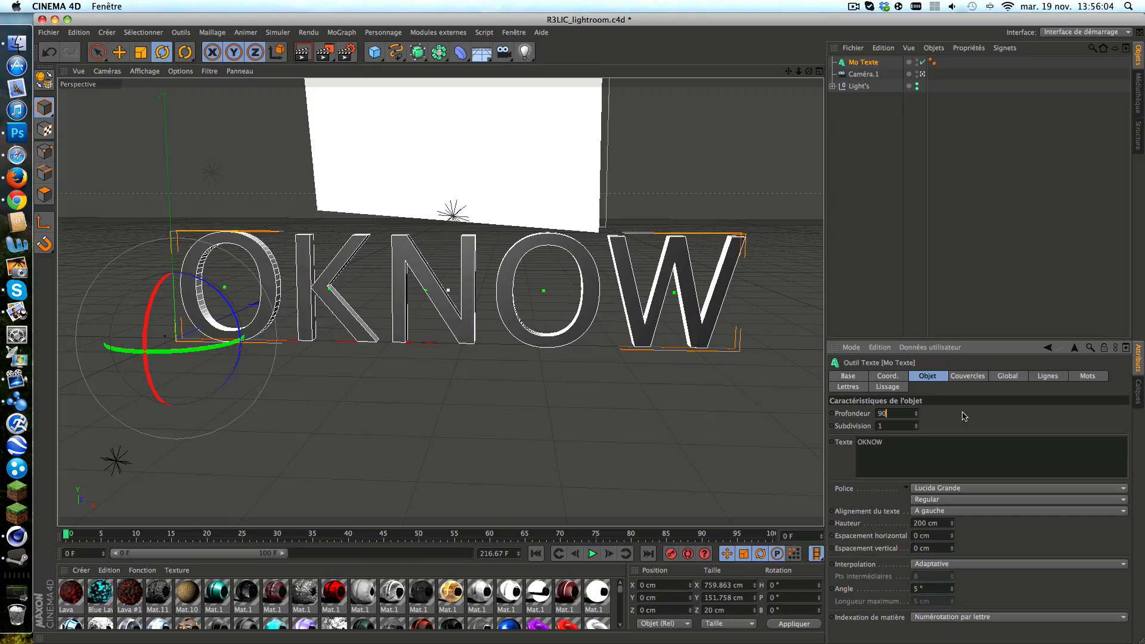
pyautogui.press('Return')
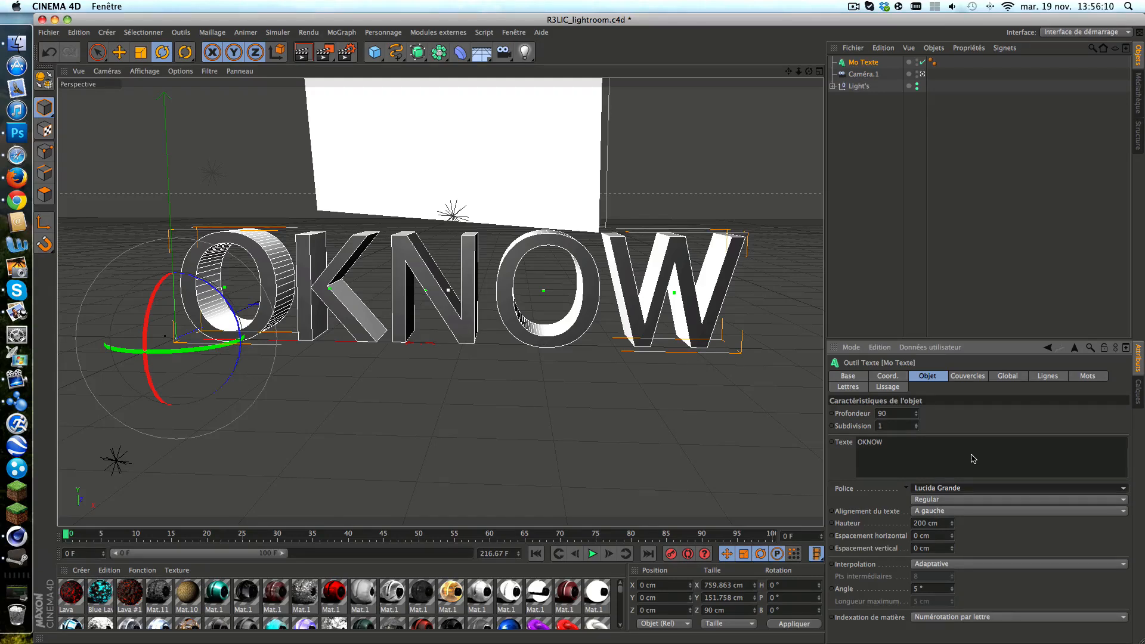
pyautogui.click(979, 488)
pyautogui.click(934, 226)
pyautogui.click(890, 303)
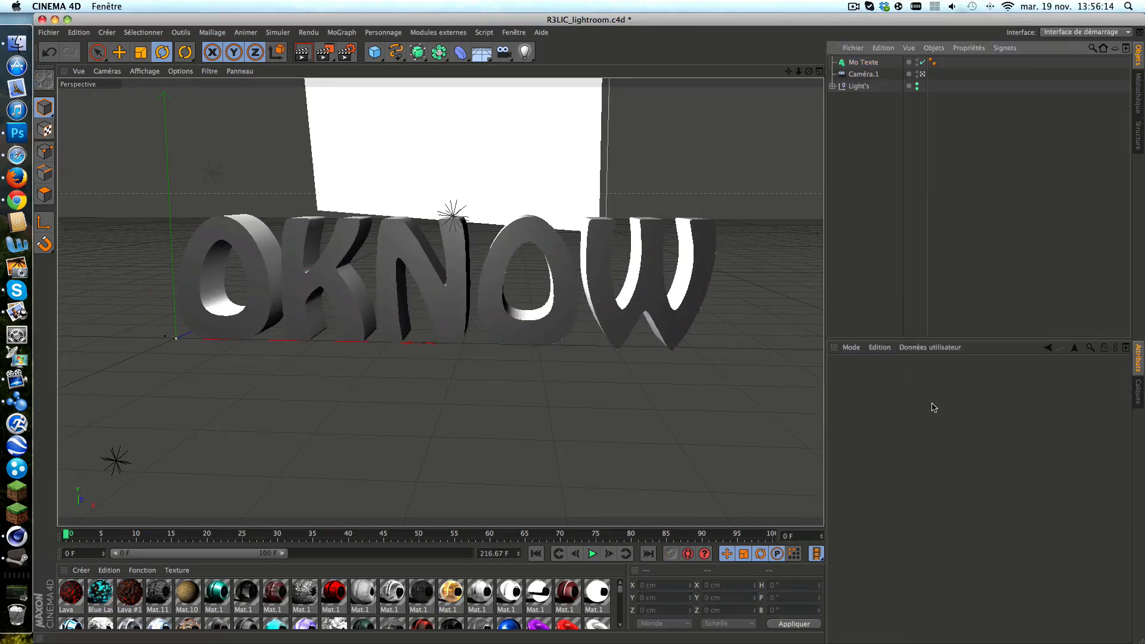
# Convert the Mo Texte object to editable geometry and expand its hierarchy down to the letter extrusions.
pyautogui.click(873, 63)
pyautogui.press('c')
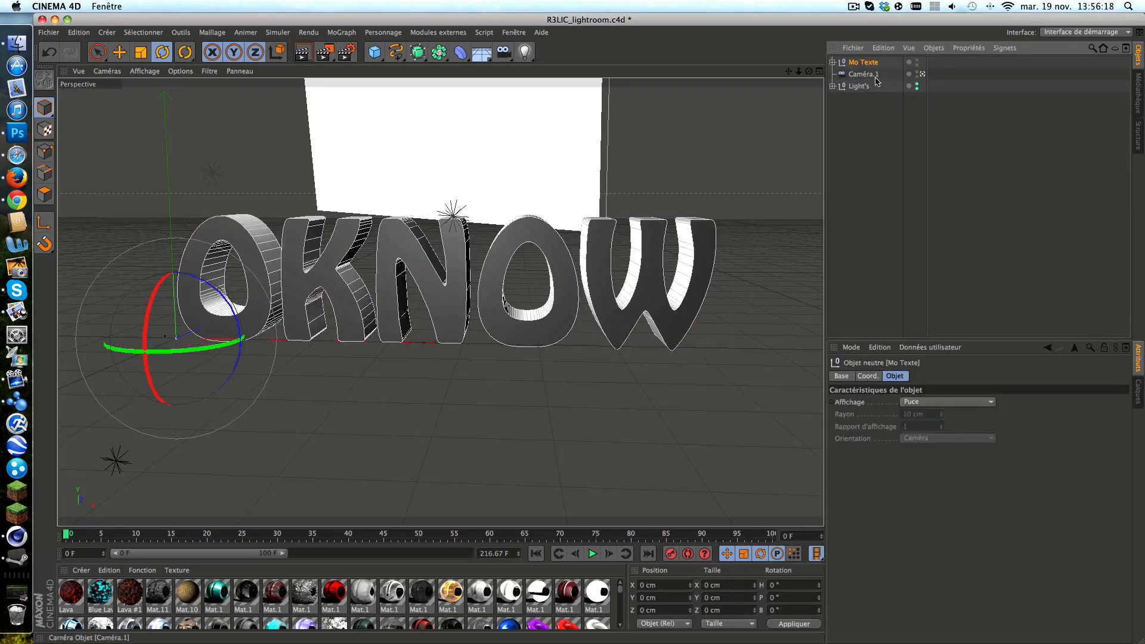
pyautogui.click(833, 62)
pyautogui.click(840, 74)
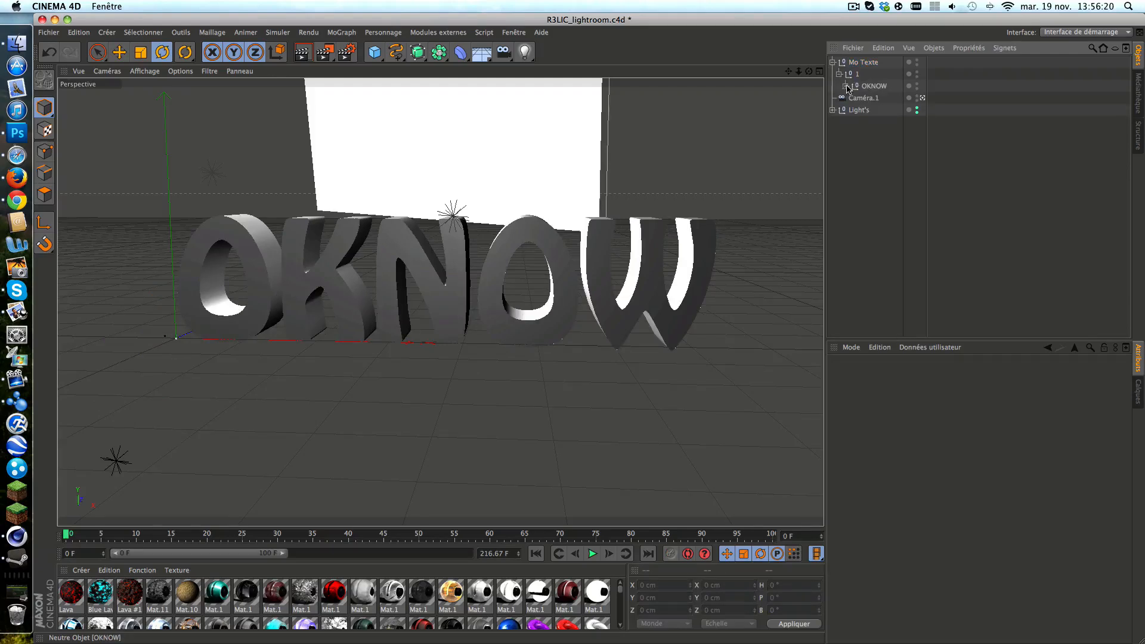
pyautogui.click(846, 86)
pyautogui.click(853, 97)
pyautogui.click(852, 99)
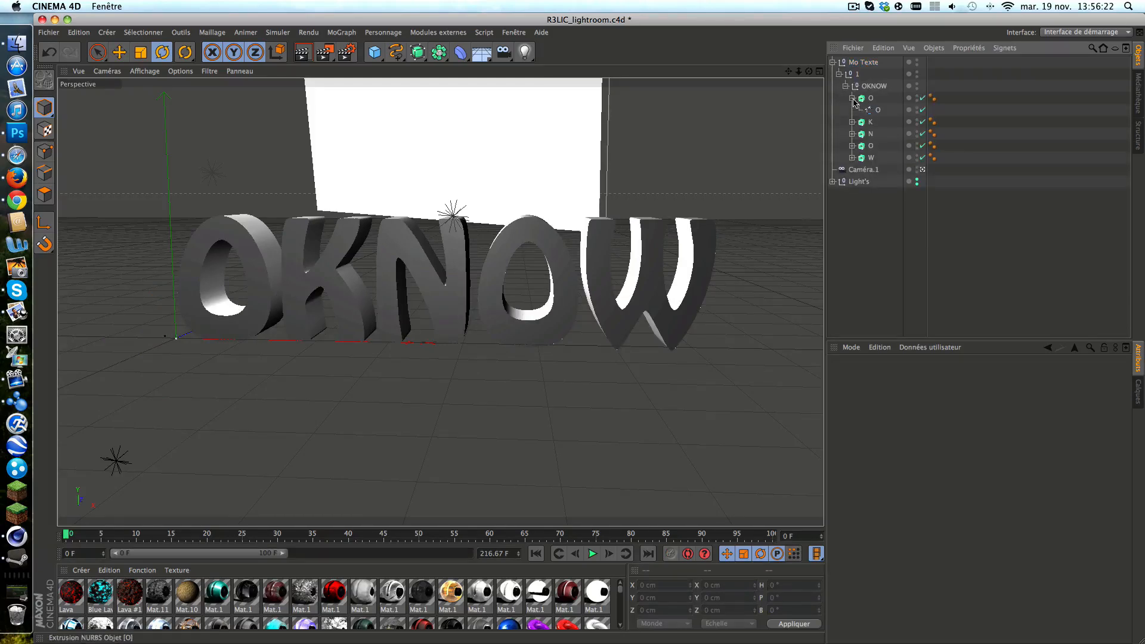
# Duplicate the five letter extrusions O, K, N, O and W to the top level of the object hierarchy.
pyautogui.click(870, 98)
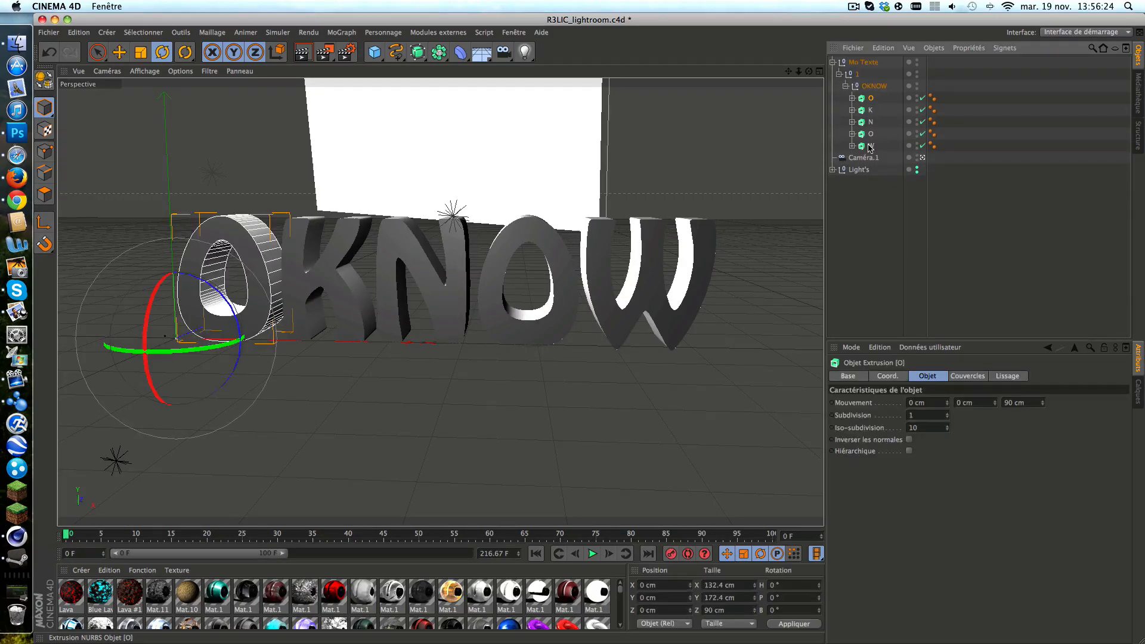
pyautogui.keyDown('shift'); pyautogui.click(871, 145); pyautogui.keyUp('shift')
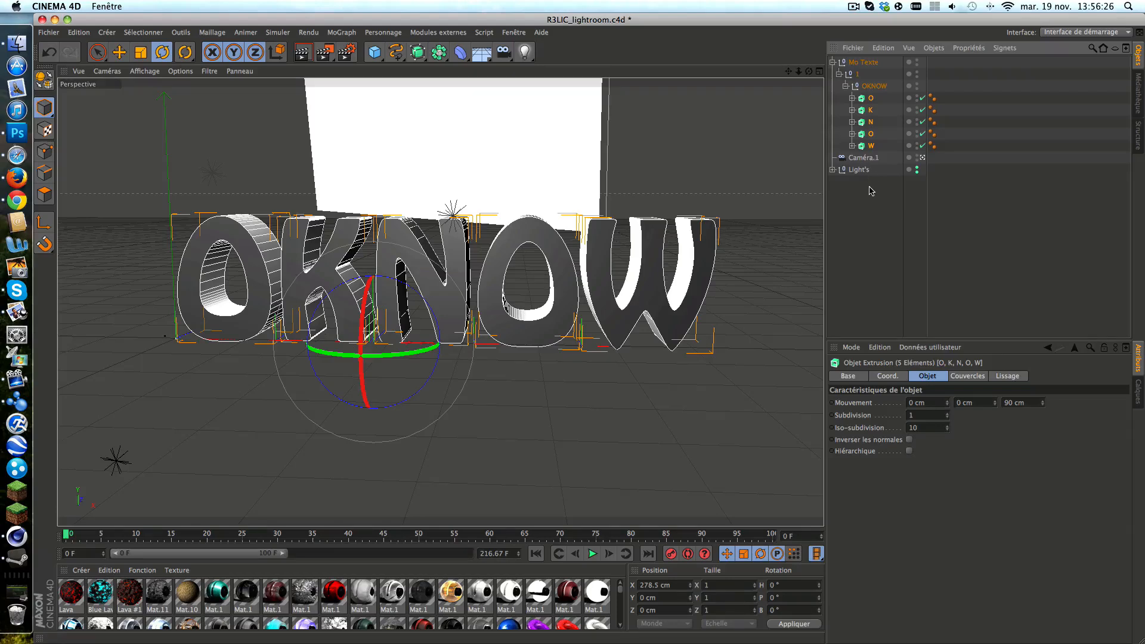
pyautogui.press('super+v')
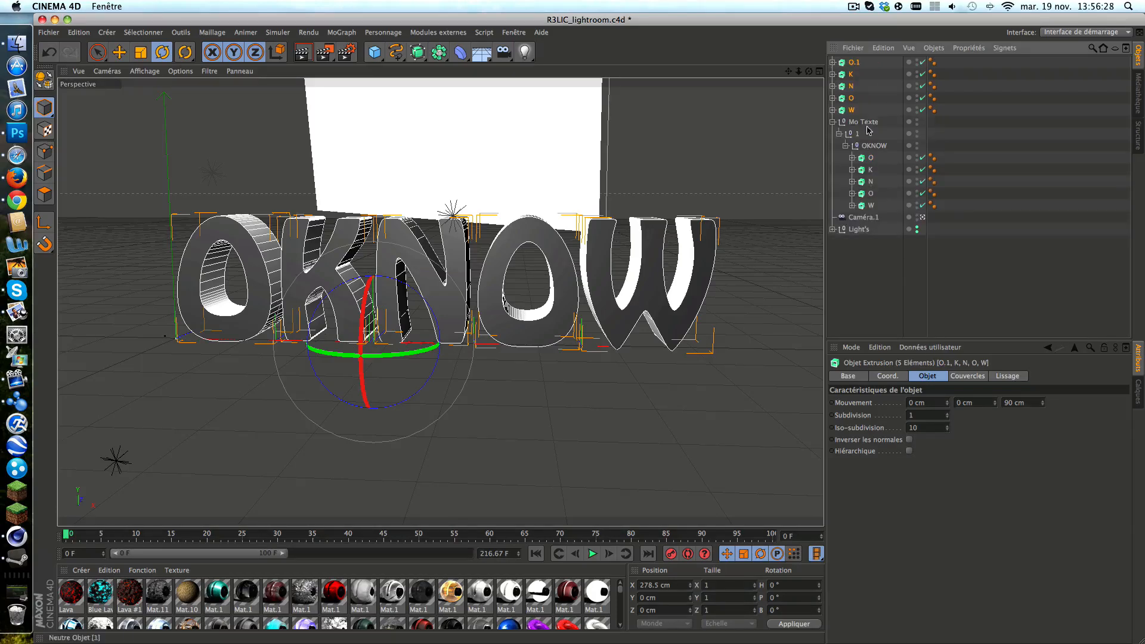
pyautogui.click(899, 283)
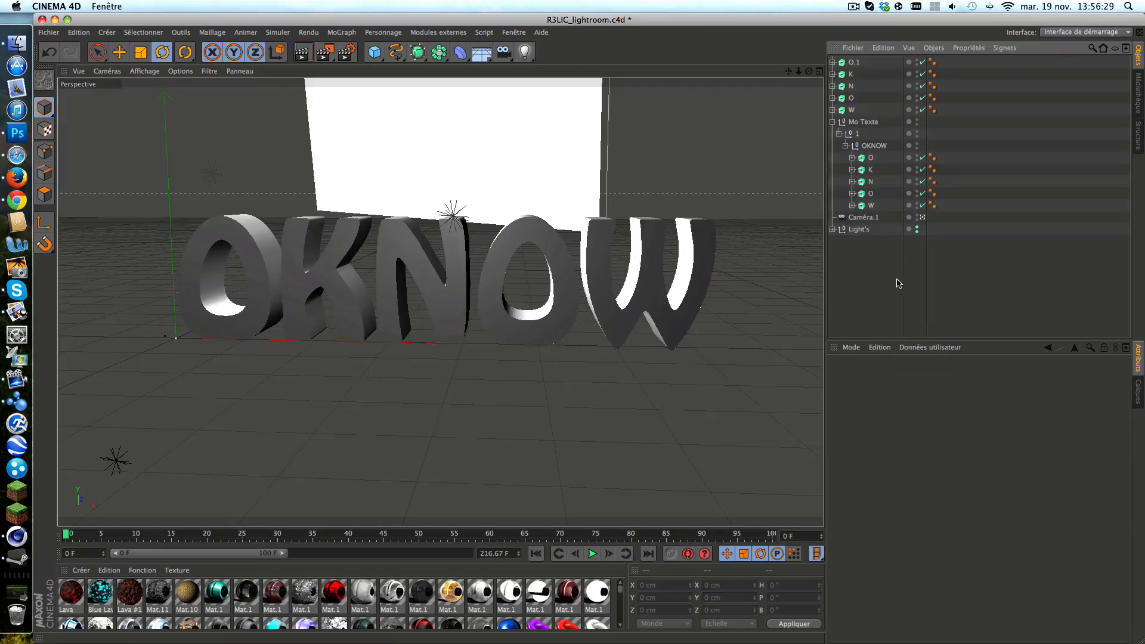
pyautogui.click(833, 122)
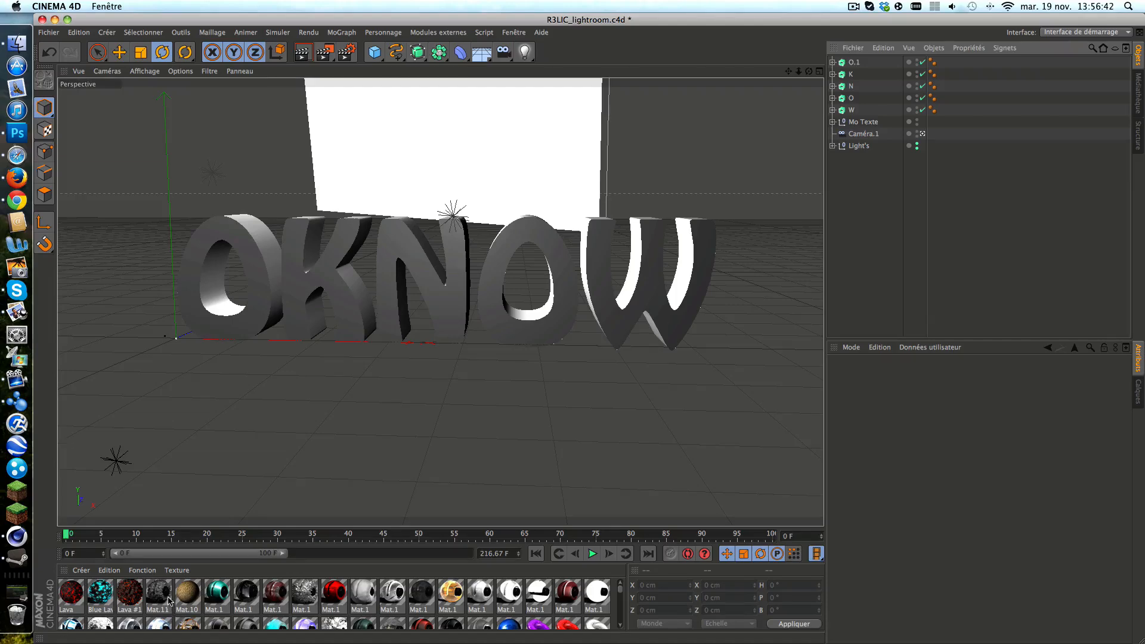
pyautogui.moveTo(160, 595); pyautogui.dragTo(313, 288)
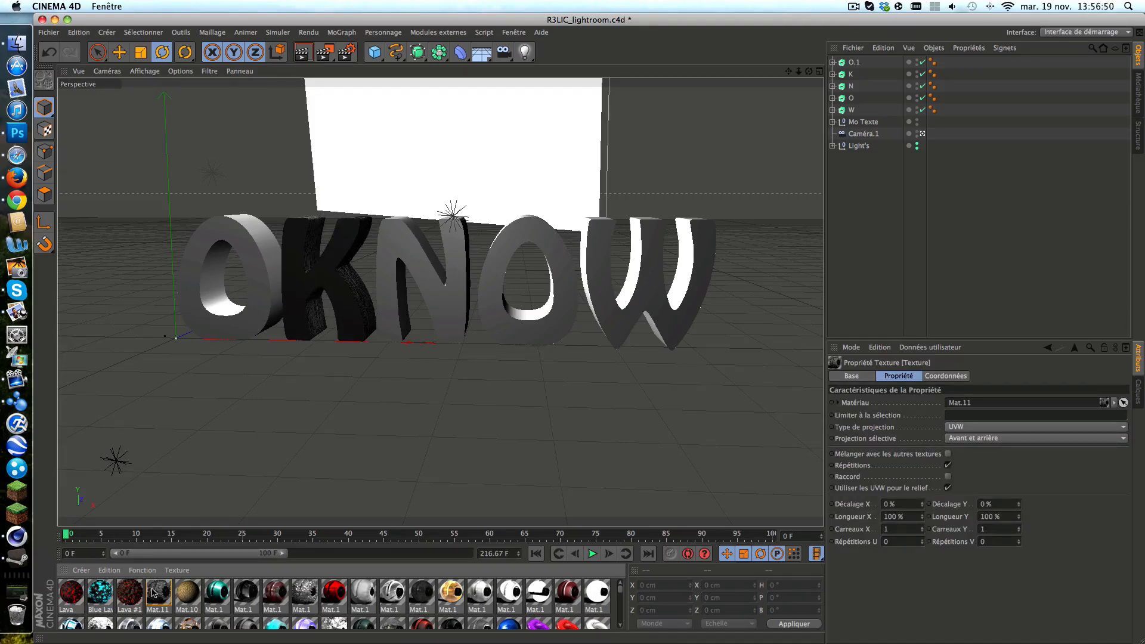
pyautogui.click(871, 123)
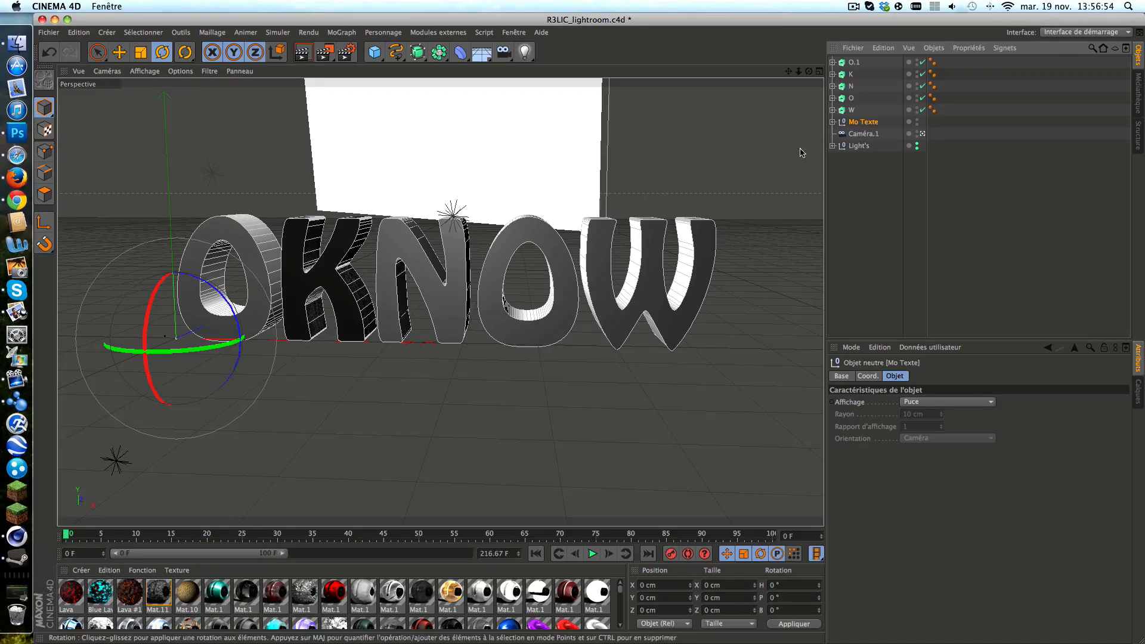
pyautogui.click(833, 122)
pyautogui.press('Delete')
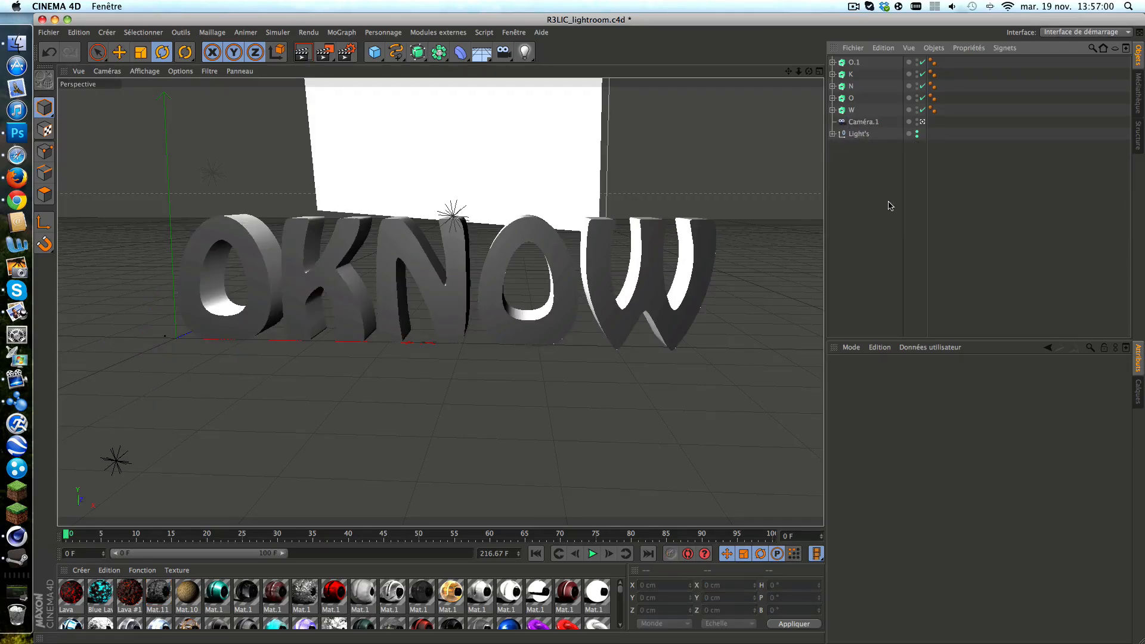
pyautogui.press('super+z')
pyautogui.click(945, 170)
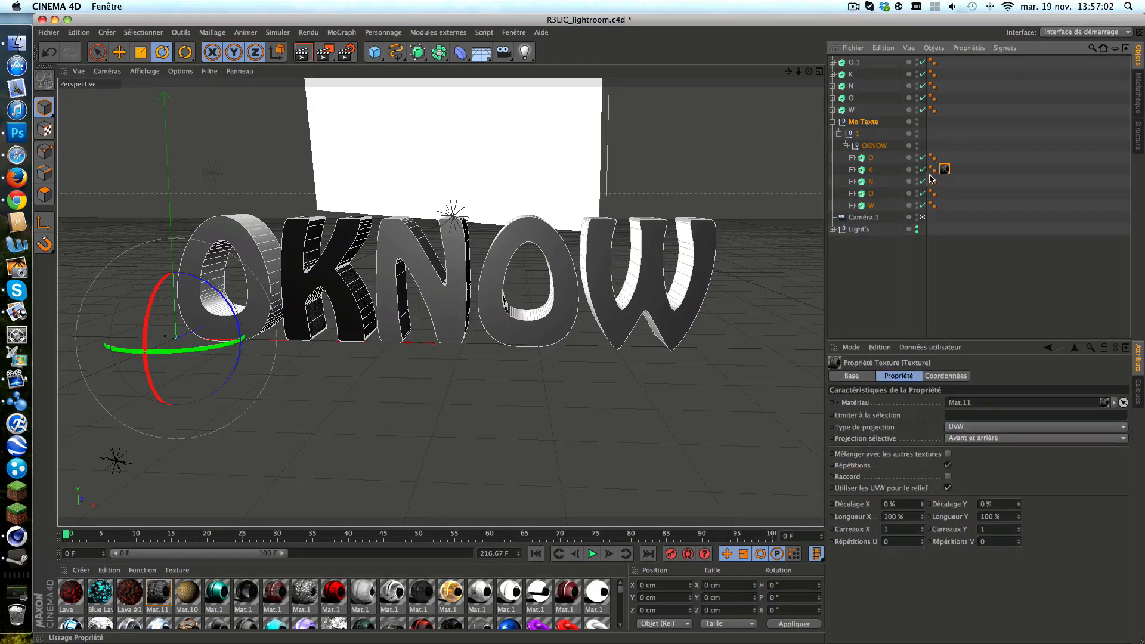
pyautogui.press('Delete')
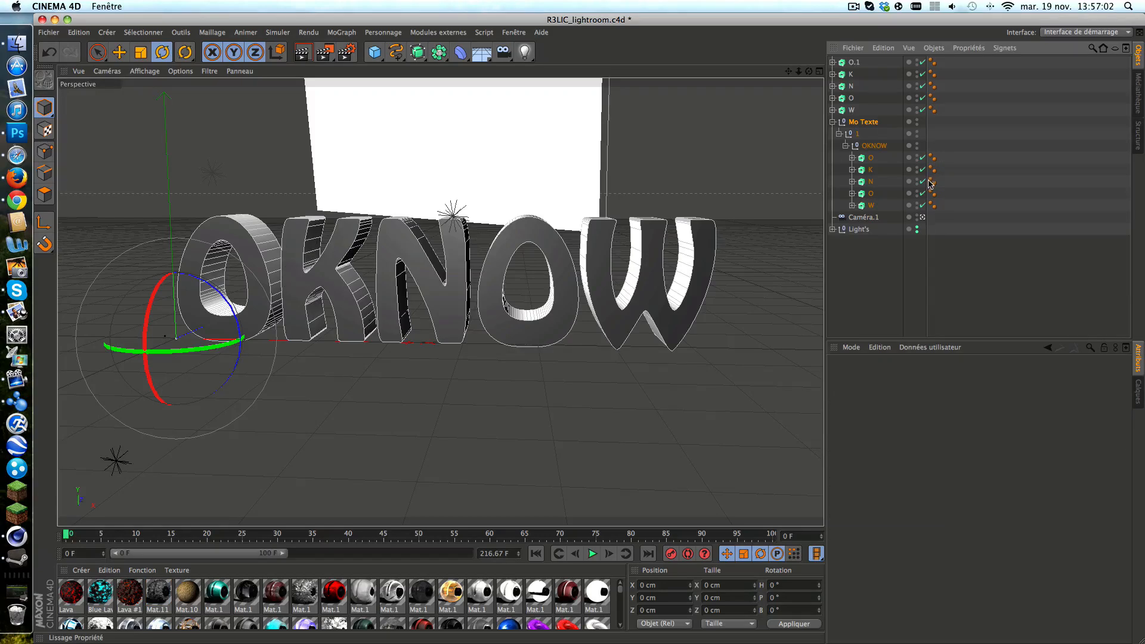
# Apply the Mat.11 material to the whole Mo Texte group, moving its texture tag off the duplicated K.
pyautogui.click(862, 122)
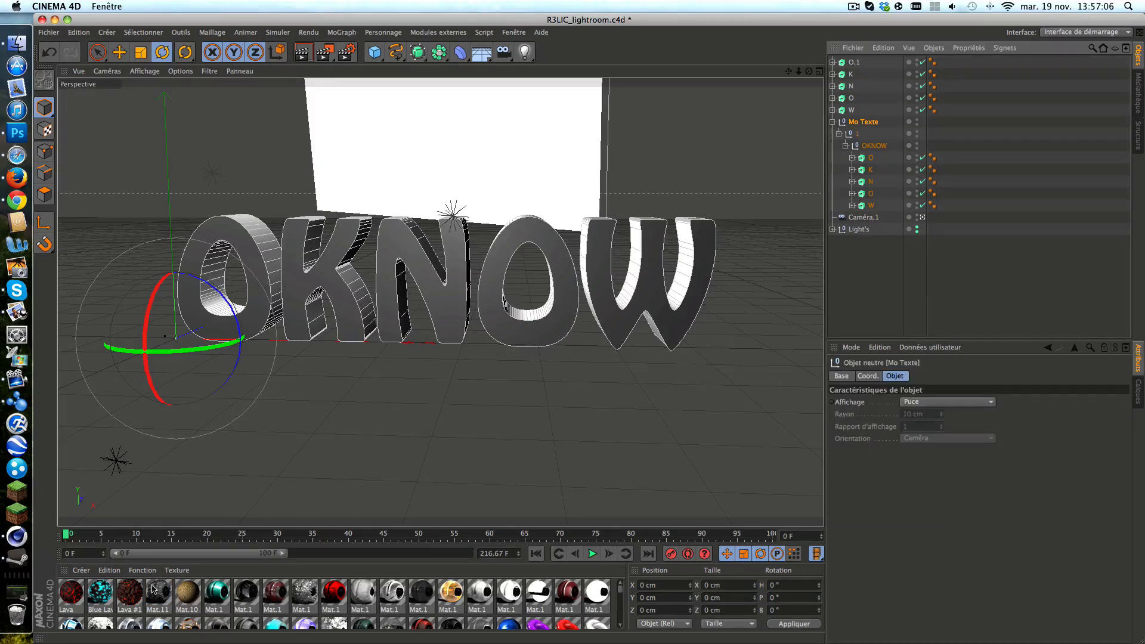
pyautogui.moveTo(154, 591); pyautogui.dragTo(289, 325)
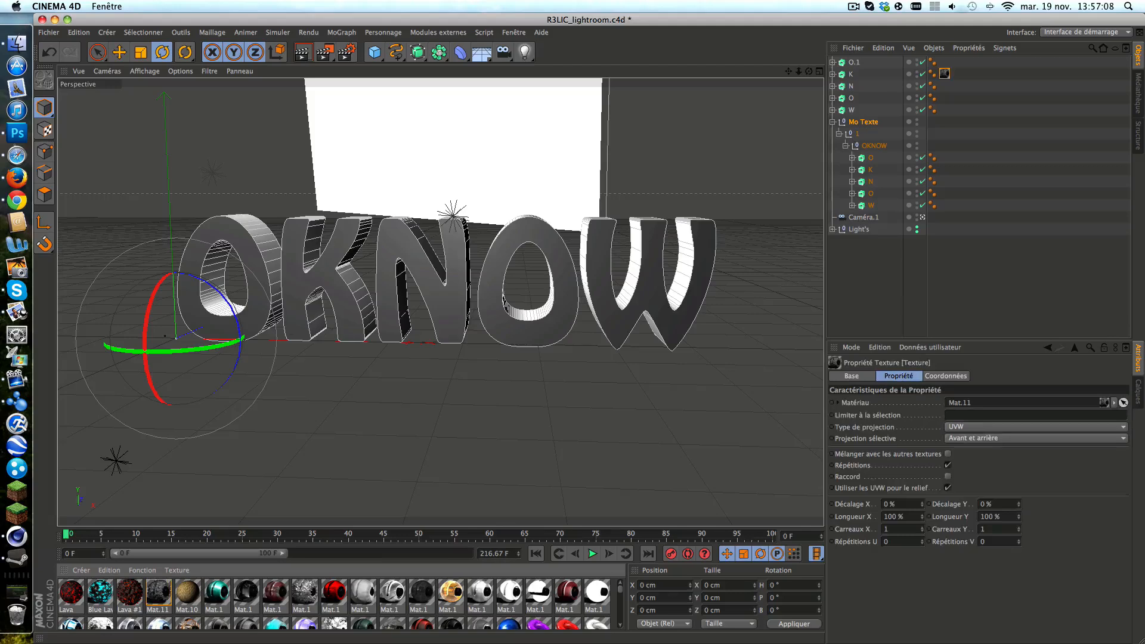
pyautogui.moveTo(945, 74); pyautogui.dragTo(933, 122)
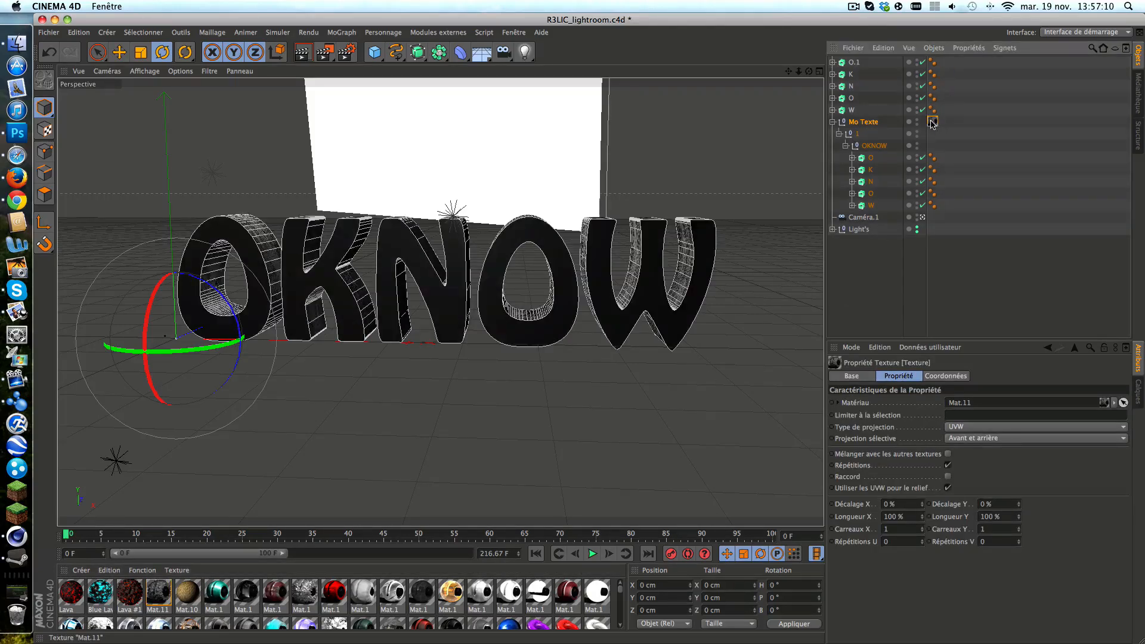
pyautogui.click(879, 295)
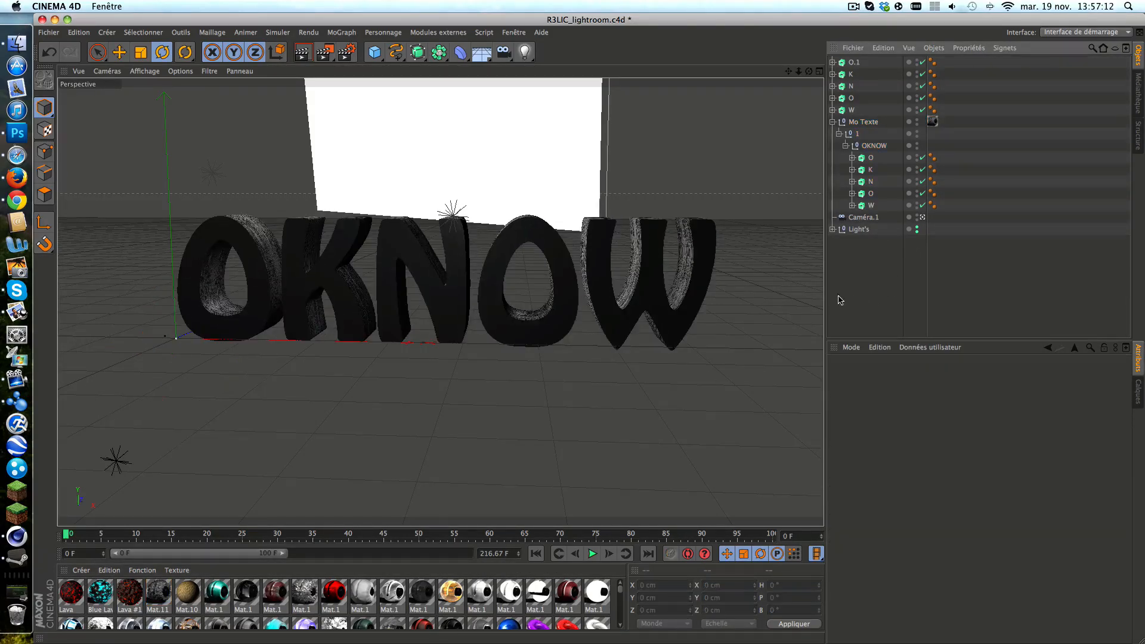
# Set the projection type of the Mo Texte group's Mat.11 texture to Cubique.
pyautogui.click(932, 121)
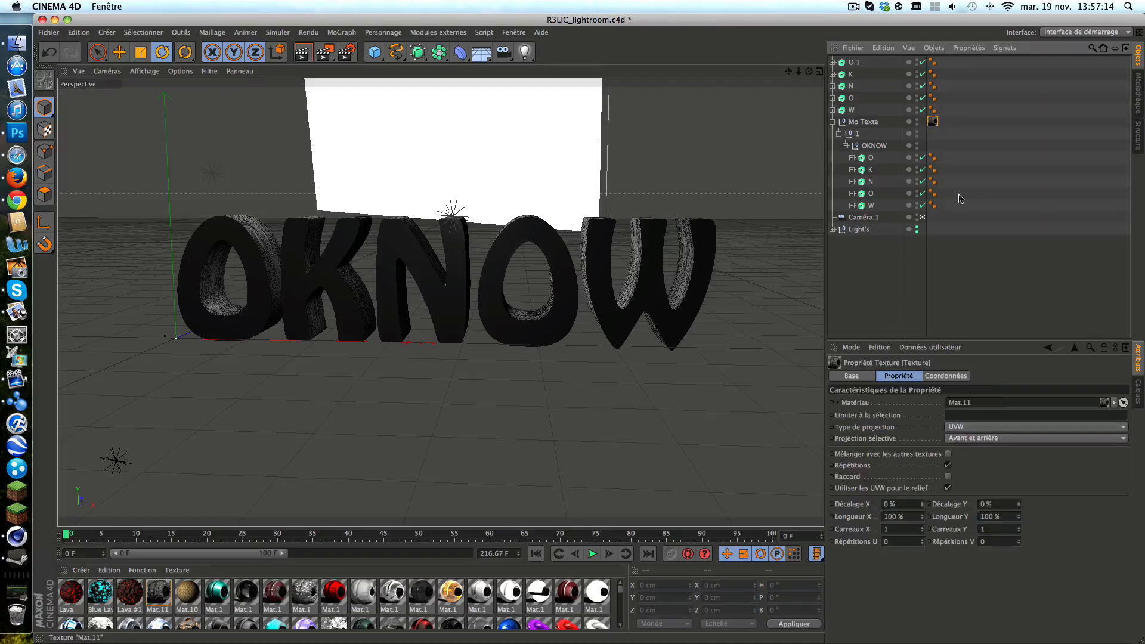
pyautogui.click(971, 428)
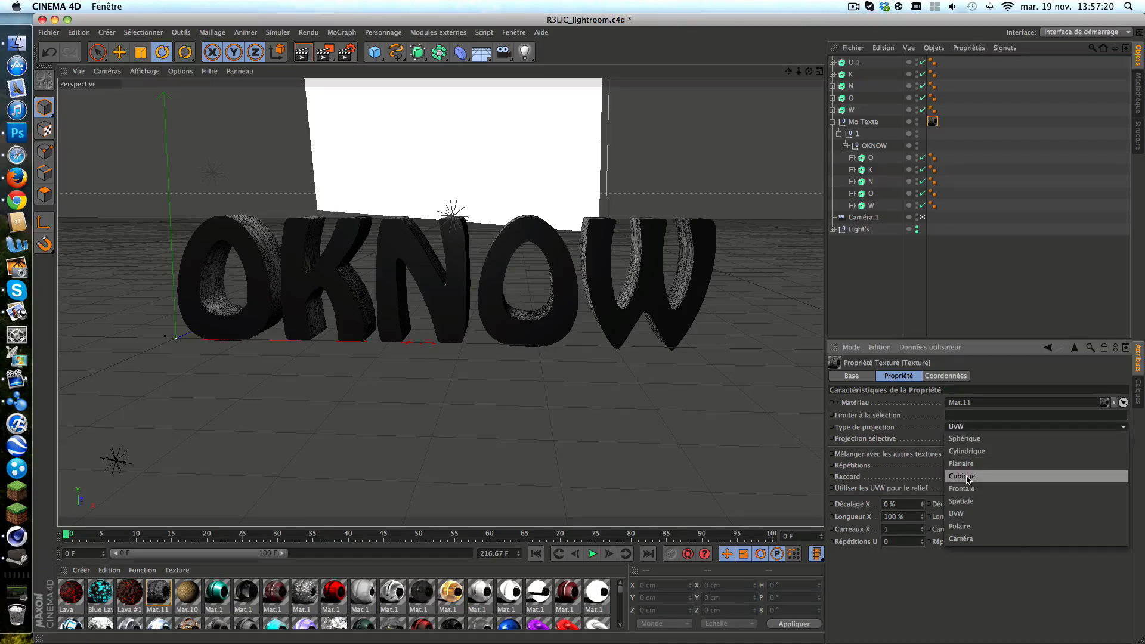
pyautogui.click(971, 479)
pyautogui.click(883, 306)
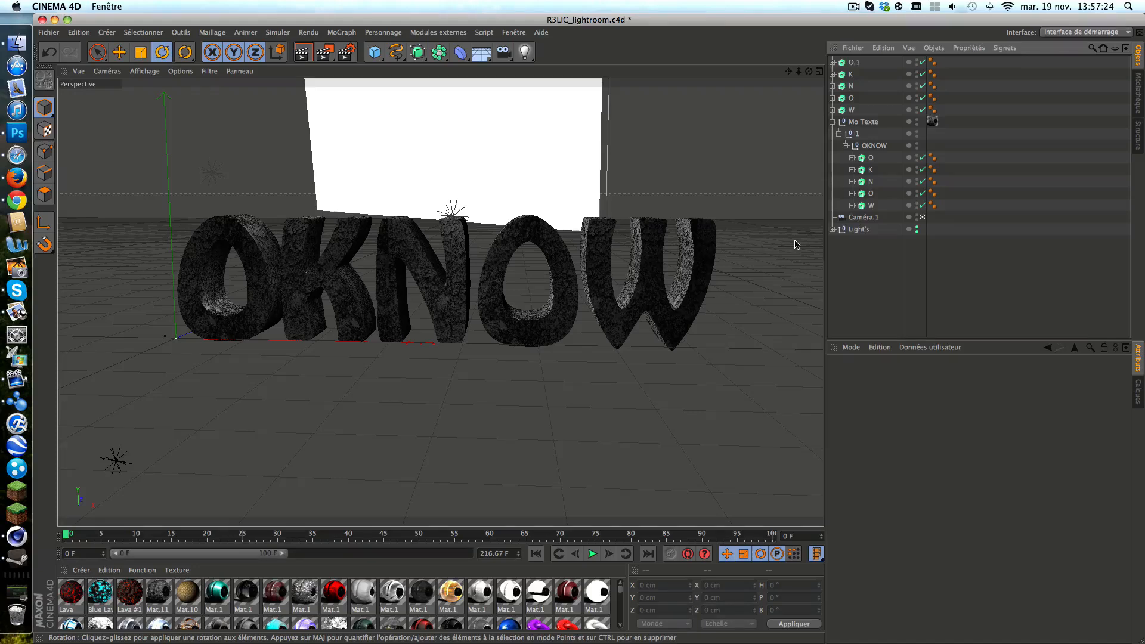
pyautogui.click(858, 62)
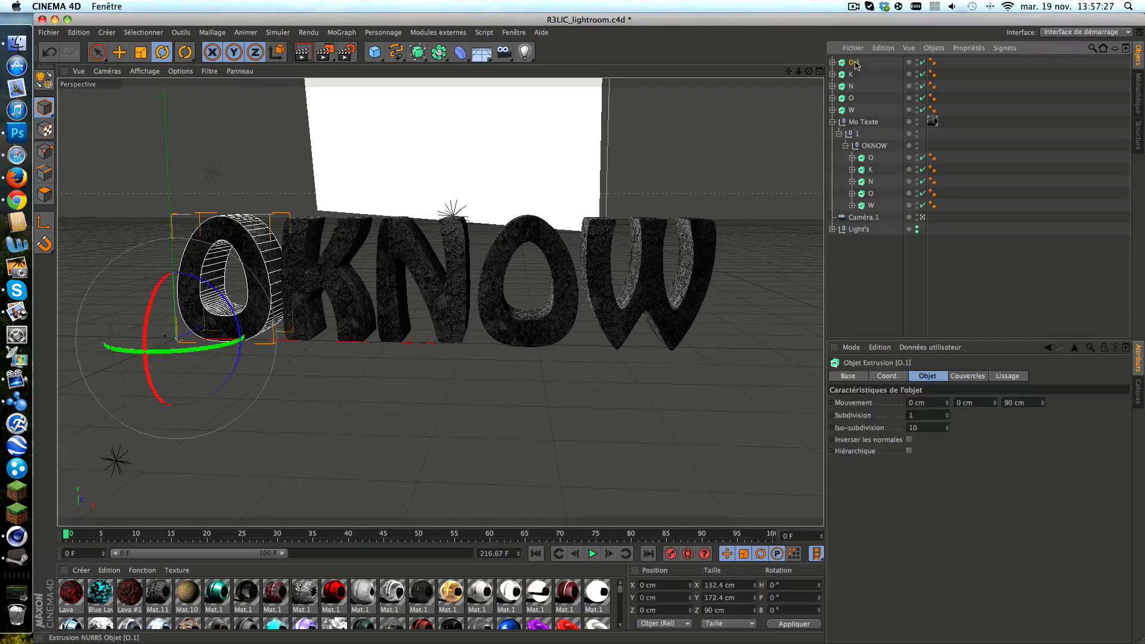
pyautogui.click(851, 111)
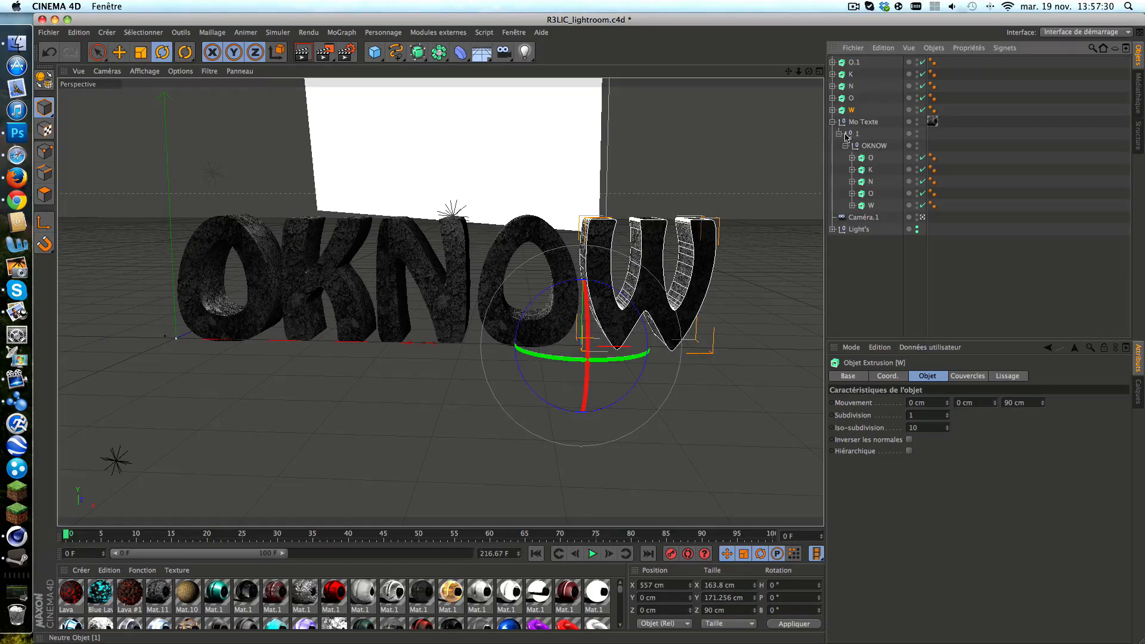
pyautogui.click(833, 122)
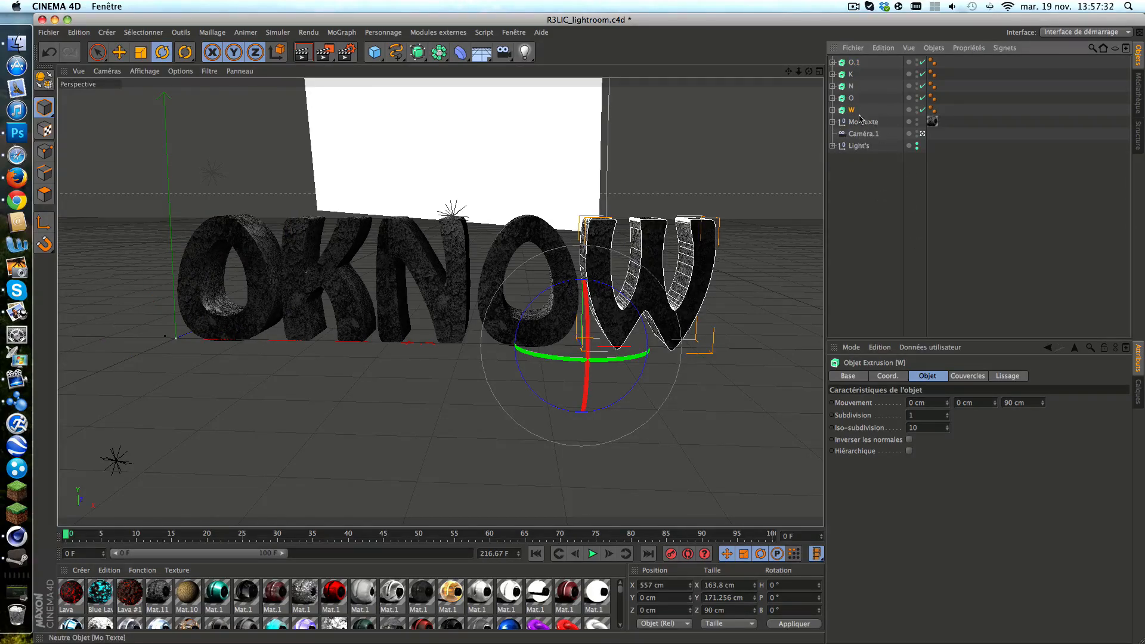
pyautogui.keyDown('shift'); pyautogui.click(854, 63); pyautogui.keyUp('shift')
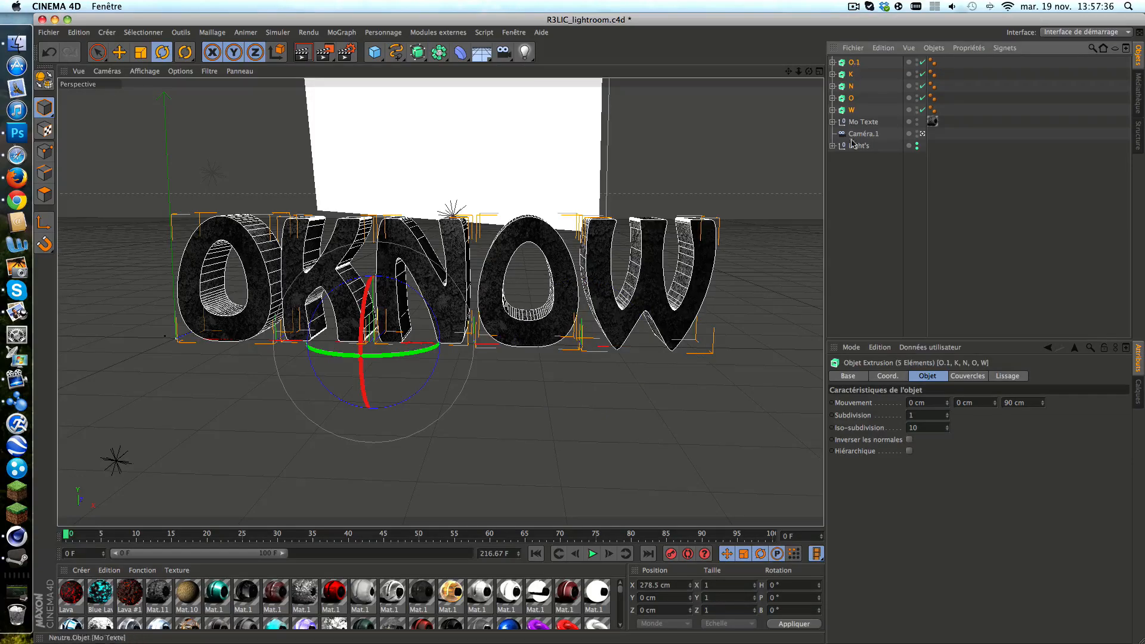
pyautogui.click(856, 176)
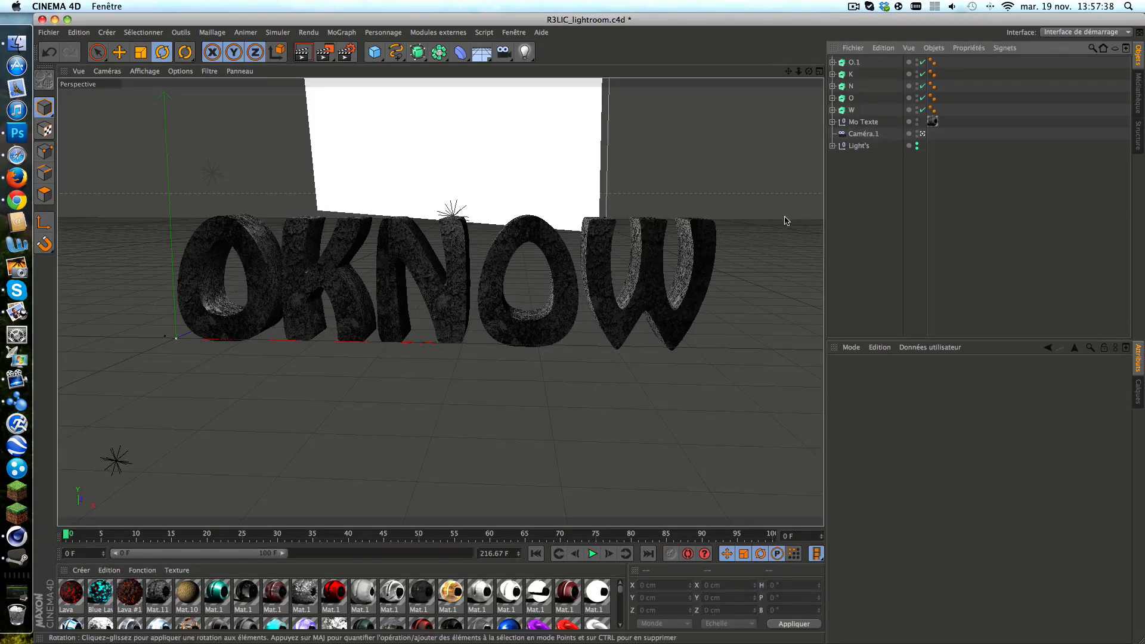
# Add a Réseau d'atomes (atom array) object to the scene for the duplicated N extrusion.
pyautogui.moveTo(809, 72)
pyautogui.mouseDown()
pyautogui.moveTo(817, 68)
pyautogui.moveTo(793, 74)
pyautogui.moveTo(803, 81)
pyautogui.moveTo(783, 66)
pyautogui.moveTo(792, 73)
pyautogui.mouseUp()
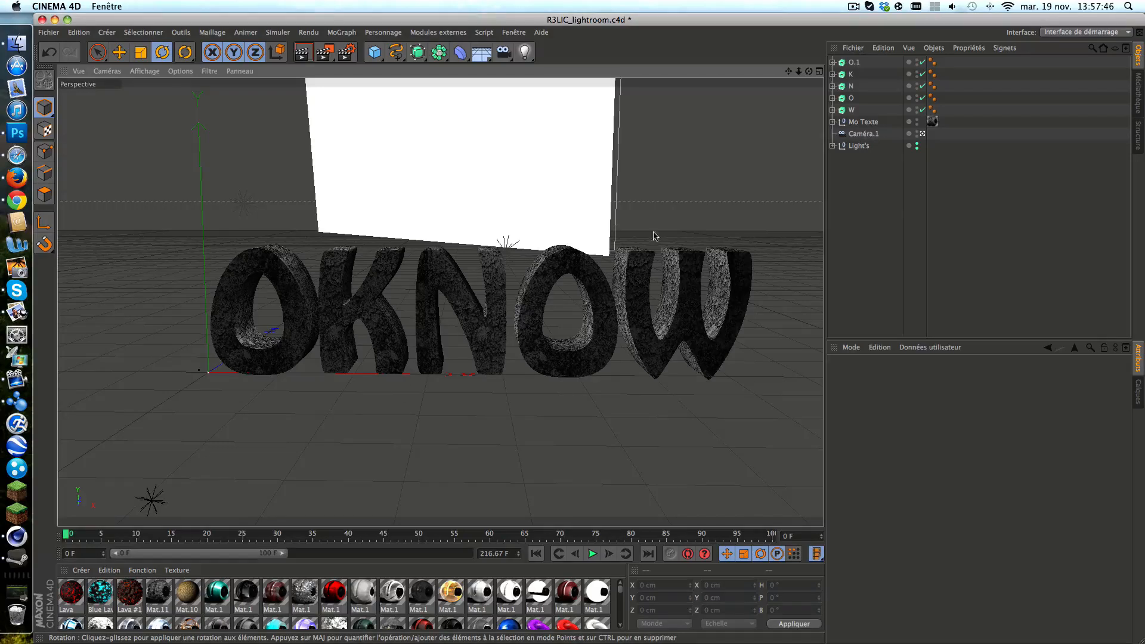
pyautogui.click(852, 86)
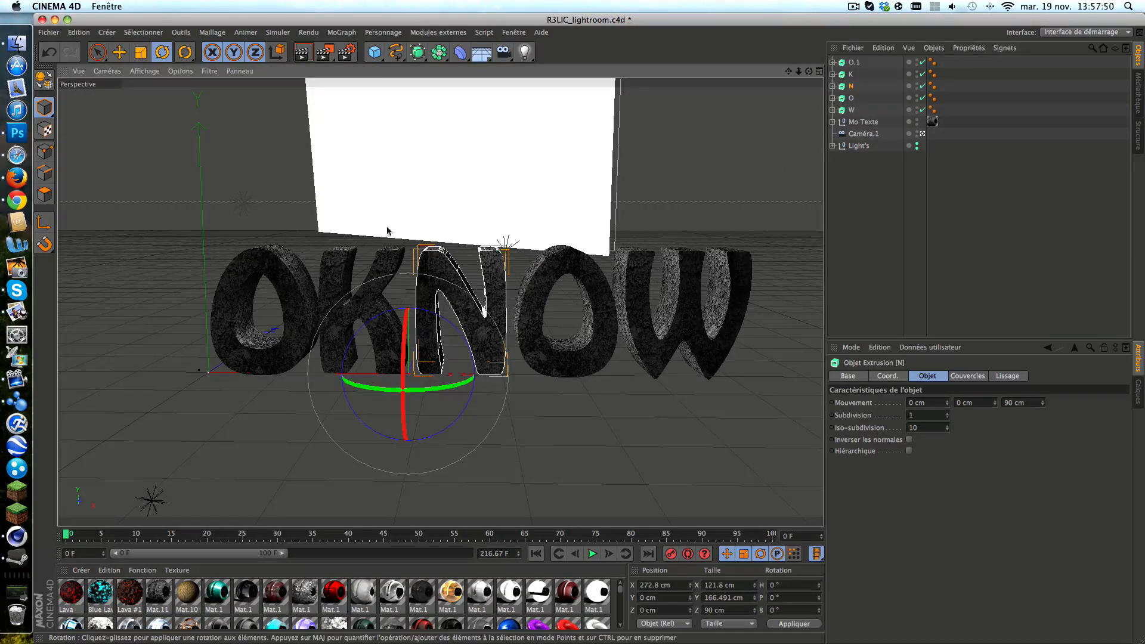
pyautogui.click(436, 51)
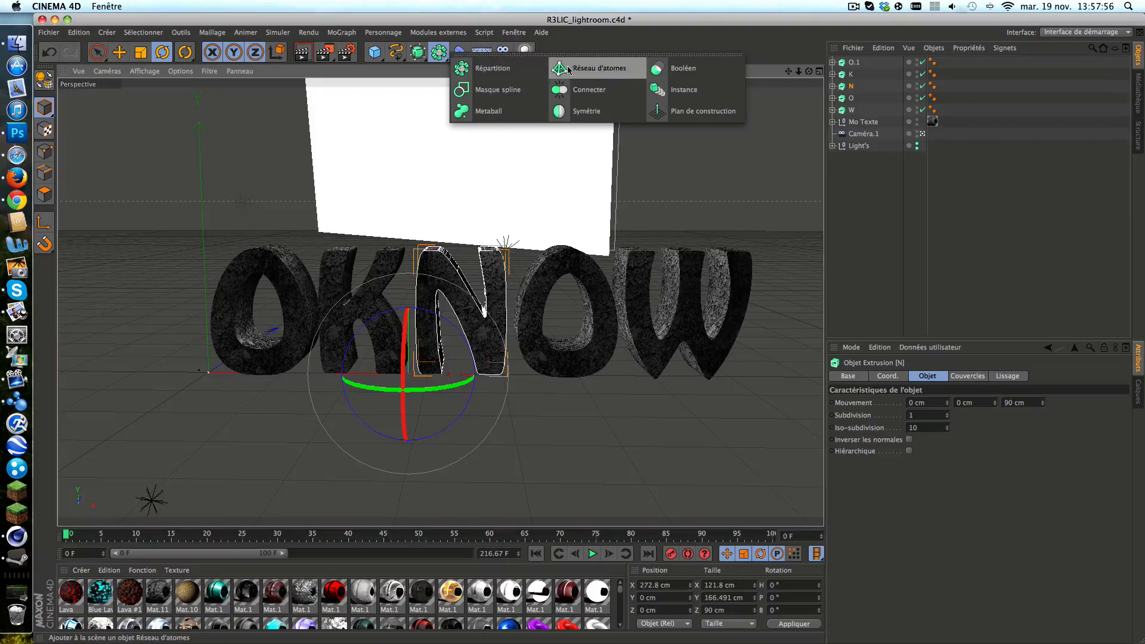
pyautogui.click(605, 77)
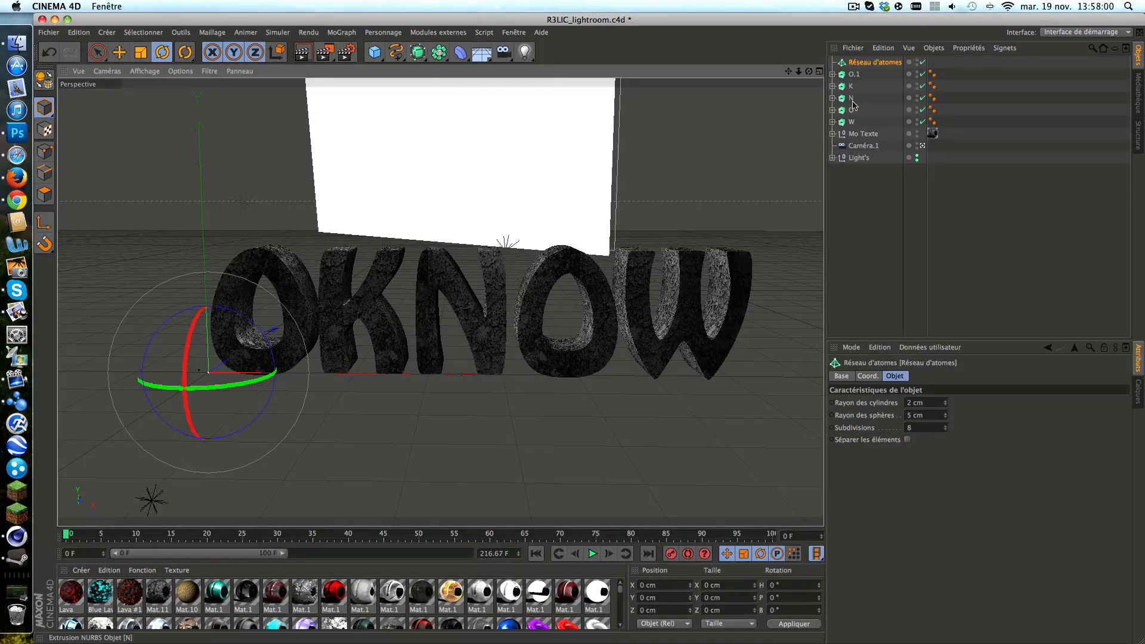
pyautogui.moveTo(851, 100); pyautogui.dragTo(859, 60)
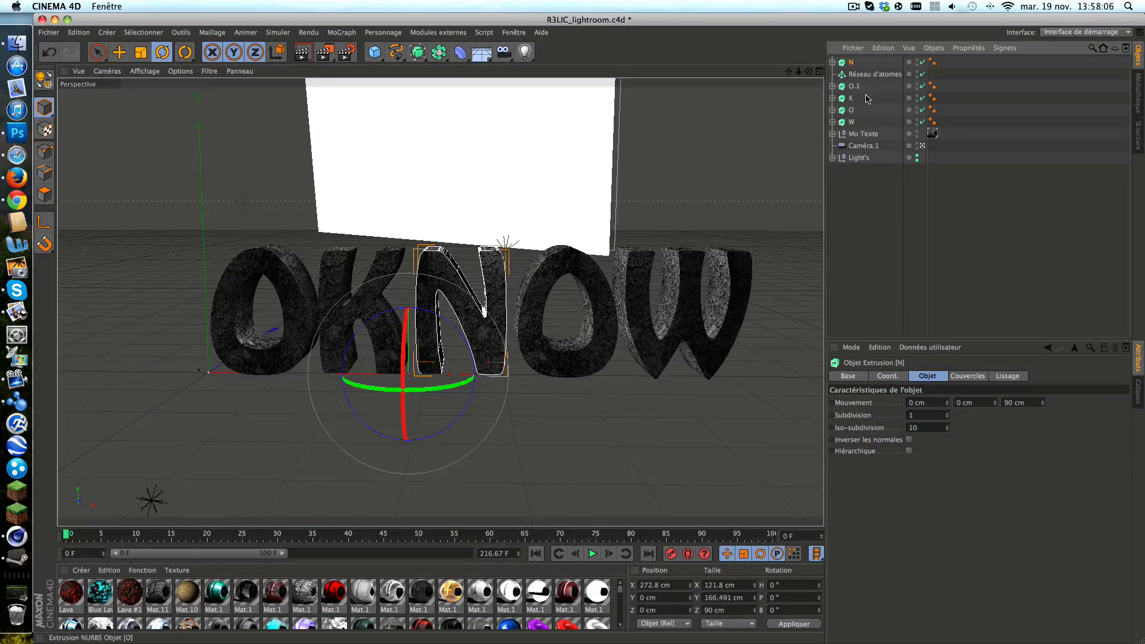
pyautogui.click(872, 75)
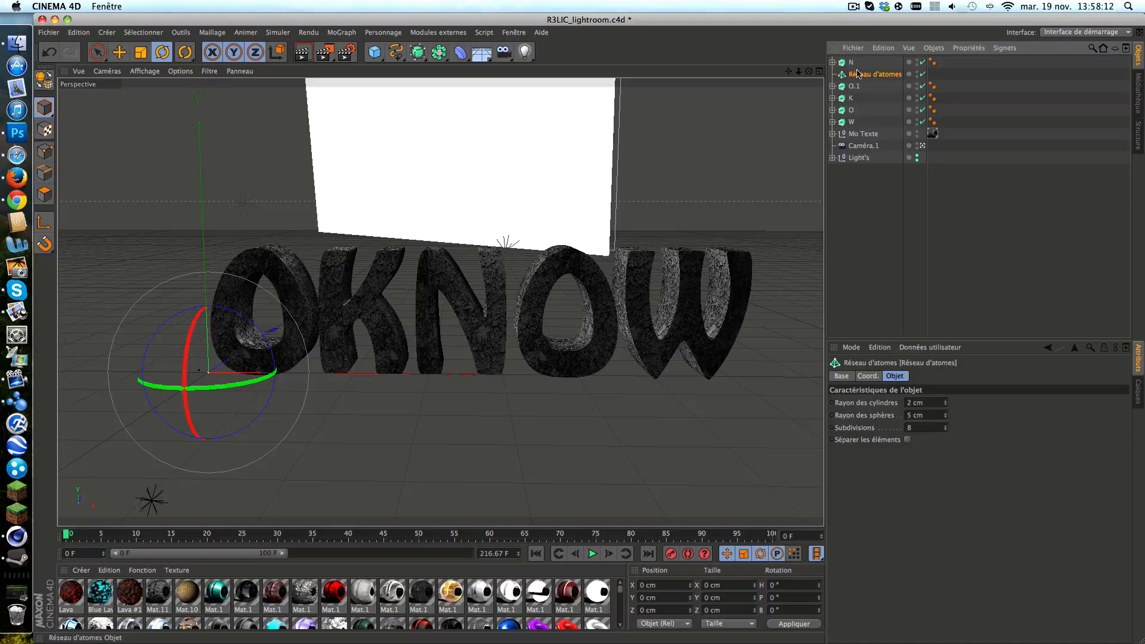
pyautogui.moveTo(859, 76); pyautogui.dragTo(852, 62)
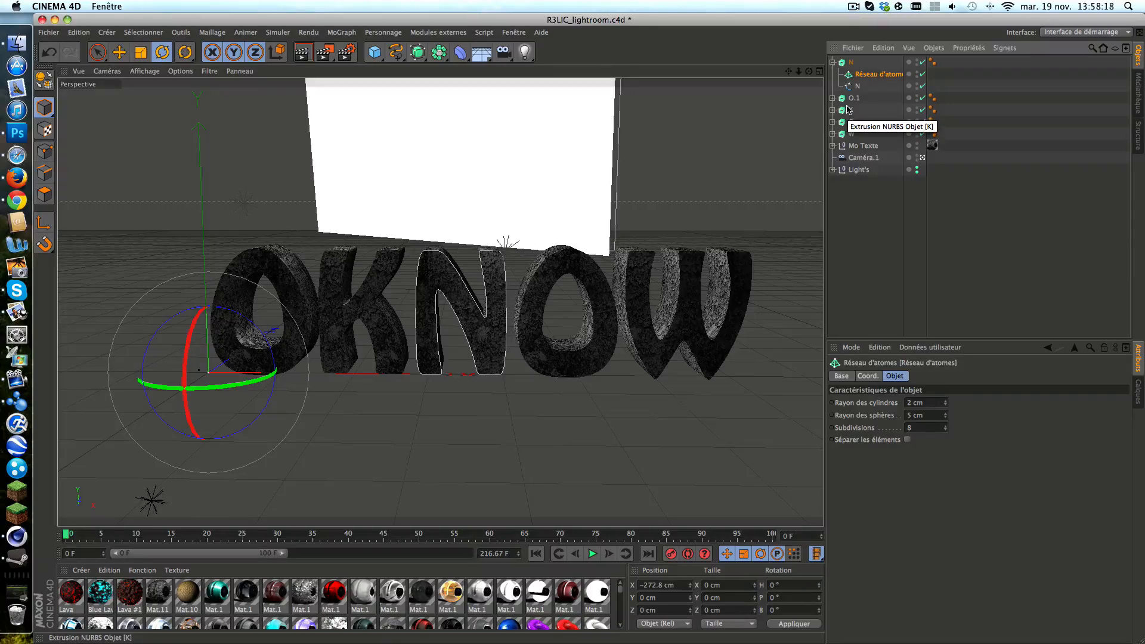
pyautogui.moveTo(860, 74); pyautogui.dragTo(851, 88)
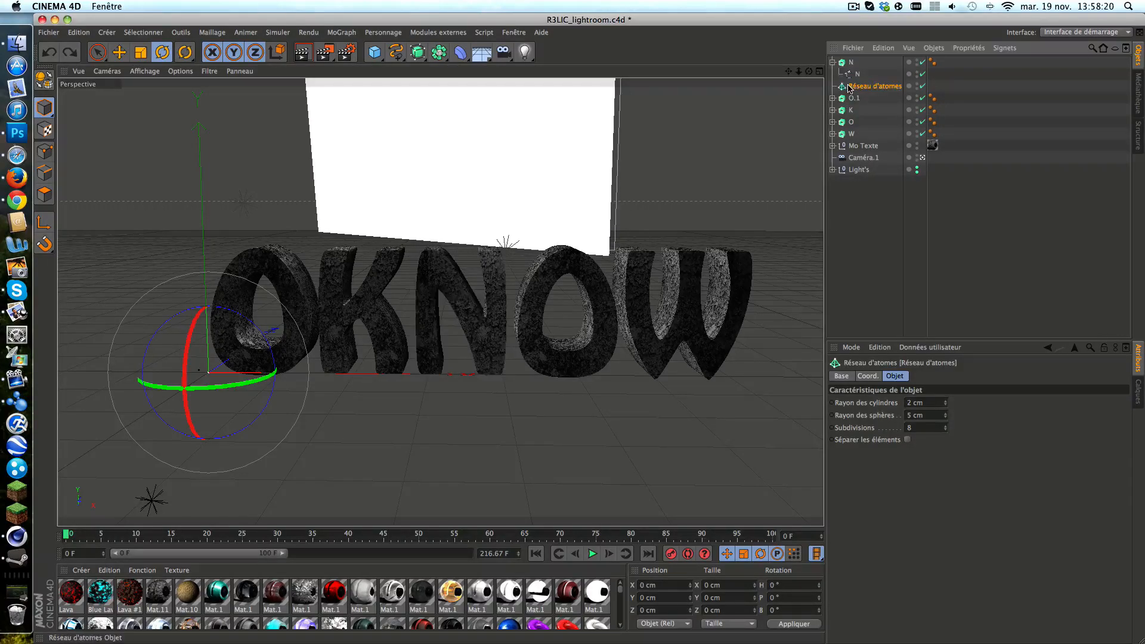
pyautogui.press('super+z')
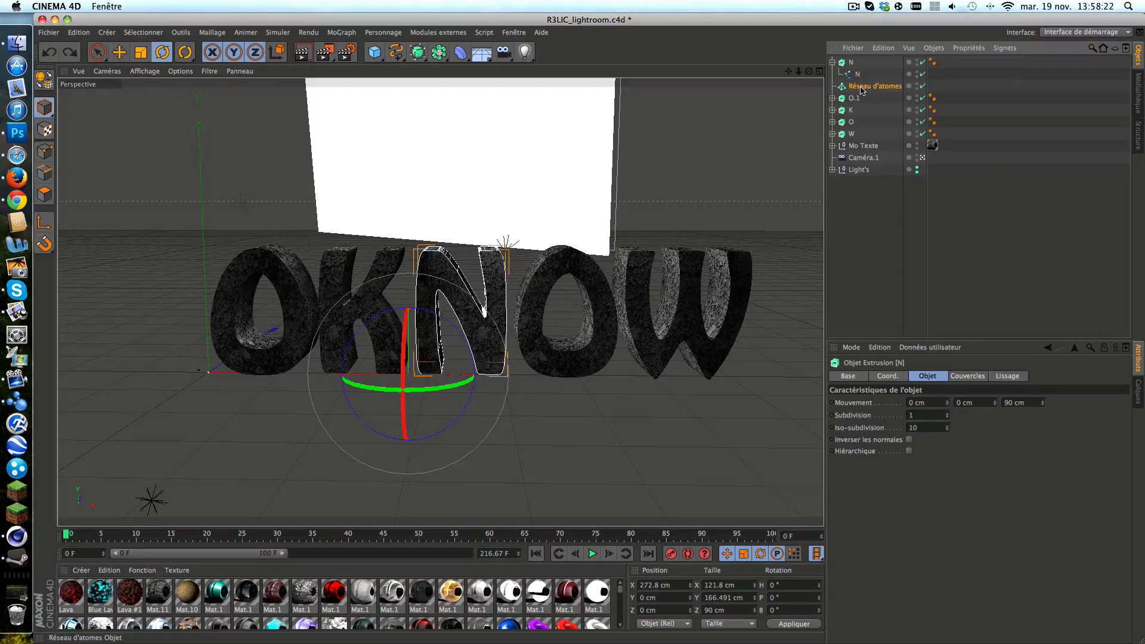
# Nest the N extrusion as a child of the Réseau d'atomes object.
pyautogui.click(860, 86)
pyautogui.click(832, 62)
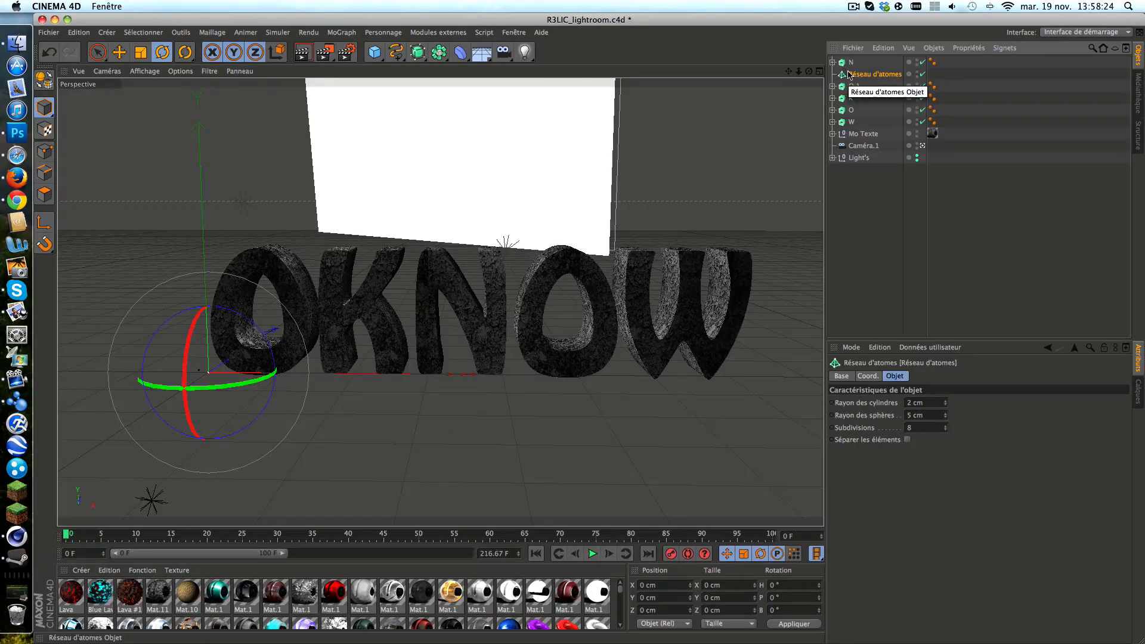
pyautogui.moveTo(851, 63); pyautogui.dragTo(862, 77)
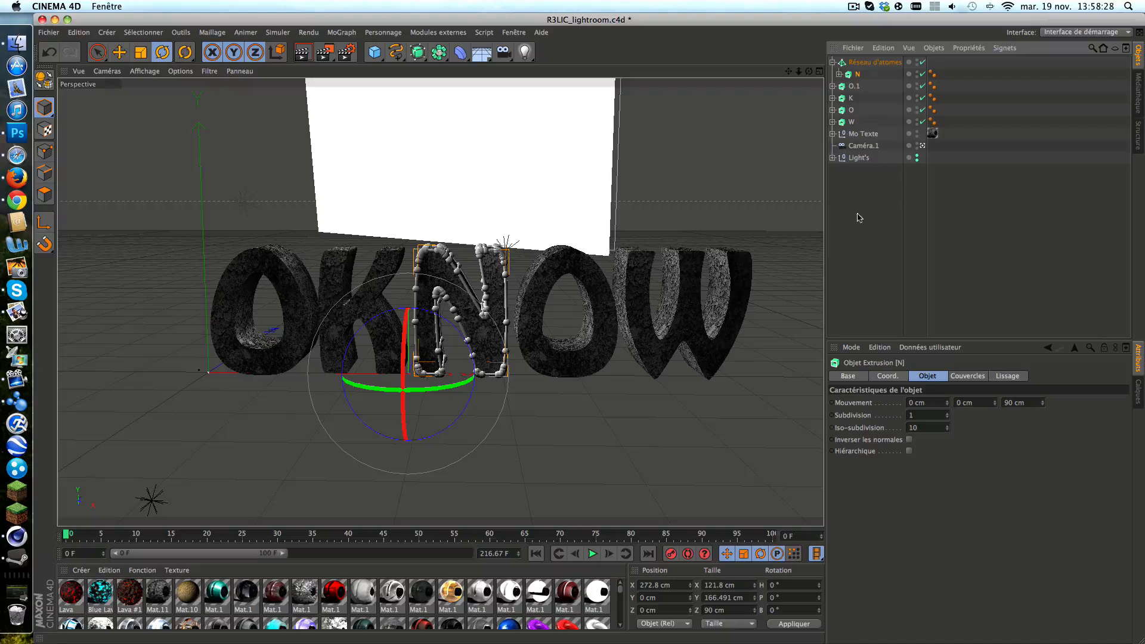
pyautogui.click(961, 376)
pyautogui.click(928, 376)
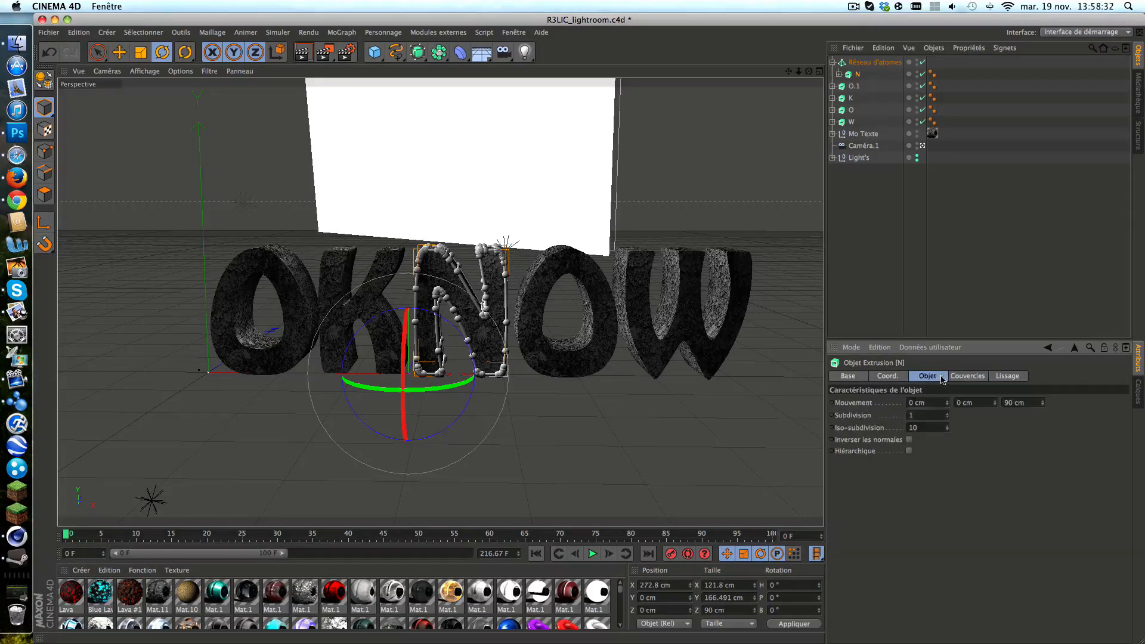
# Set the sphere radius (Rayon des sphères) of the Réseau d'atomes object to 2 cm.
pyautogui.click(875, 62)
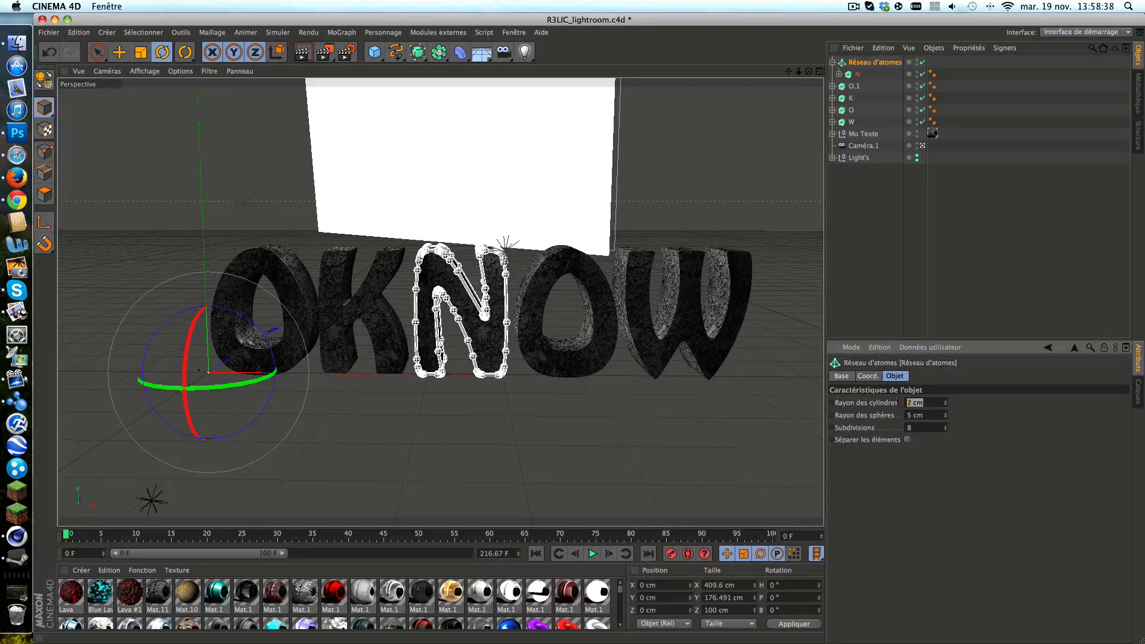
pyautogui.moveTo(928, 416); pyautogui.dragTo(899, 415)
pyautogui.write('2')
pyautogui.press('Return')
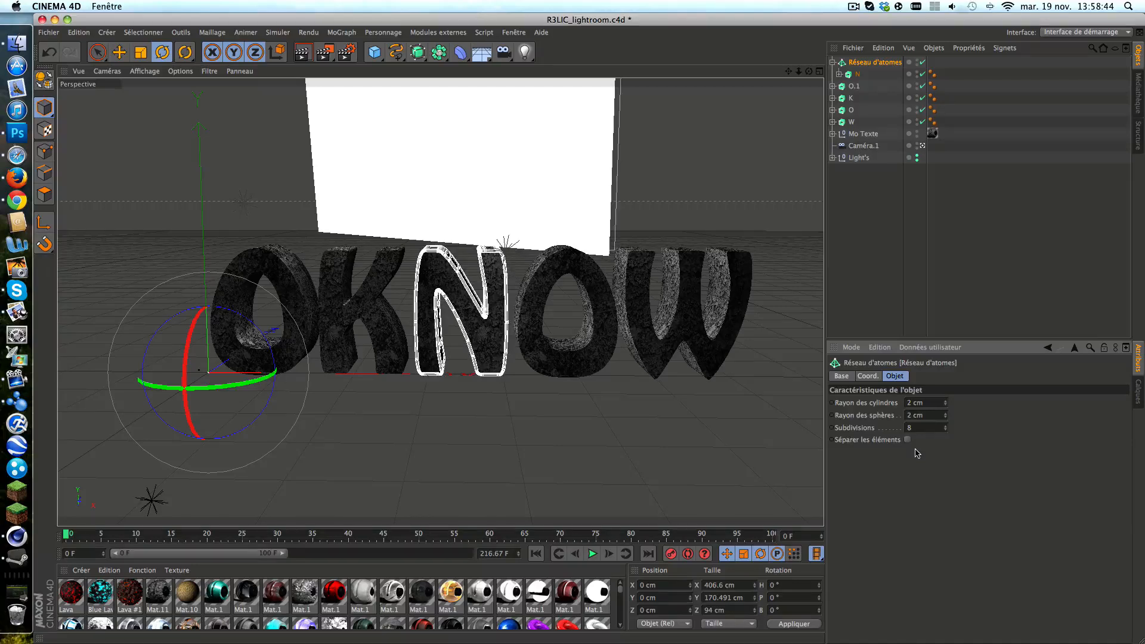
pyautogui.click(881, 306)
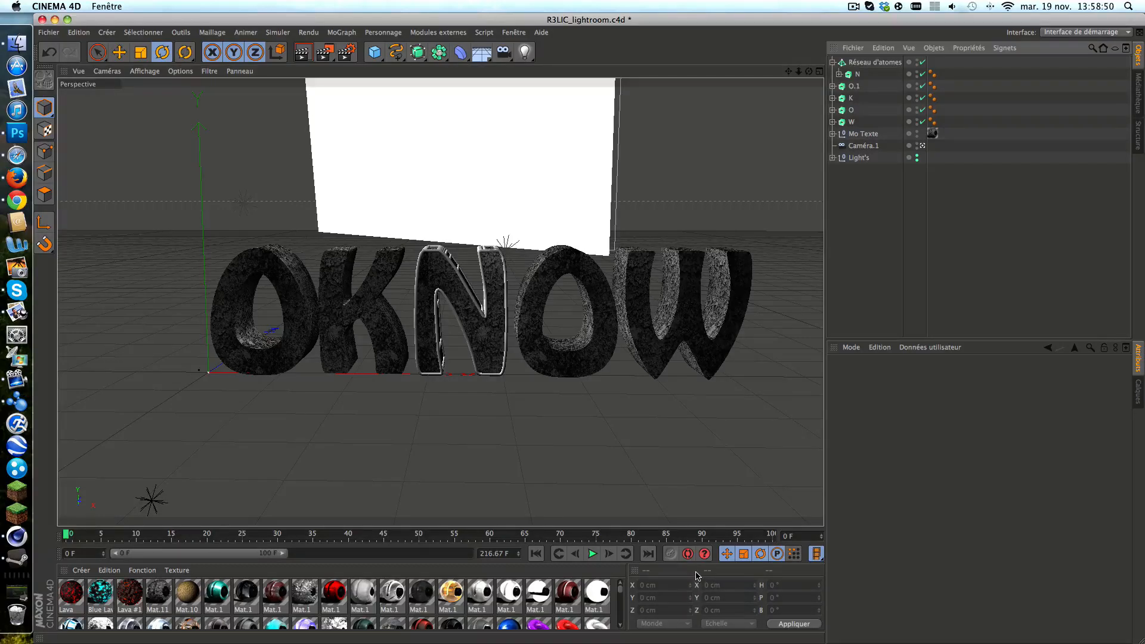
# Enlarge the material library area and open the GLOW material for editing.
pyautogui.scroll(-5, 543, 592)
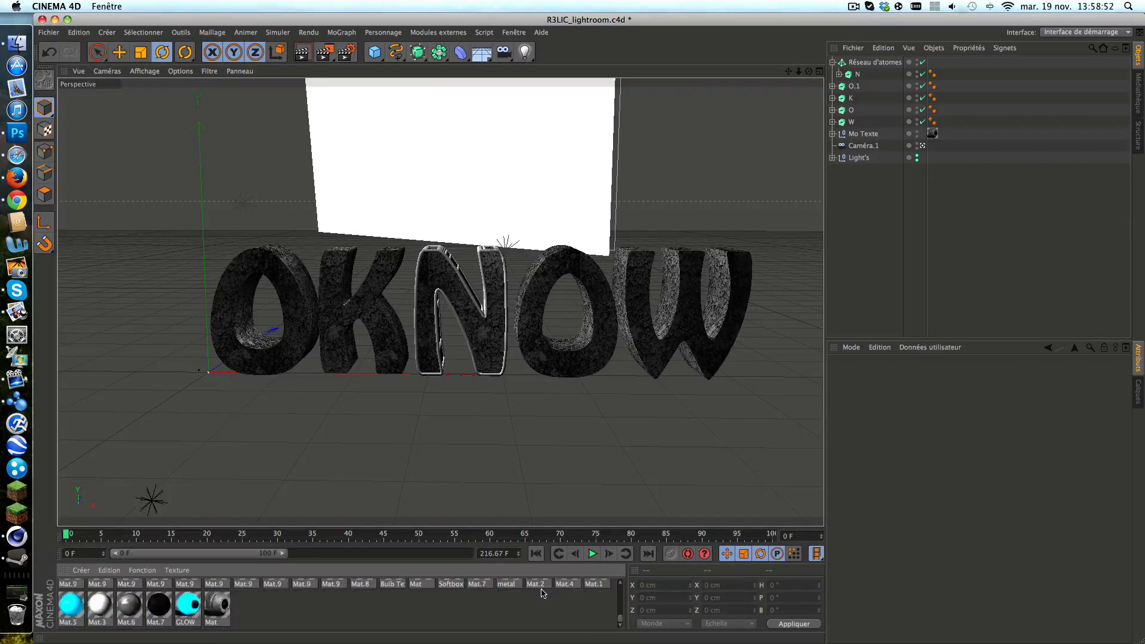
pyautogui.scroll(-3, 549, 599)
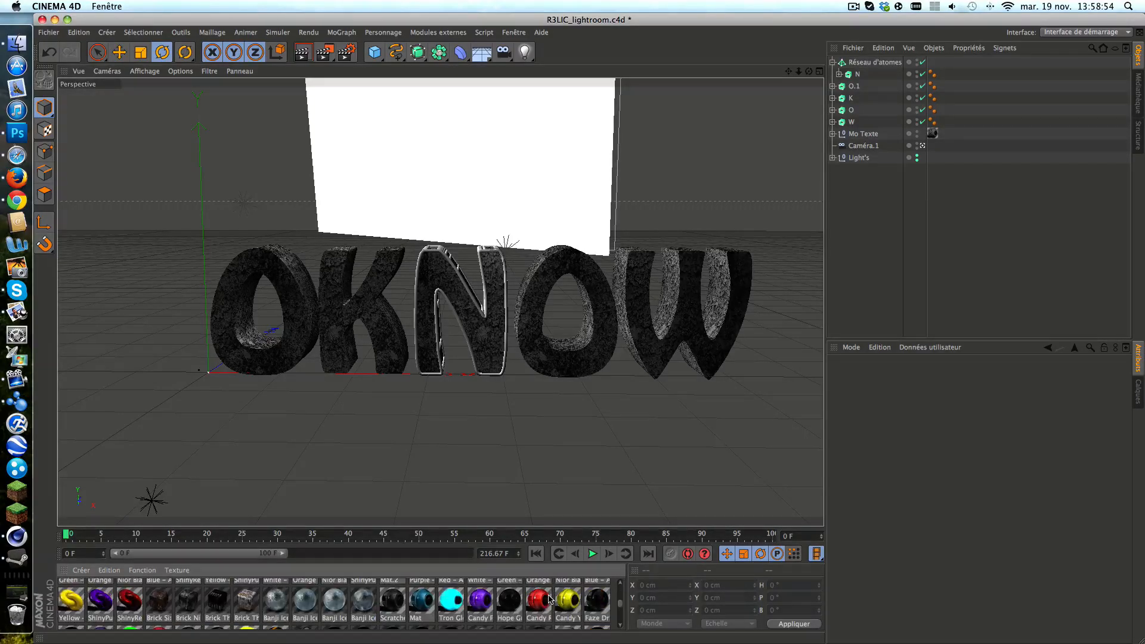
pyautogui.scroll(-3, 549, 599)
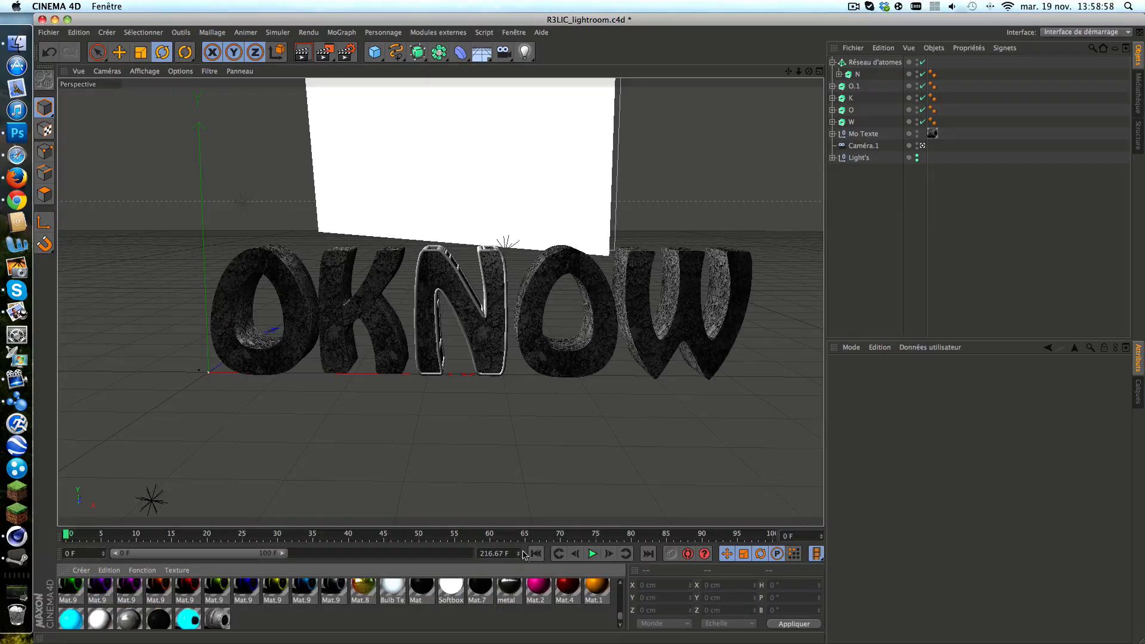
pyautogui.moveTo(523, 561); pyautogui.dragTo(512, 415)
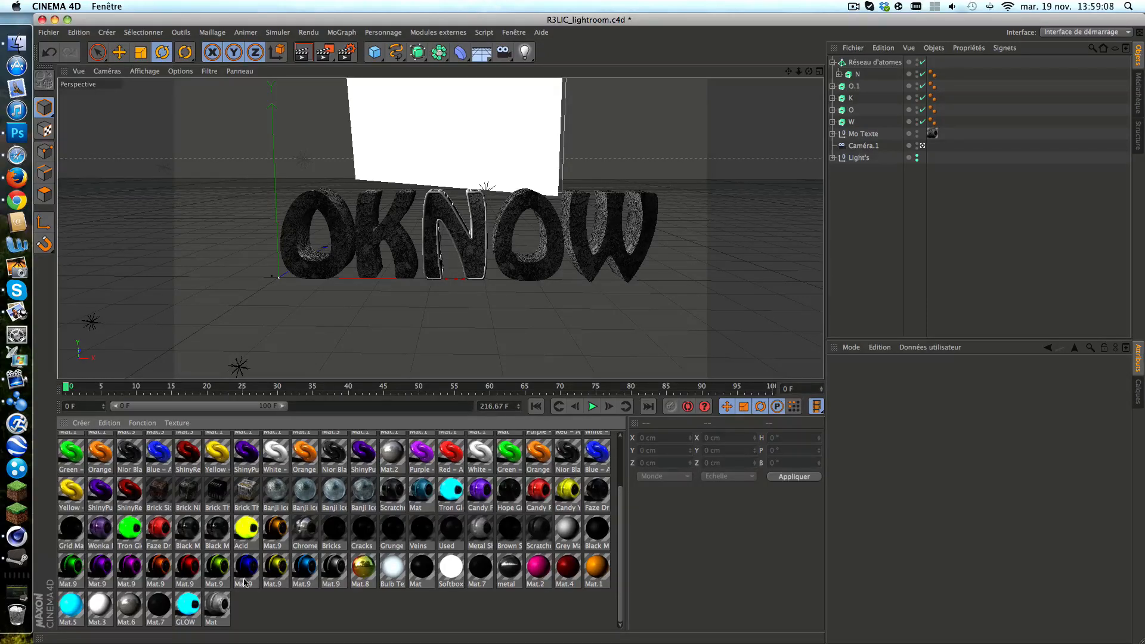
pyautogui.doubleClick(199, 606)
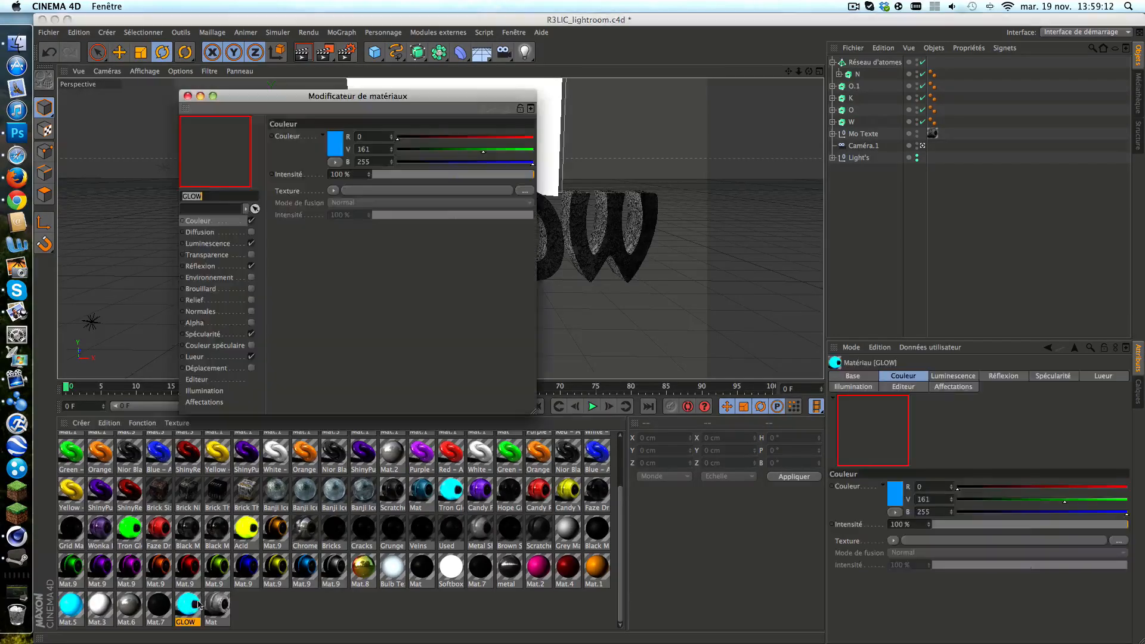
# Set the intensity of the GLOW material's Luminescence channel to 50%.
pyautogui.click(250, 243)
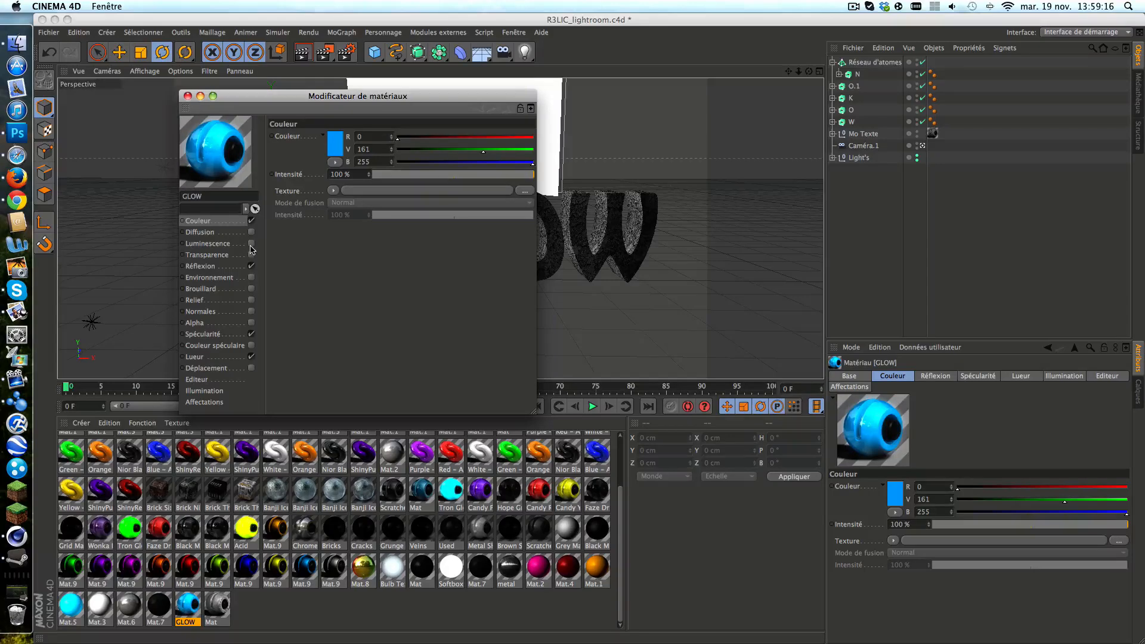
pyautogui.click(251, 245)
pyautogui.click(251, 245)
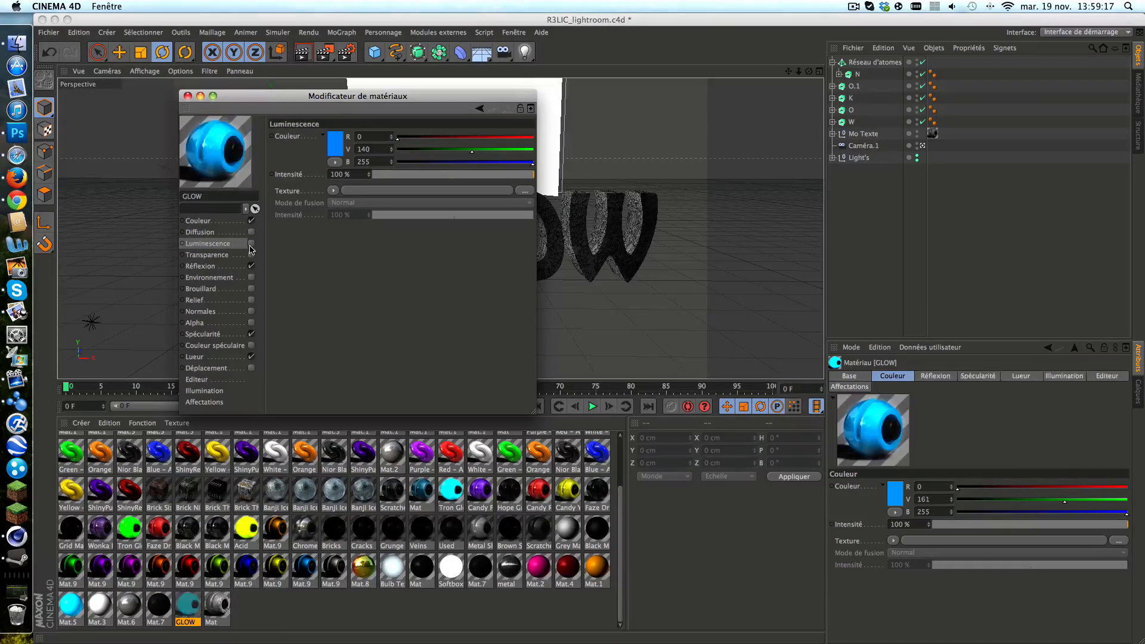
pyautogui.click(250, 244)
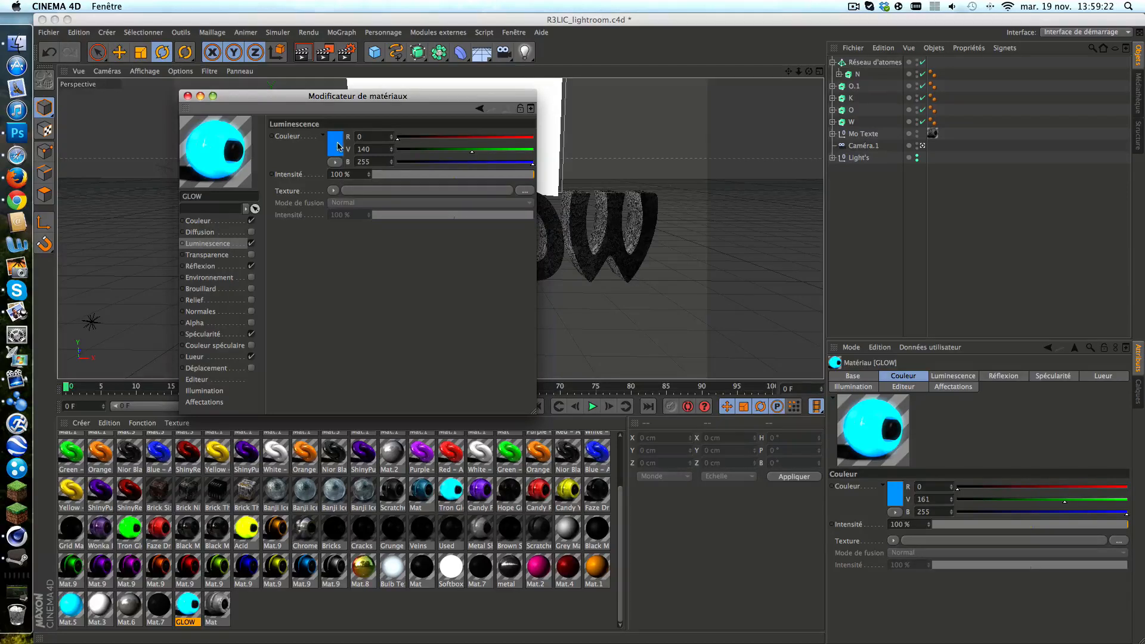
pyautogui.click(356, 174)
pyautogui.write('50')
pyautogui.press('Return')
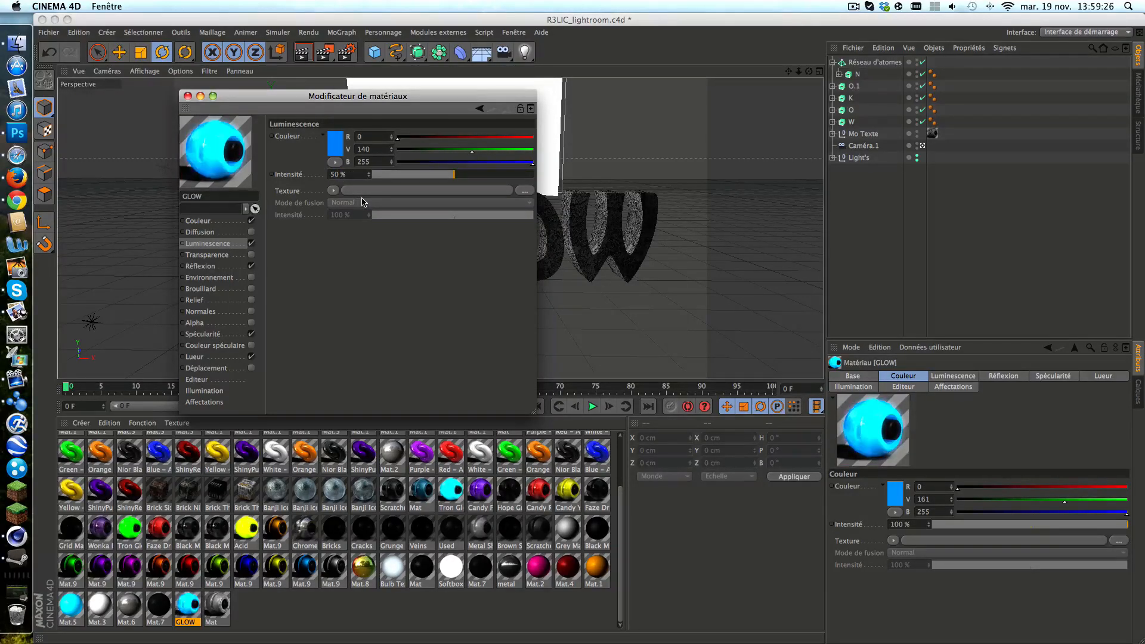
# Change the GLOW material's base colour to pure red (R 255, V 0, B 0).
pyautogui.click(232, 222)
pyautogui.click(333, 145)
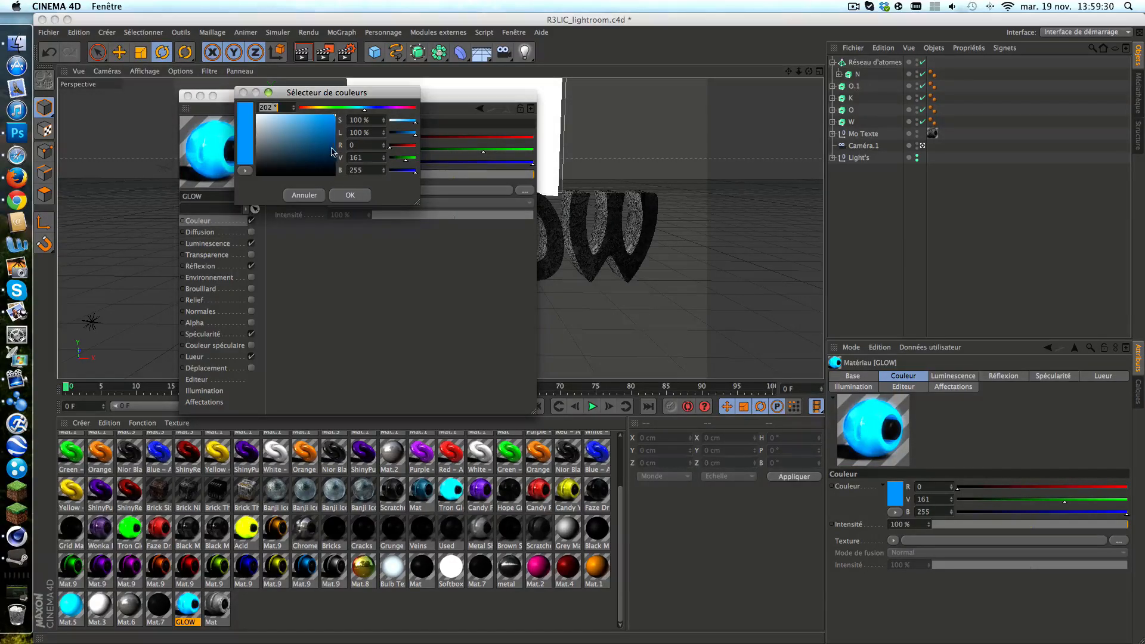
pyautogui.click(412, 108)
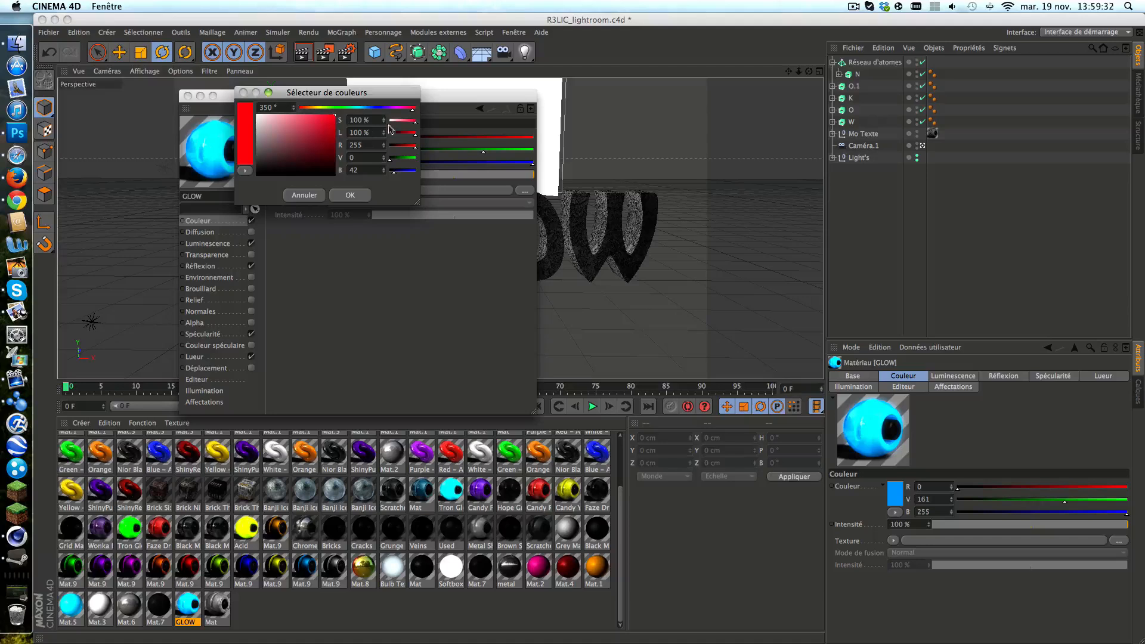
pyautogui.moveTo(412, 111); pyautogui.dragTo(420, 110)
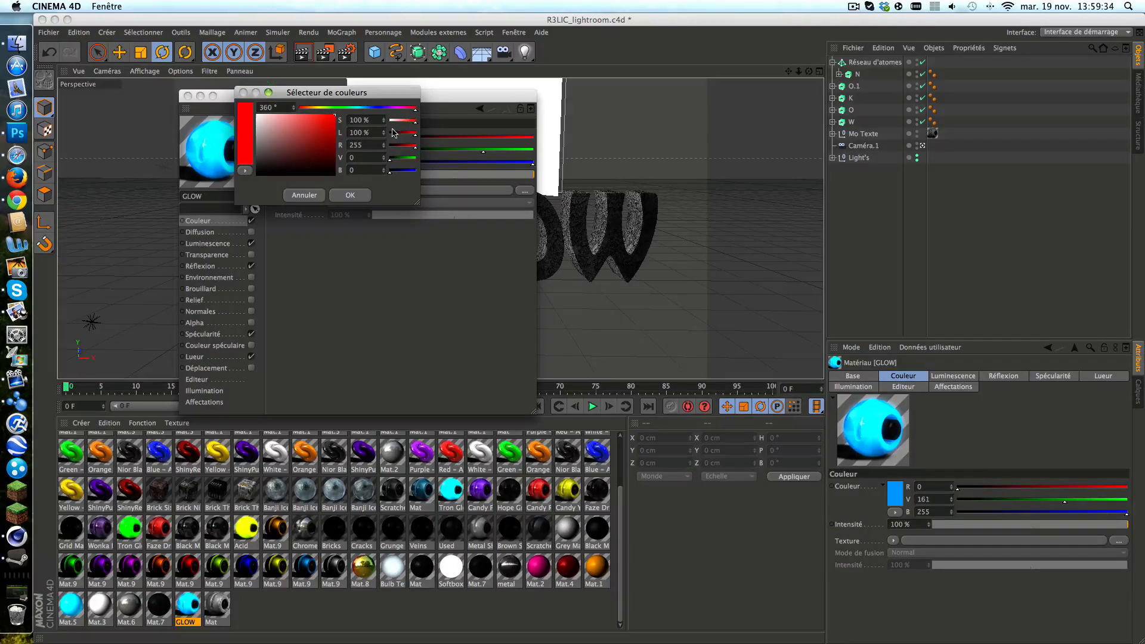
pyautogui.click(357, 194)
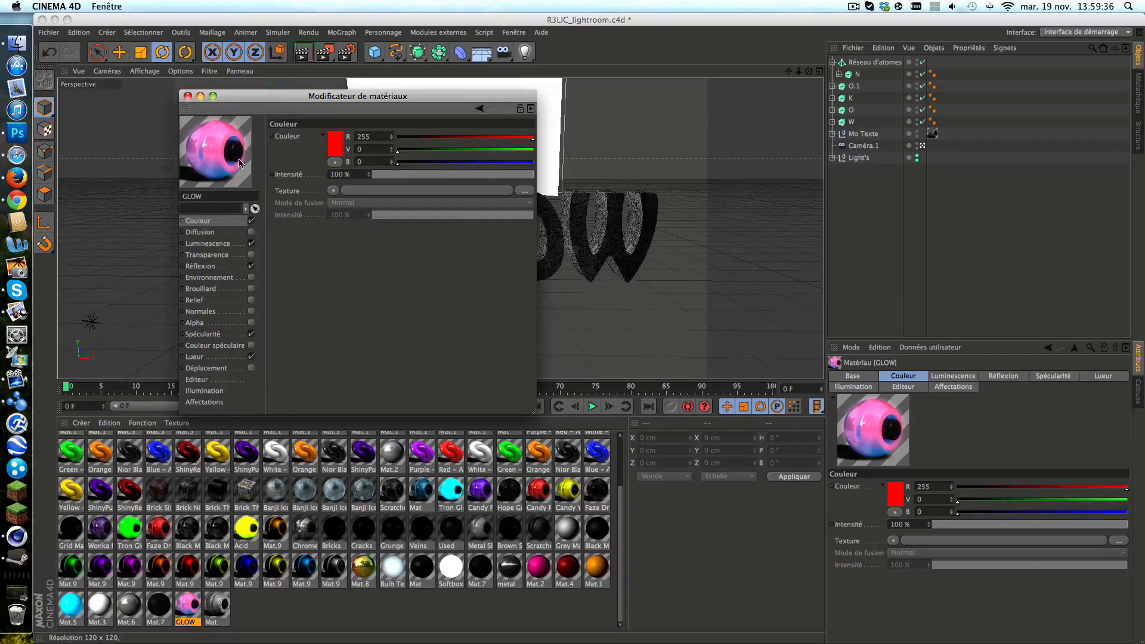
# Check the GLOW material's preview with the Réflexion, Spécularité and Lueur channels temporarily disabled, restoring each one.
pyautogui.click(251, 267)
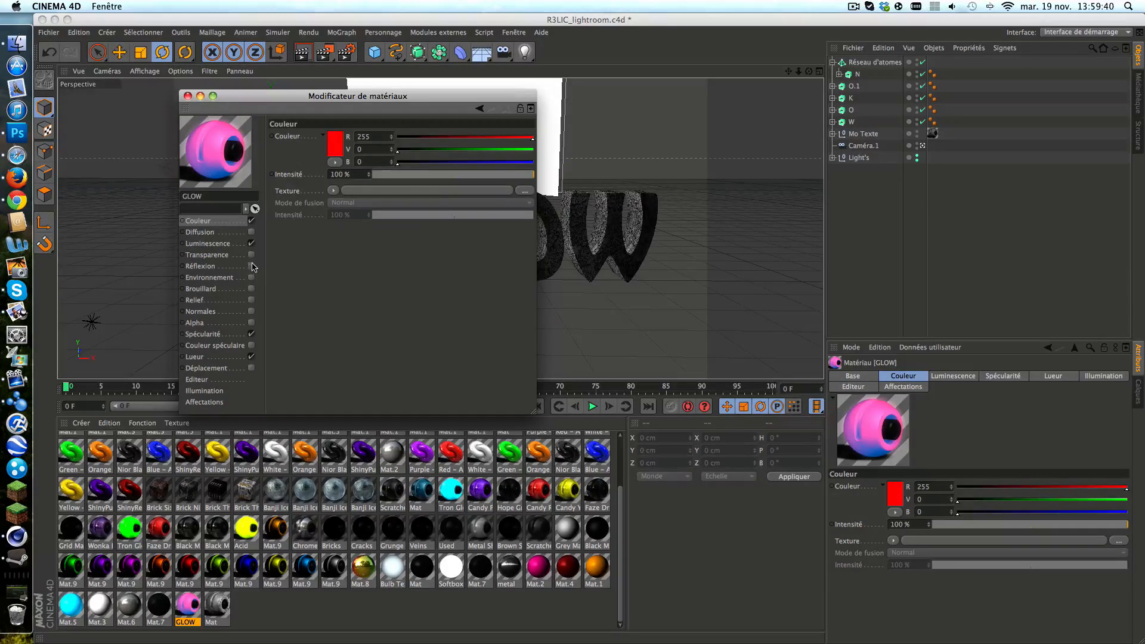
pyautogui.click(251, 267)
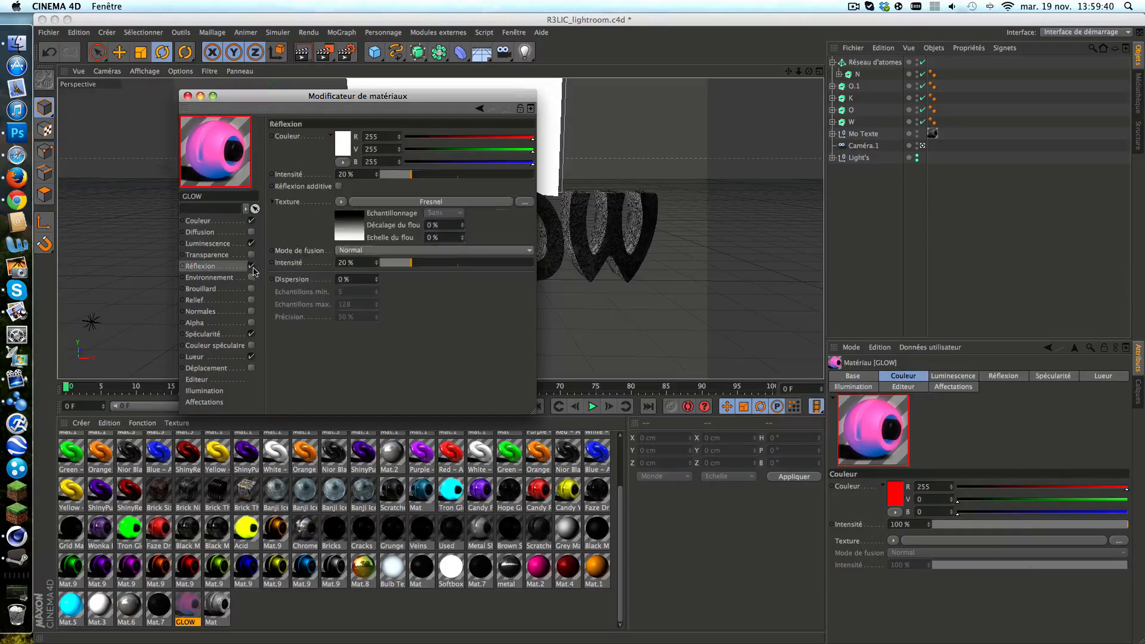
pyautogui.click(251, 334)
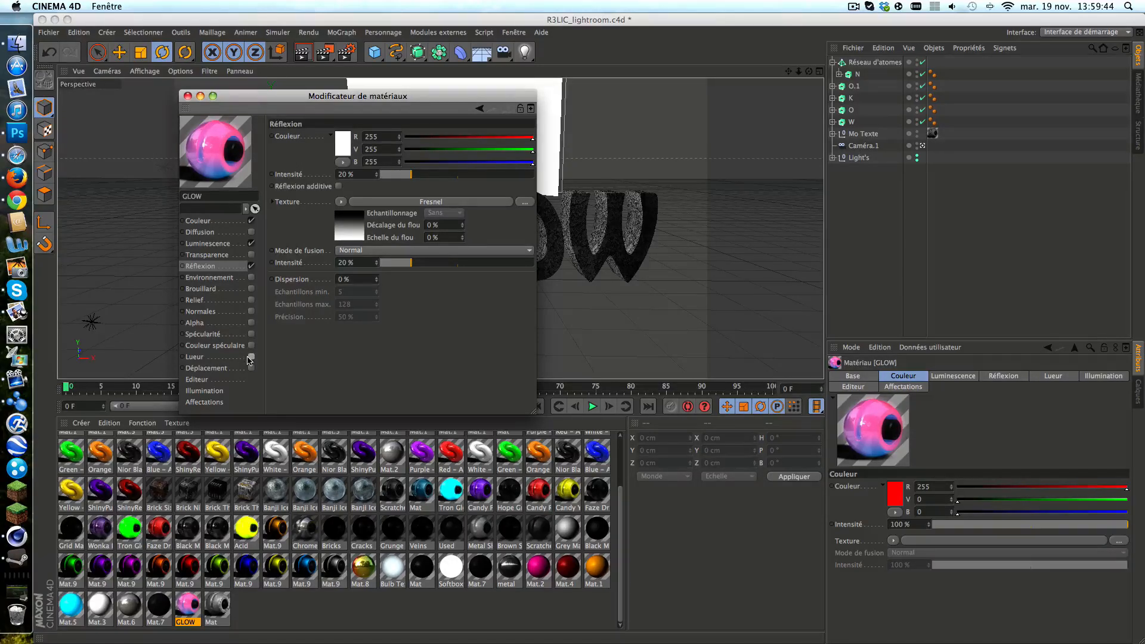
pyautogui.click(249, 356)
pyautogui.click(251, 334)
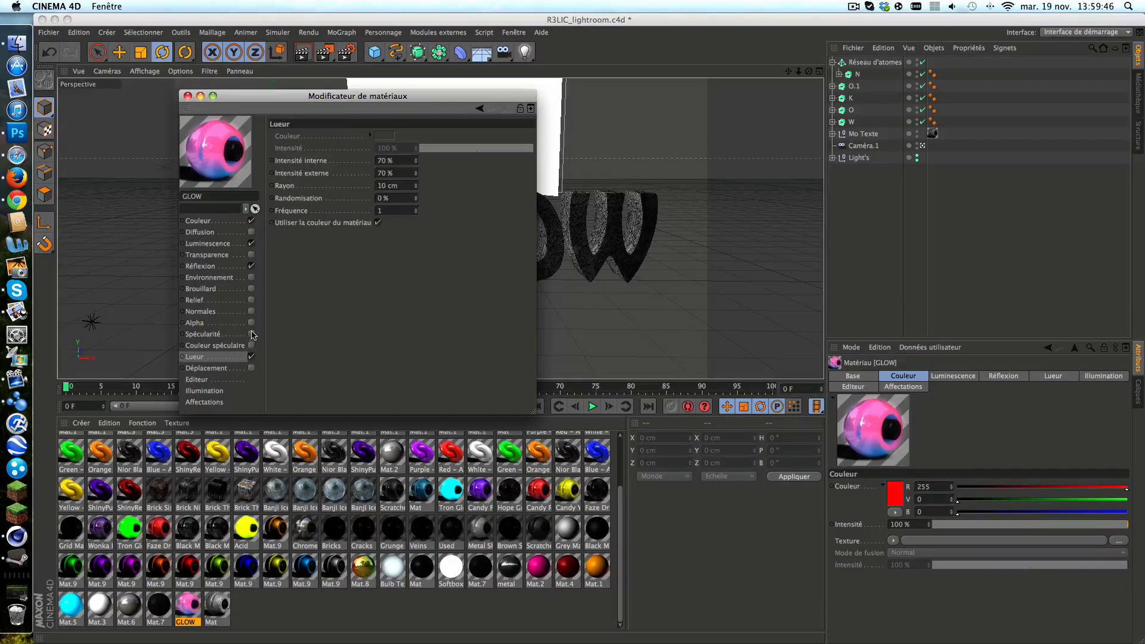
# Disable the GLOW material's Luminescence channel and close the material editor.
pyautogui.click(220, 222)
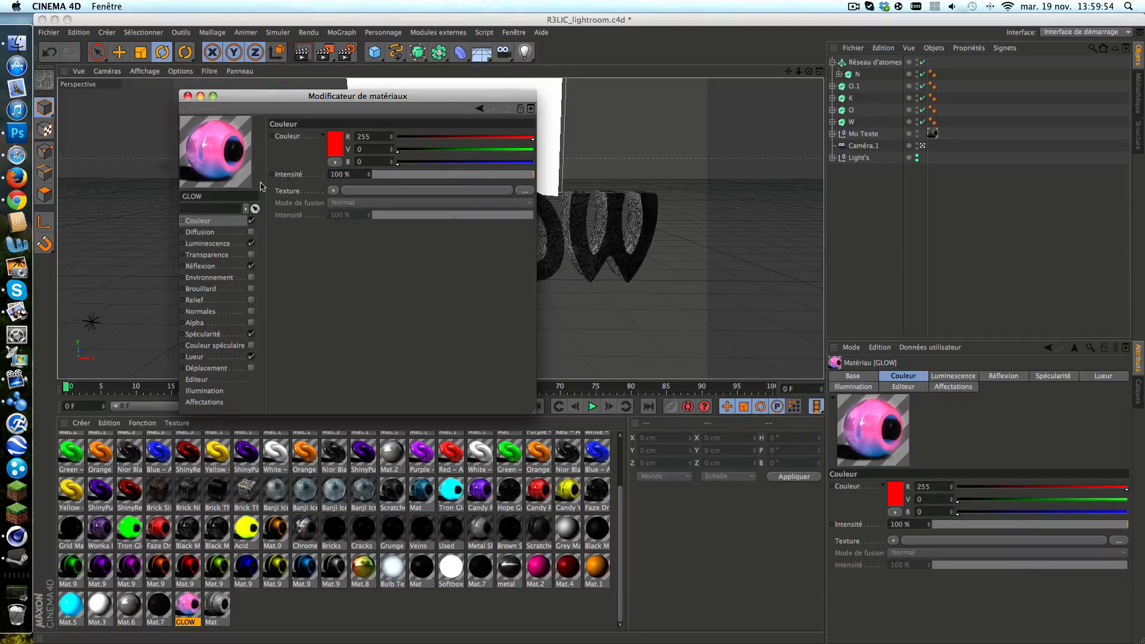
pyautogui.click(251, 243)
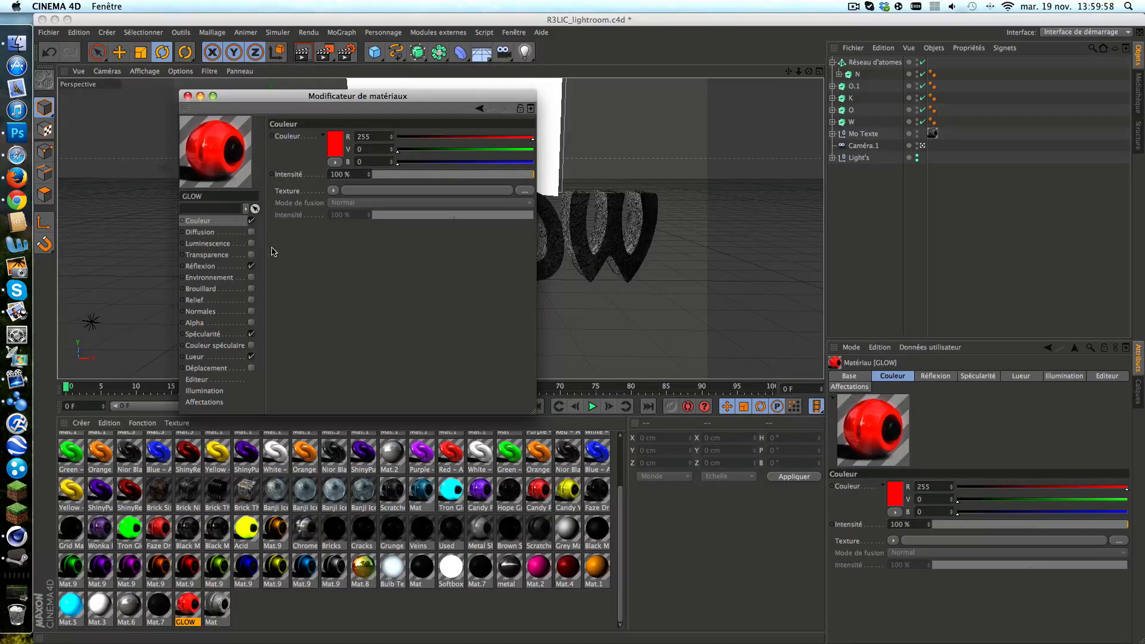
pyautogui.click(188, 97)
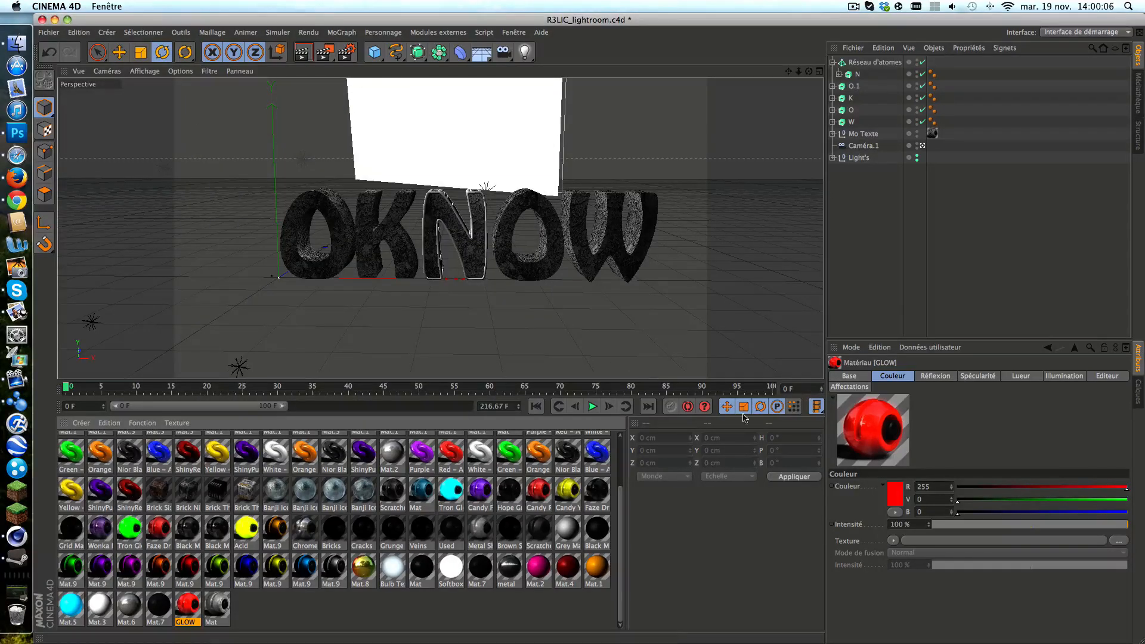
# Apply the GLOW material to the N's atom array and set the array's cylinder radius to 1 cm.
pyautogui.moveTo(195, 609); pyautogui.dragTo(424, 251)
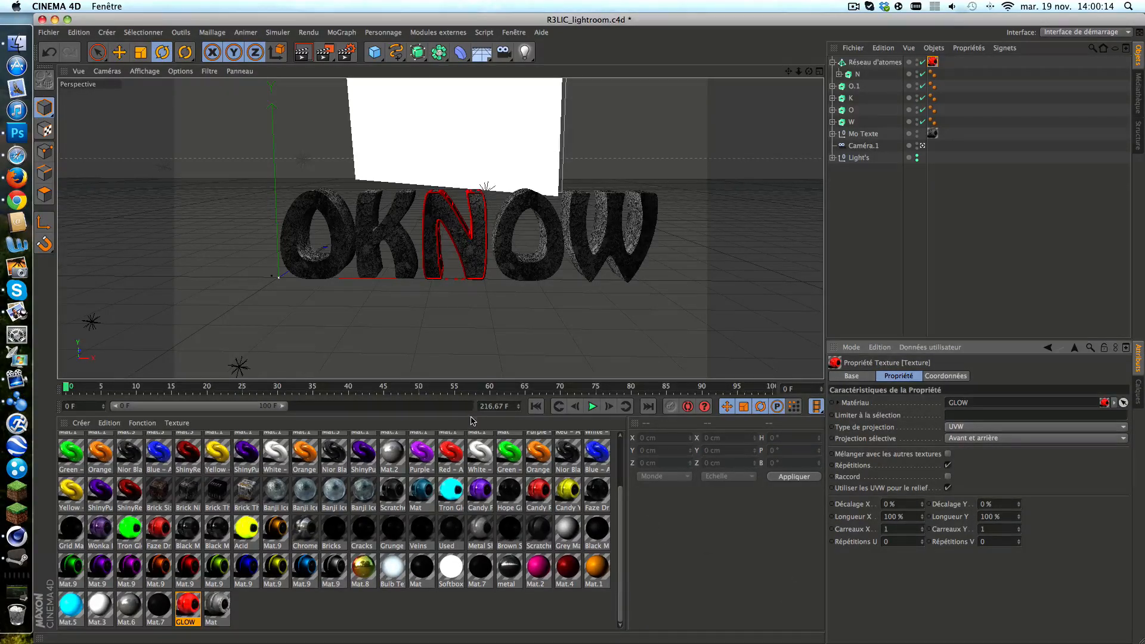
pyautogui.moveTo(472, 416); pyautogui.dragTo(467, 542)
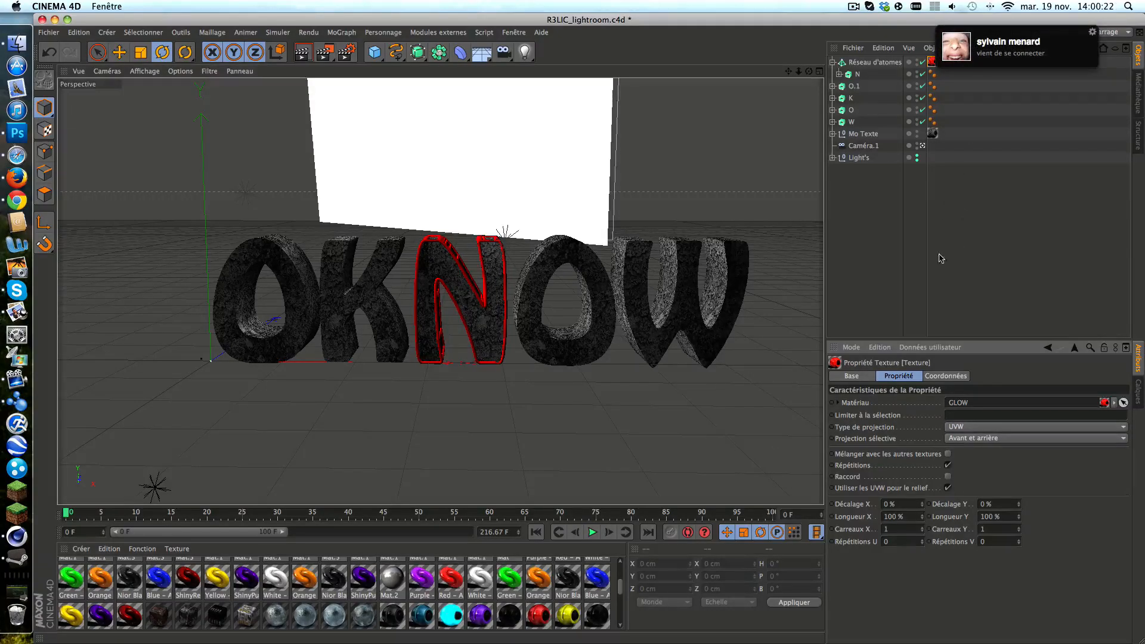
pyautogui.click(897, 63)
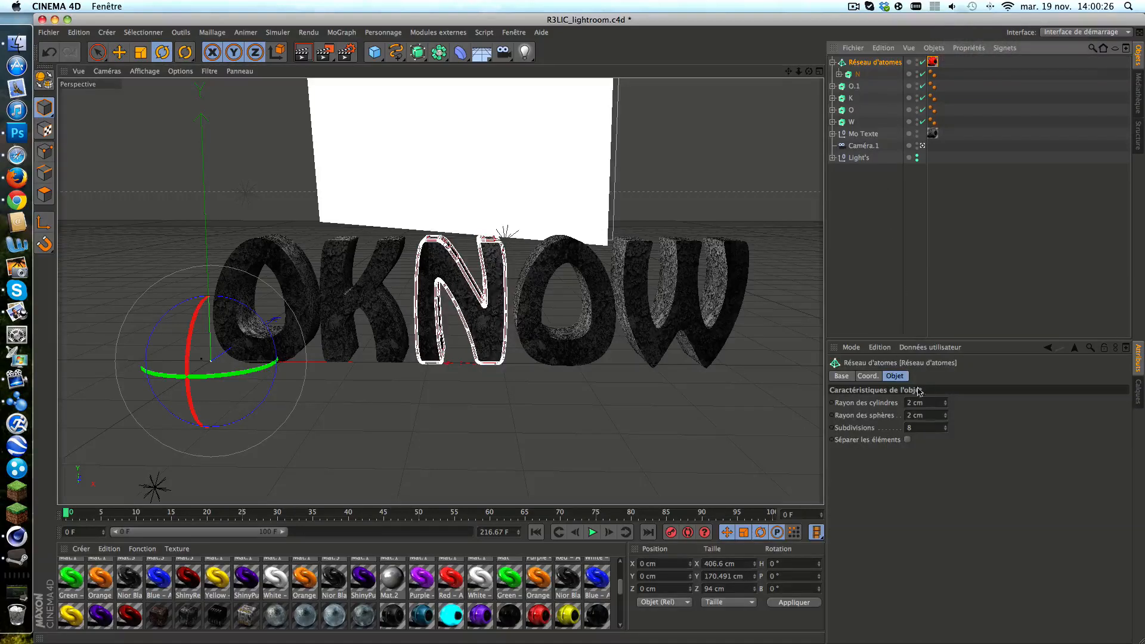
pyautogui.click(928, 404)
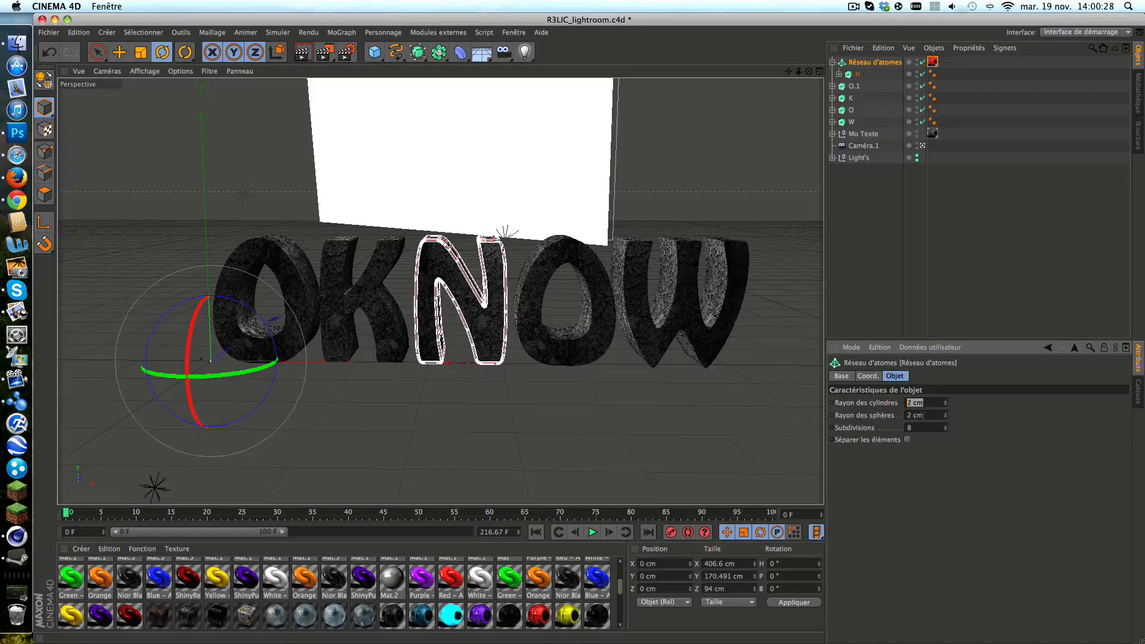
pyautogui.write('1')
pyautogui.press('Return')
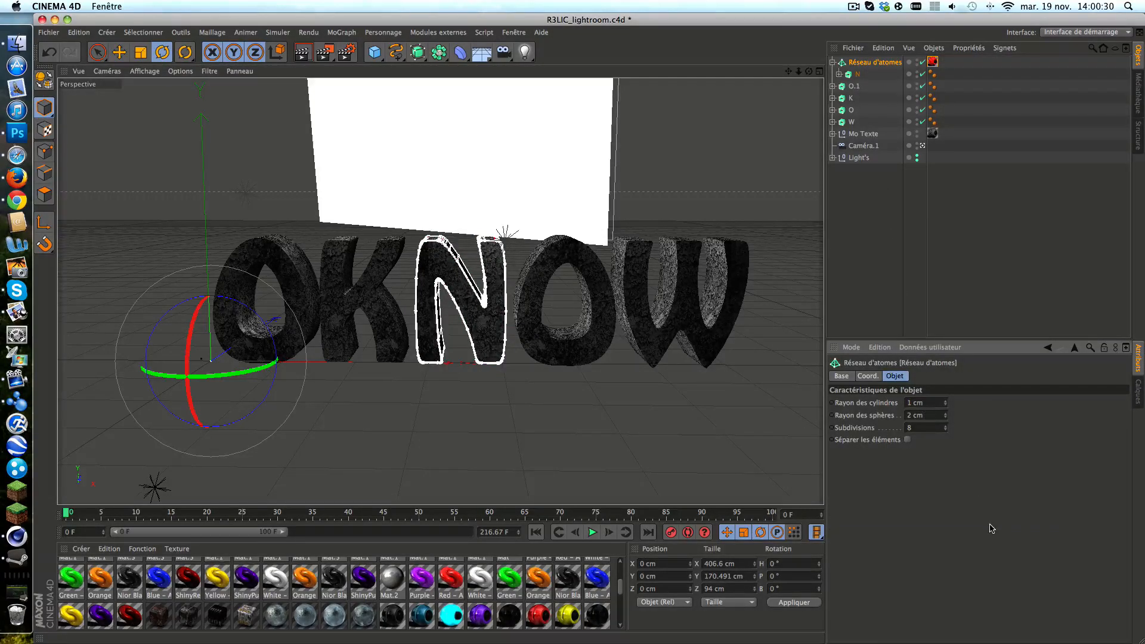
pyautogui.click(877, 225)
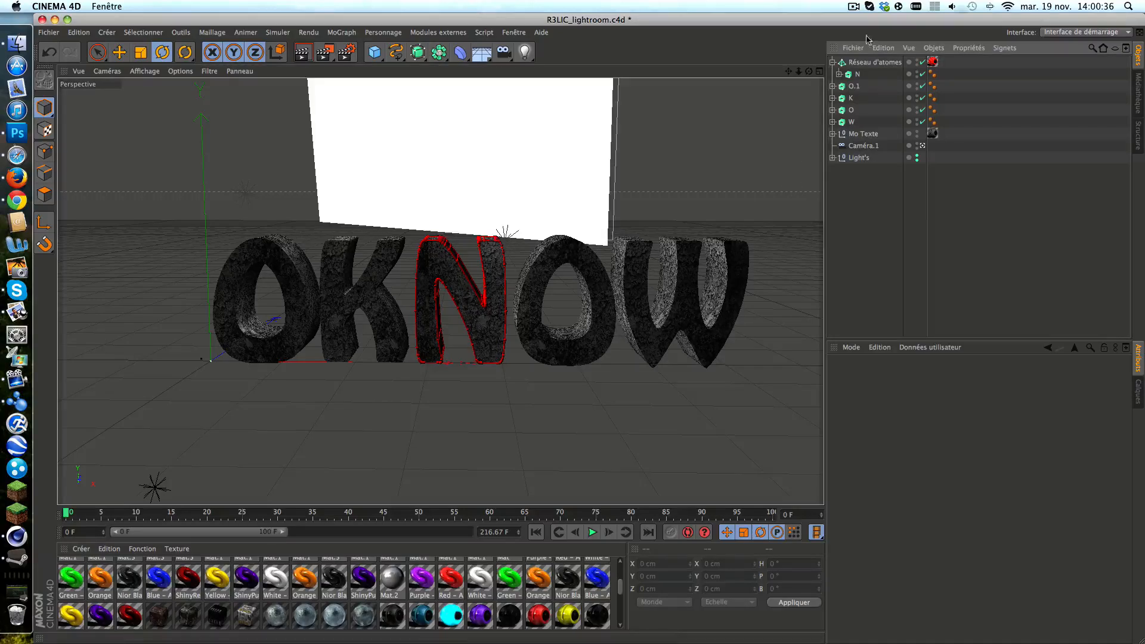
# Tilt the atom array, the separate O.1, K, O and W extrusions and Mo Texte together to a pitch of about -16.4°.
pyautogui.click(833, 62)
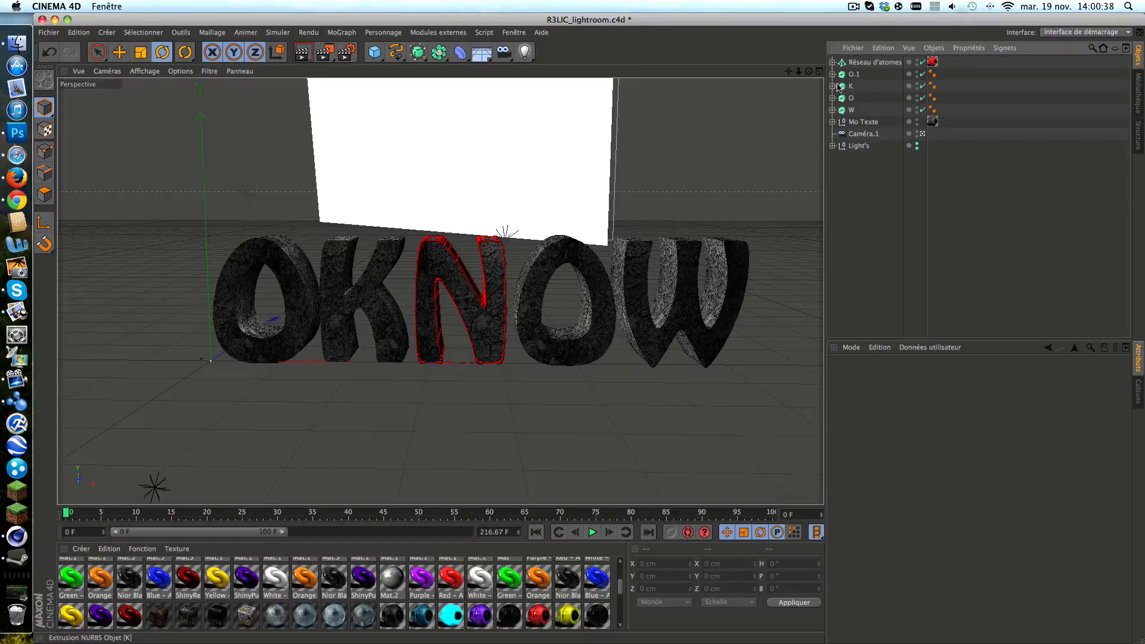
pyautogui.click(860, 62)
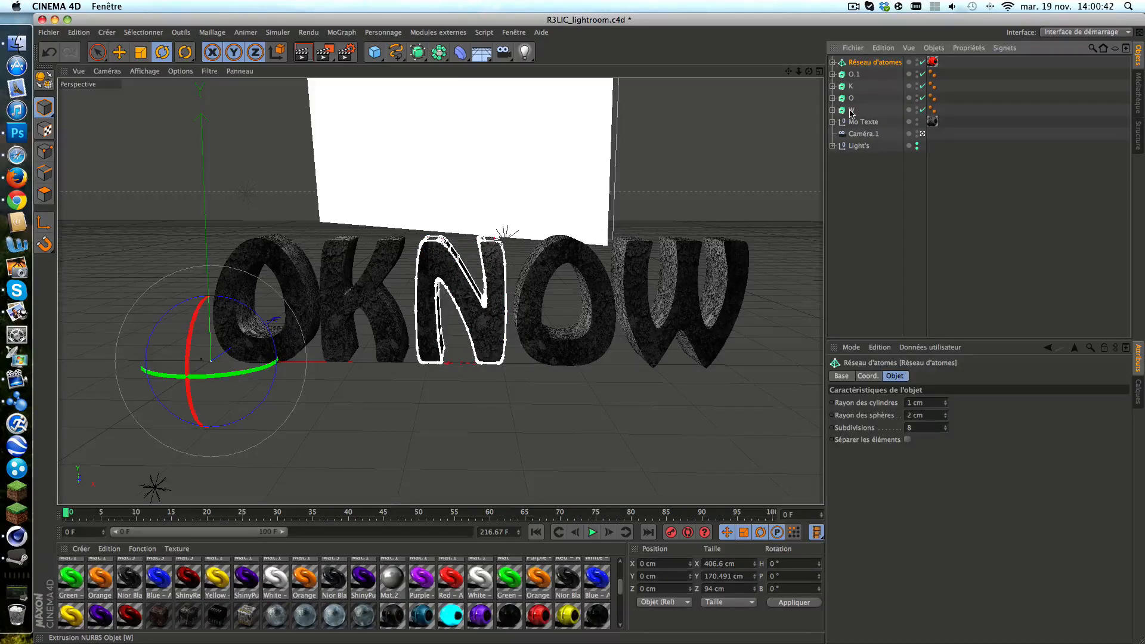
pyautogui.keyDown('shift'); pyautogui.click(860, 122); pyautogui.keyUp('shift')
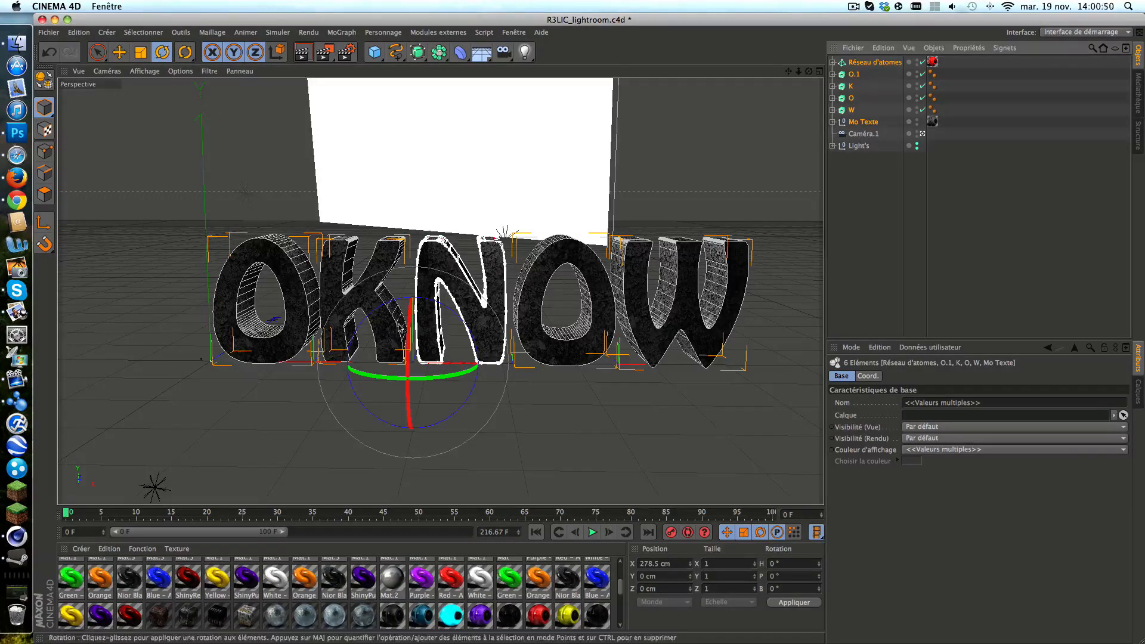
pyautogui.moveTo(410, 332); pyautogui.dragTo(414, 301)
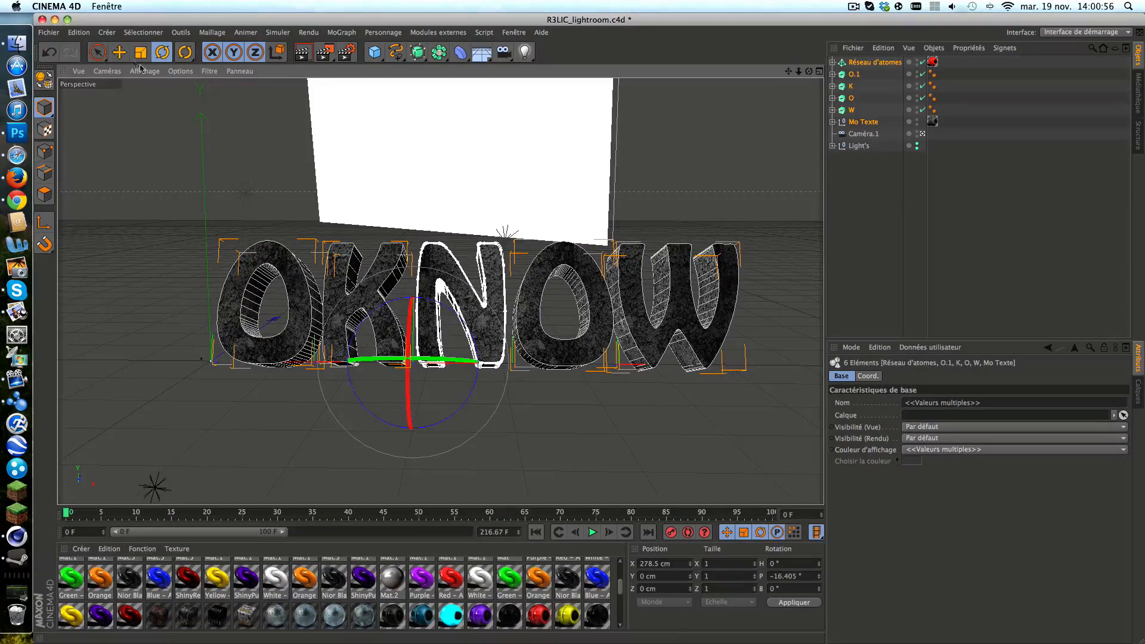
# Raise the selected letter objects together by about 49 cm along the Y axis.
pyautogui.press('e')
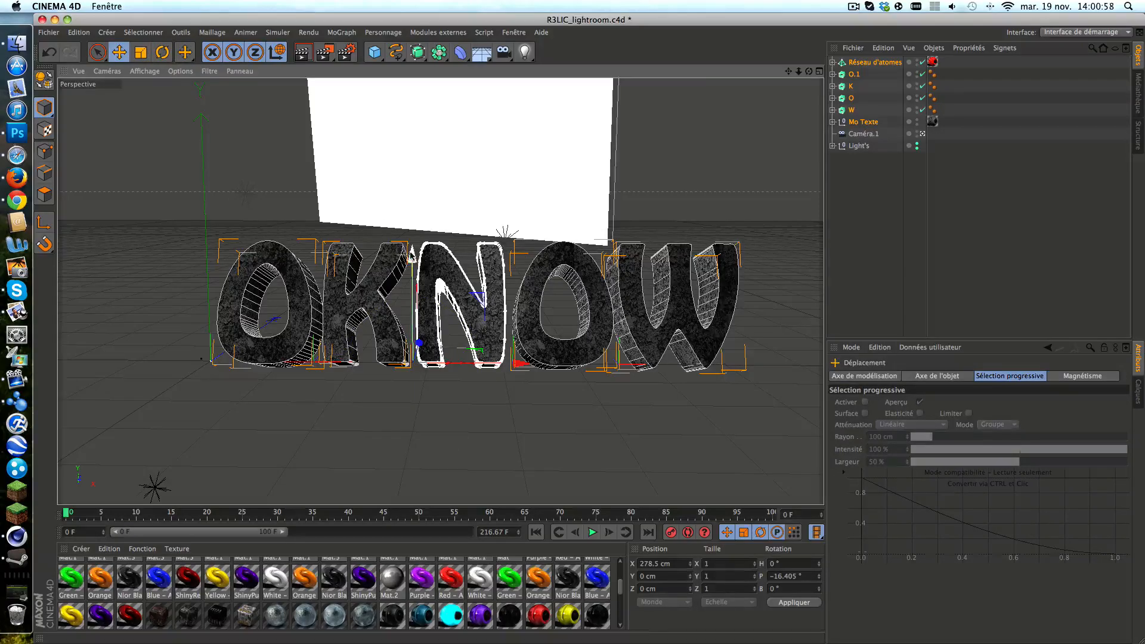
pyautogui.moveTo(412, 256); pyautogui.dragTo(412, 221)
pyautogui.click(879, 199)
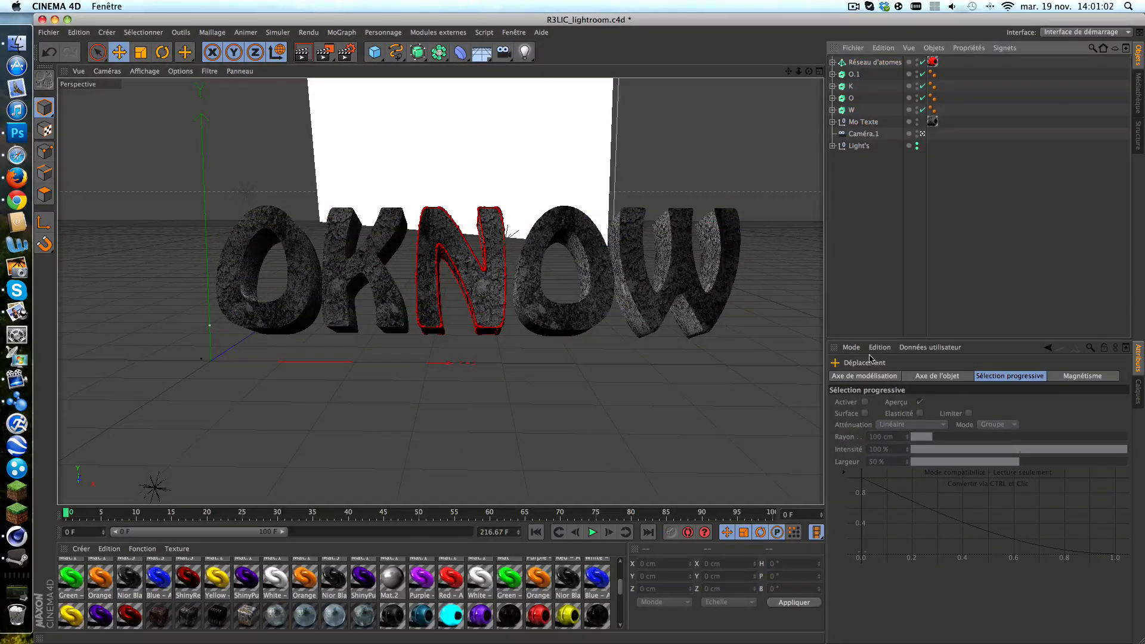
# Try to rotate the separate O.1 and K extrusions individually, and undo both rotations.
pyautogui.click(853, 74)
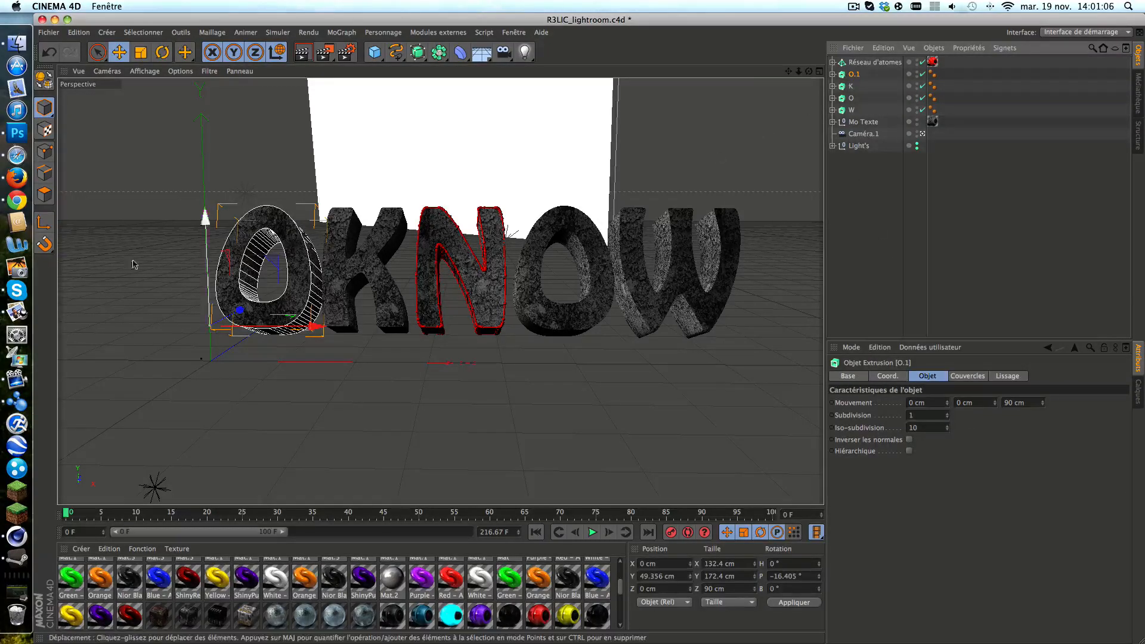
pyautogui.click(163, 53)
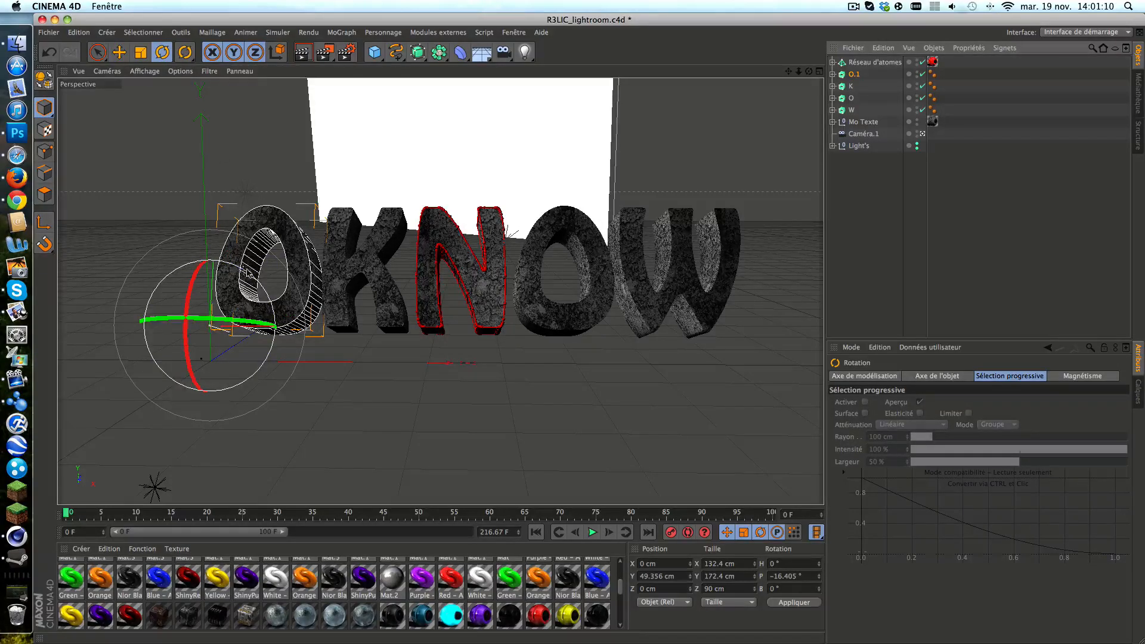
pyautogui.moveTo(247, 322)
pyautogui.mouseDown()
pyautogui.moveTo(220, 318)
pyautogui.moveTo(238, 321)
pyautogui.mouseUp()
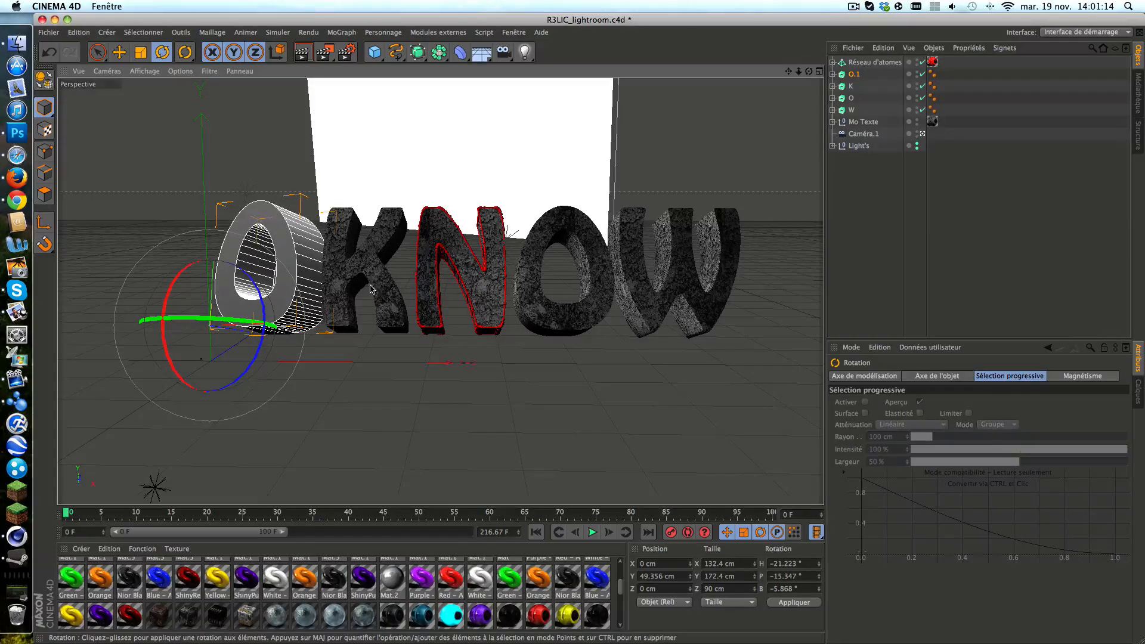
pyautogui.click(850, 87)
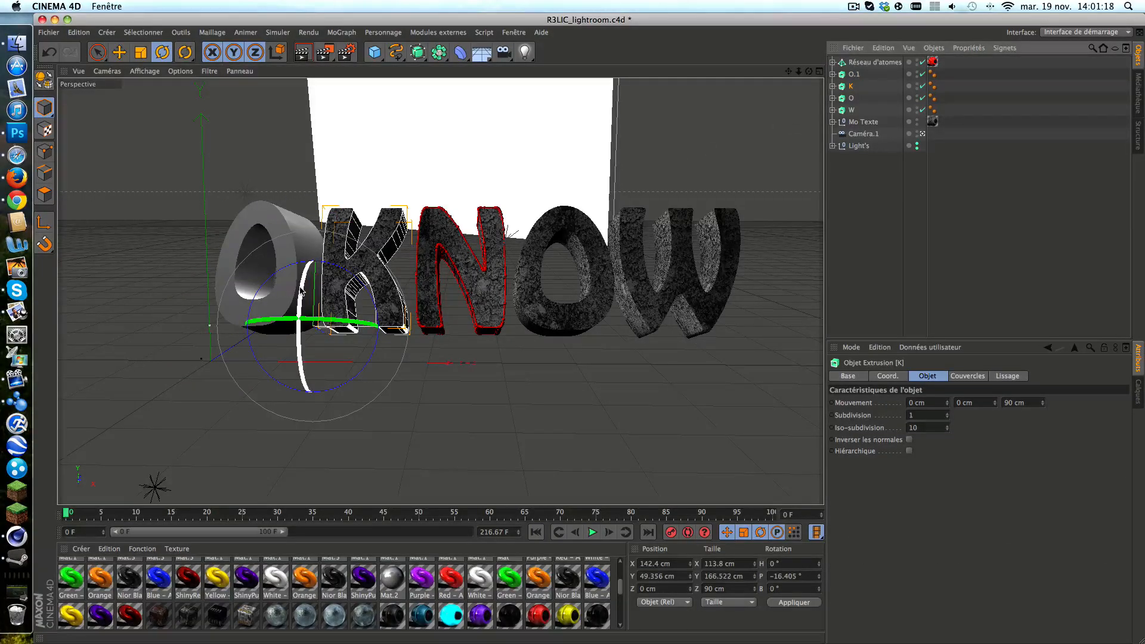
pyautogui.moveTo(302, 291)
pyautogui.mouseDown()
pyautogui.moveTo(307, 275)
pyautogui.moveTo(302, 288)
pyautogui.mouseUp()
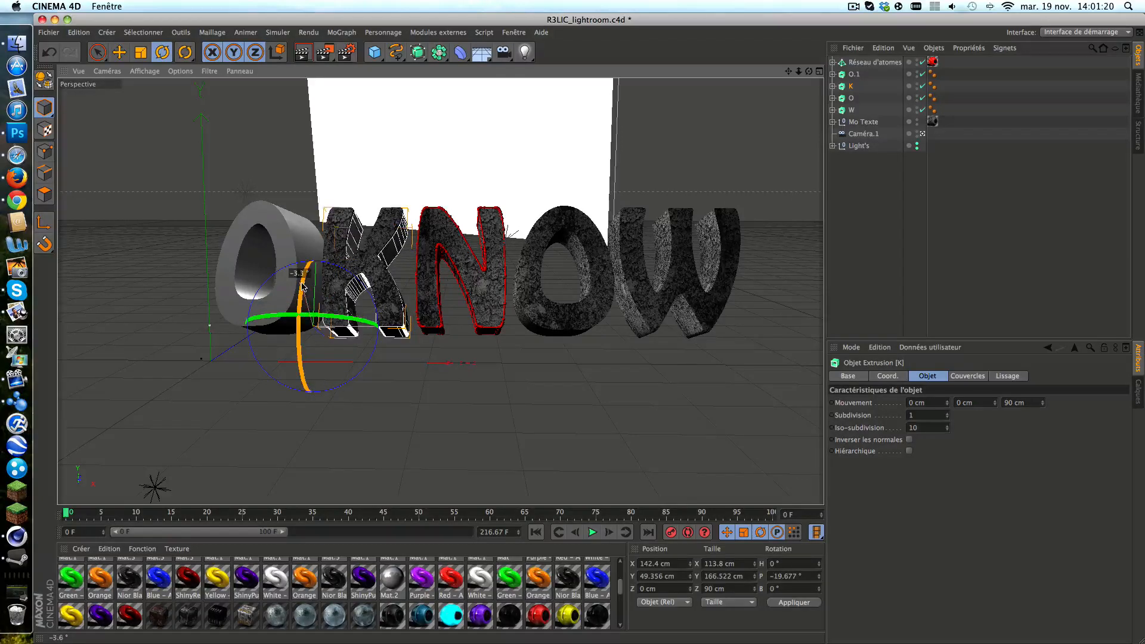
pyautogui.press('super+z')
pyautogui.click(301, 287)
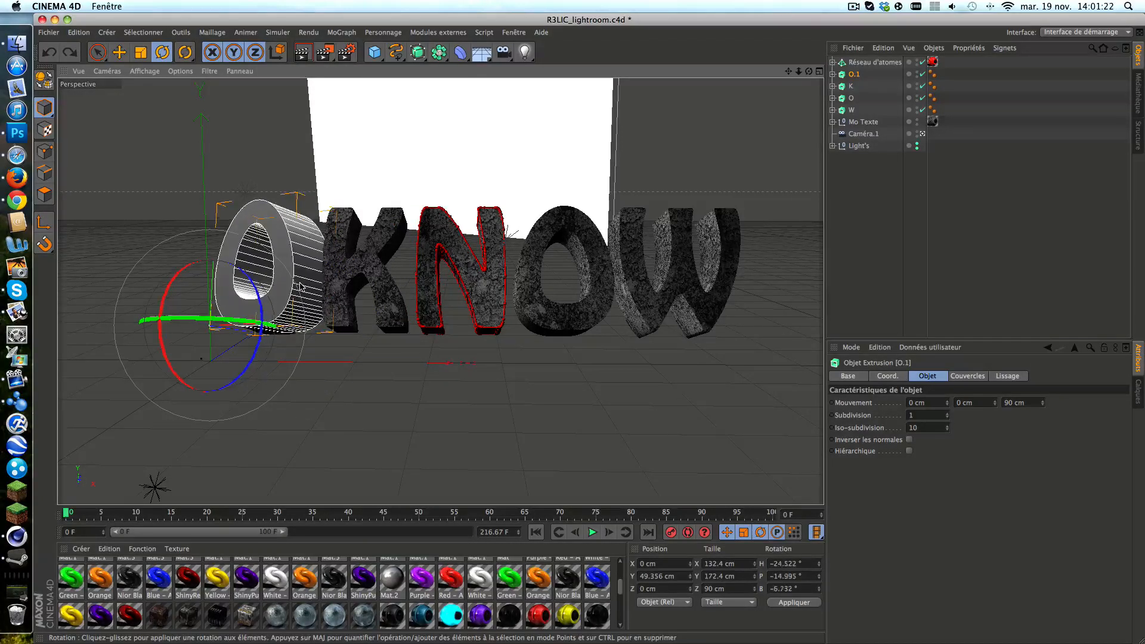
pyautogui.click(886, 209)
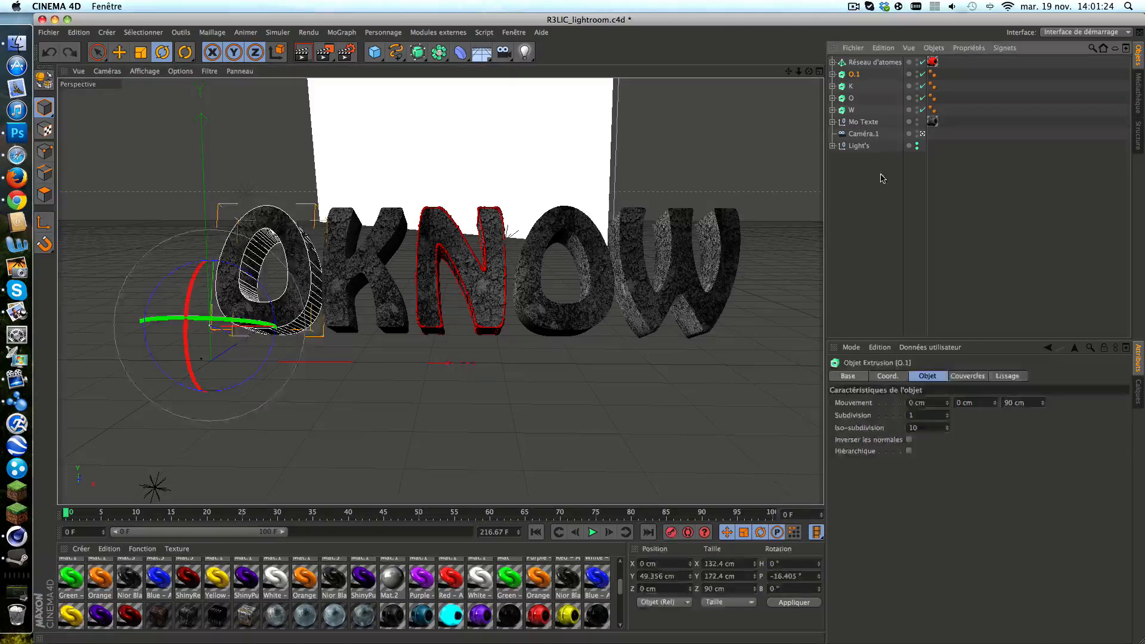
# Rotate the first O of Mo Texte together with O.1 to a heading of about 338° and a pitch of about -11°.
pyautogui.click(833, 122)
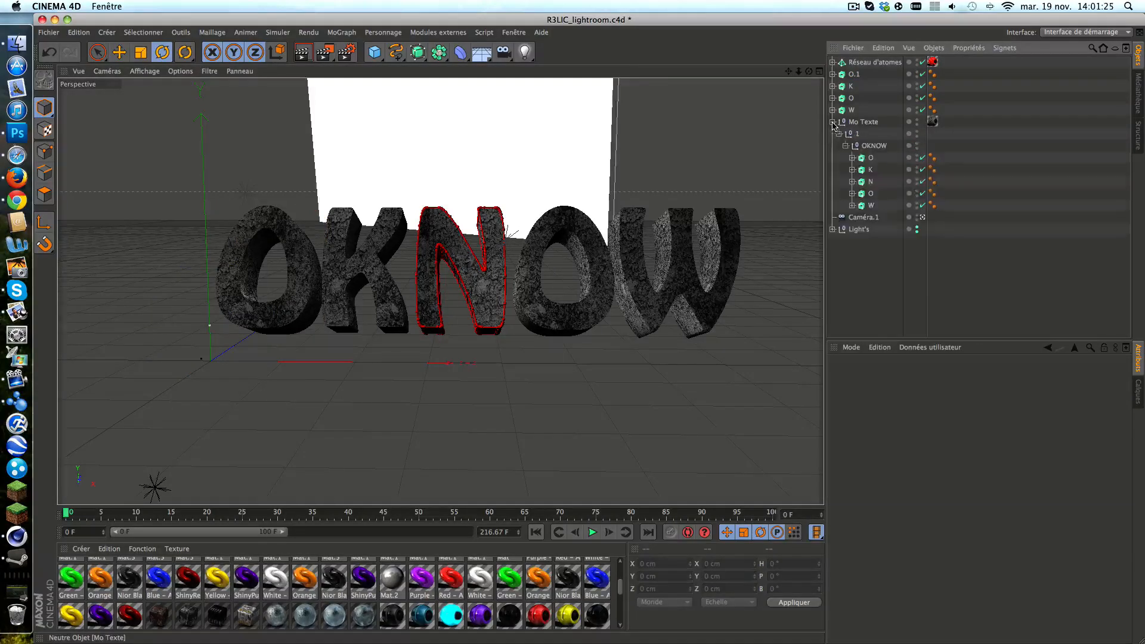
pyautogui.click(871, 158)
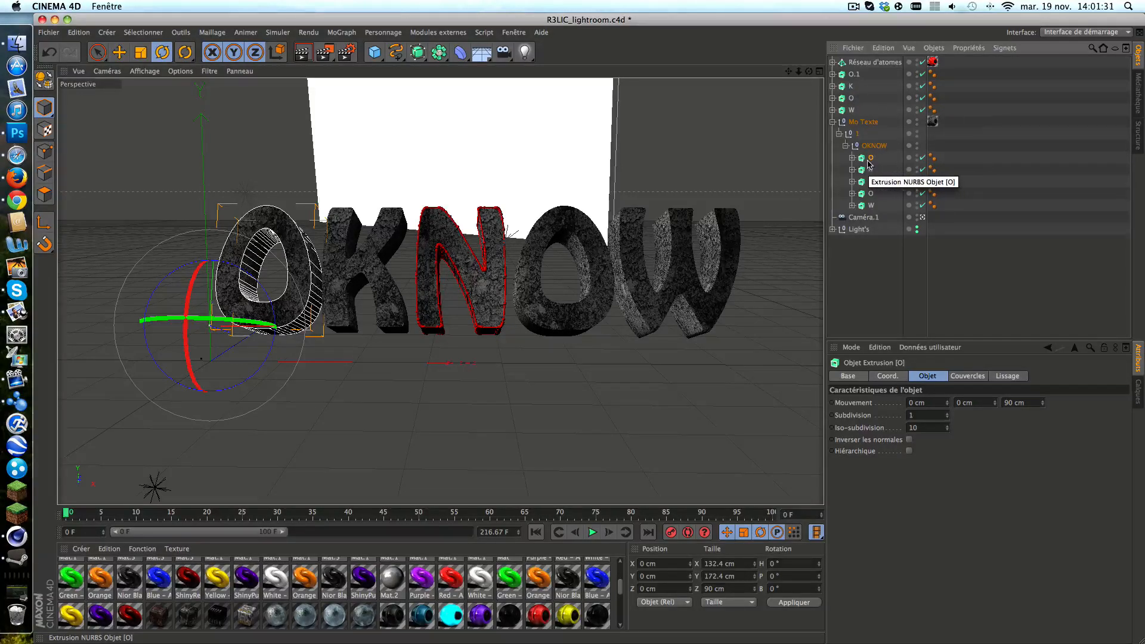
pyautogui.keyDown('shift'); pyautogui.click(854, 75); pyautogui.keyUp('shift')
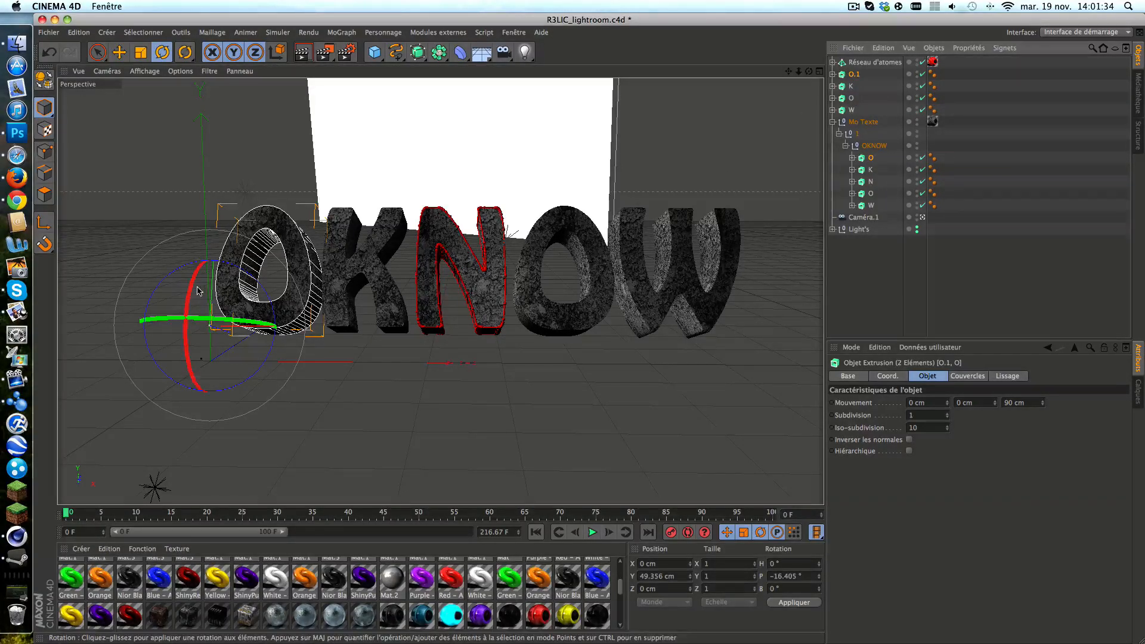
pyautogui.moveTo(223, 314); pyautogui.dragTo(173, 287)
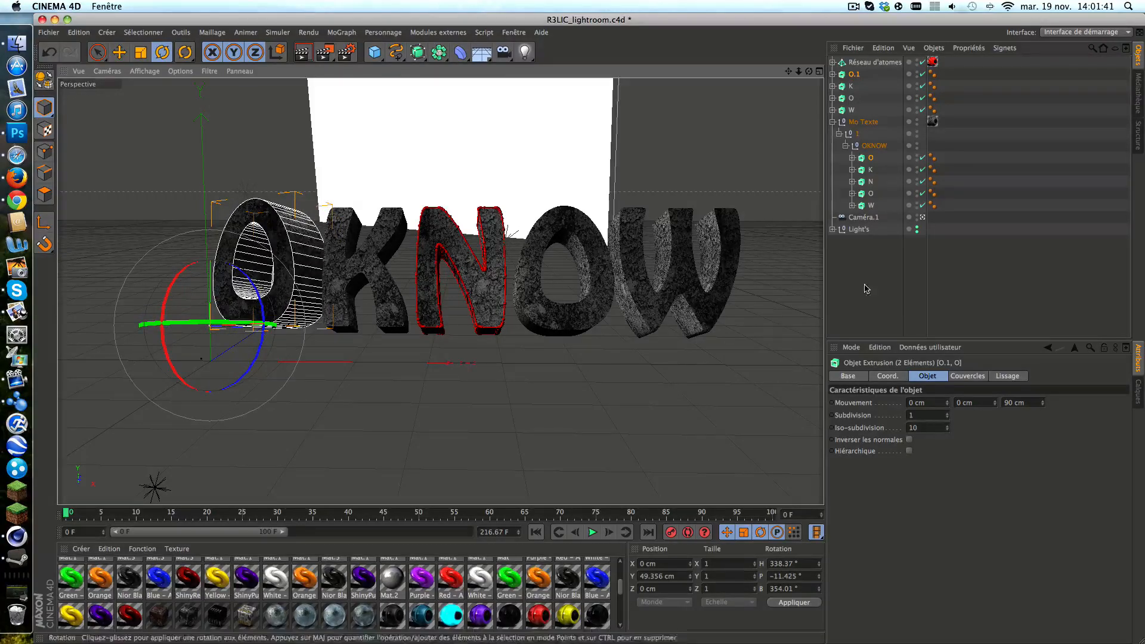
pyautogui.click(902, 307)
# Tilt the K of Mo Texte together with the separate K extrusion so their undersides face the camera more.
pyautogui.click(870, 170)
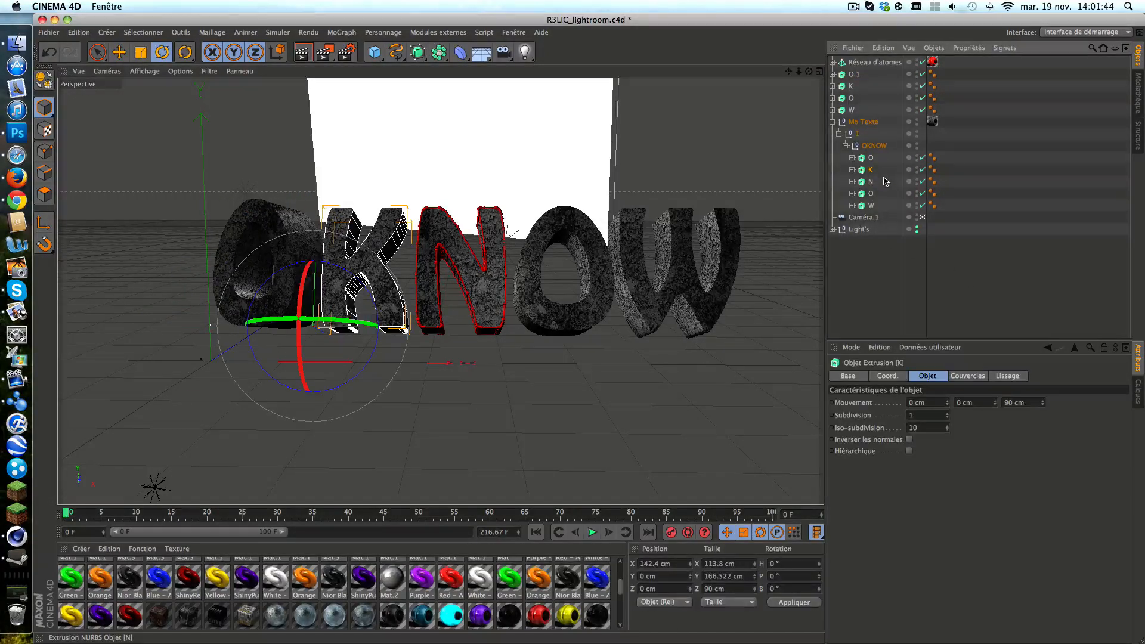
pyautogui.keyDown('ctrl'); pyautogui.click(851, 86); pyautogui.keyUp('ctrl')
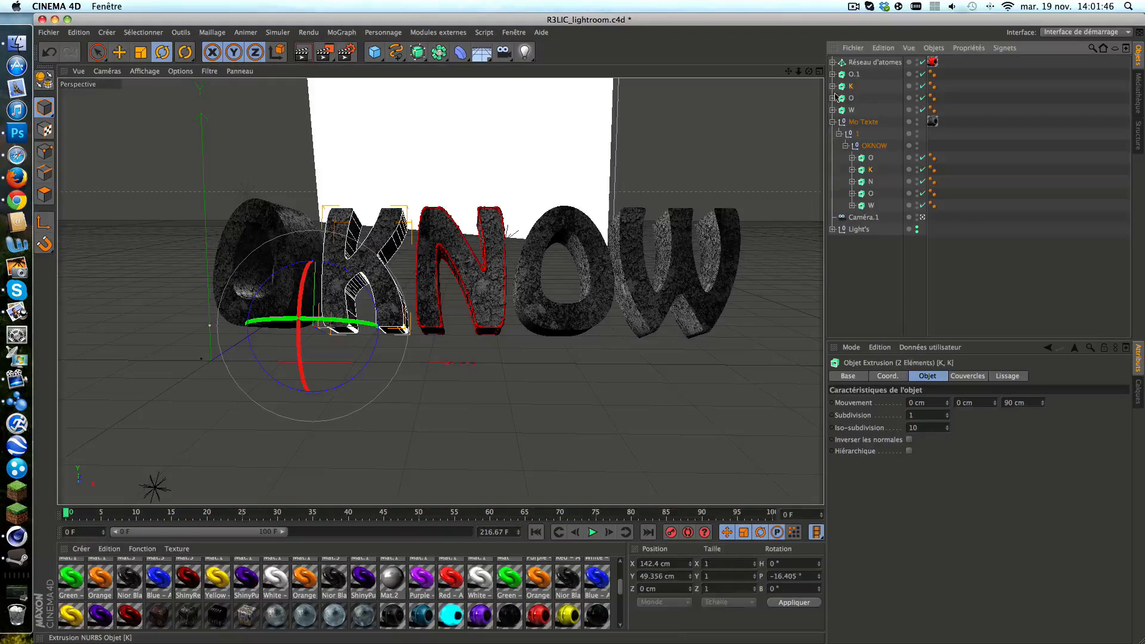
pyautogui.moveTo(306, 286); pyautogui.dragTo(291, 307)
pyautogui.click(831, 303)
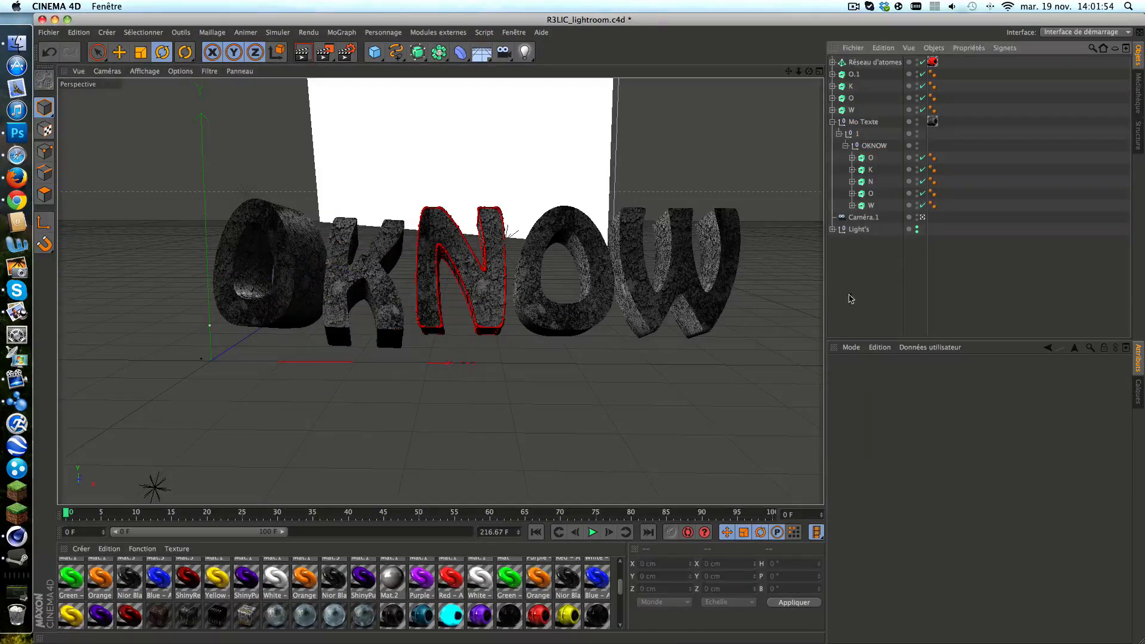
# Rotate the atom array, its N and the N of Mo Texte together to a heading of about 340° and a pitch of about -4°.
pyautogui.click(855, 63)
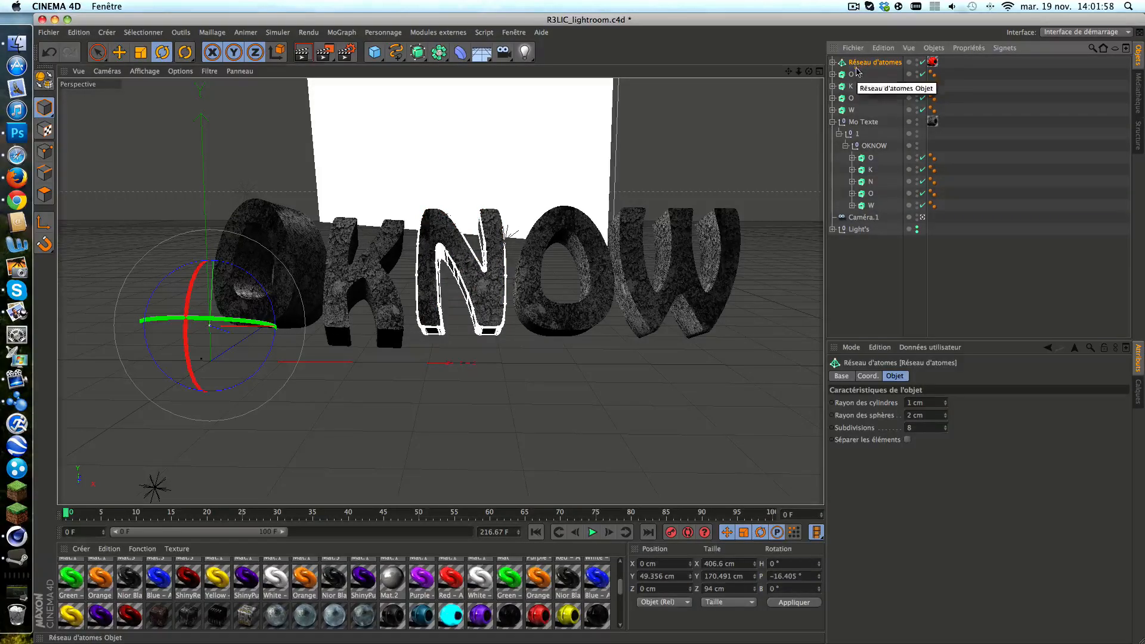
pyautogui.click(833, 63)
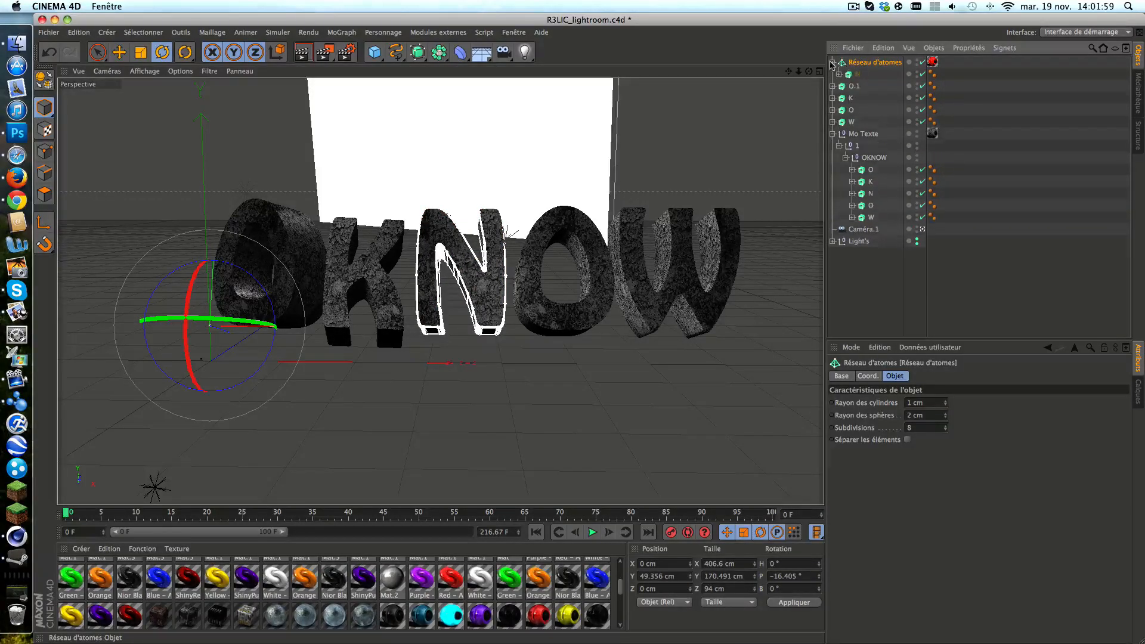
pyautogui.click(858, 75)
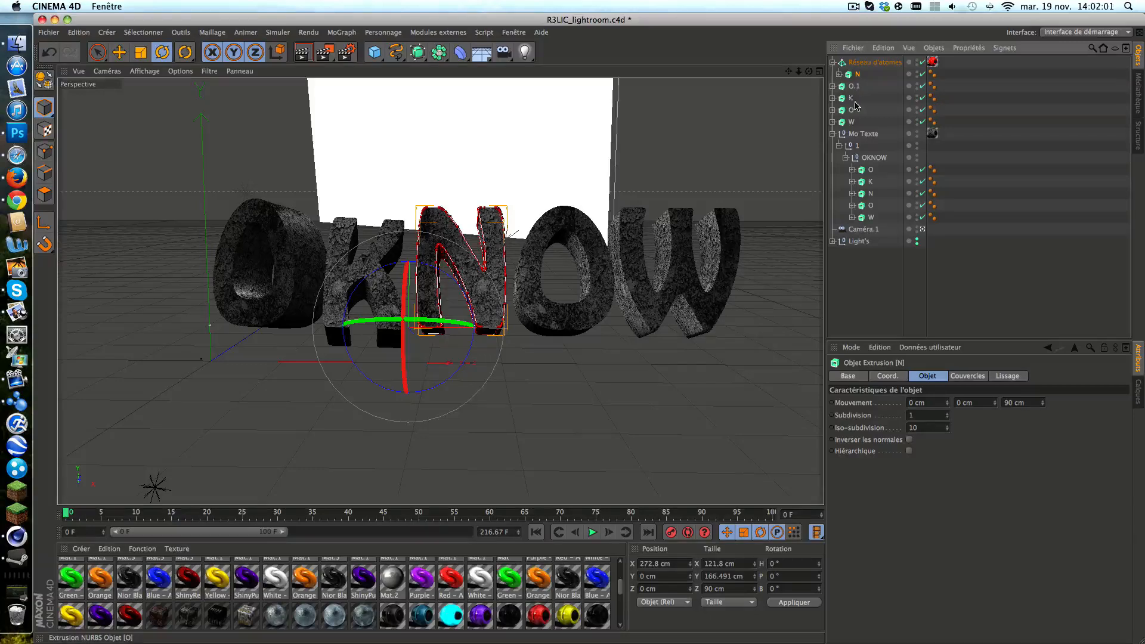
pyautogui.keyDown('ctrl'); pyautogui.click(874, 62); pyautogui.keyUp('ctrl')
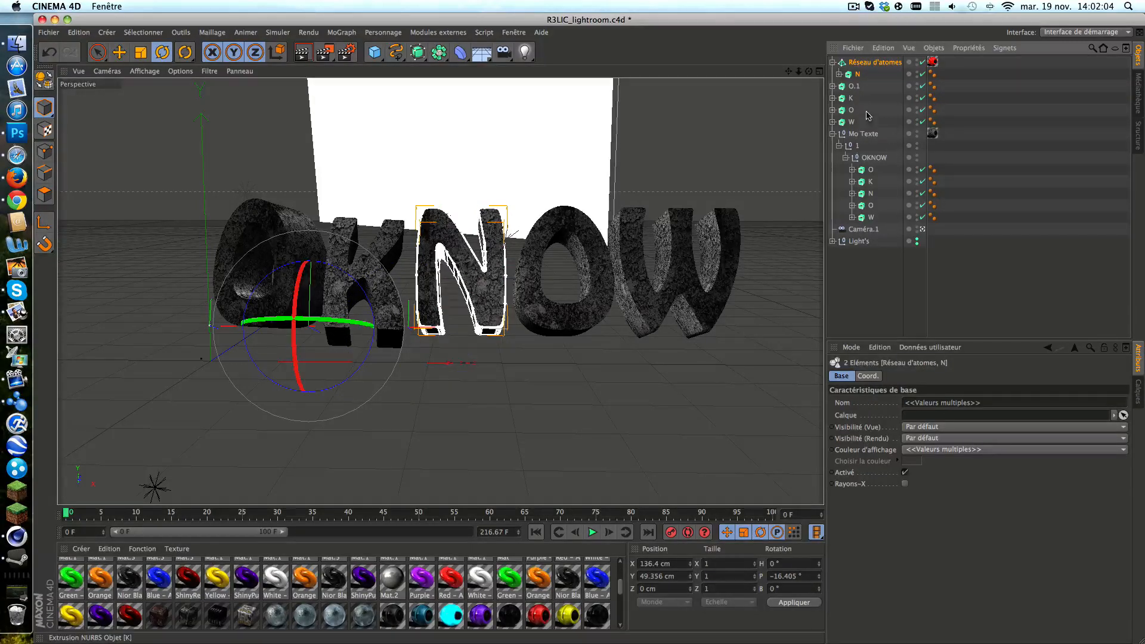
pyautogui.keyDown('ctrl'); pyautogui.click(872, 194); pyautogui.keyUp('ctrl')
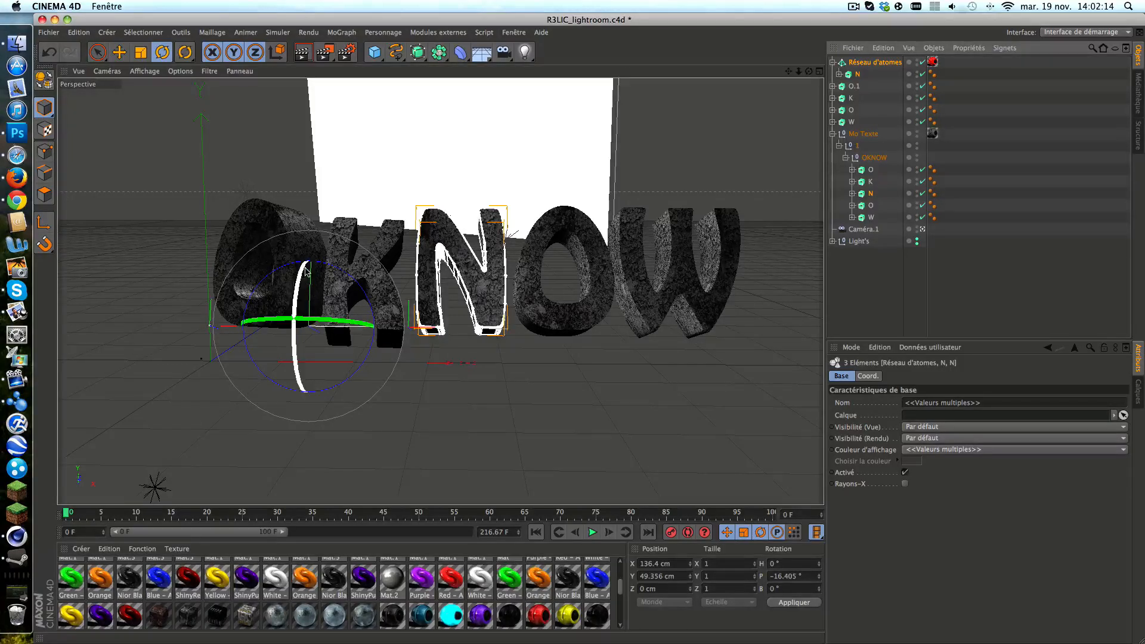
pyautogui.moveTo(306, 271)
pyautogui.mouseDown()
pyautogui.moveTo(296, 292)
pyautogui.moveTo(307, 290)
pyautogui.mouseUp()
pyautogui.moveTo(332, 332); pyautogui.dragTo(300, 328)
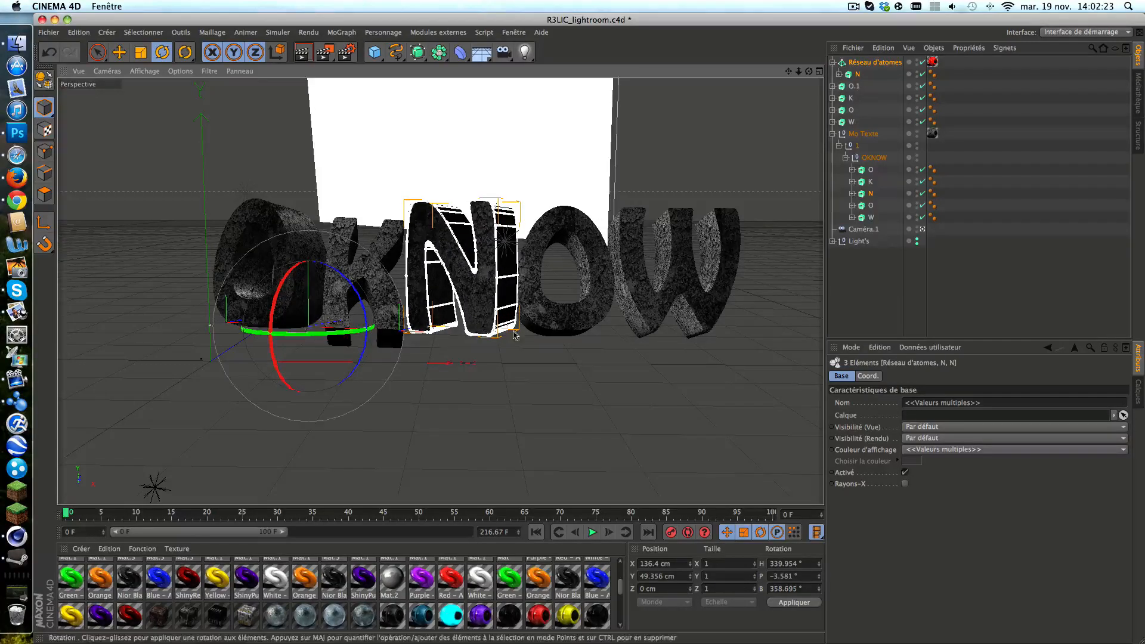
pyautogui.click(853, 273)
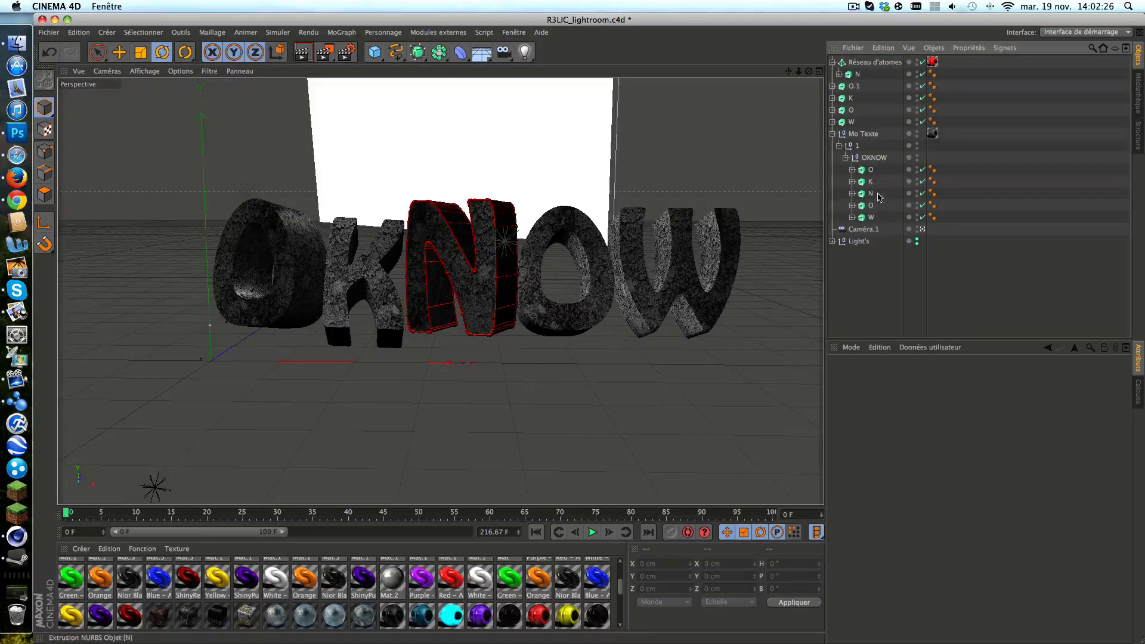
# Rotate the second O of Mo Texte together with the separate O extrusion to a pitch of about -38°.
pyautogui.click(872, 171)
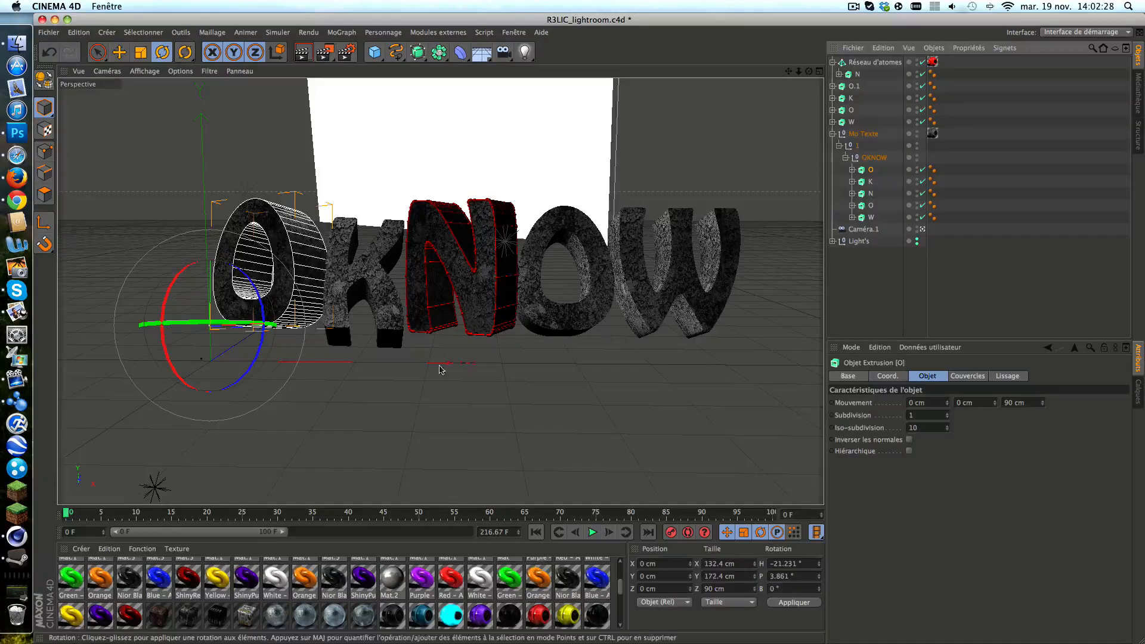
pyautogui.click(871, 205)
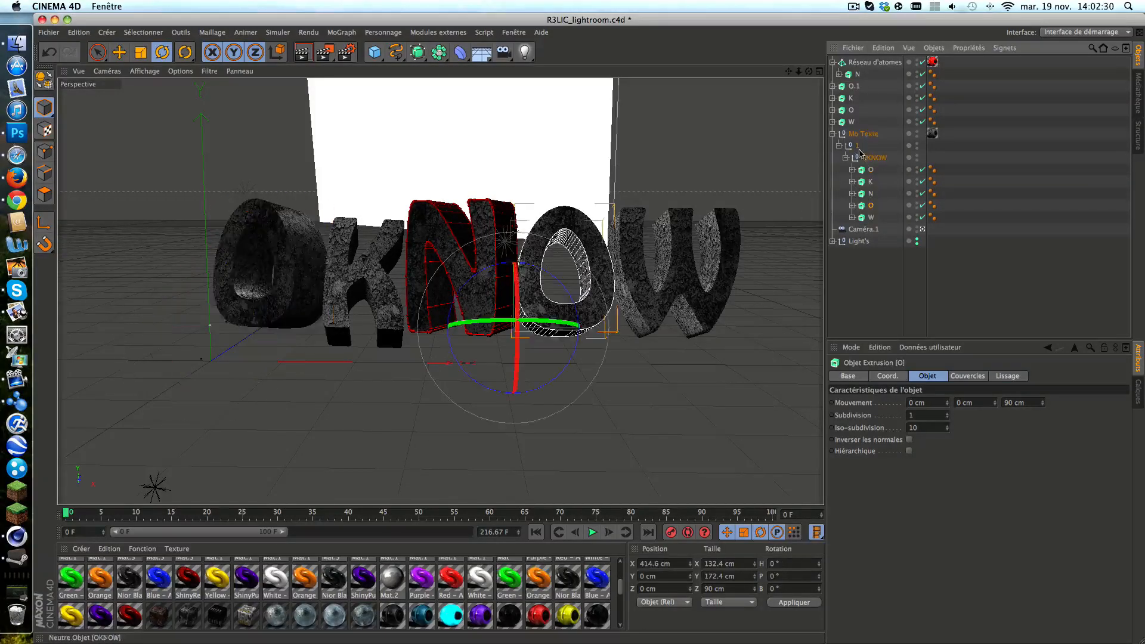
pyautogui.keyDown('shift'); pyautogui.click(851, 110); pyautogui.keyUp('shift')
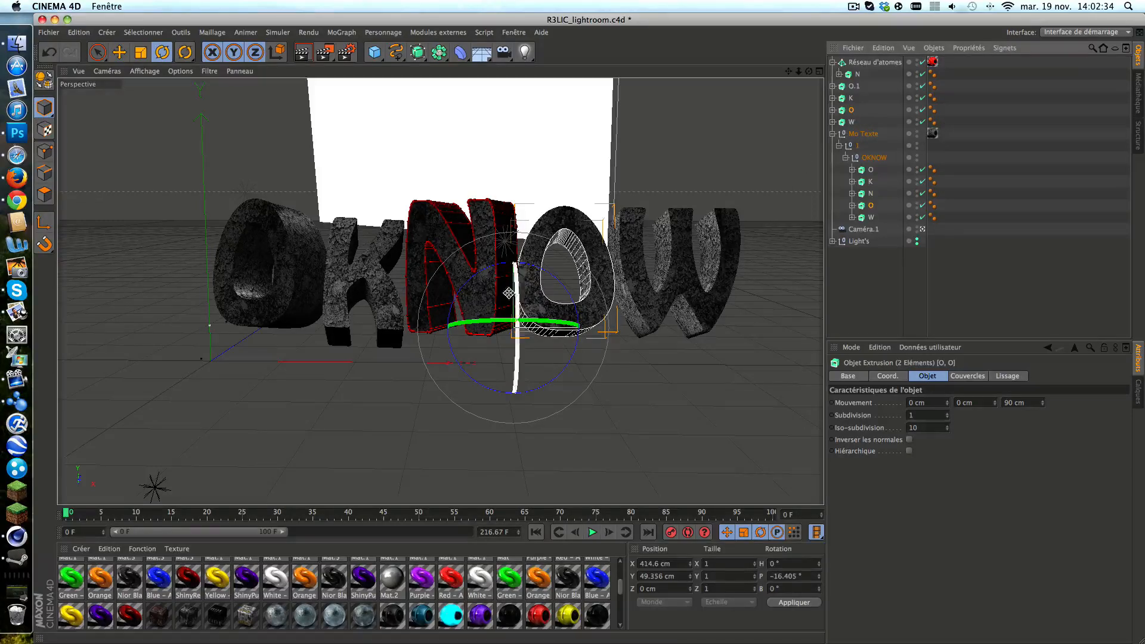
pyautogui.moveTo(514, 288); pyautogui.dragTo(520, 256)
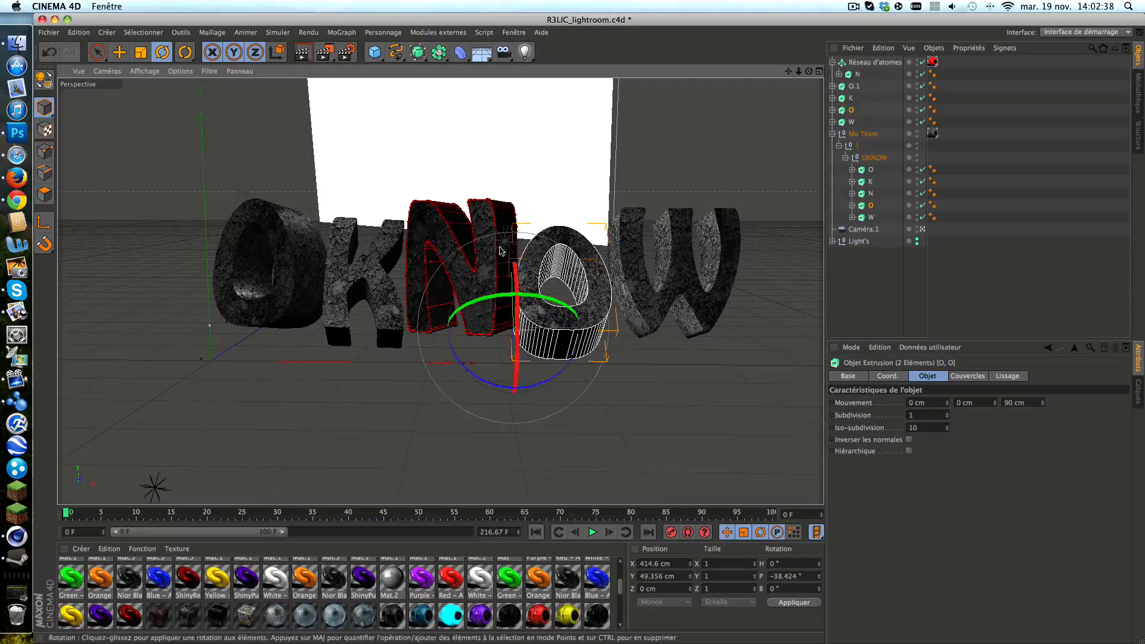
pyautogui.click(862, 282)
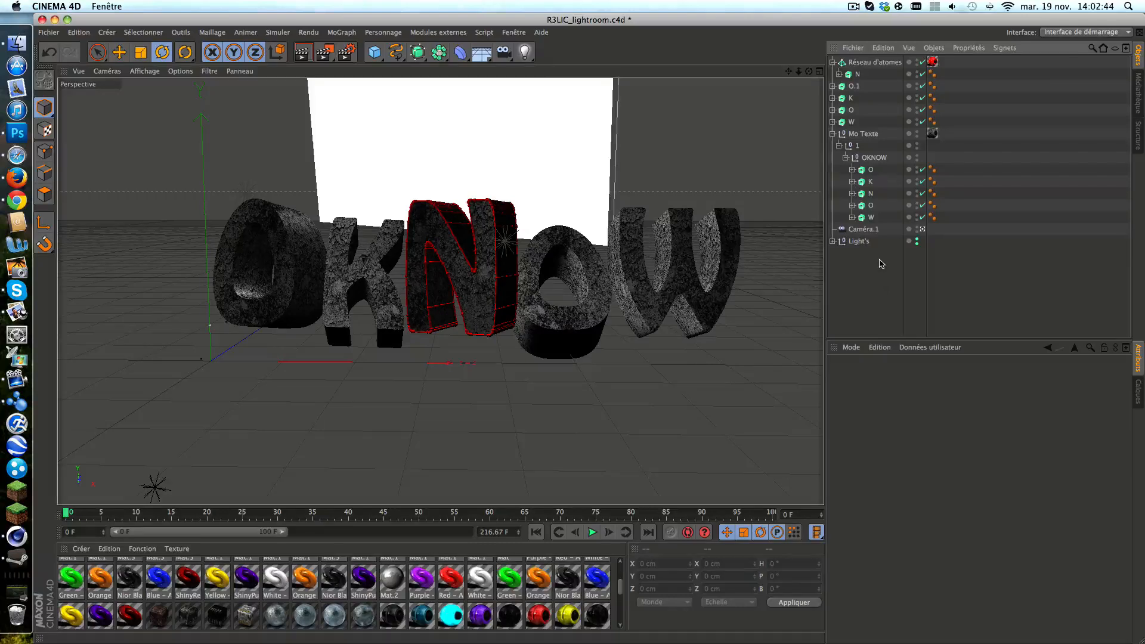
# Rotate the W of Mo Texte together with the separate W extrusion to a heading of about 21° and a pitch of about -21°.
pyautogui.click(878, 217)
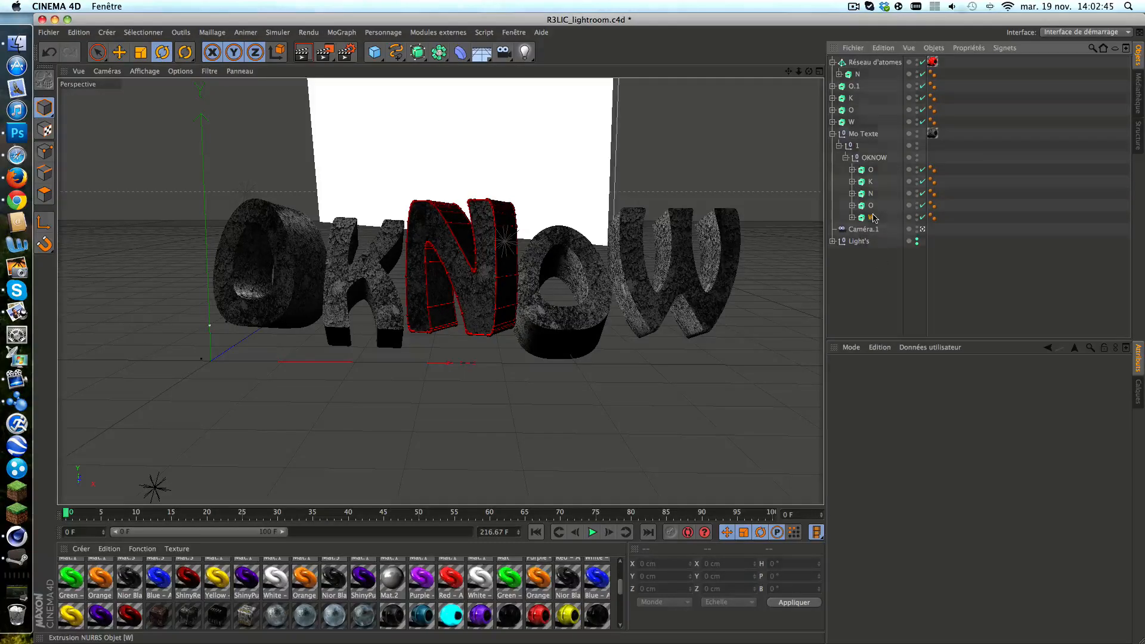
pyautogui.keyDown('ctrl'); pyautogui.click(852, 122); pyautogui.keyUp('ctrl')
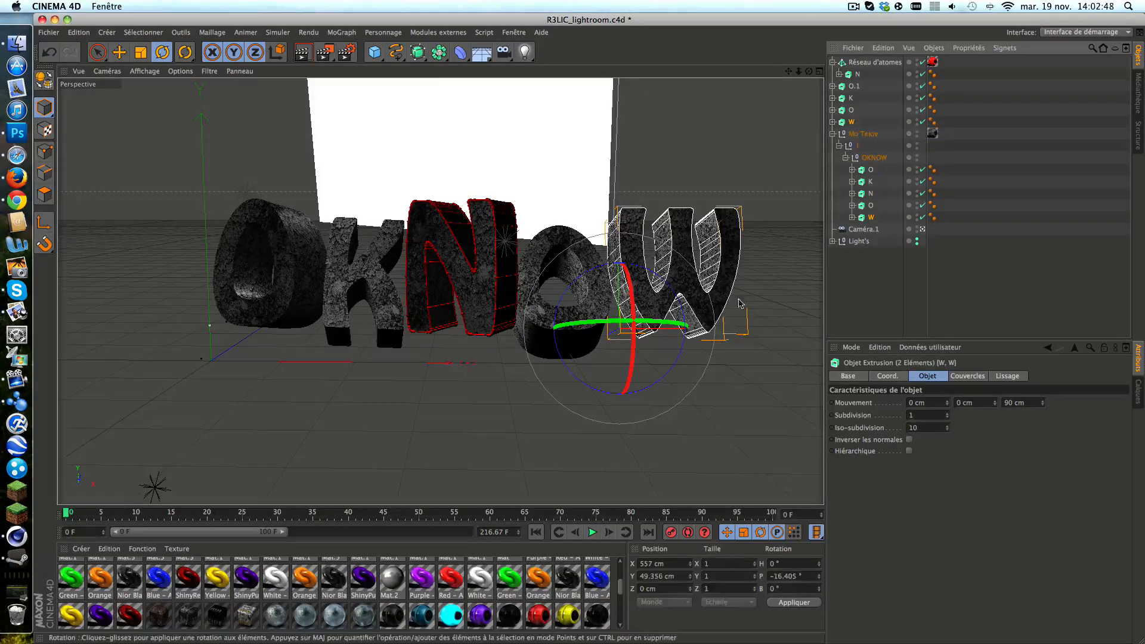
pyautogui.moveTo(648, 307)
pyautogui.mouseDown()
pyautogui.moveTo(644, 322)
pyautogui.moveTo(657, 317)
pyautogui.moveTo(632, 317)
pyautogui.mouseUp()
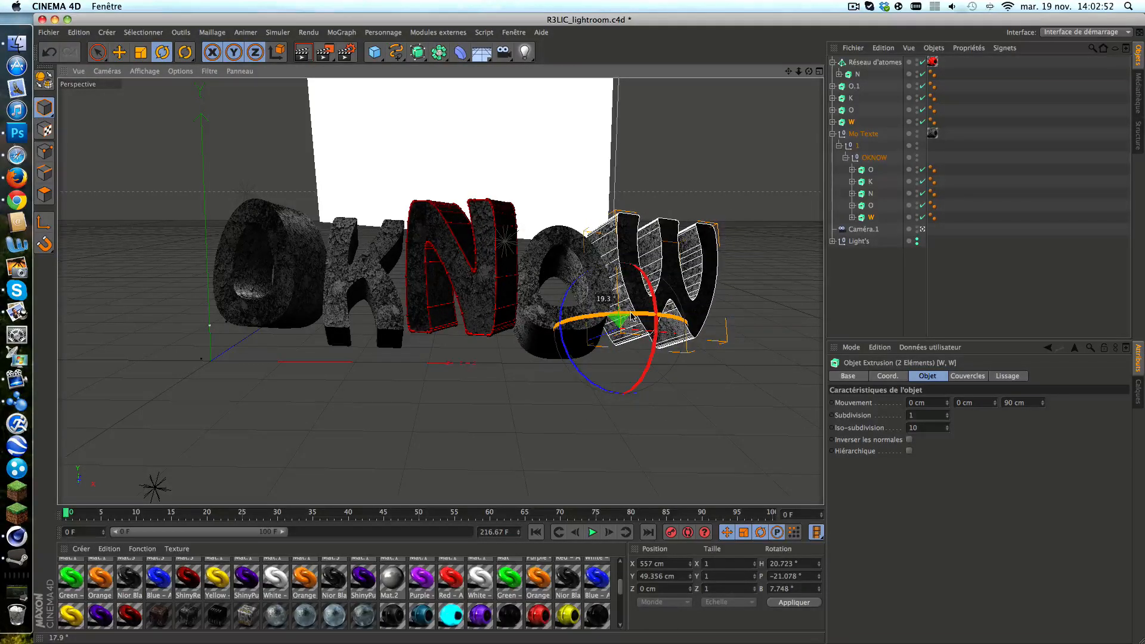
pyautogui.click(854, 296)
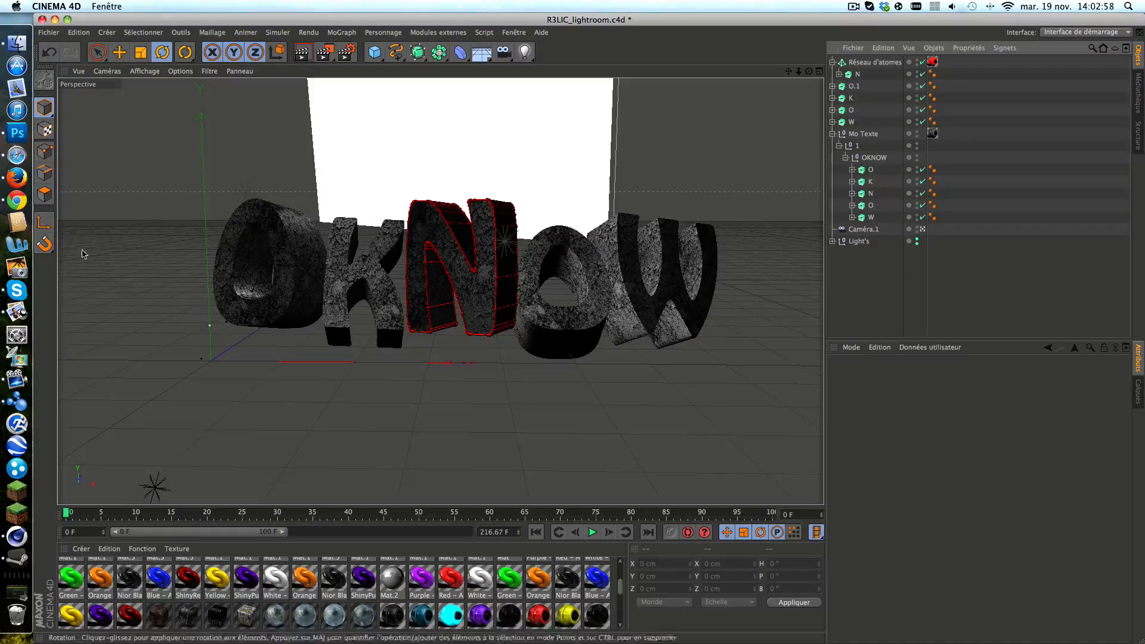
# Switch to Finder, view the reference image Drive FREEZEFFECT.png from the desktop's project folder, and return to Cinema 4D.
pyautogui.click(4, 40)
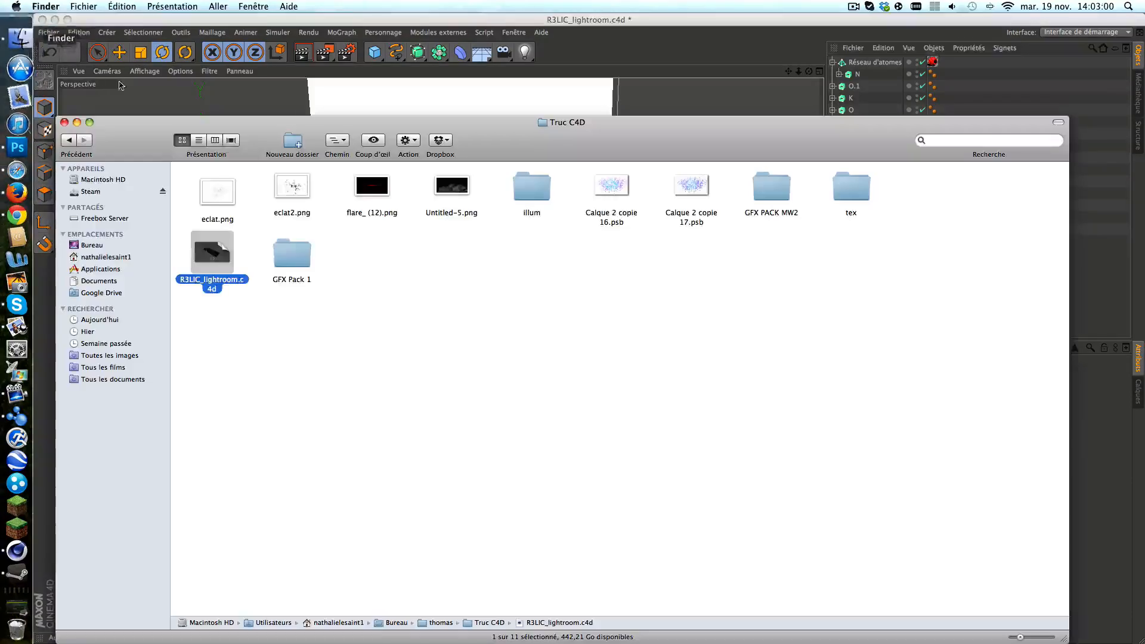
pyautogui.click(93, 245)
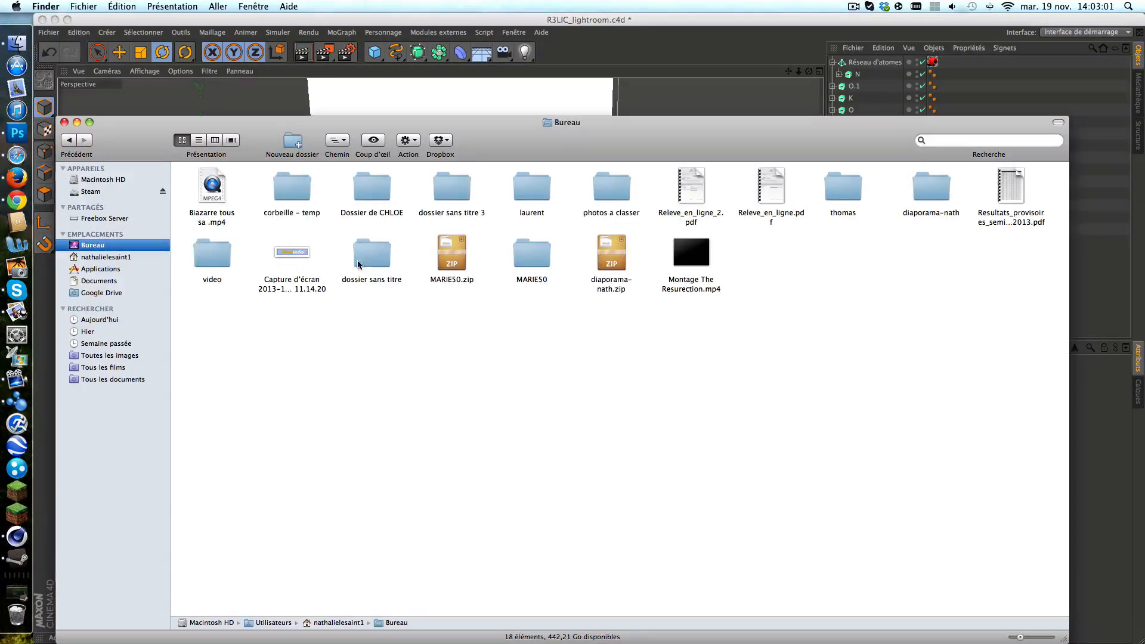
pyautogui.doubleClick(843, 187)
pyautogui.doubleClick(830, 320)
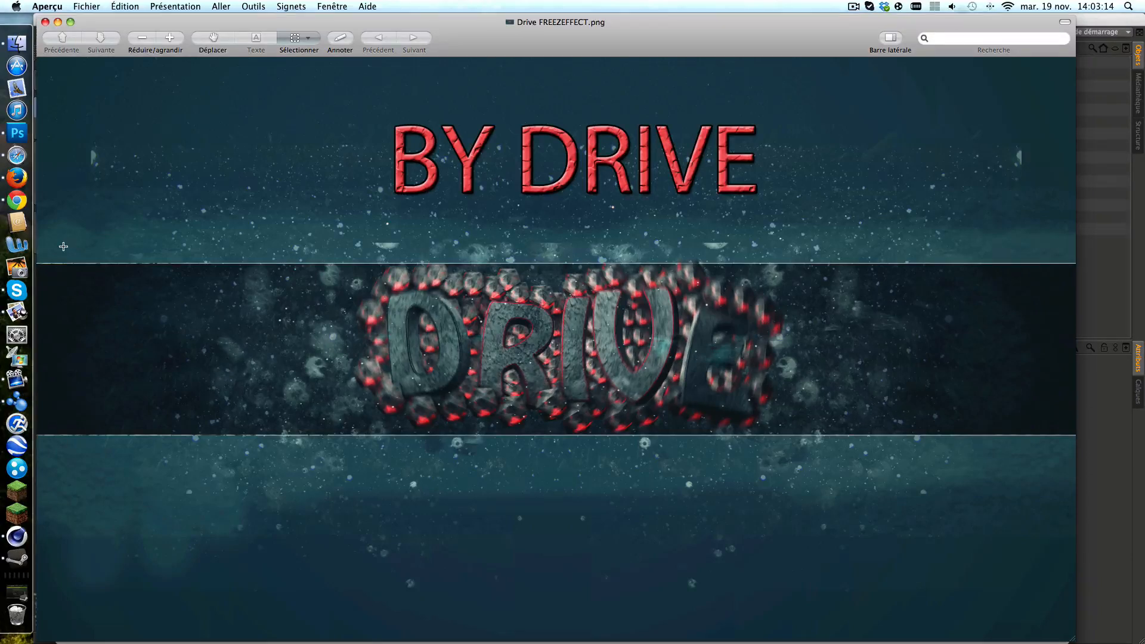
pyautogui.click(45, 22)
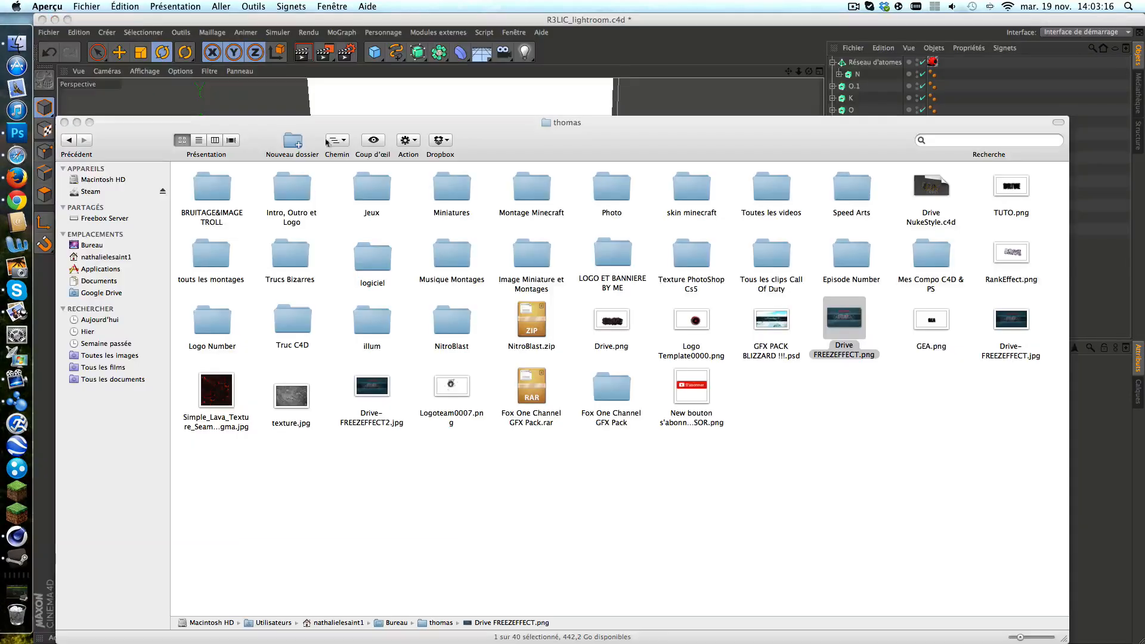
pyautogui.click(76, 121)
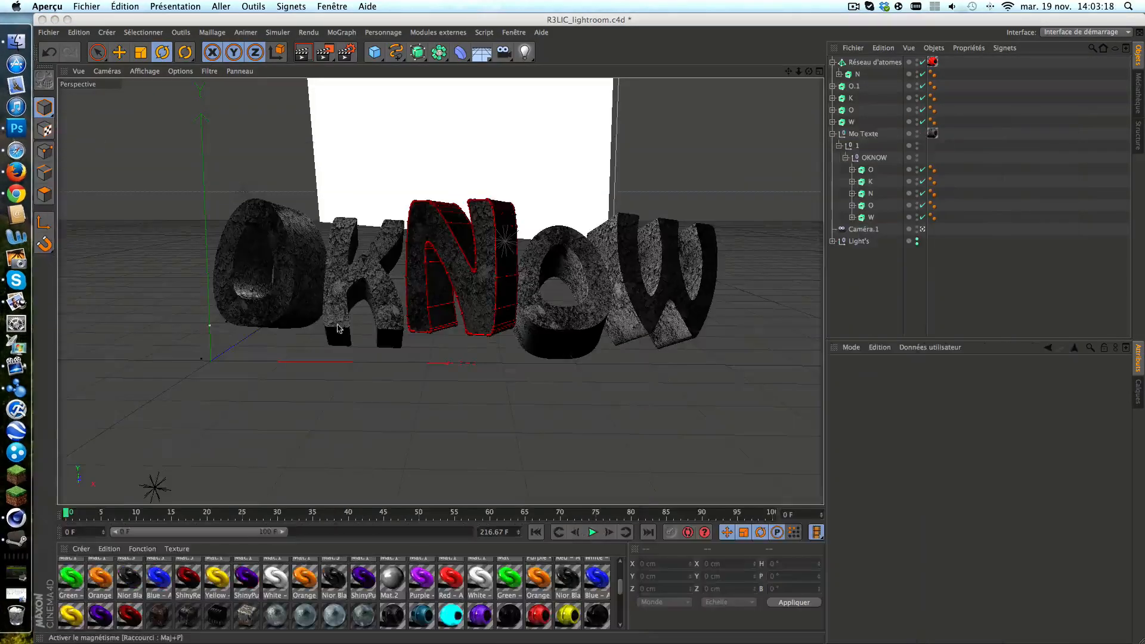
pyautogui.click(946, 479)
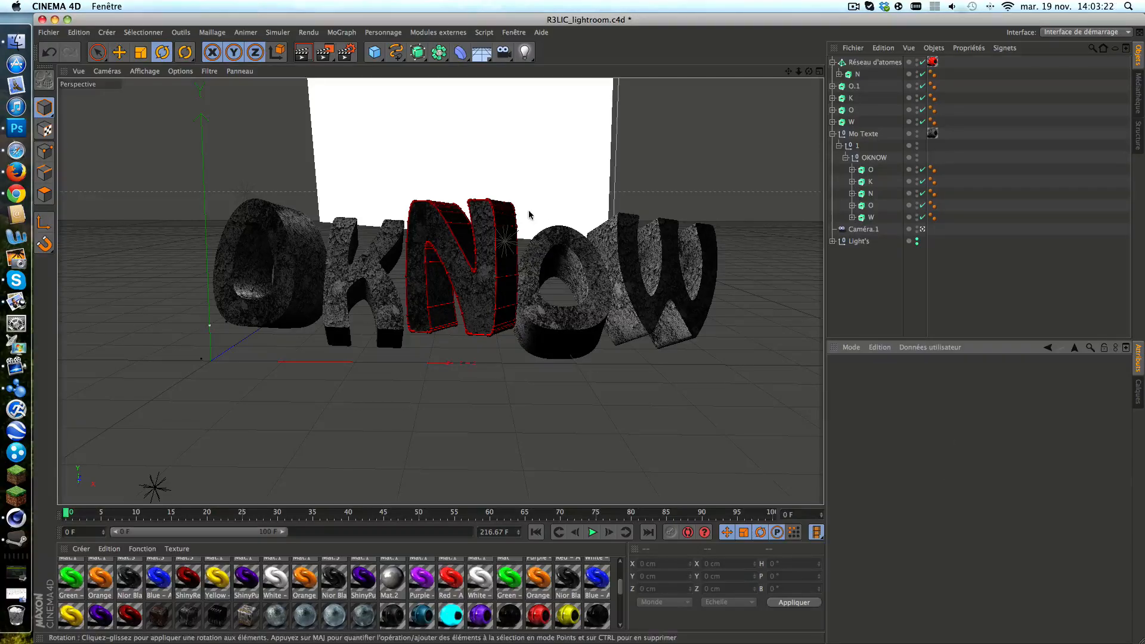
# Add a Platonic solid to the scene and scale it uniformly to about 54 cm.
pyautogui.click(377, 57)
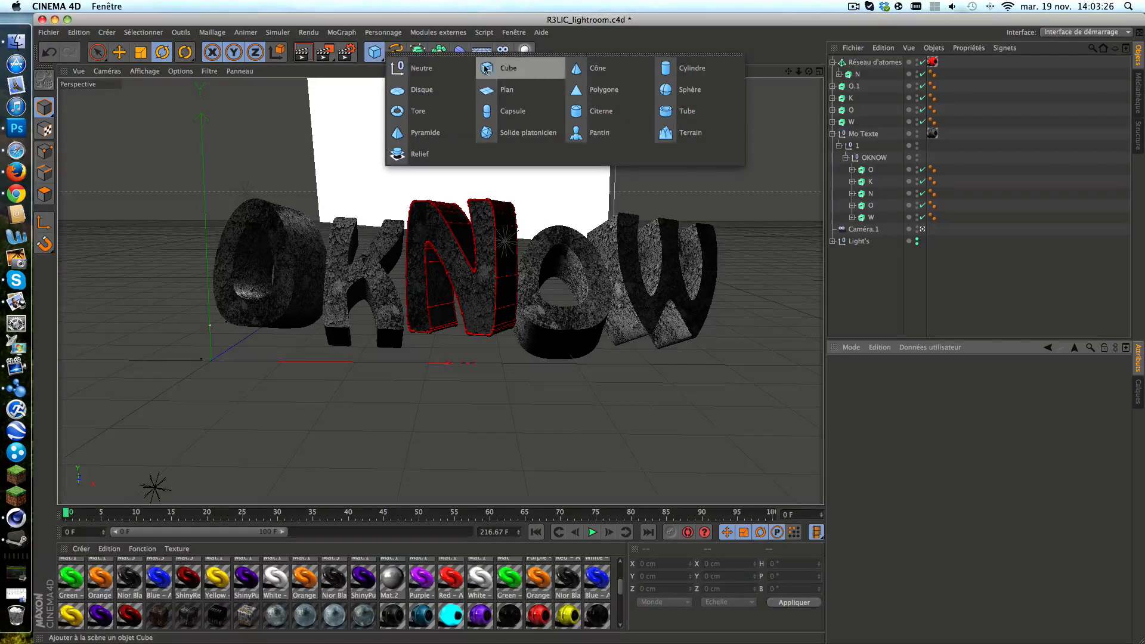
pyautogui.click(524, 140)
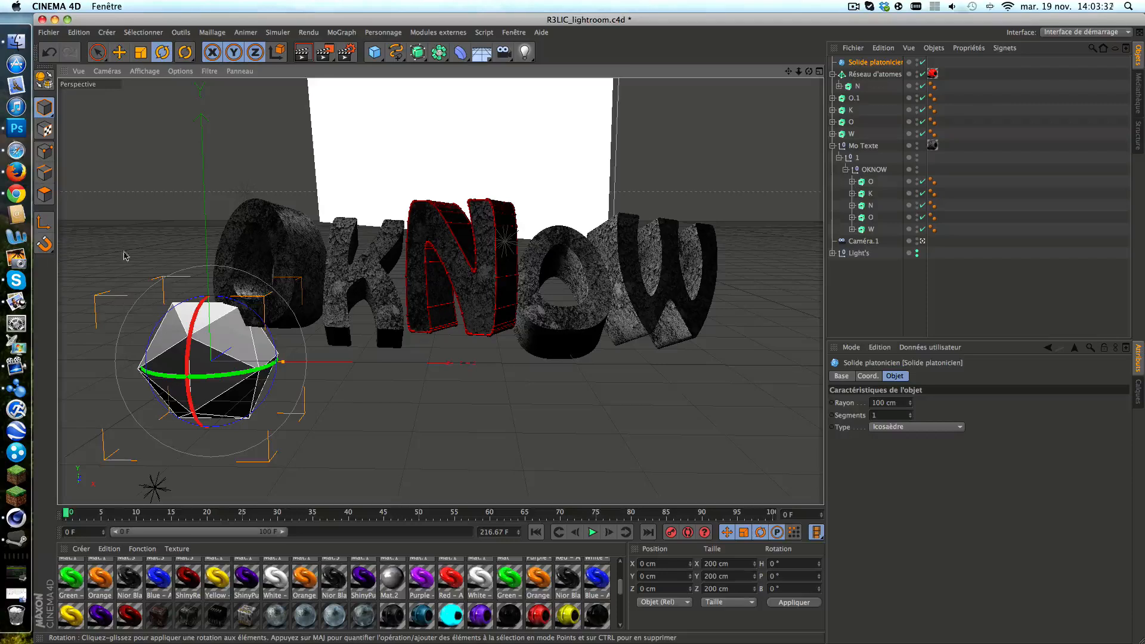
pyautogui.press('e')
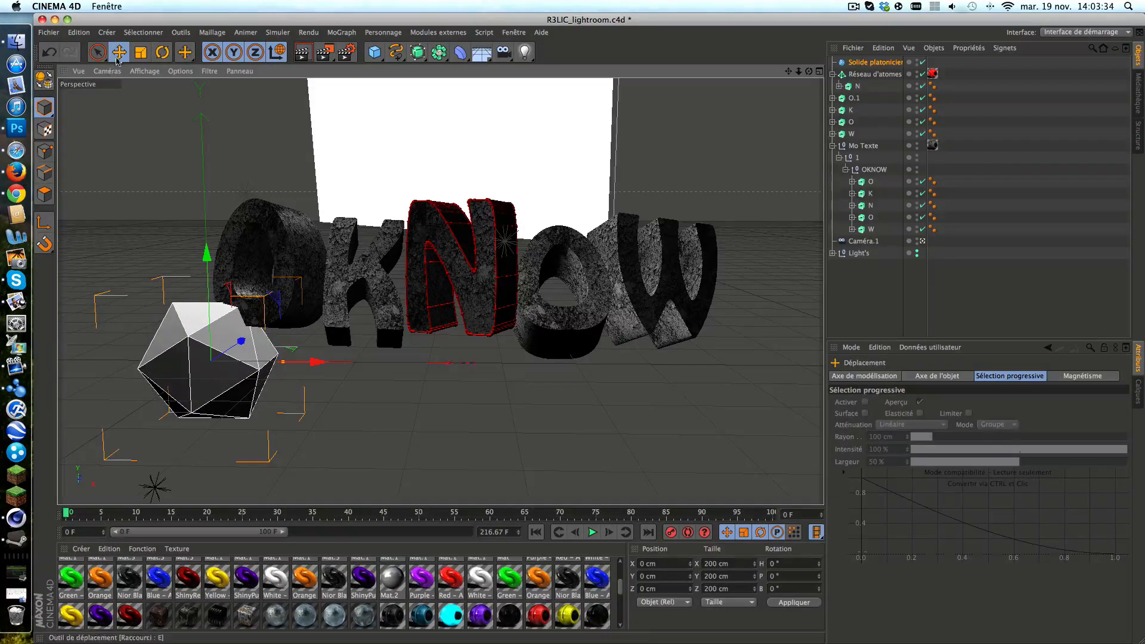
pyautogui.press('t')
pyautogui.moveTo(205, 258); pyautogui.dragTo(202, 333)
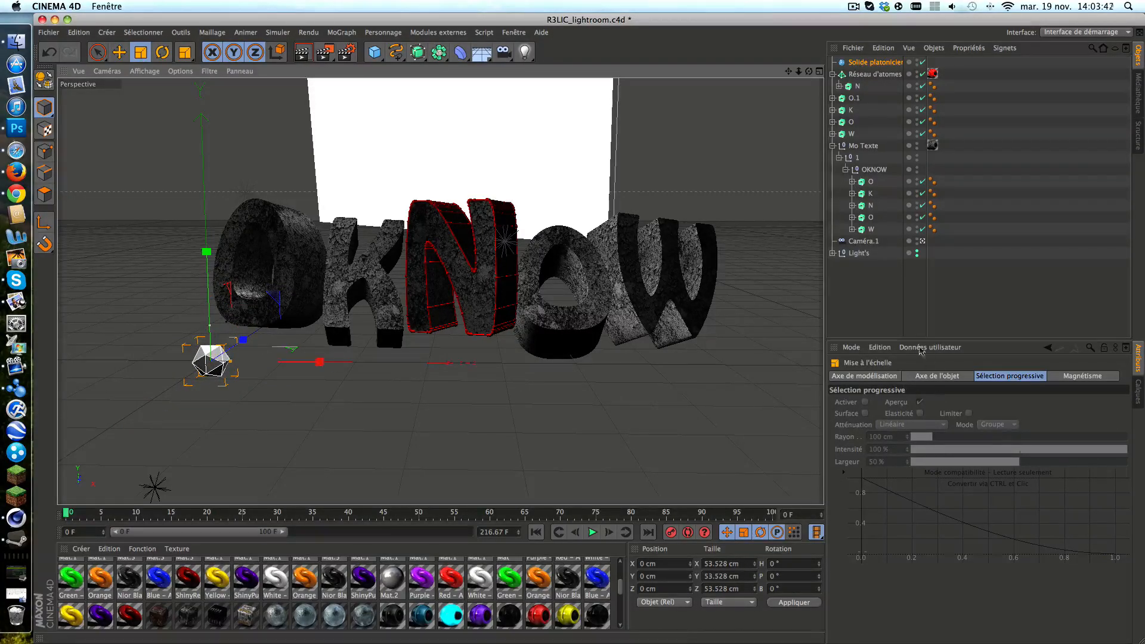
pyautogui.click(875, 63)
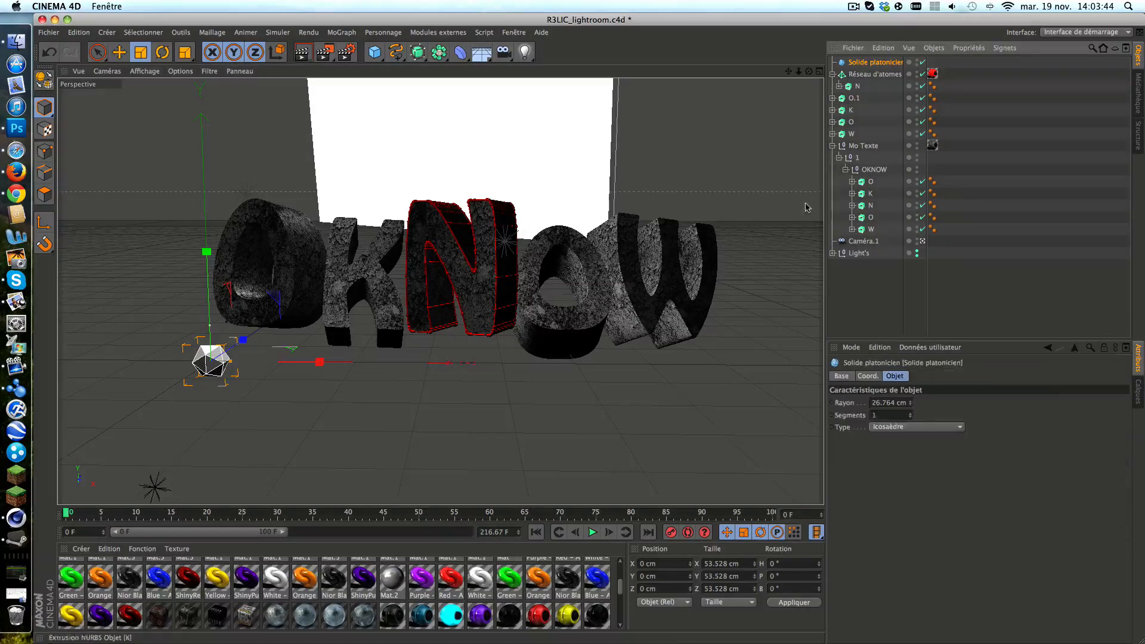
# Move the Platonic solid below the first O, to about X 18, Y 28 and Z -37 cm.
pyautogui.press('e')
pyautogui.moveTo(201, 367)
pyautogui.mouseDown()
pyautogui.moveTo(191, 277)
pyautogui.moveTo(214, 346)
pyautogui.moveTo(257, 320)
pyautogui.moveTo(200, 373)
pyautogui.moveTo(449, 222)
pyautogui.moveTo(149, 382)
pyautogui.moveTo(256, 352)
pyautogui.moveTo(212, 356)
pyautogui.mouseUp()
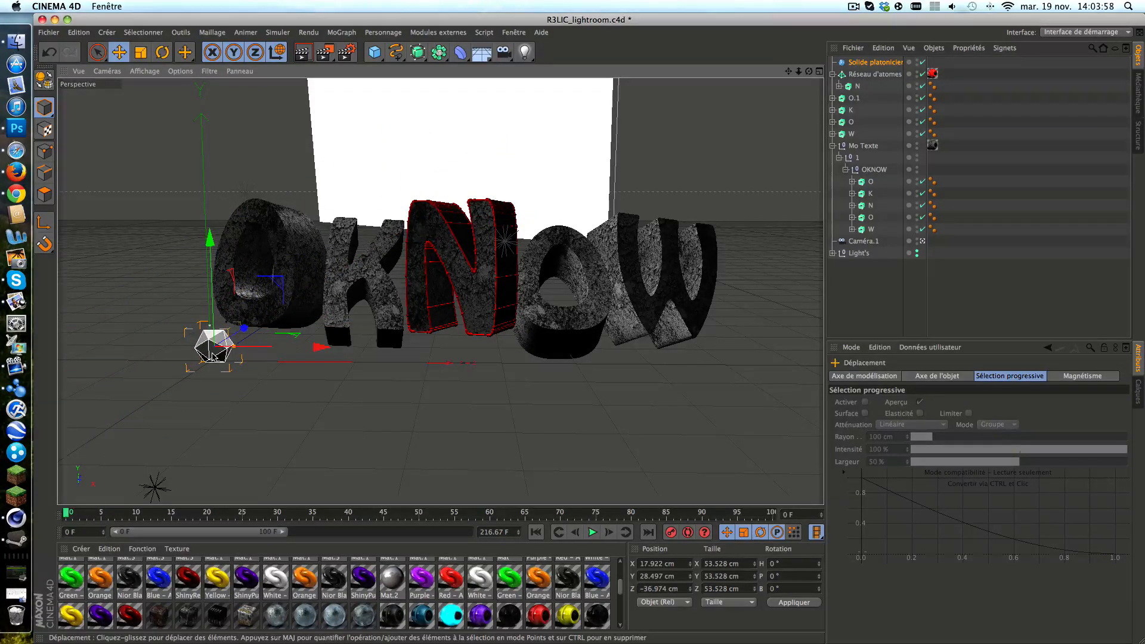
pyautogui.click(212, 356)
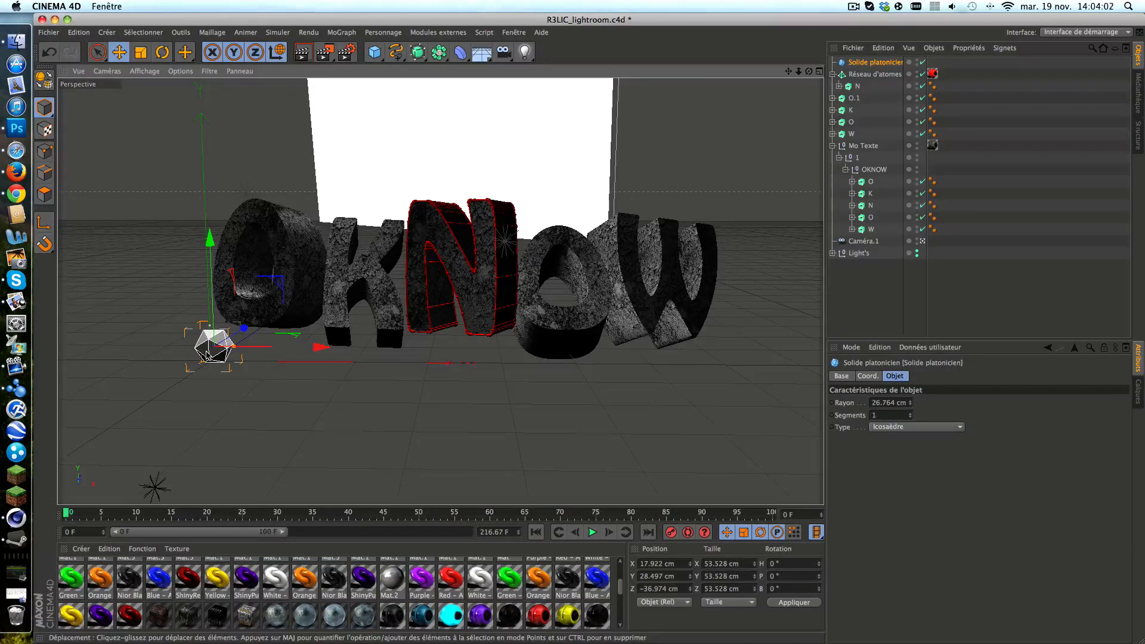
pyautogui.click(884, 317)
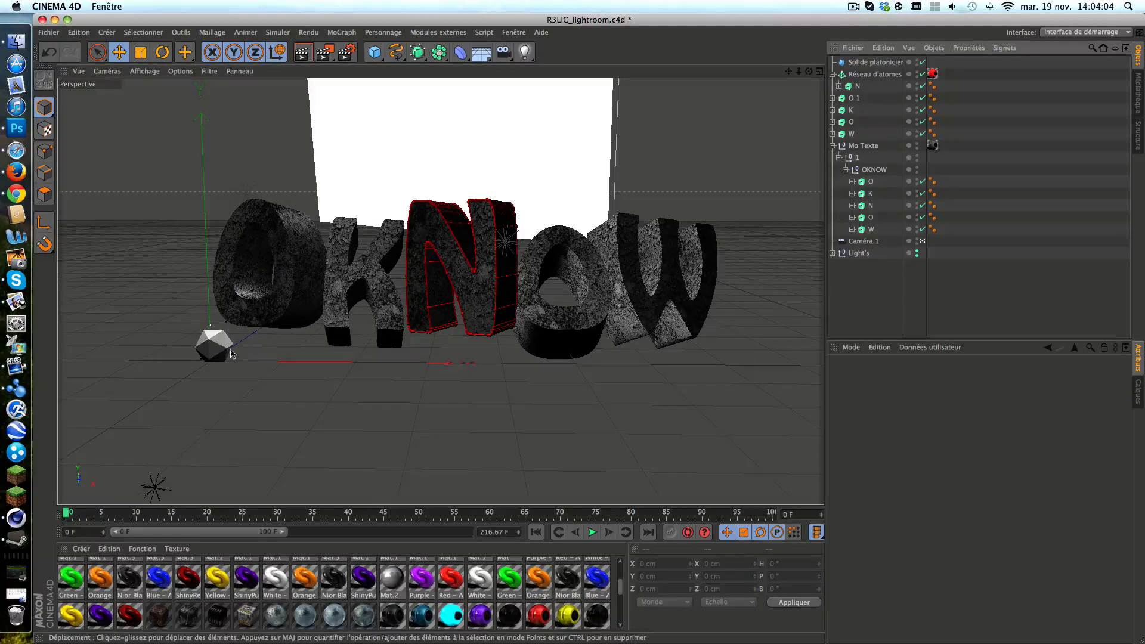
# Add a second atom array and nest the Platonic solid inside it.
pyautogui.click(869, 62)
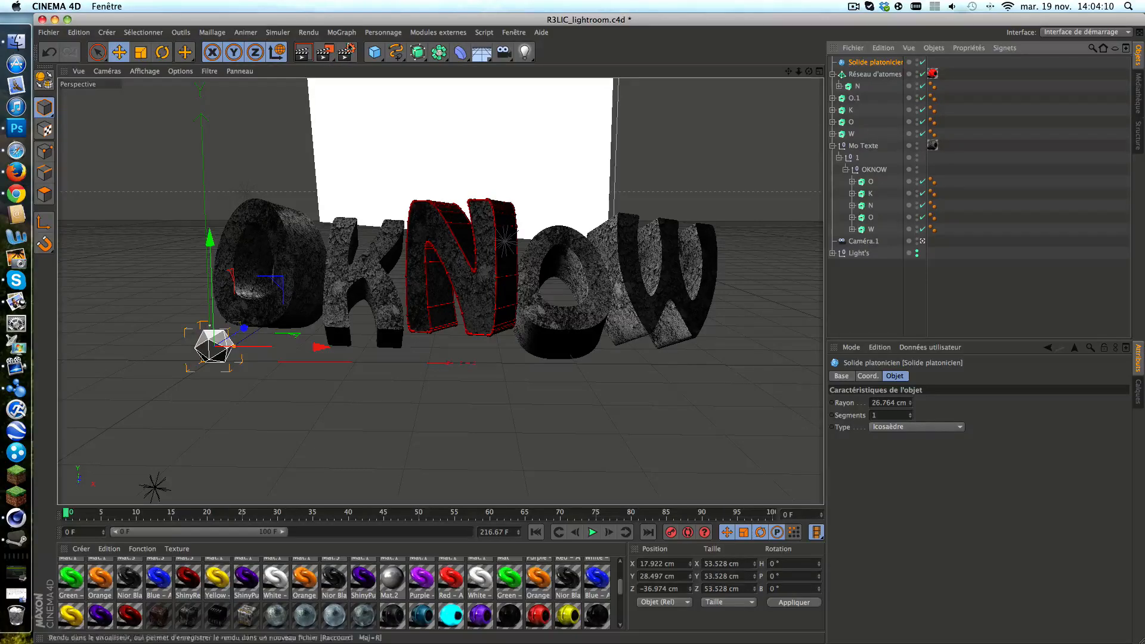
pyautogui.click(378, 53)
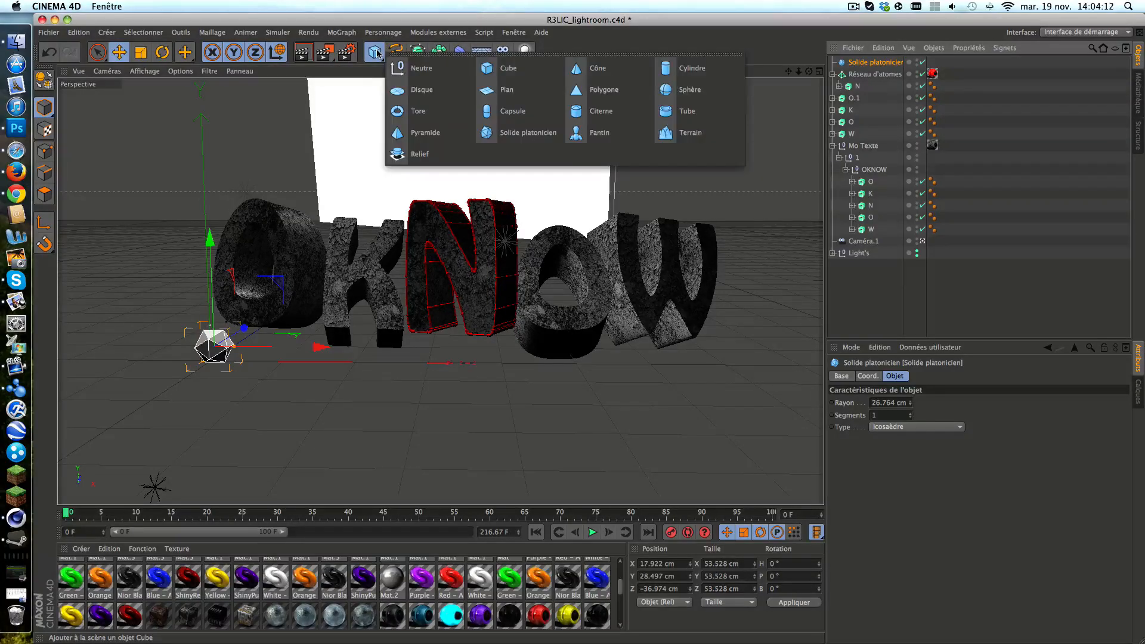
pyautogui.click(440, 52)
pyautogui.click(583, 66)
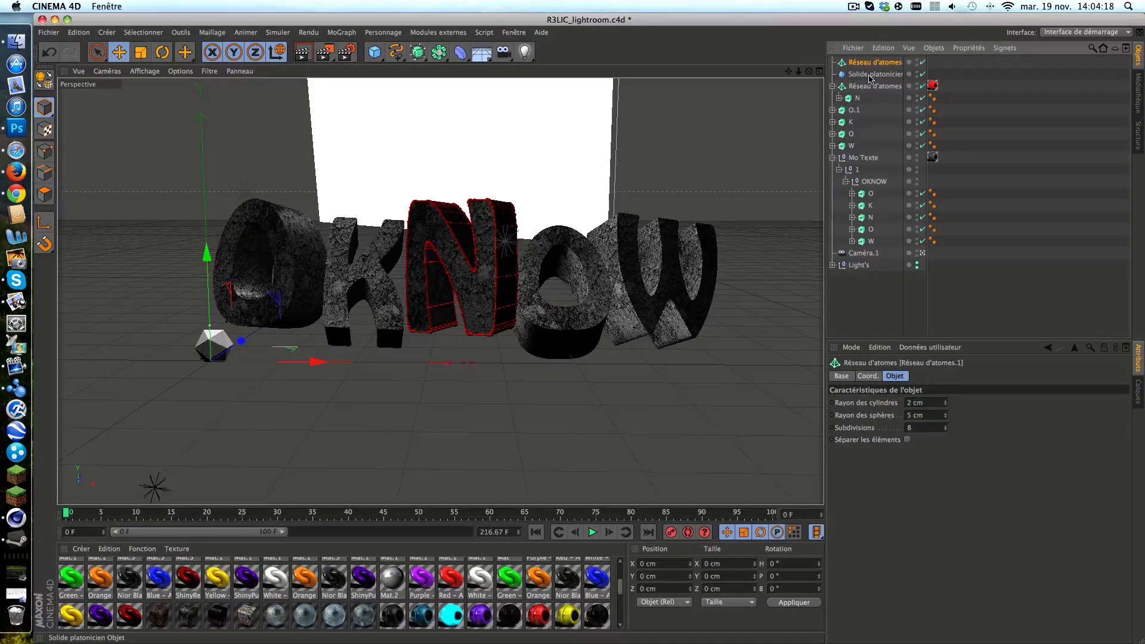
pyautogui.moveTo(863, 77); pyautogui.dragTo(866, 65)
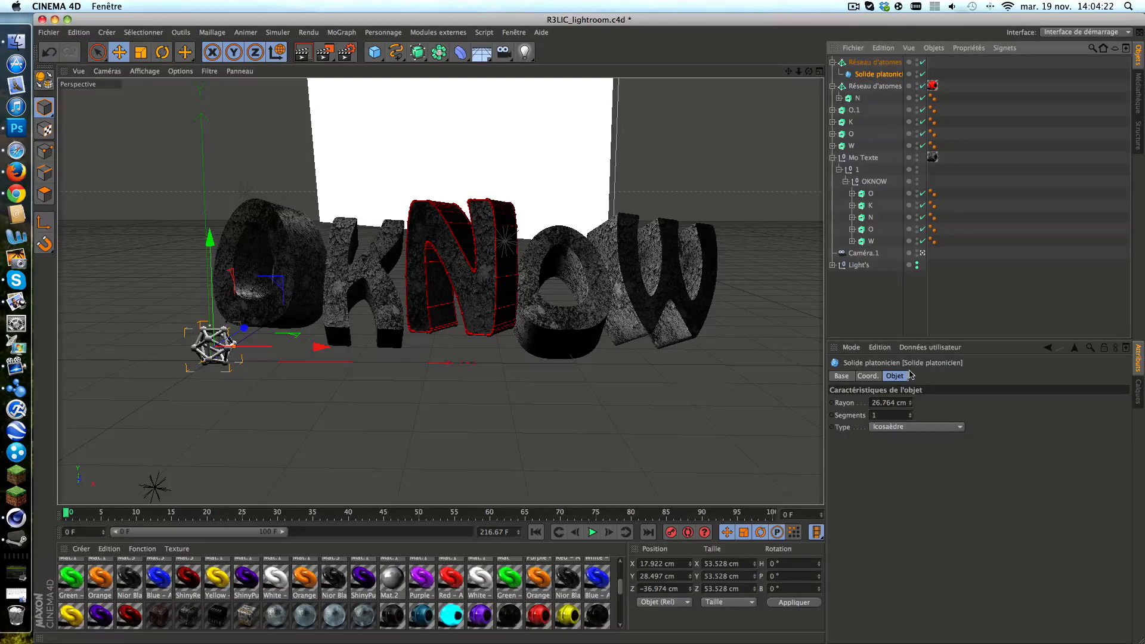
# Try deleting the new atom array with its Platonic solid, and undo the deletion.
pyautogui.click(864, 64)
pyautogui.press('Delete')
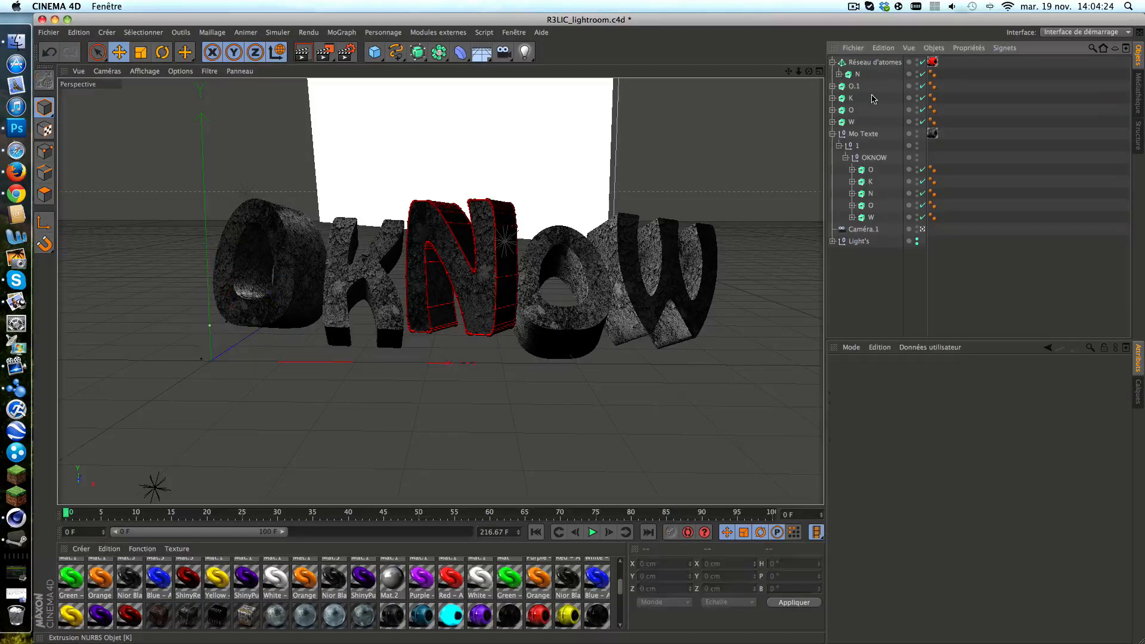
pyautogui.click(875, 63)
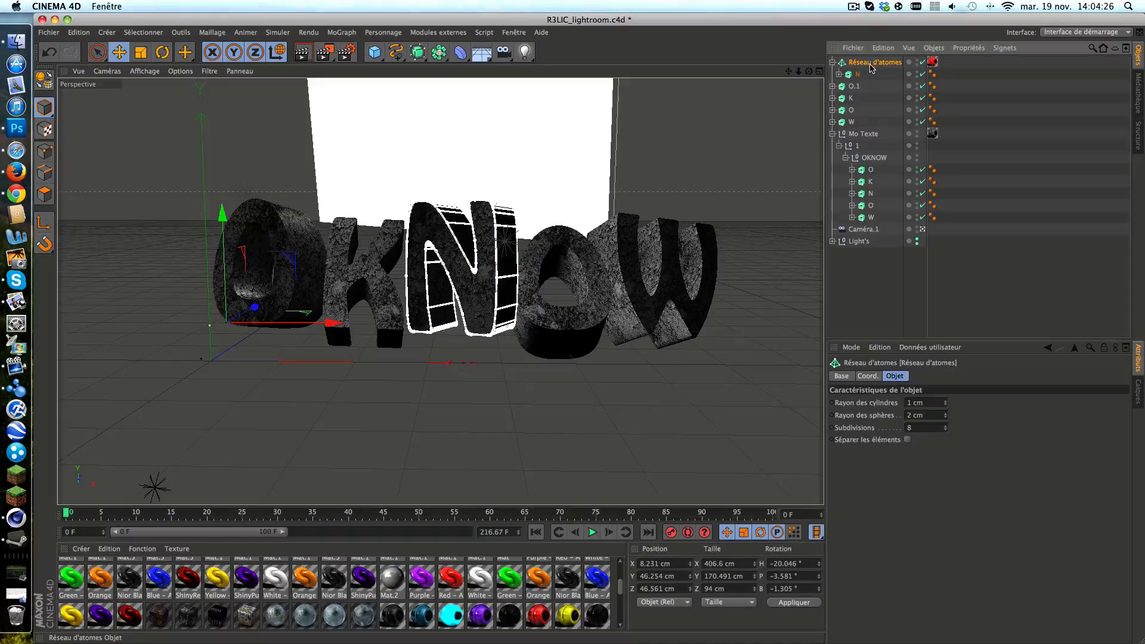
pyautogui.press('super+z')
pyautogui.press('super+z')
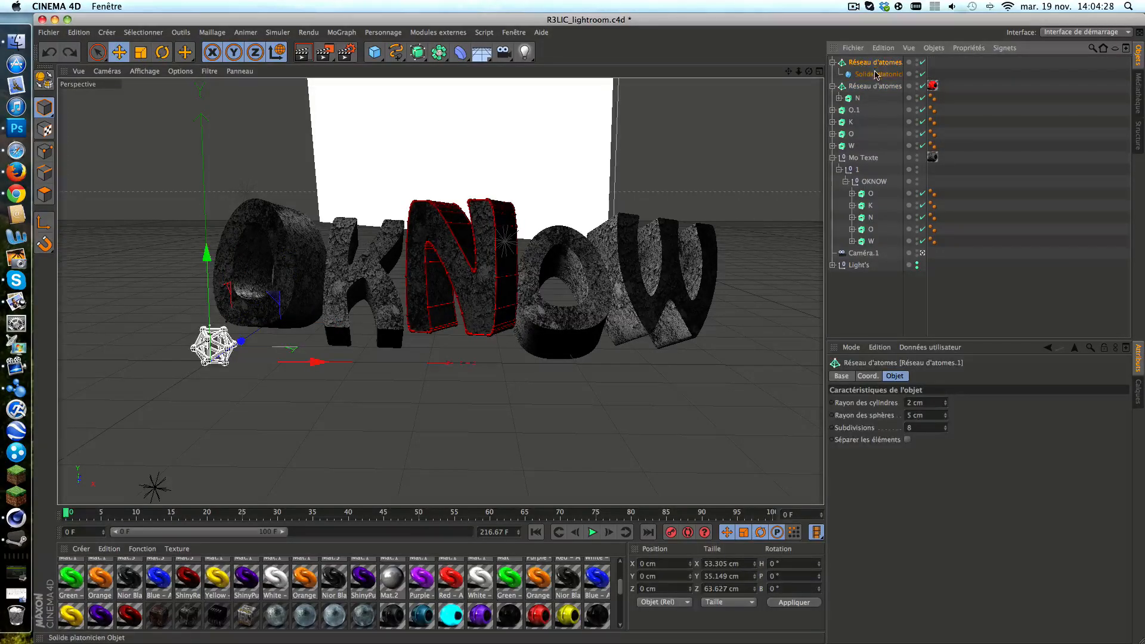
# Duplicate the nested Platonic solid as a separate object outside the atom array, and select the new atom array.
pyautogui.click(875, 74)
pyautogui.click(874, 63)
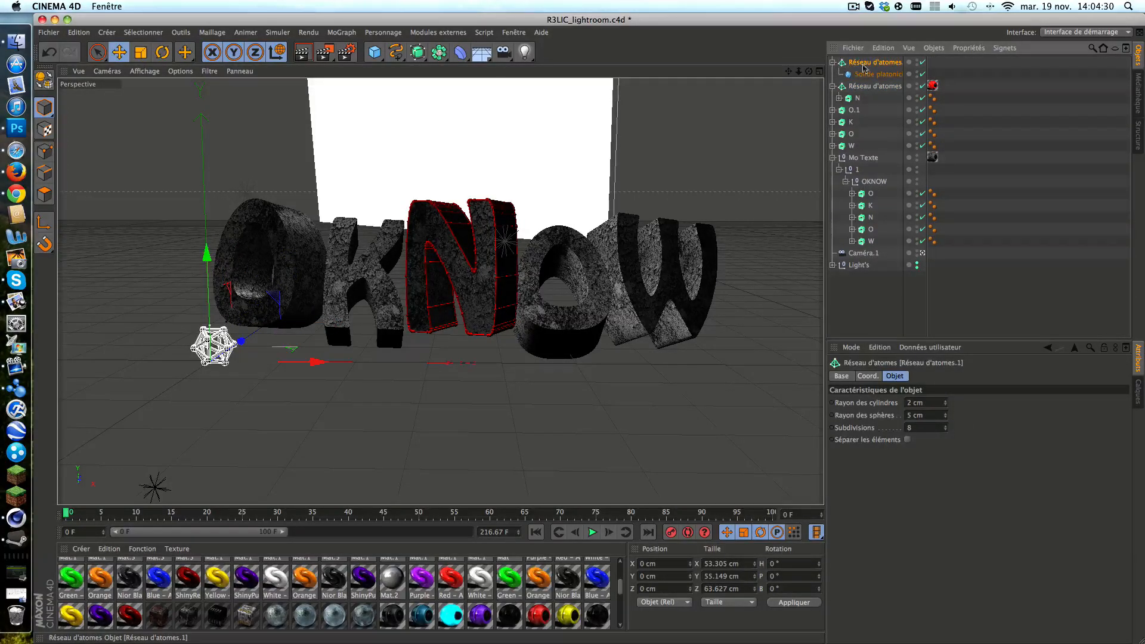
pyautogui.click(865, 74)
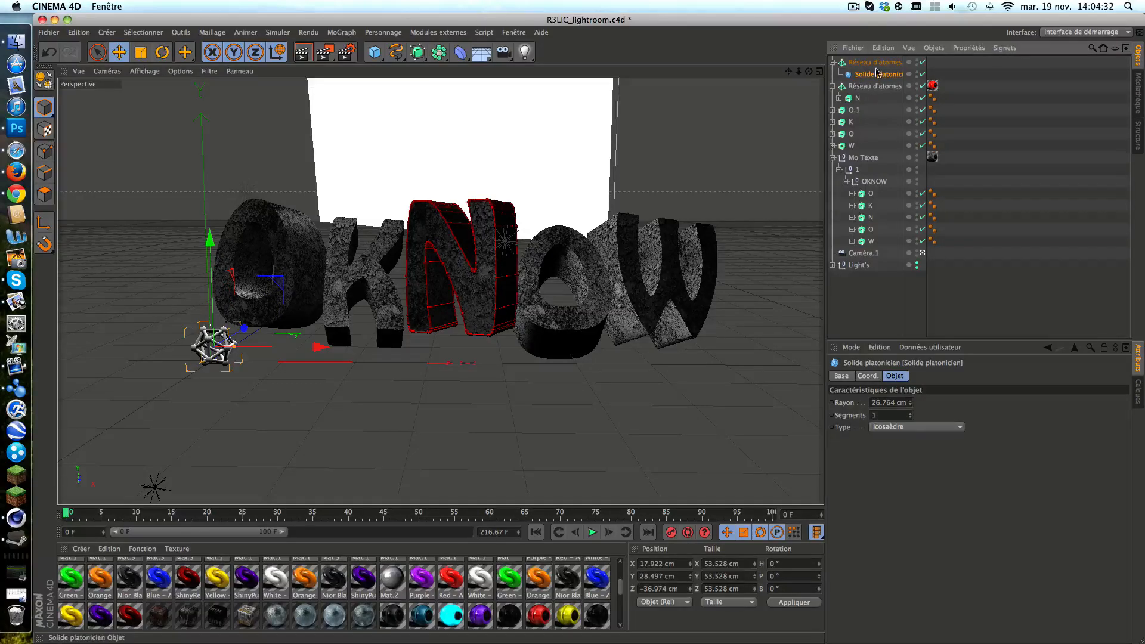
pyautogui.press('super+v')
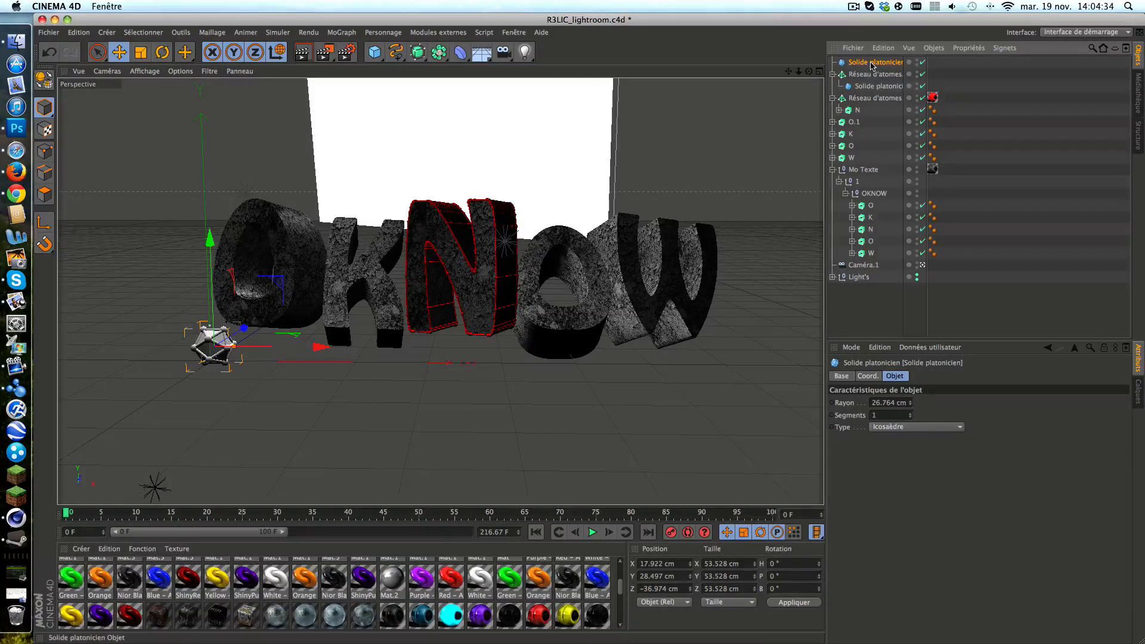
pyautogui.click(860, 315)
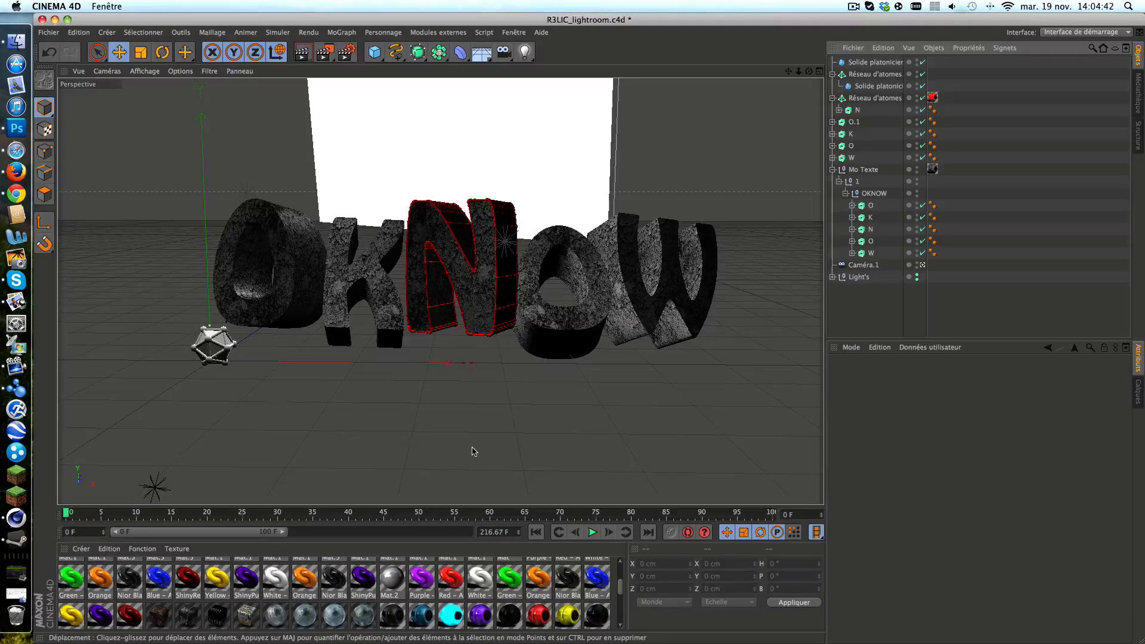
pyautogui.click(874, 74)
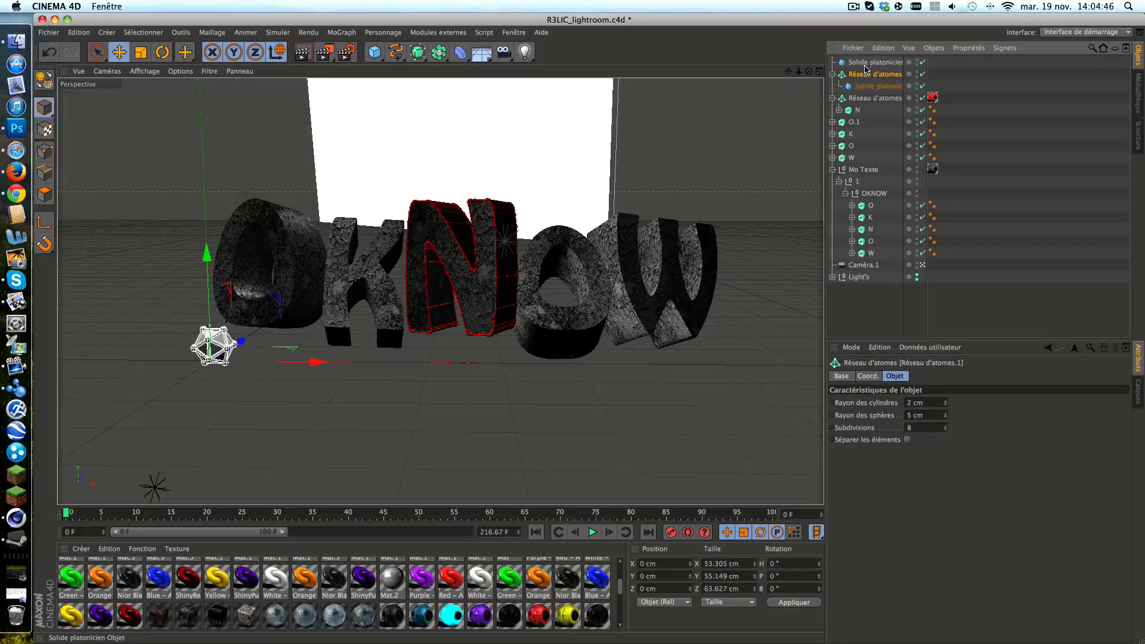
# Set the new atom array's sphere radius to 4 cm.
pyautogui.click(930, 415)
pyautogui.write('4')
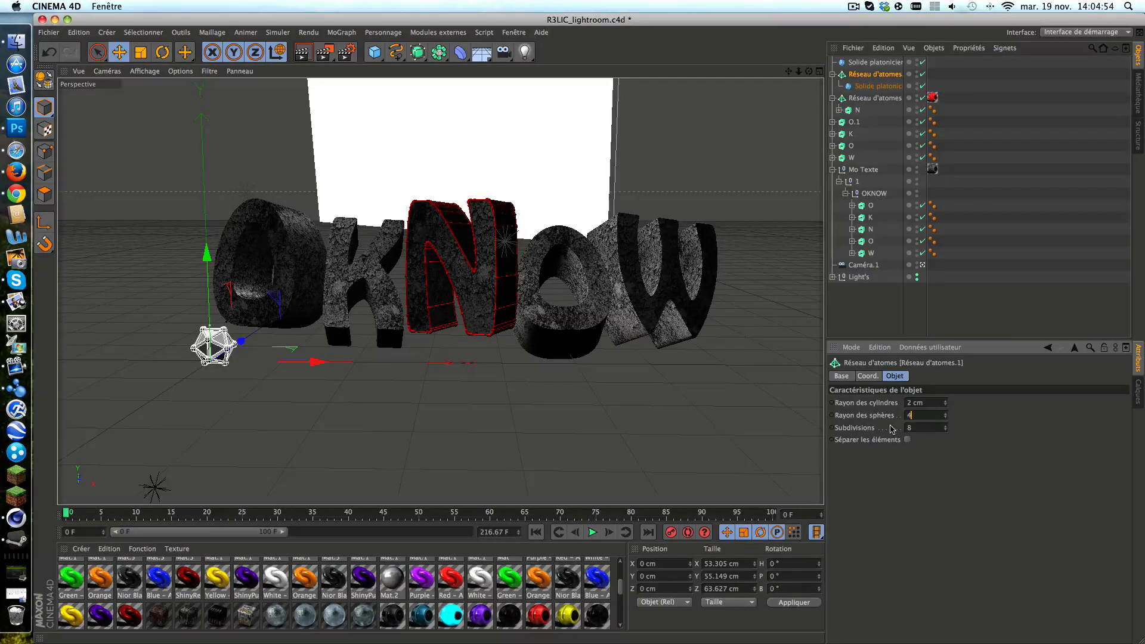
pyautogui.press('Return')
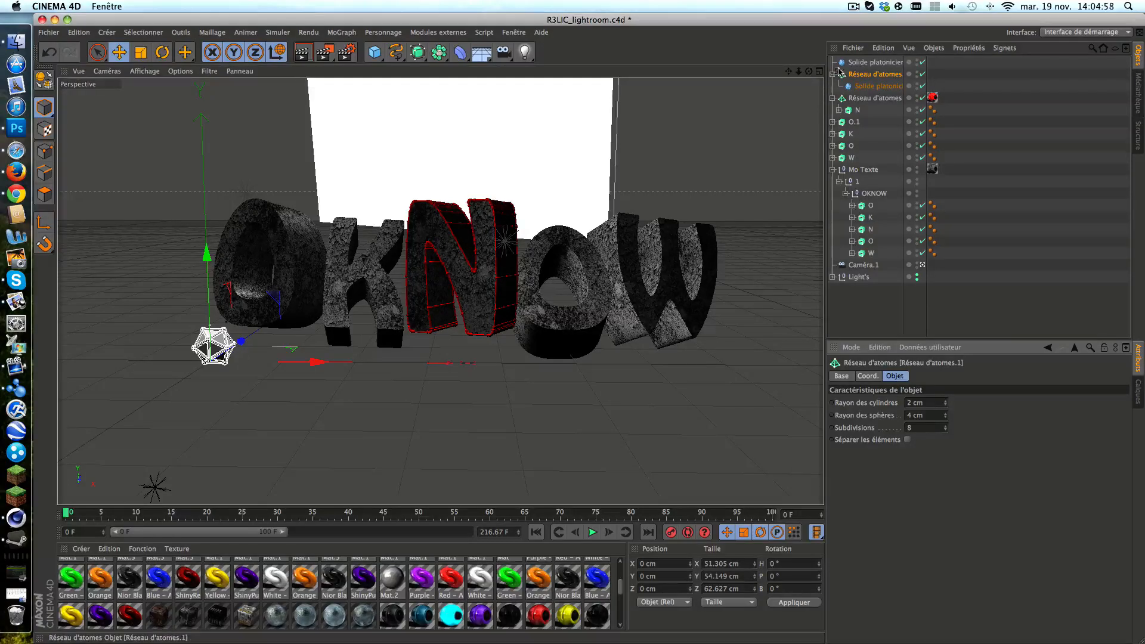
# Scale the separate Platonic solid and its atom array up together to a solid radius of about 36.8 cm, and shift them slightly down and right.
pyautogui.keyDown('shift'); pyautogui.click(872, 63); pyautogui.keyUp('shift')
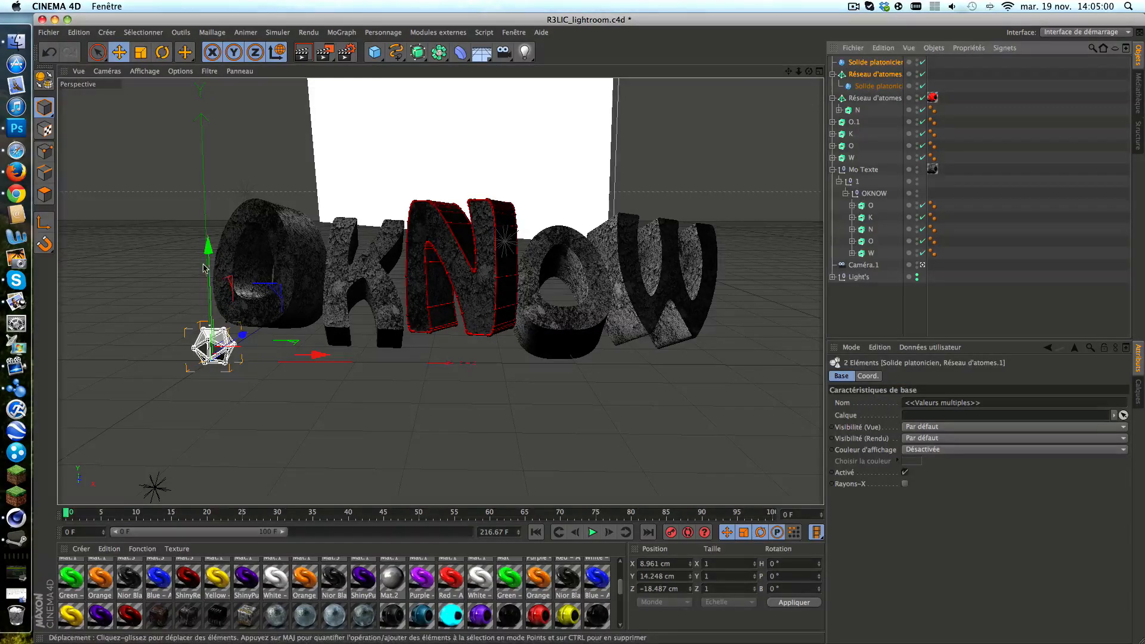
pyautogui.press('t')
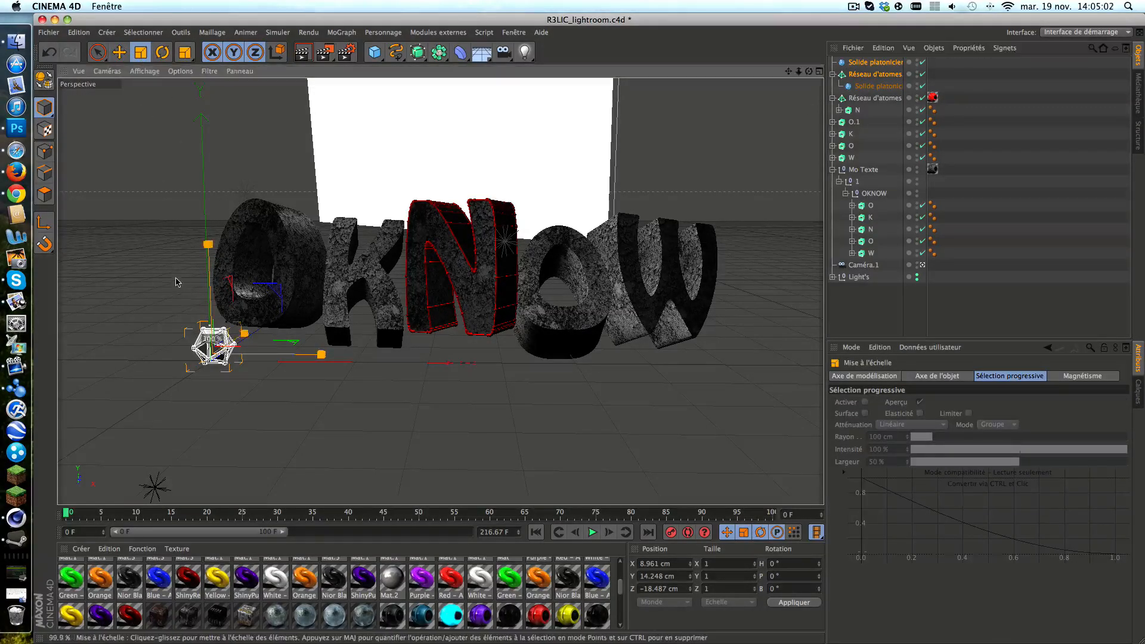
pyautogui.moveTo(208, 245); pyautogui.dragTo(208, 209)
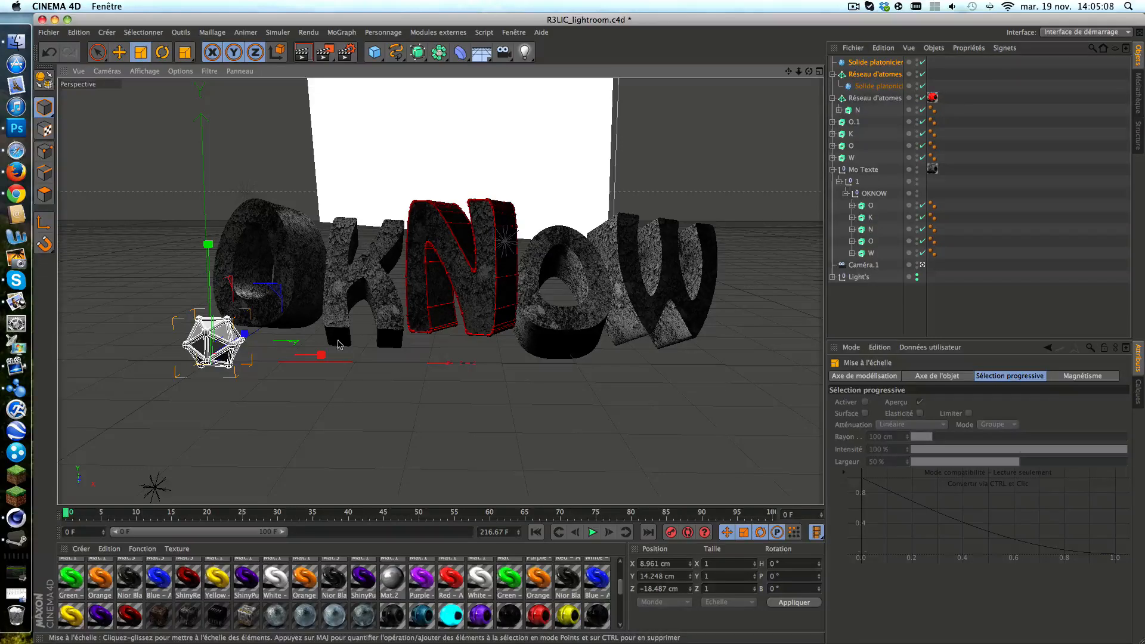
pyautogui.click(120, 51)
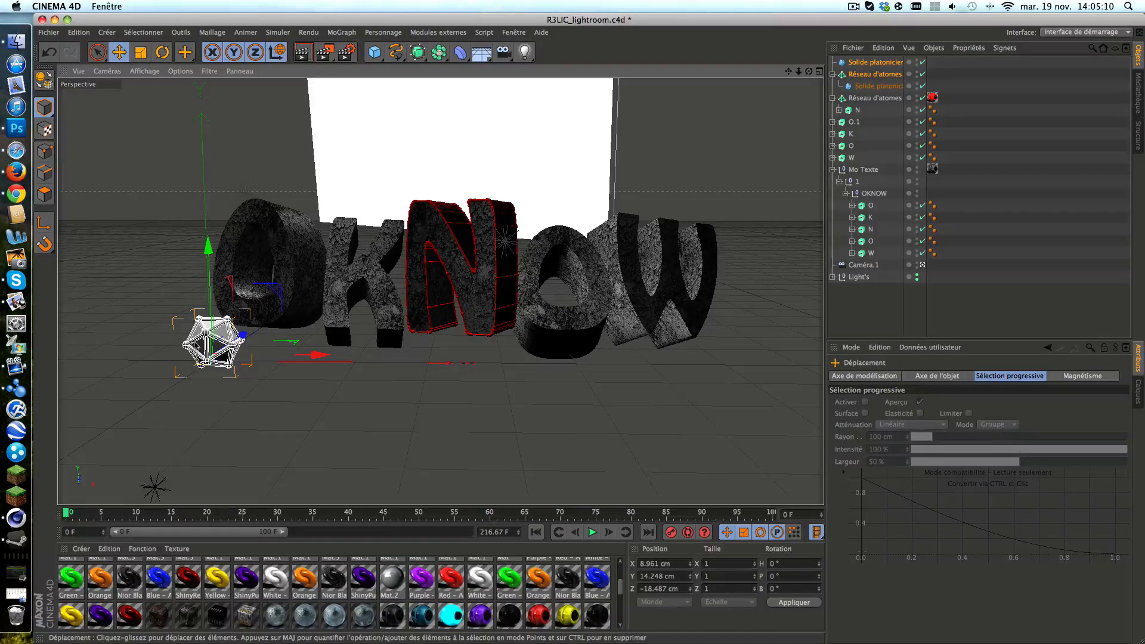
pyautogui.moveTo(197, 341); pyautogui.dragTo(205, 349)
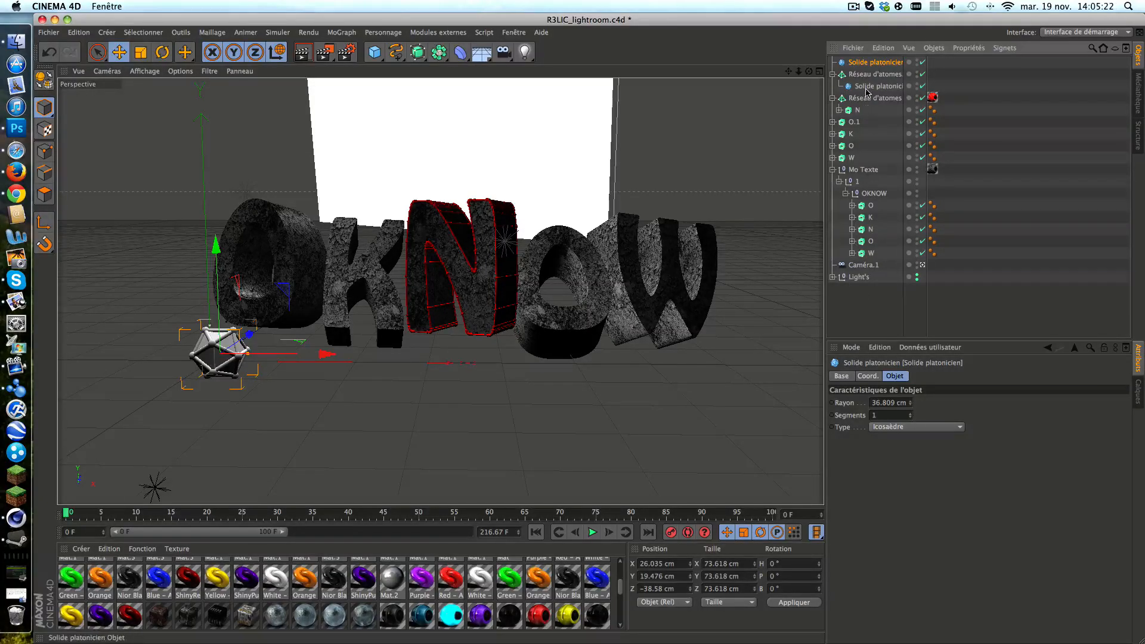
# Apply the Lava material to the separate Platonic solid outside the atom array.
pyautogui.click(867, 88)
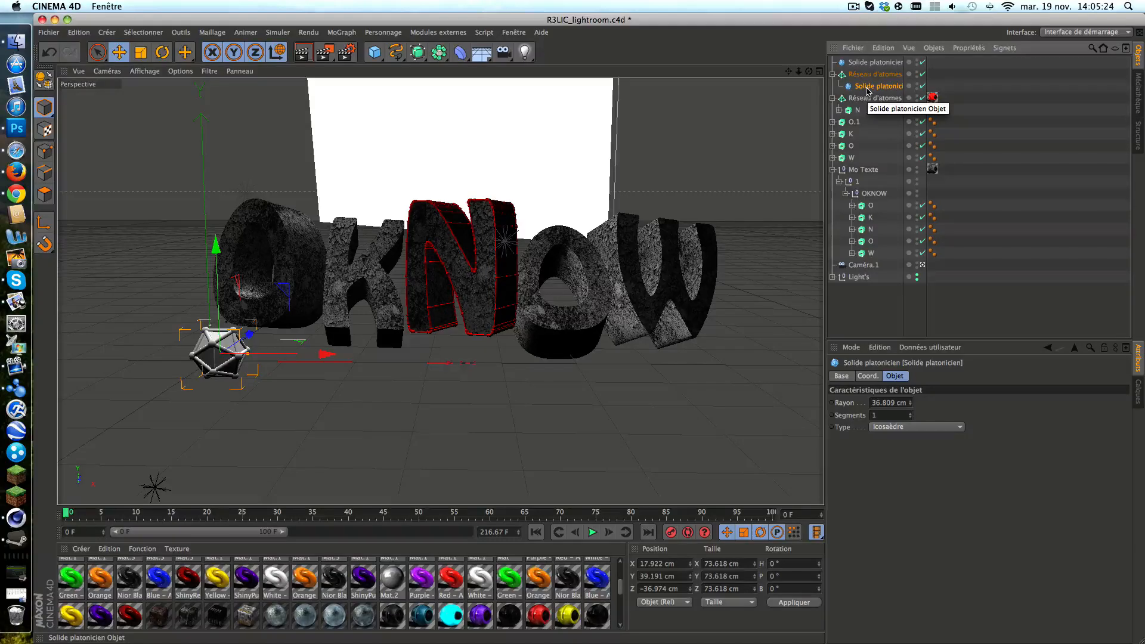
pyautogui.click(874, 62)
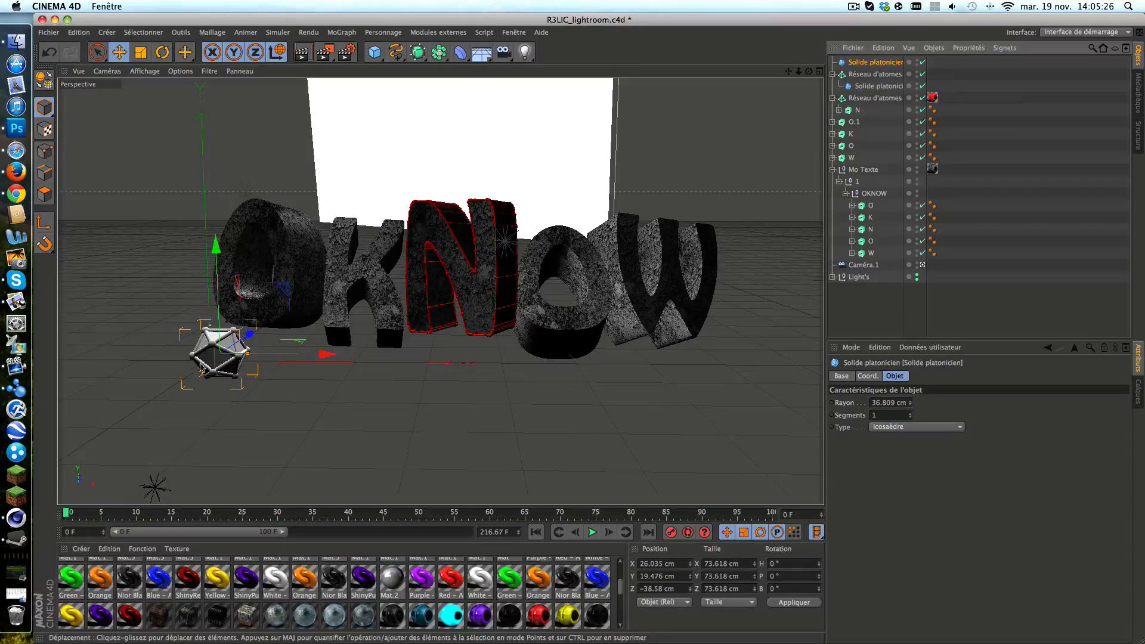
pyautogui.scroll(-5, 173, 627)
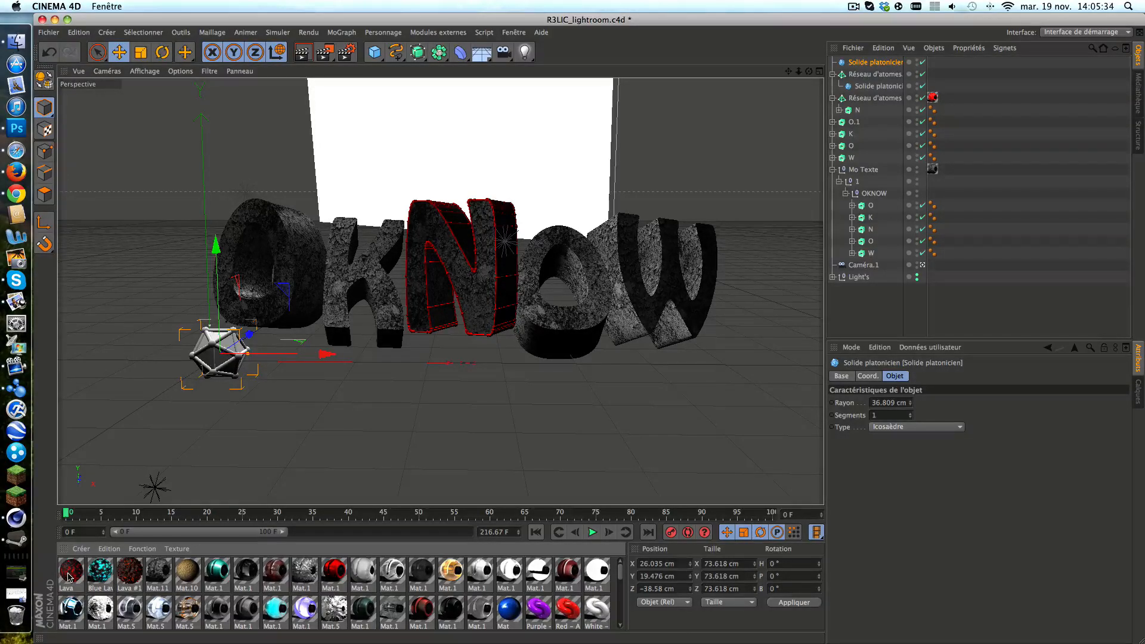
pyautogui.moveTo(70, 577); pyautogui.dragTo(206, 360)
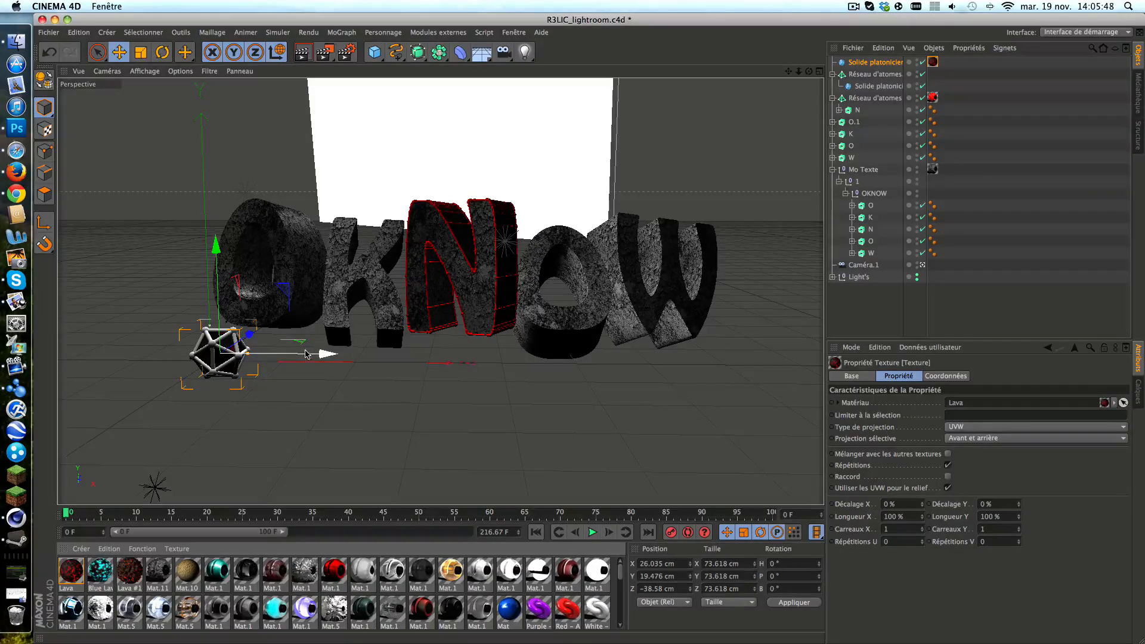
pyautogui.moveTo(294, 307)
pyautogui.mouseDown()
pyautogui.moveTo(310, 304)
pyautogui.moveTo(400, 373)
pyautogui.moveTo(280, 298)
pyautogui.mouseUp()
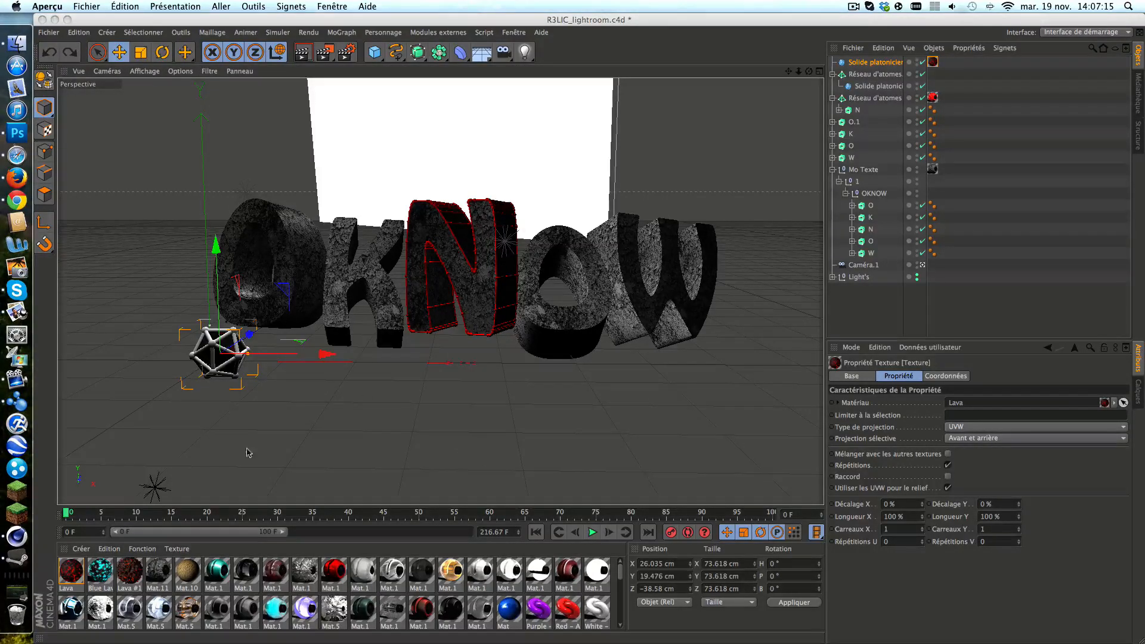
# Apply the metal material to the atom array around the Platonic solid.
pyautogui.scroll(-5, 389, 600)
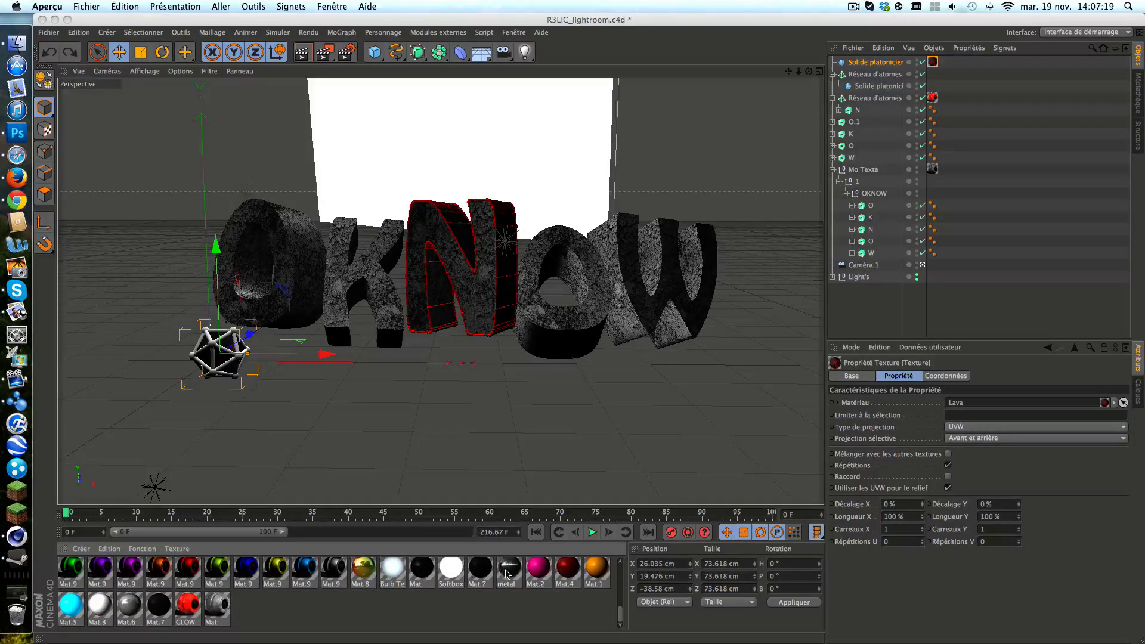
pyautogui.moveTo(510, 574); pyautogui.dragTo(213, 360)
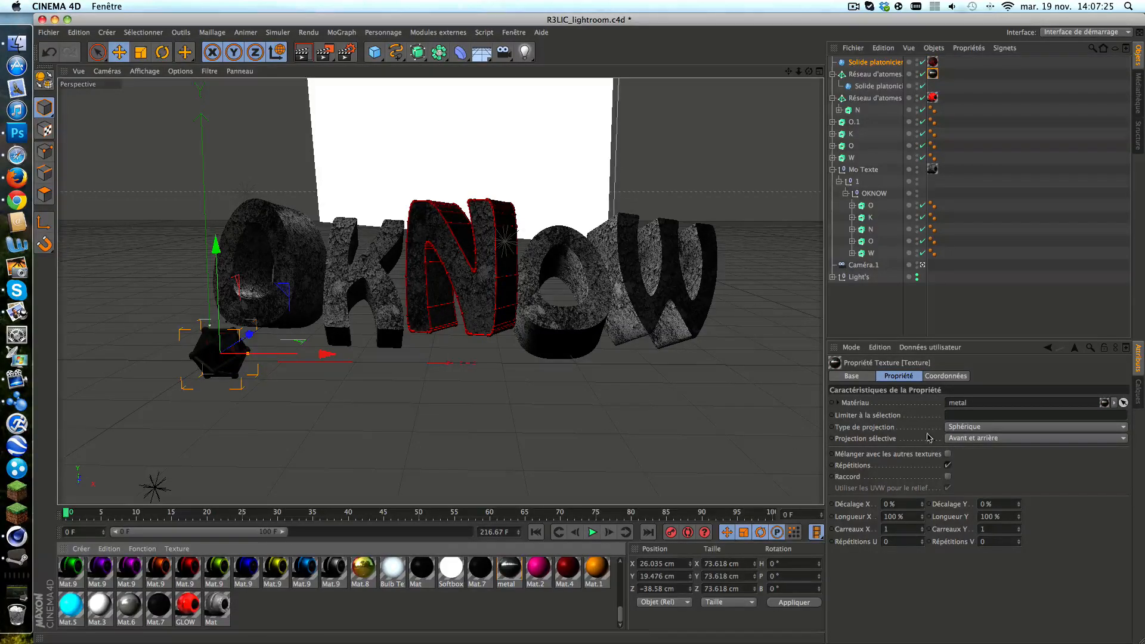
pyautogui.click(879, 329)
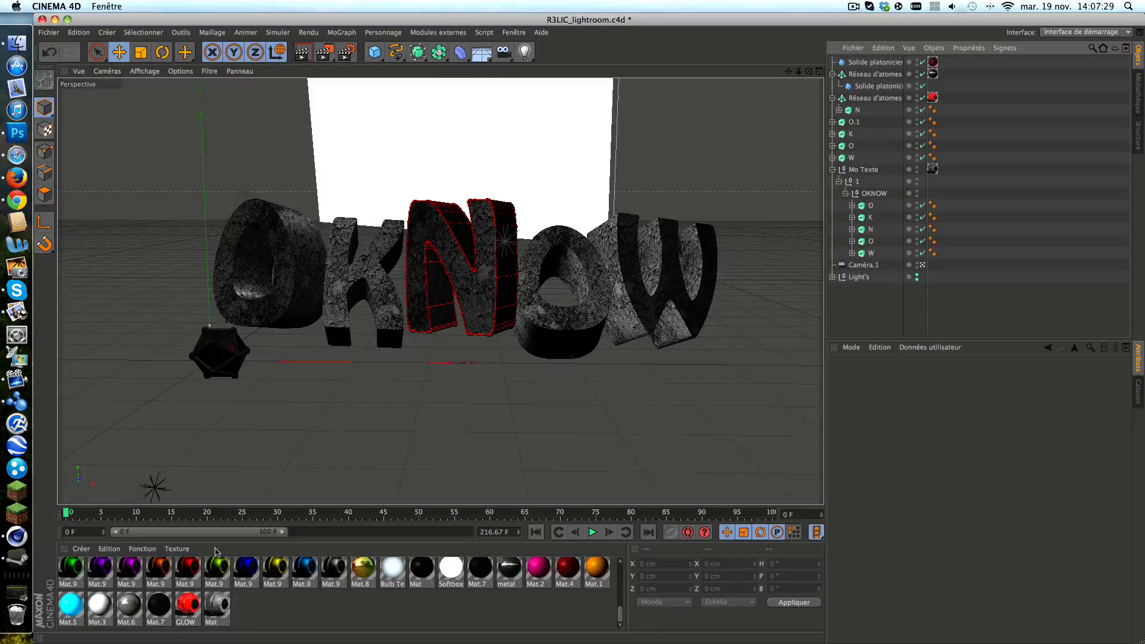
pyautogui.click(219, 357)
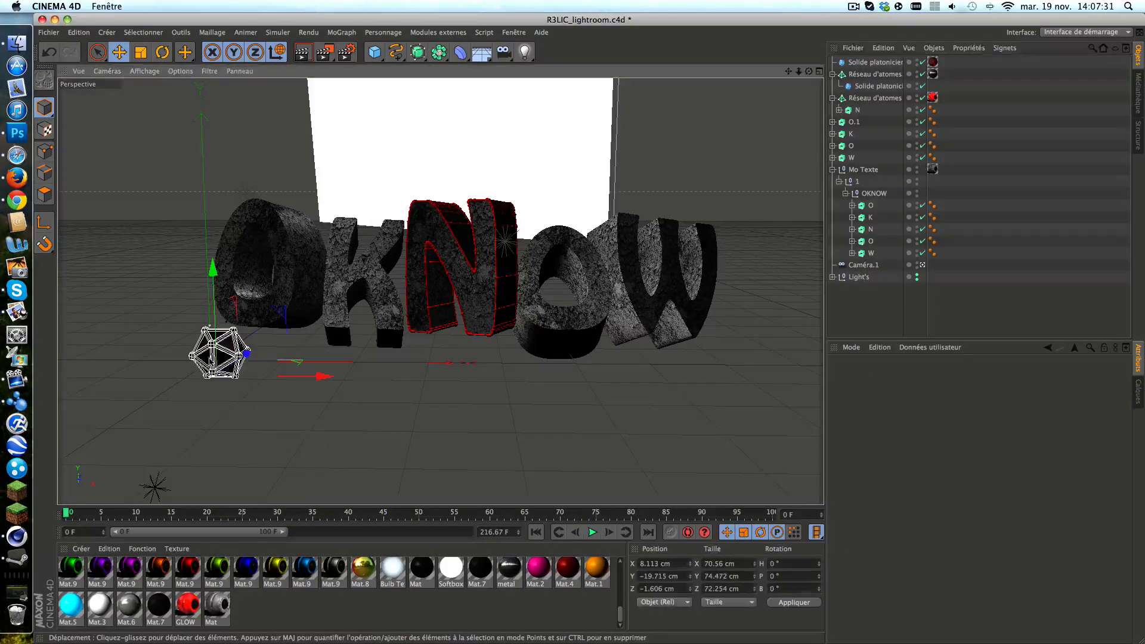
pyautogui.click(865, 311)
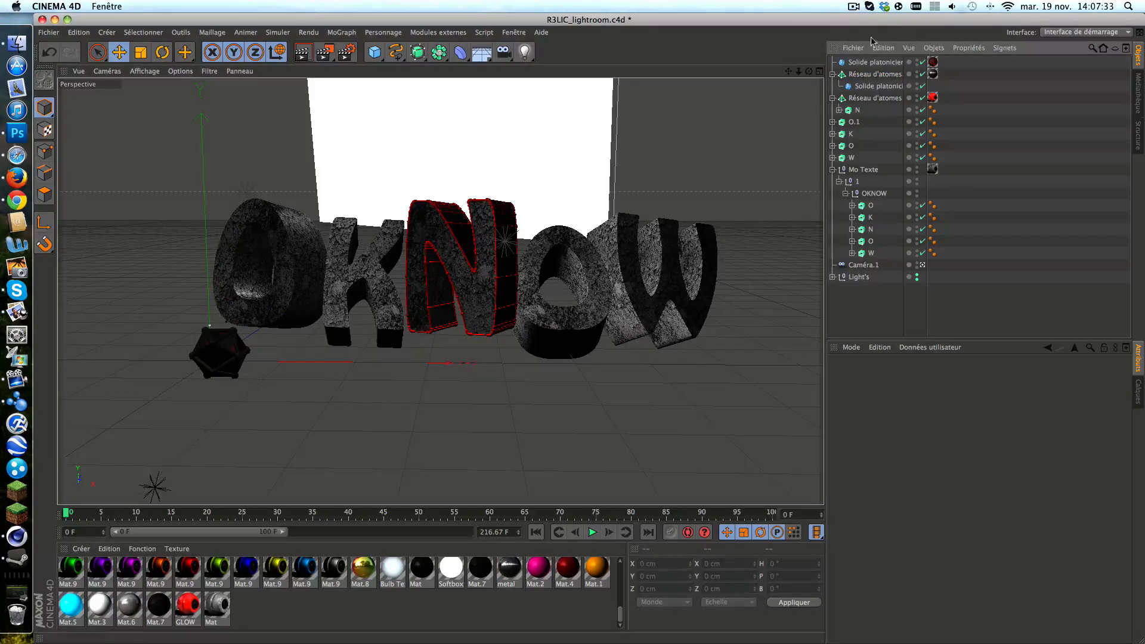
# Group the Lava Platonic solid and the metal atom array into one null object.
pyautogui.click(833, 74)
pyautogui.click(858, 63)
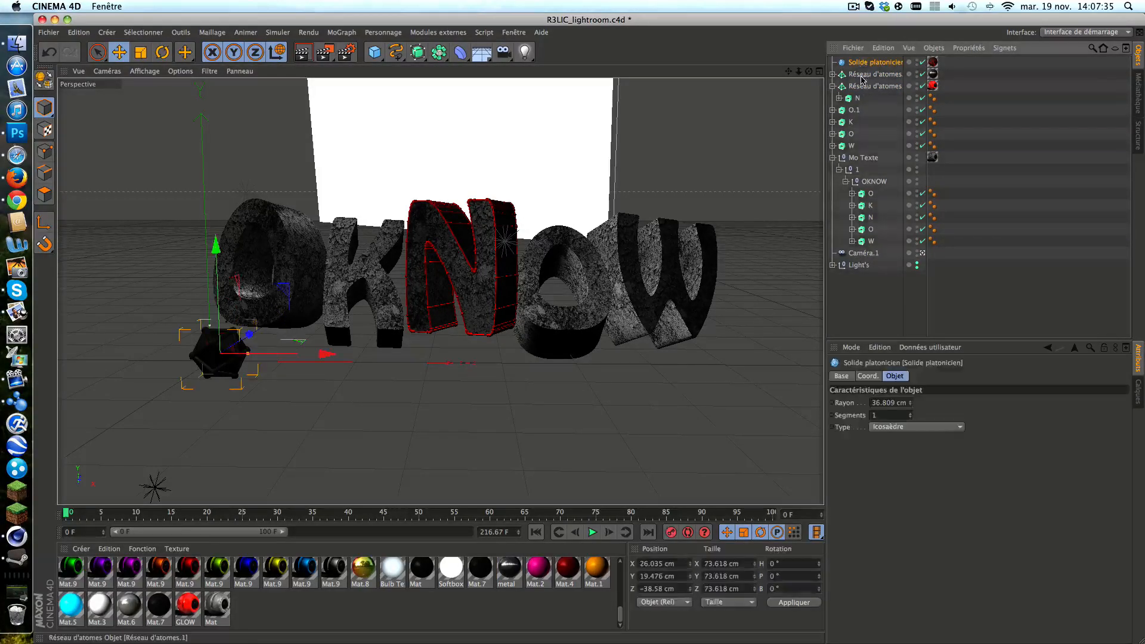
pyautogui.keyDown('shift'); pyautogui.click(861, 75); pyautogui.keyUp('shift')
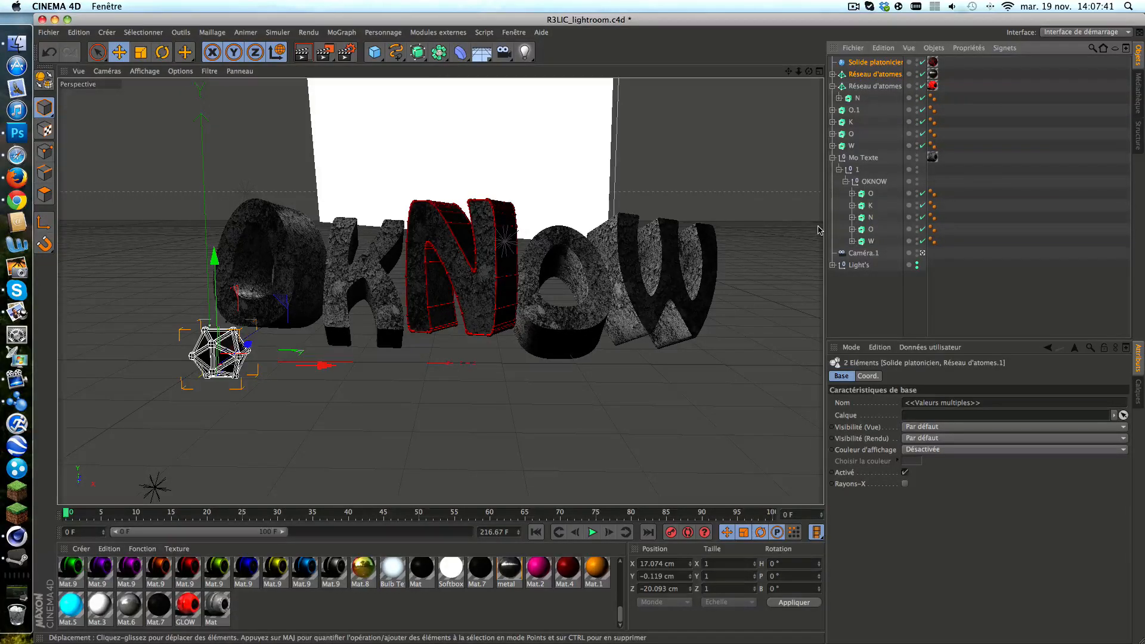
pyautogui.press('n')
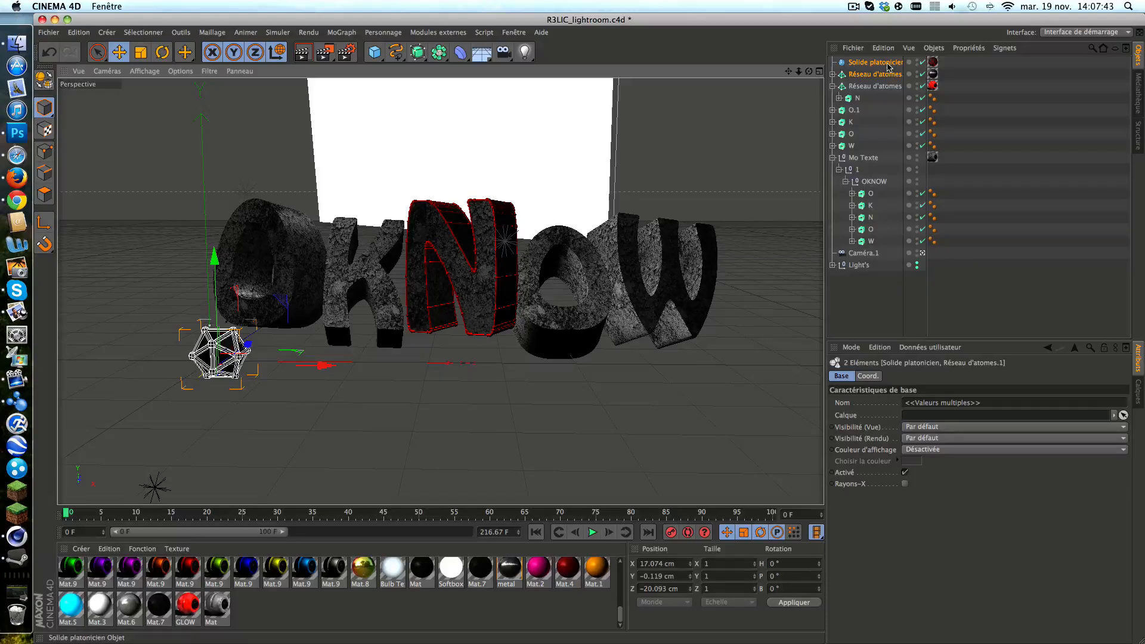
pyautogui.press('v')
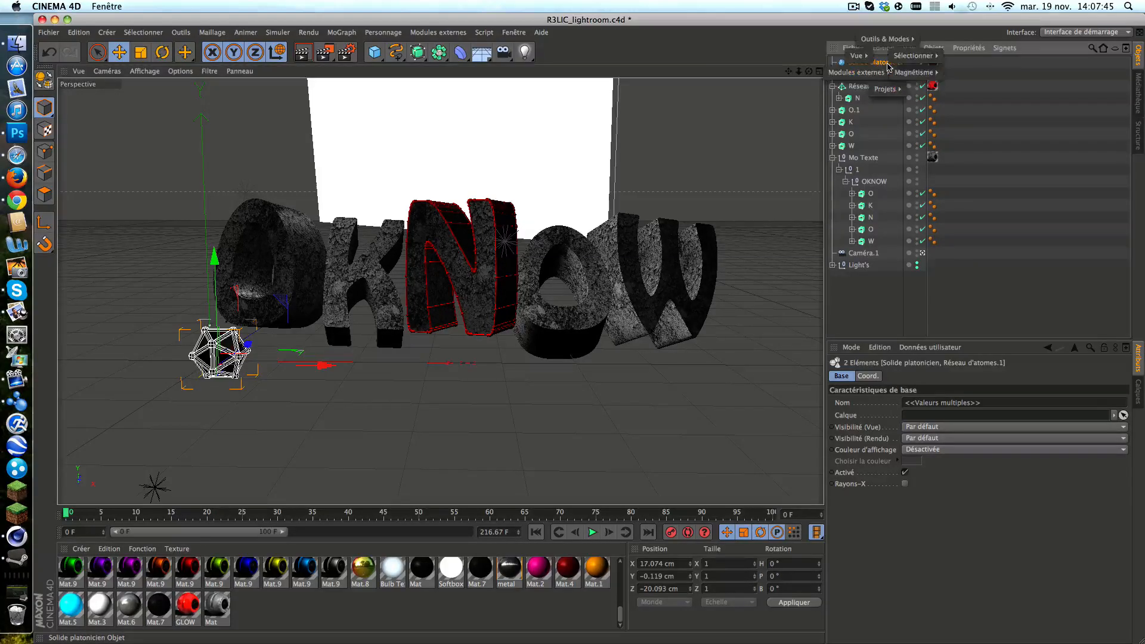
pyautogui.click(890, 294)
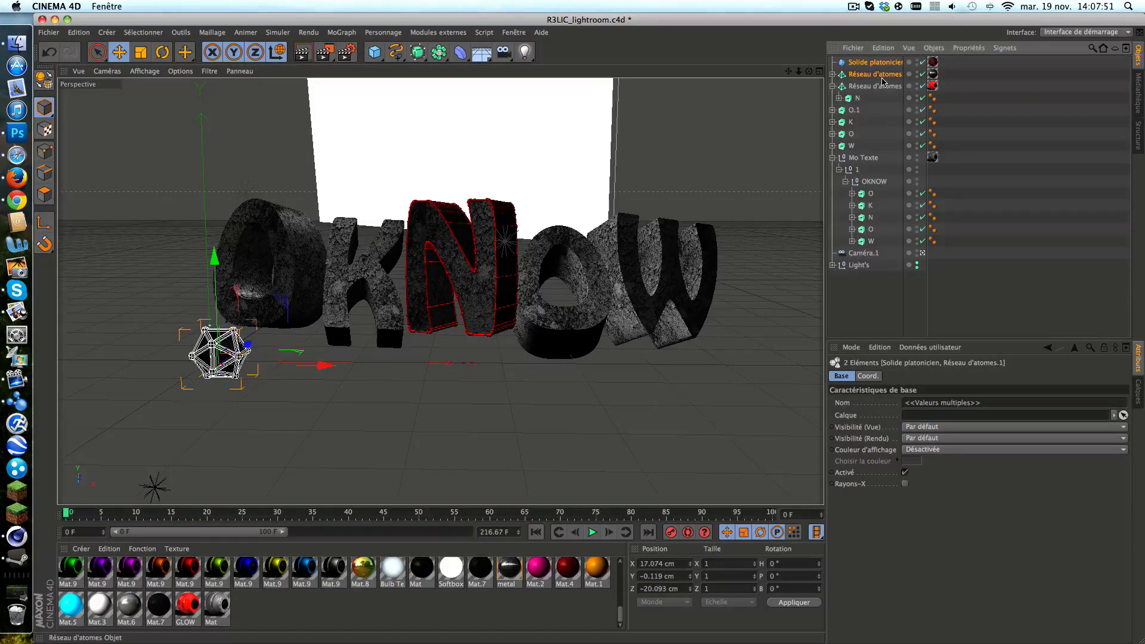
pyautogui.rightClick(884, 84)
pyautogui.moveTo(885, 86)
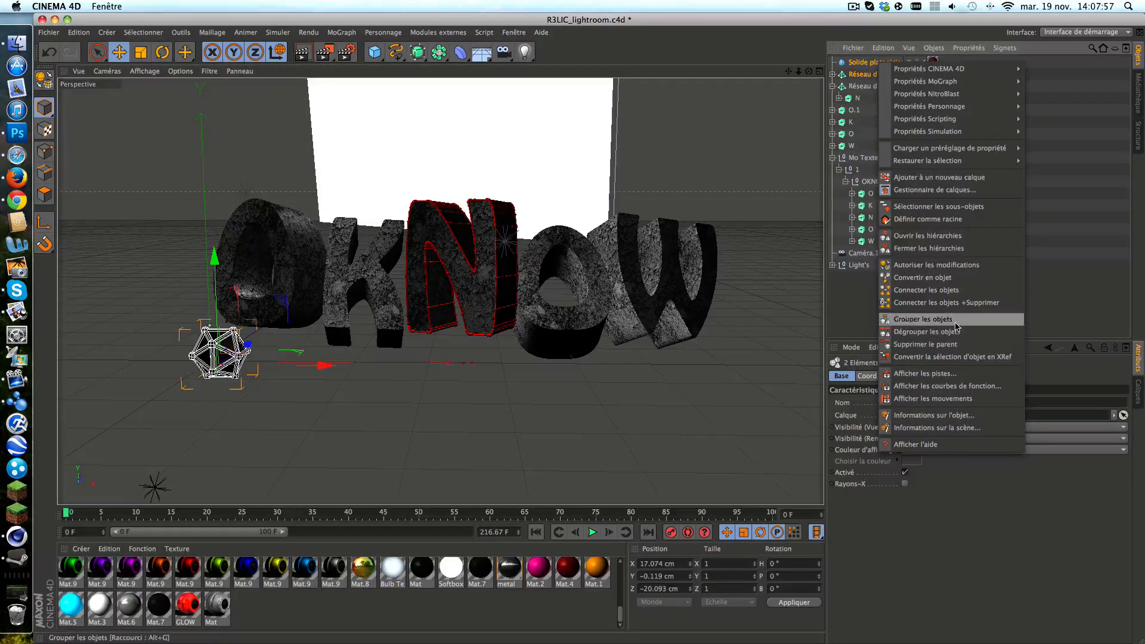
pyautogui.click(957, 321)
pyautogui.click(873, 300)
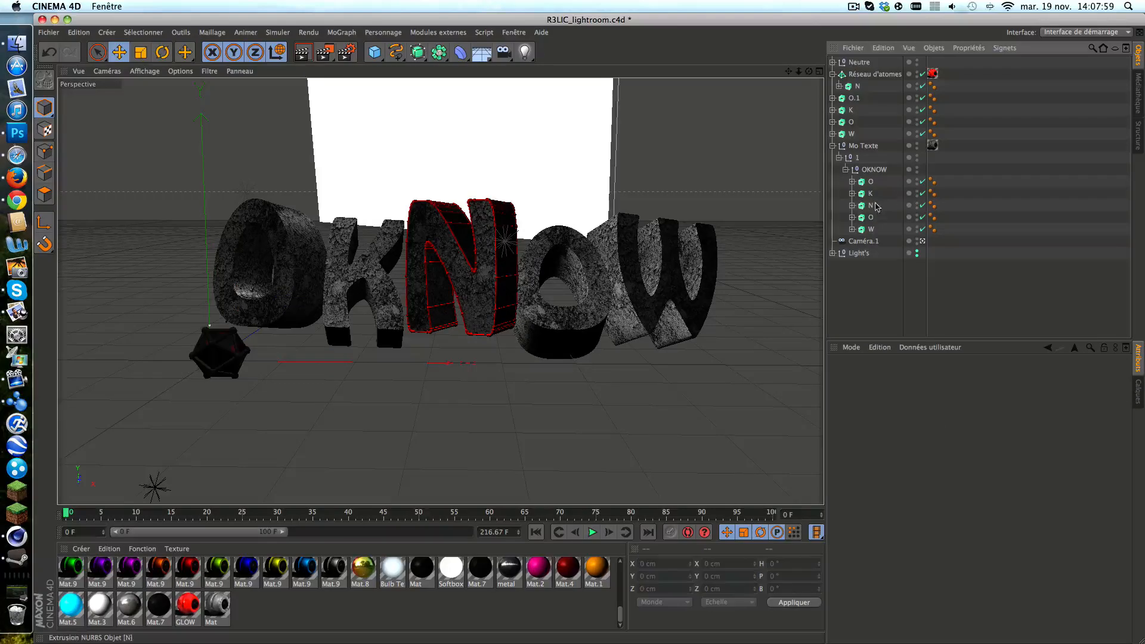
# Collapse the object hierarchies, duplicate the solid group and place the copy beside the original at about X 85, Y -7 and Z -19 cm.
pyautogui.click(859, 62)
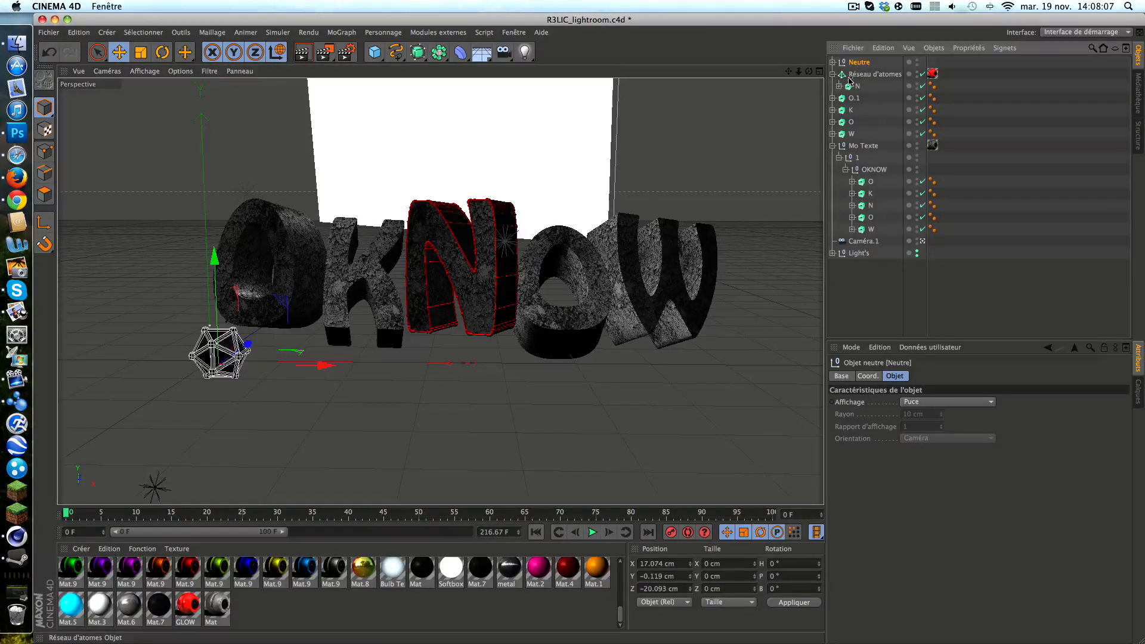
pyautogui.click(832, 75)
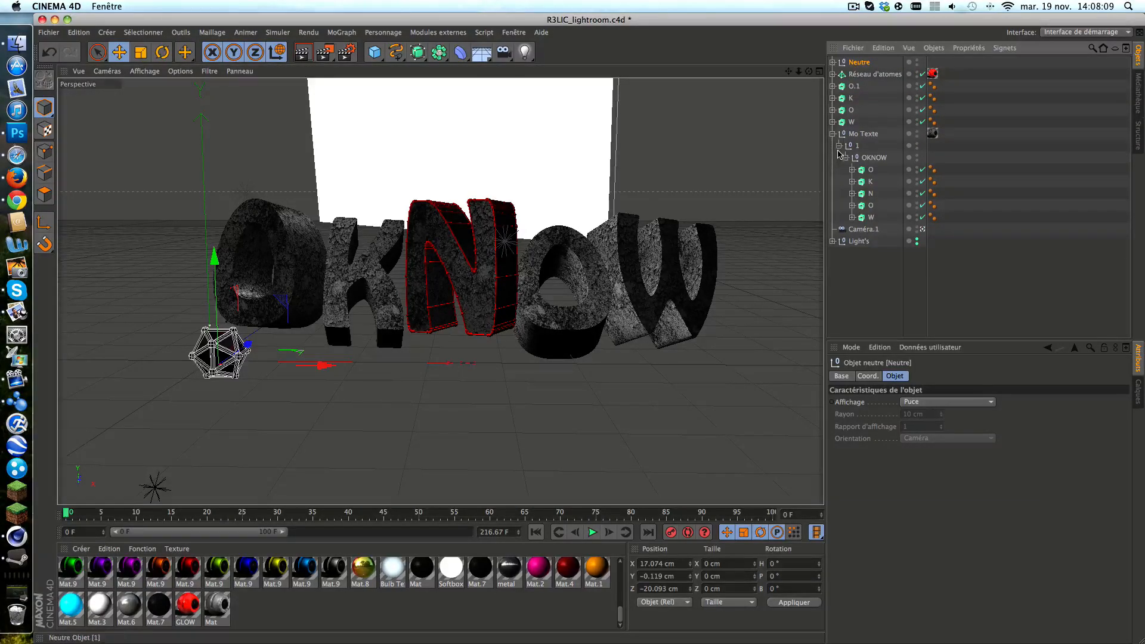
pyautogui.click(833, 133)
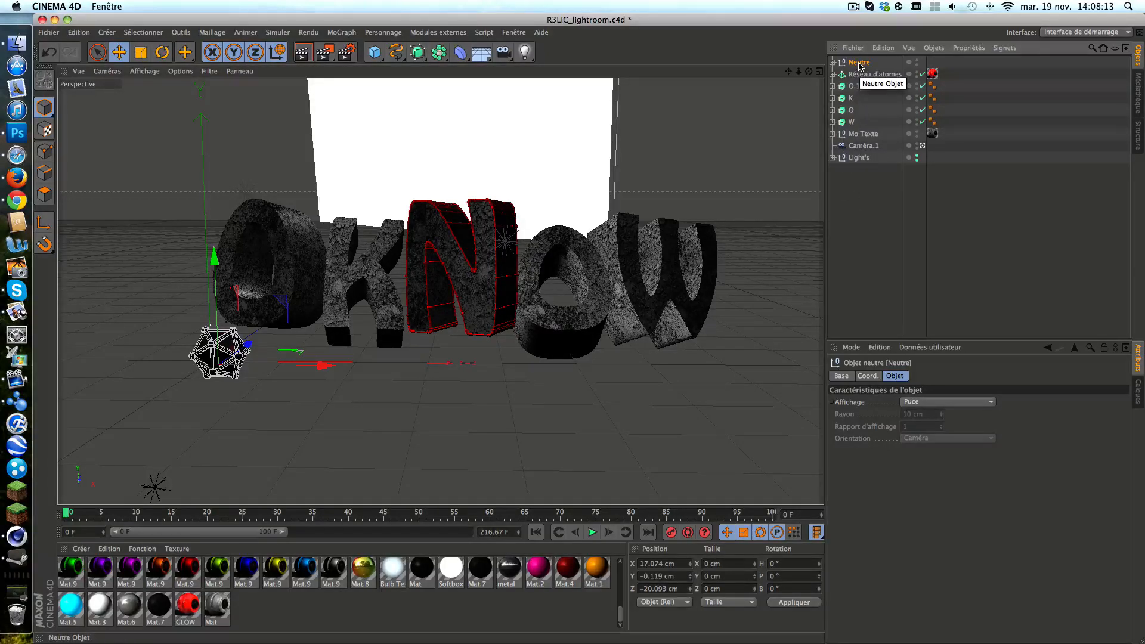
pyautogui.press('super+c')
pyautogui.press('super+v')
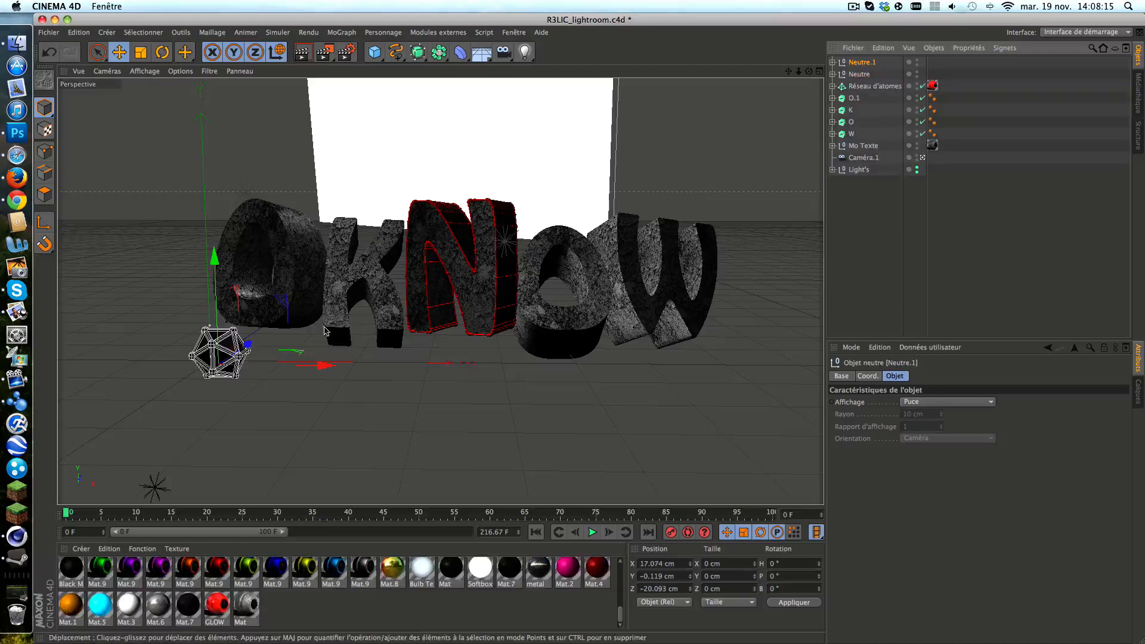
pyautogui.moveTo(224, 355); pyautogui.dragTo(280, 352)
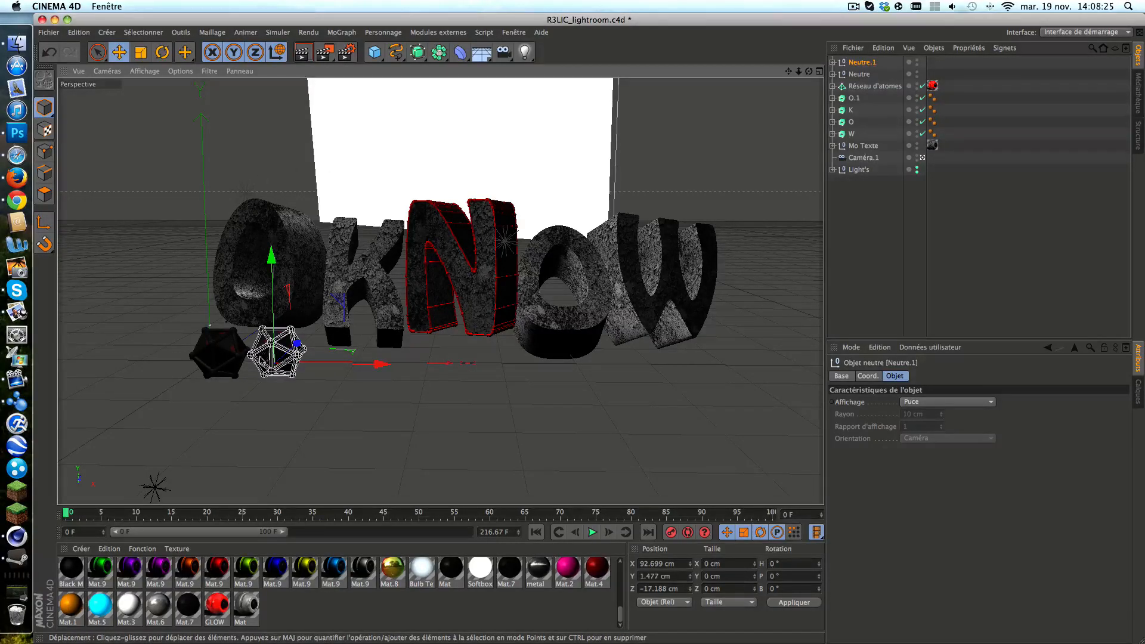
pyautogui.moveTo(271, 357); pyautogui.dragTo(265, 363)
# Keep duplicating the solid group and arrange the copies into a closed ring around the OKNOW text.
pyautogui.hotkey('ctrl', 'c')
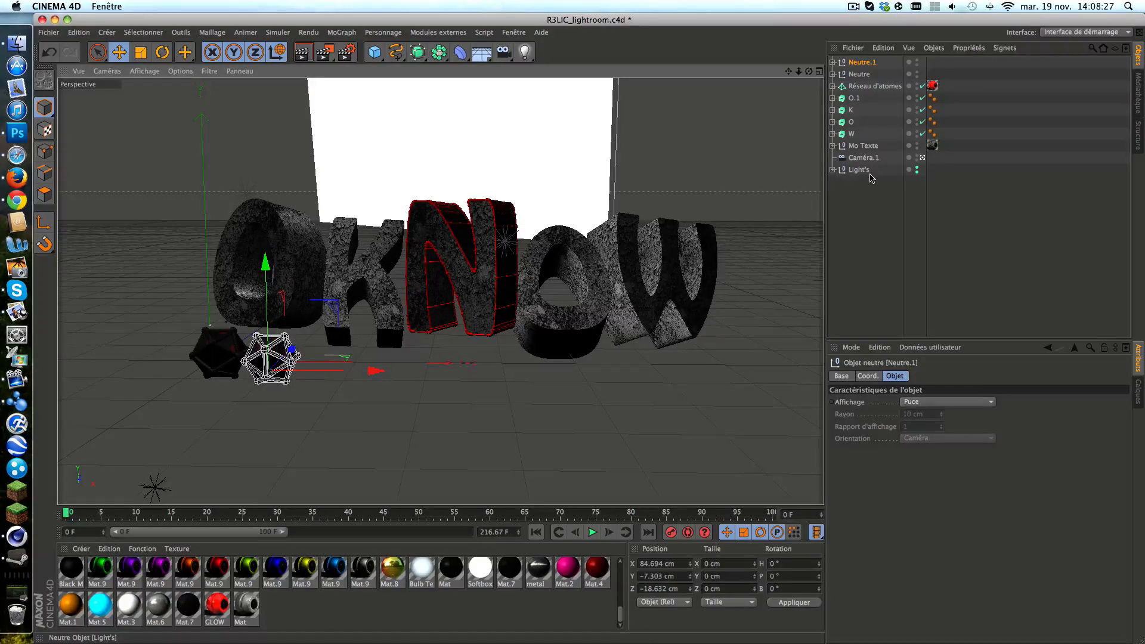
pyautogui.hotkey('ctrl', 'v')
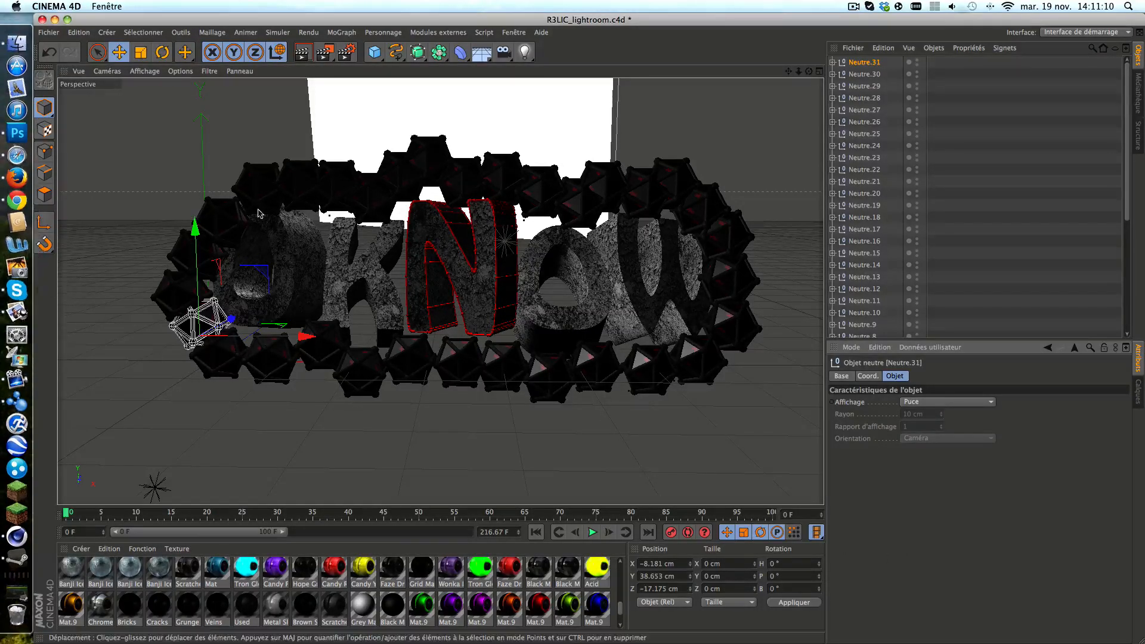
# Raise the solid group above the first O to about X 120, Y 248 and Z 15 cm, and deselect it.
pyautogui.click(305, 206)
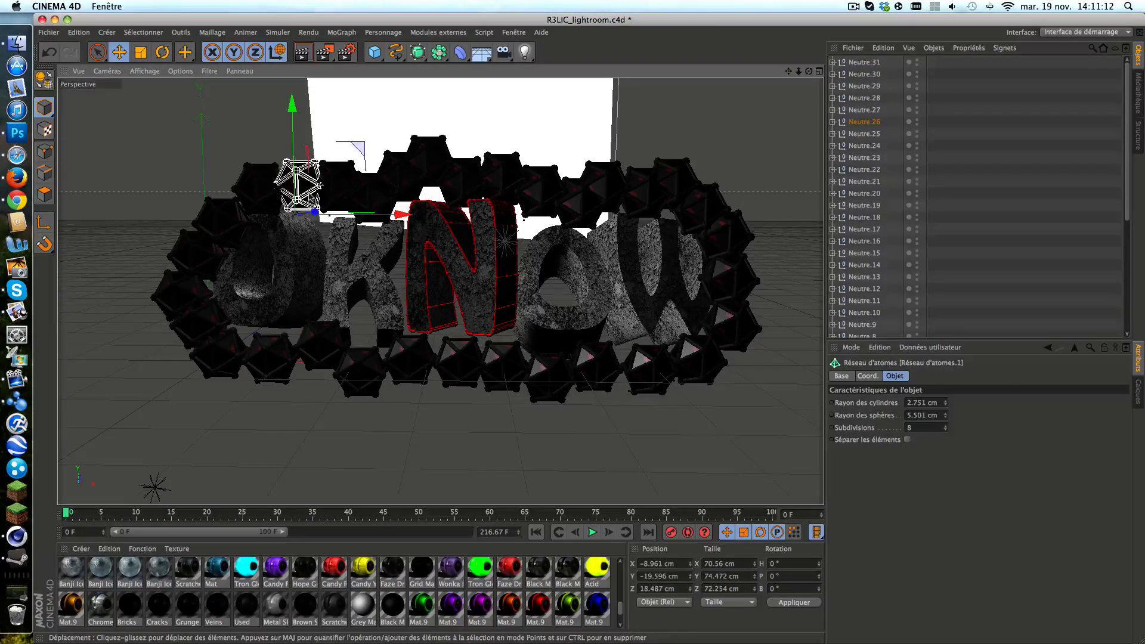
pyautogui.moveTo(309, 197)
pyautogui.mouseDown()
pyautogui.moveTo(309, 184)
pyautogui.moveTo(310, 199)
pyautogui.mouseUp()
pyautogui.click(859, 124)
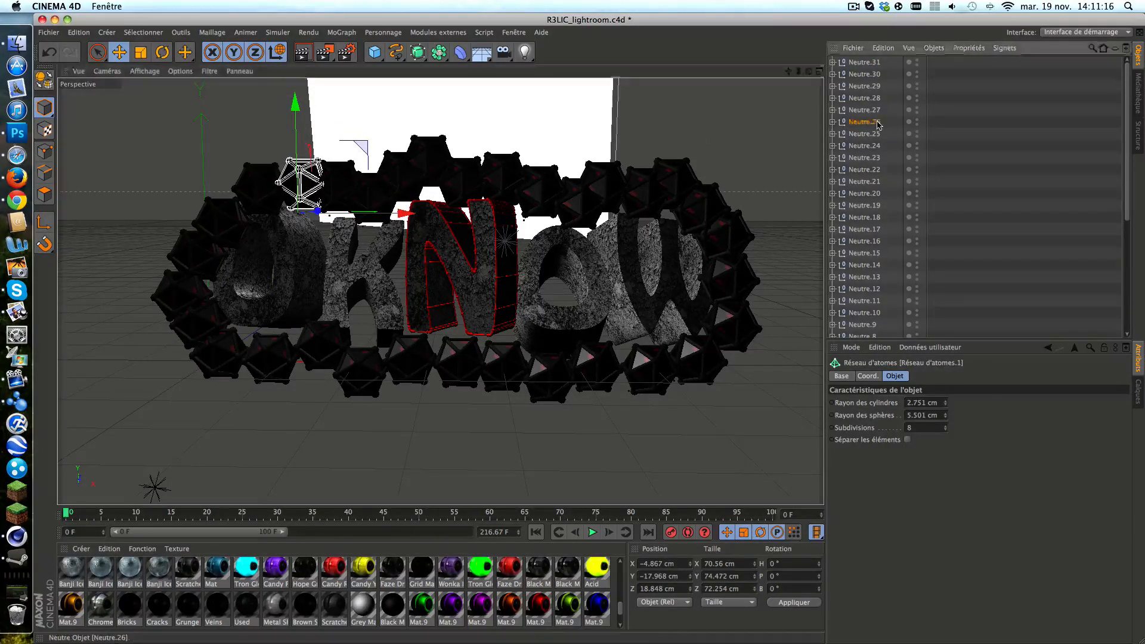
pyautogui.moveTo(299, 188); pyautogui.dragTo(304, 167)
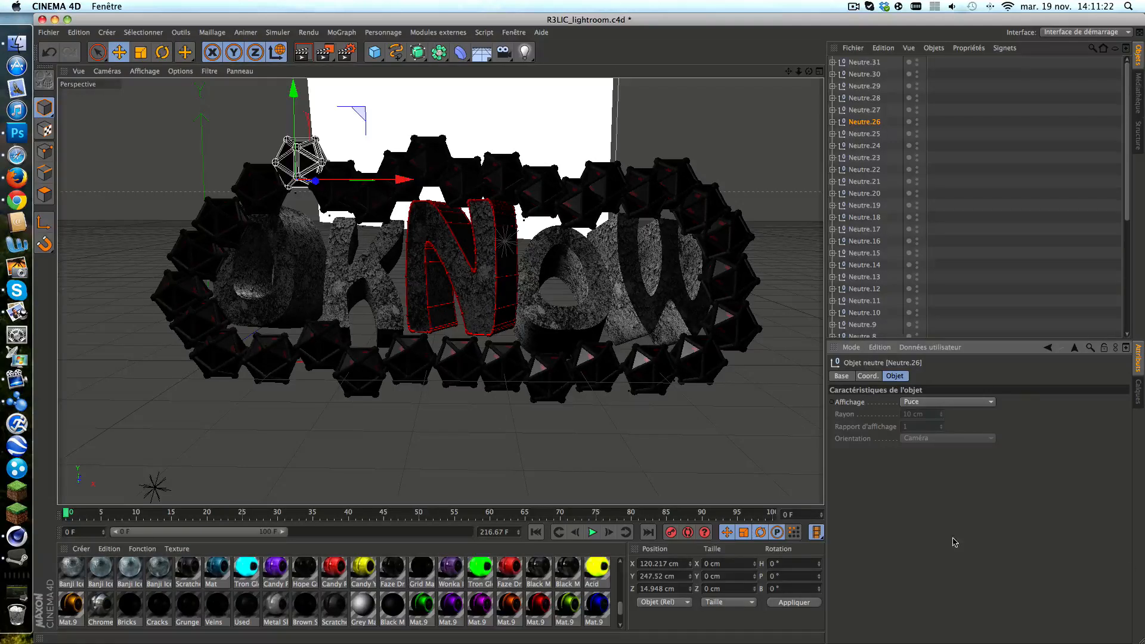
pyautogui.click(979, 325)
pyautogui.scroll(-10, 943, 305)
pyautogui.scroll(10, 944, 307)
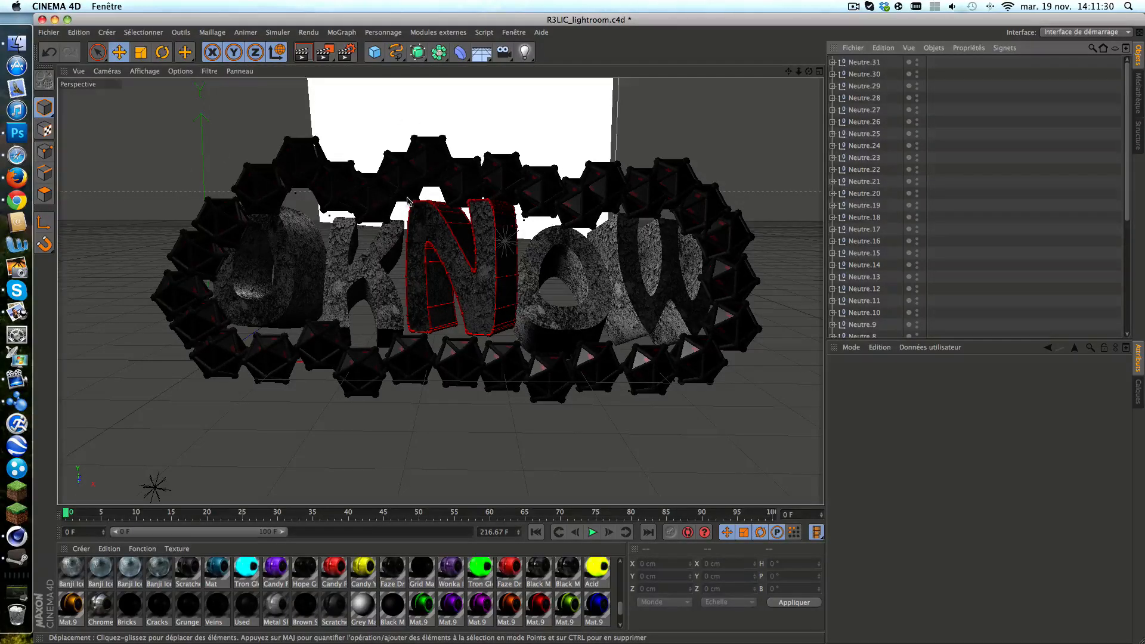
pyautogui.scroll(-1, 403, 202)
pyautogui.scroll(-5, 371, 208)
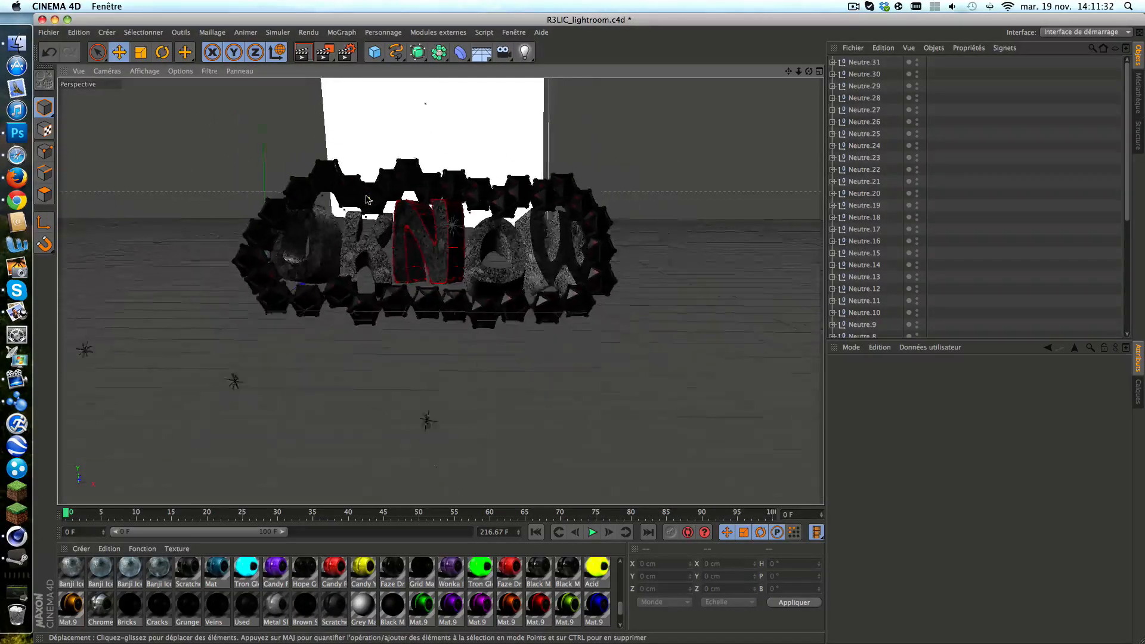
pyautogui.scroll(5, 367, 199)
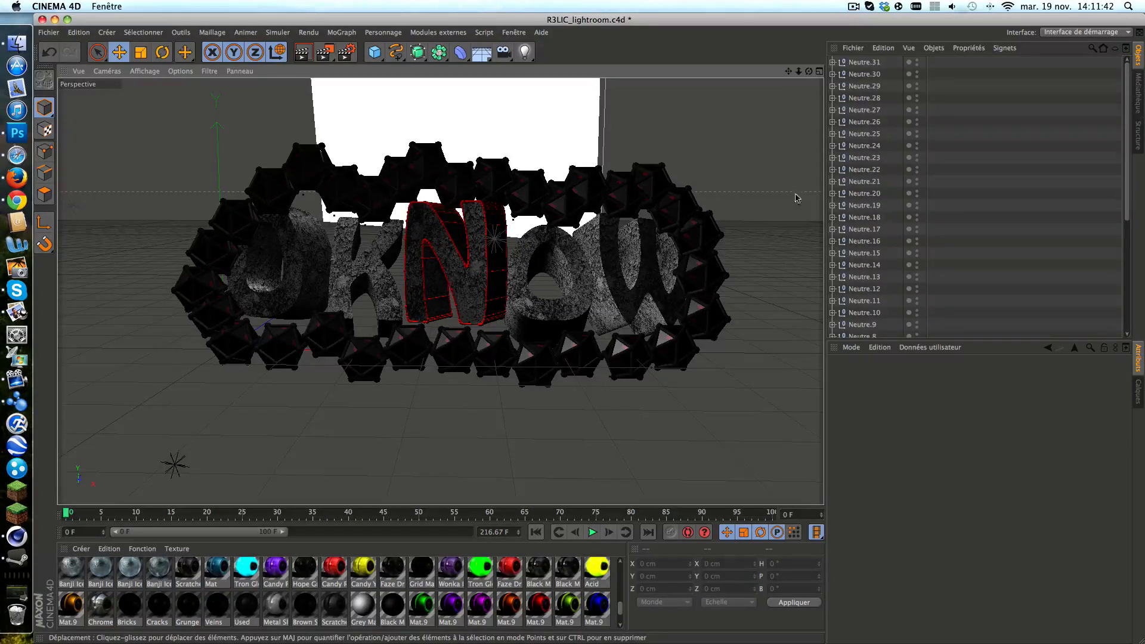
# Switch to Finder, view the reference banner Drive FREEZEFFECT.png from the desktop folder, close it and return to Cinema 4D.
pyautogui.click(16, 52)
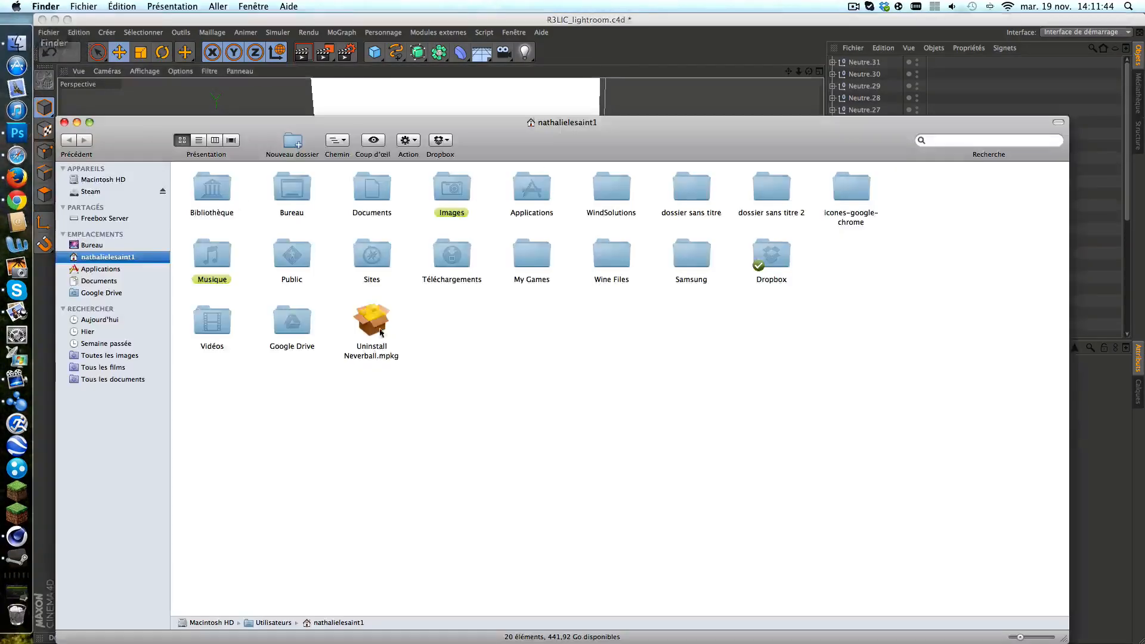
pyautogui.click(92, 245)
pyautogui.doubleClick(847, 188)
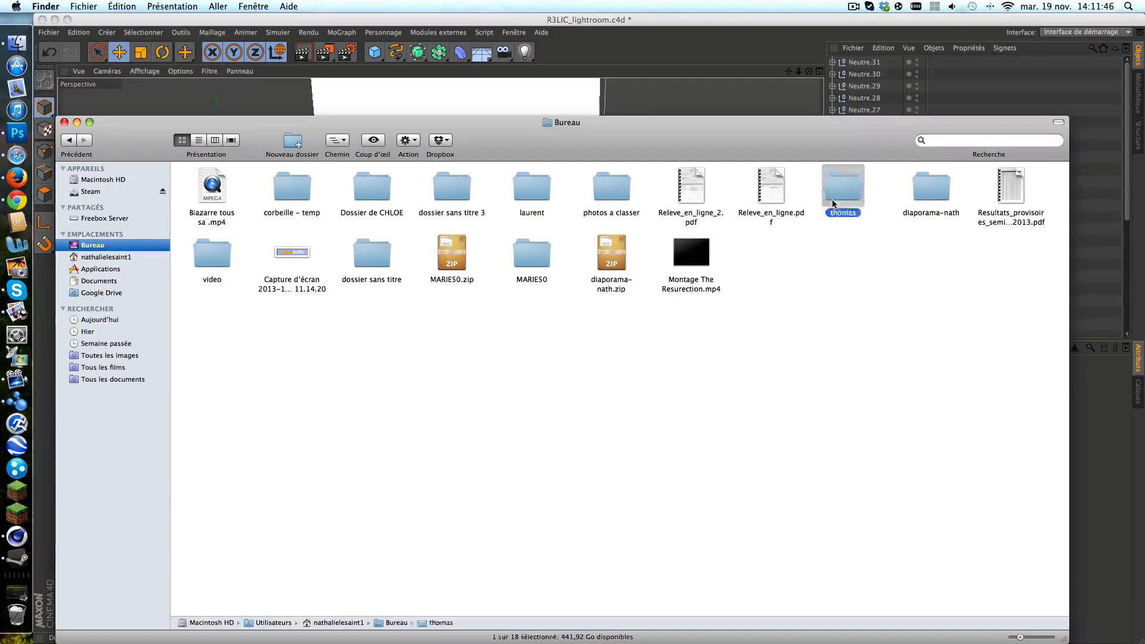
pyautogui.doubleClick(832, 325)
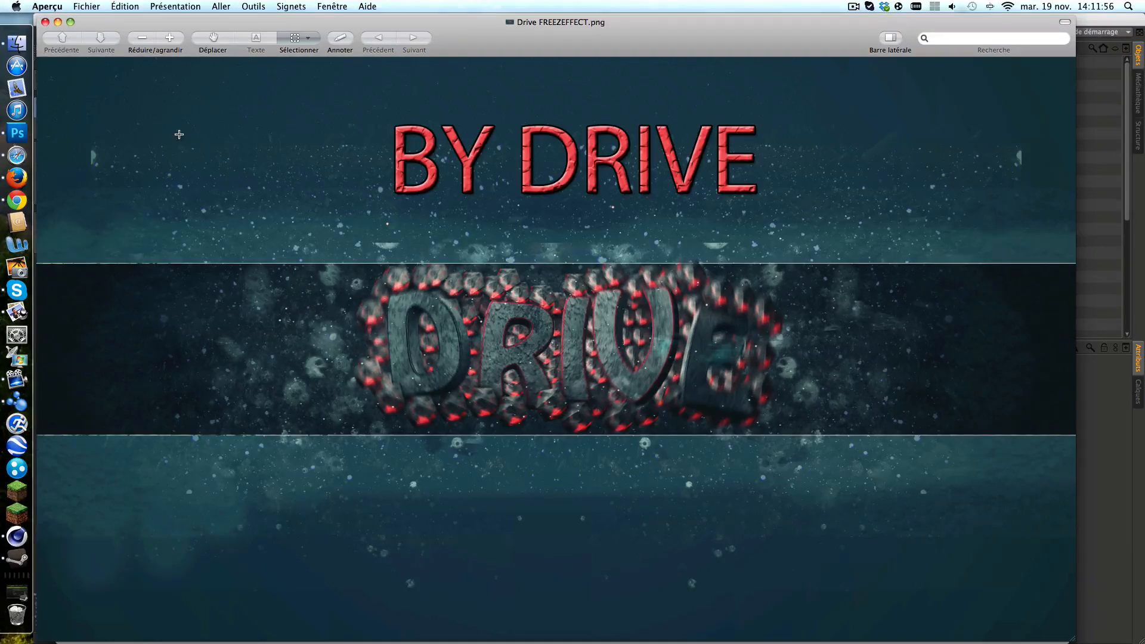
pyautogui.click(47, 21)
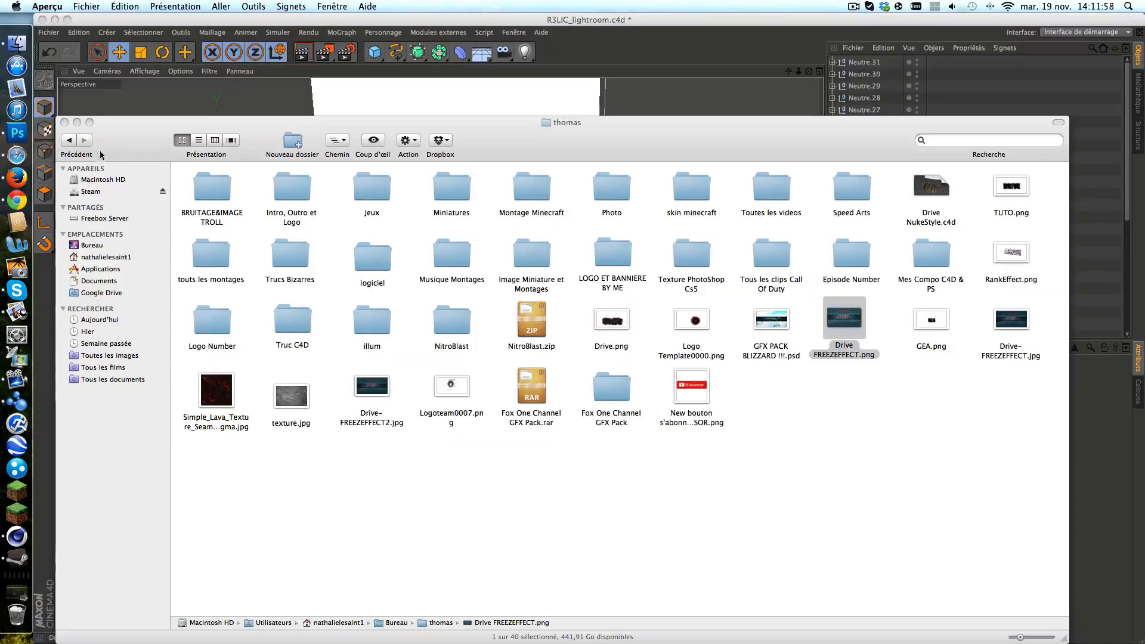
pyautogui.click(64, 125)
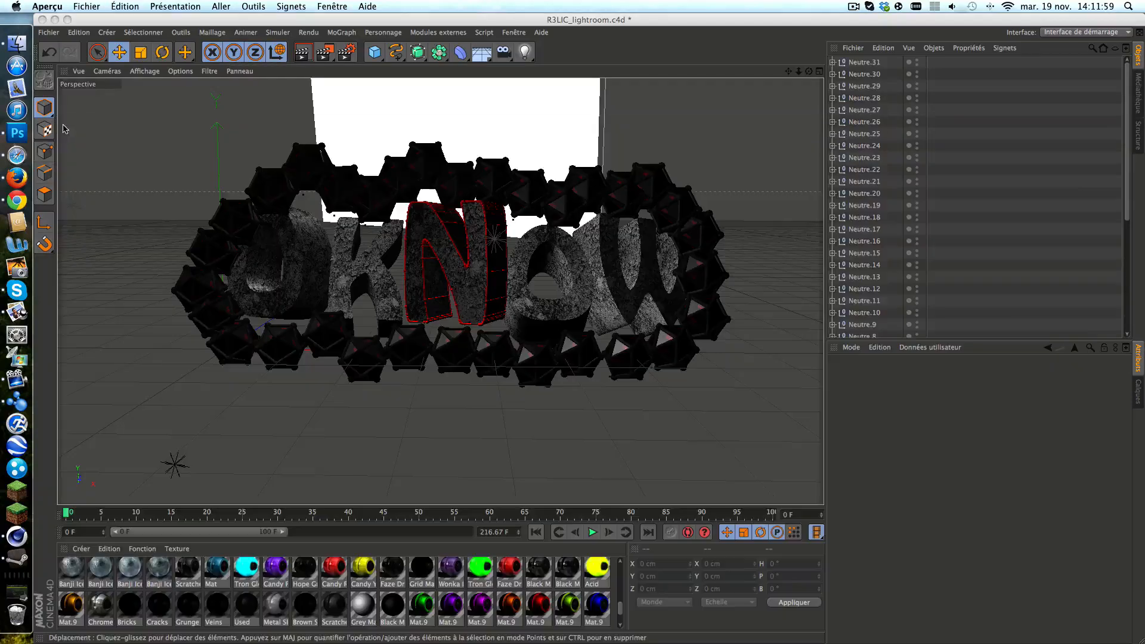
pyautogui.click(877, 476)
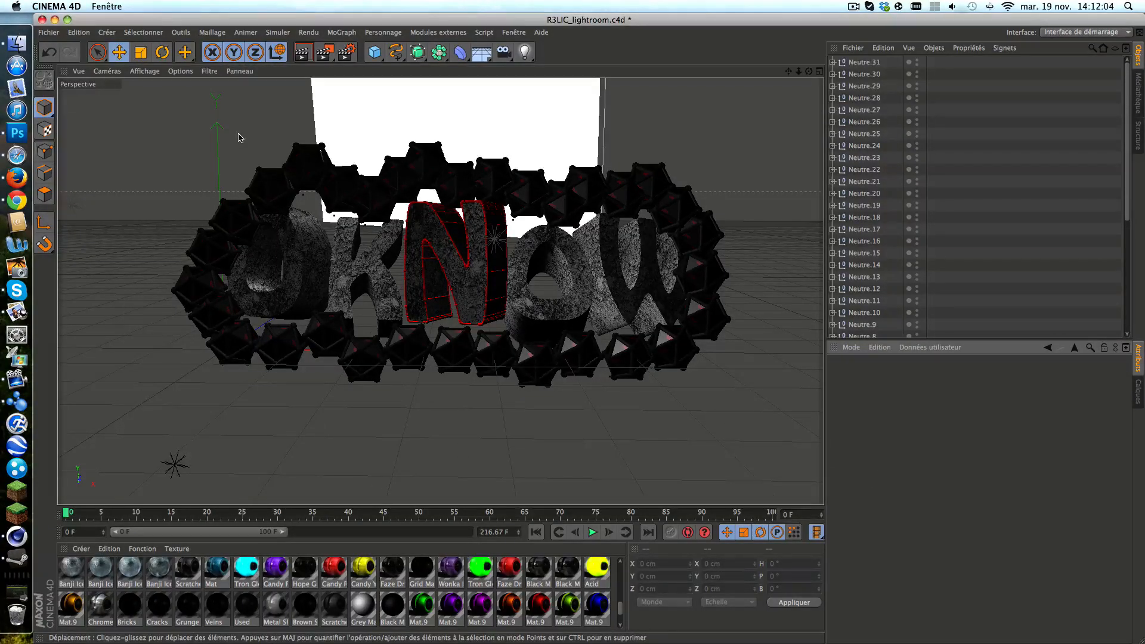
# Duplicate the solid group twice, placing one copy near X 135, Y 183, Z 7 cm and another near X 275, Y 175, Z 11 cm.
pyautogui.click(888, 62)
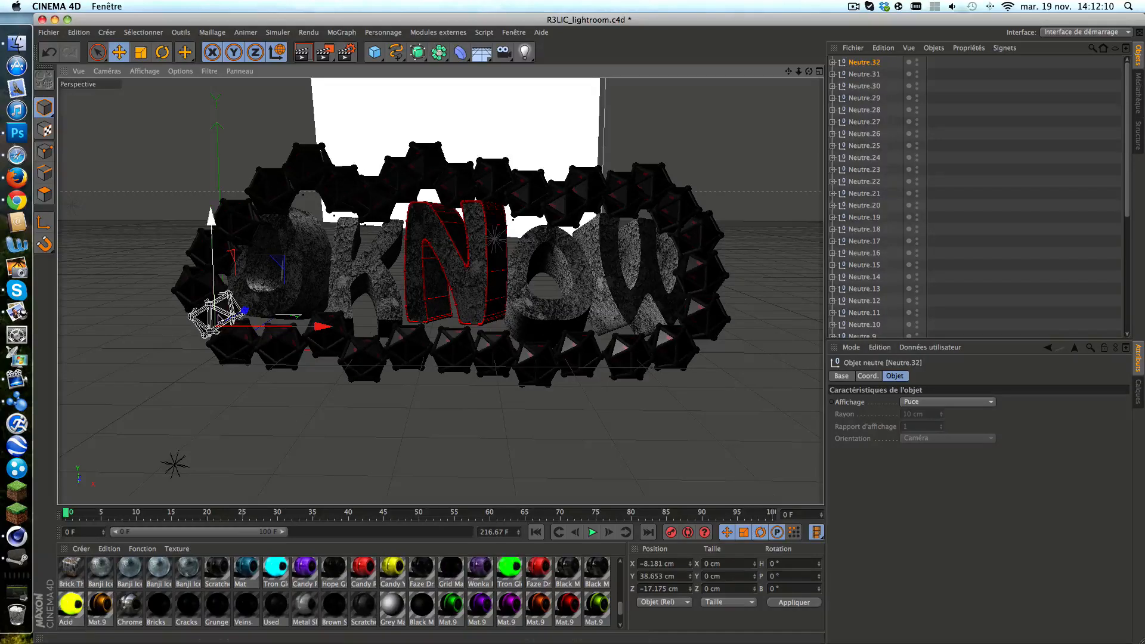
pyautogui.moveTo(229, 317); pyautogui.dragTo(435, 280)
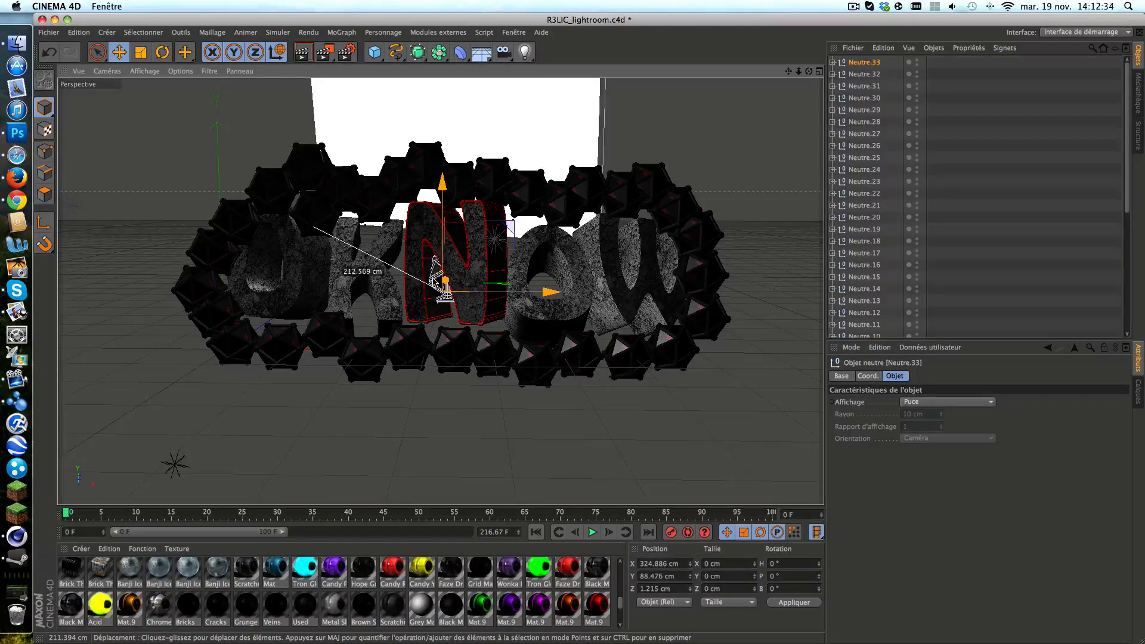
pyautogui.keyDown('ctrl'); pyautogui.moveTo(435, 279); pyautogui.dragTo(540, 261); pyautogui.keyUp('ctrl')
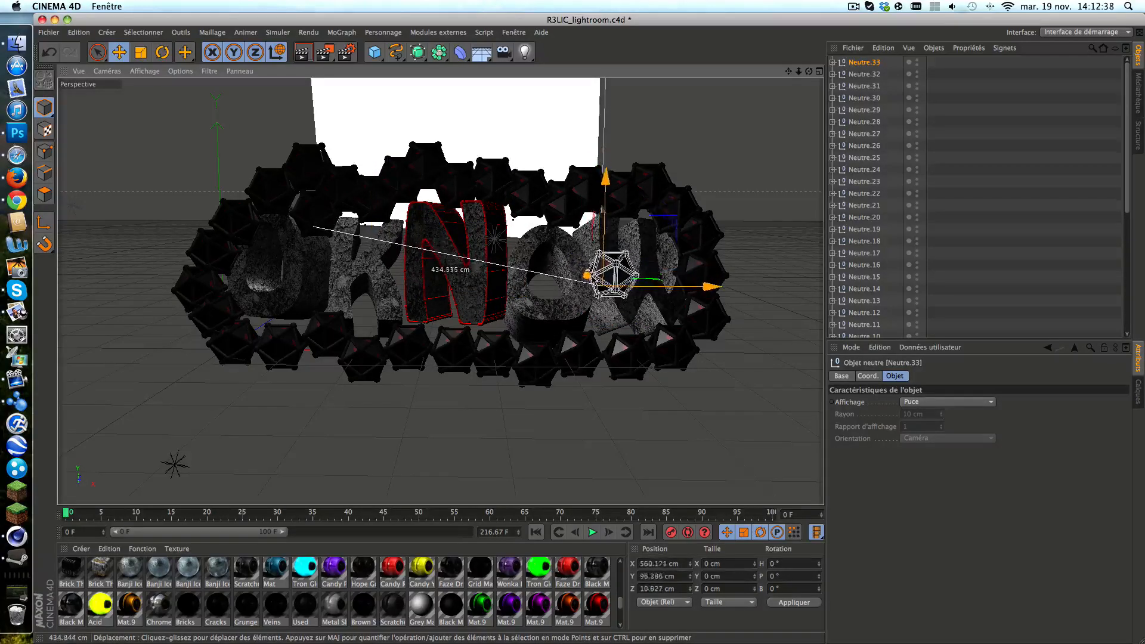
pyautogui.keyDown('ctrl'); pyautogui.moveTo(614, 275); pyautogui.dragTo(399, 222); pyautogui.keyUp('ctrl')
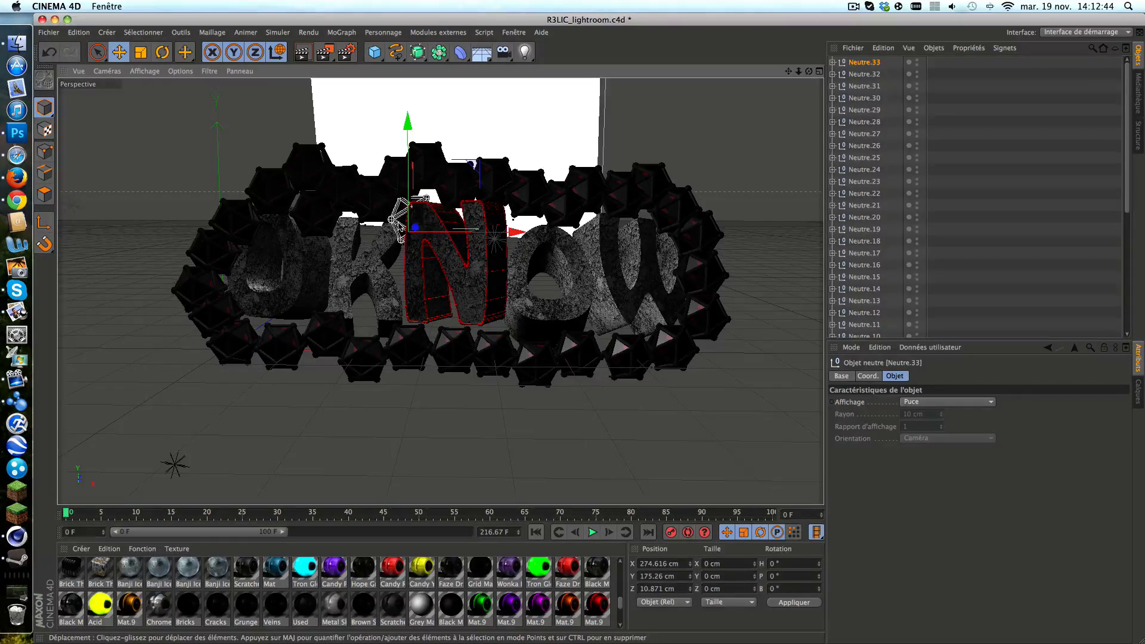
# Keep duplicating the solid group to fill the gaps between the letters, placing the last copy near X 469, Y 89, Z 6 cm.
pyautogui.press('super+v')
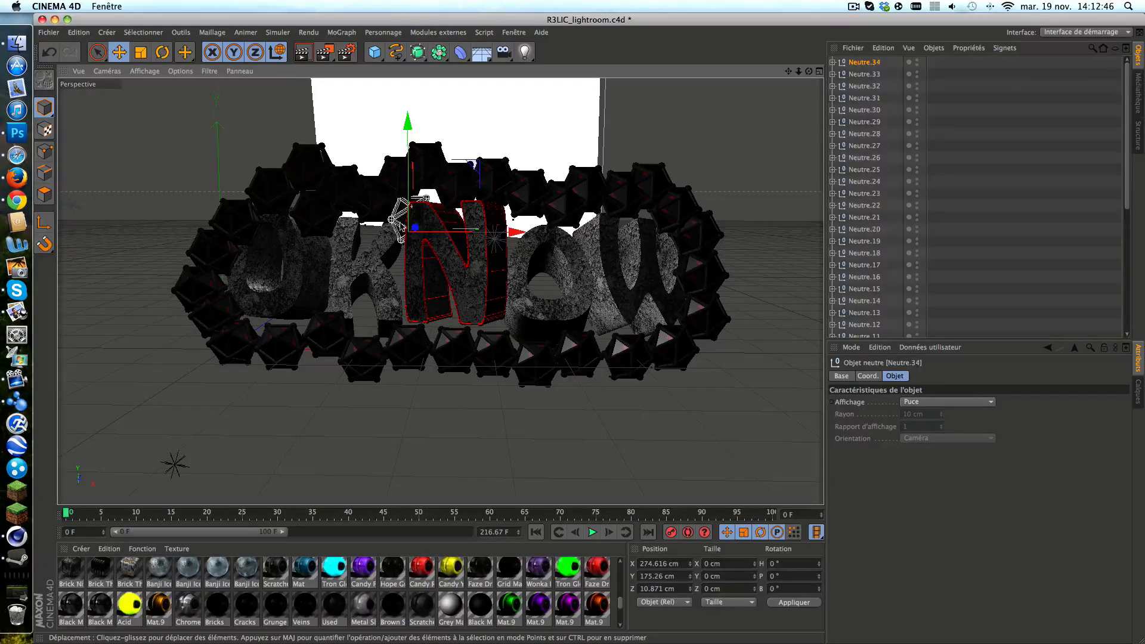
pyautogui.moveTo(396, 225); pyautogui.dragTo(551, 279)
pyautogui.press('super+v')
pyautogui.press('super+v')
pyautogui.press('super+v')
pyautogui.press('super+v')
pyautogui.press('super+v')
pyautogui.press('super+v')
pyautogui.press('super+v')
pyautogui.press('super+v')
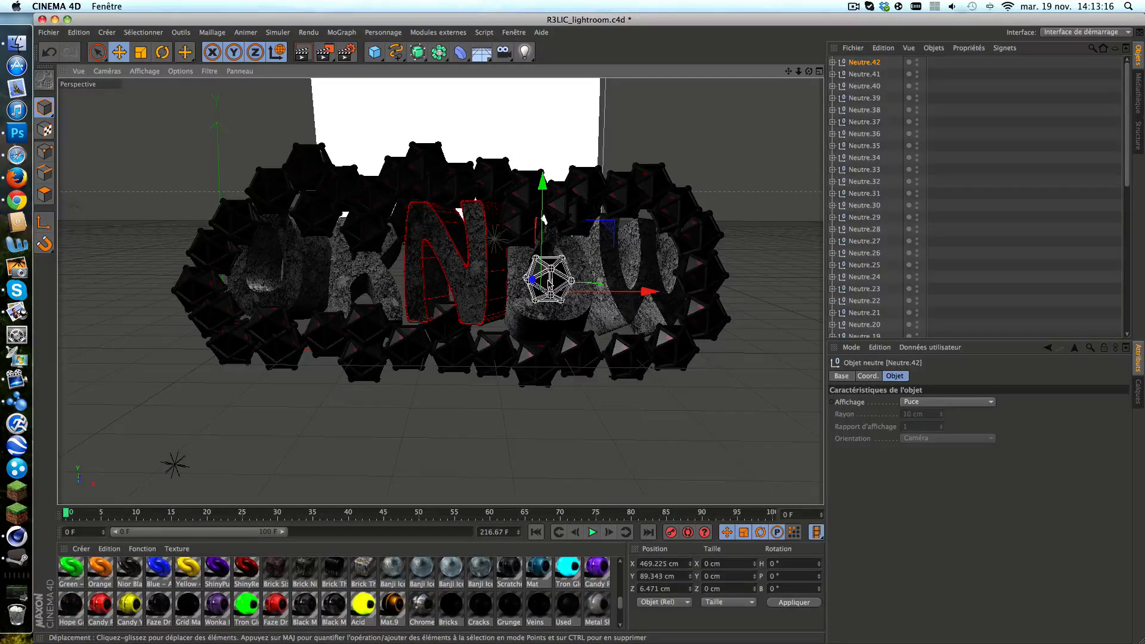
# Expand Mo Texte, select its first O together with O.1, and rotate both to about H 15.6°, P 15.9° and B 2.3°.
pyautogui.scroll(-5, 877, 282)
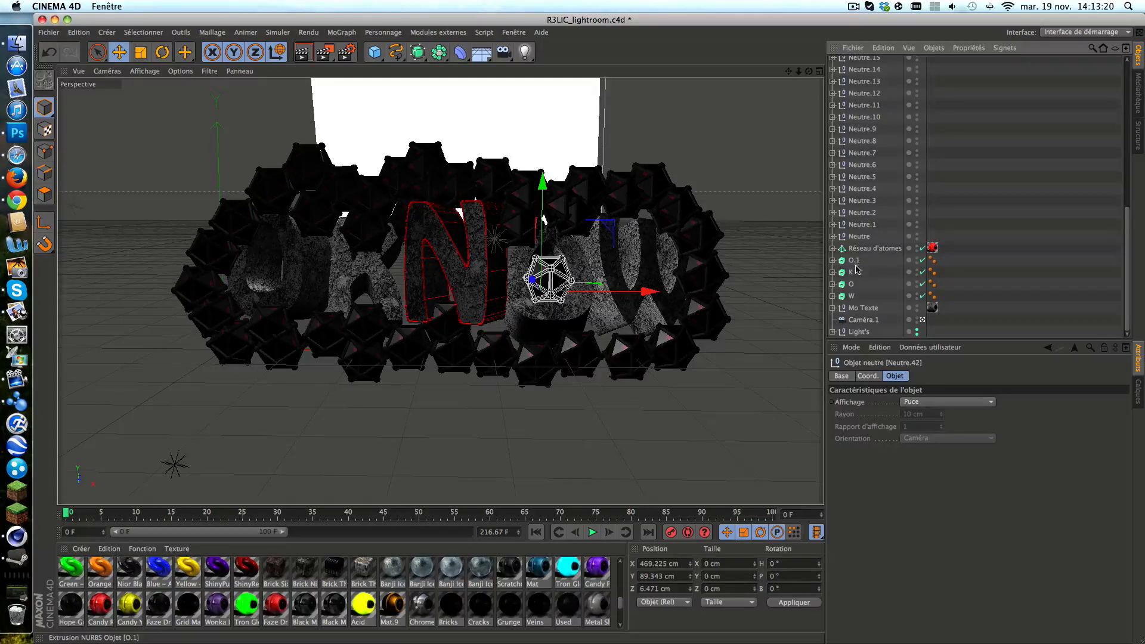
pyautogui.click(853, 309)
pyautogui.click(834, 308)
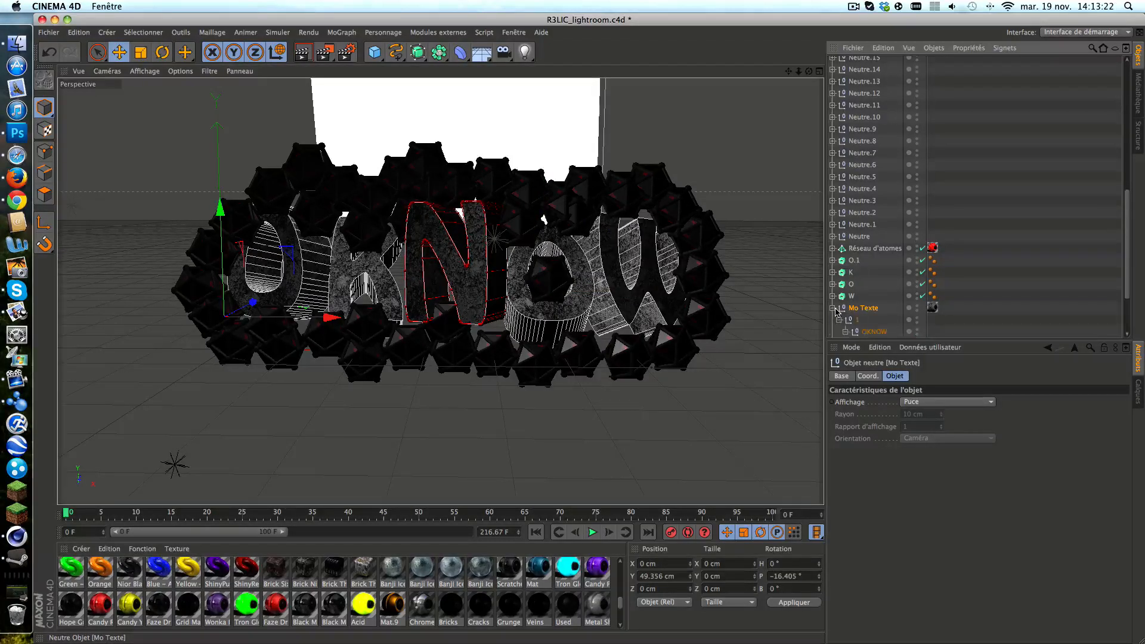
pyautogui.scroll(-3, 897, 301)
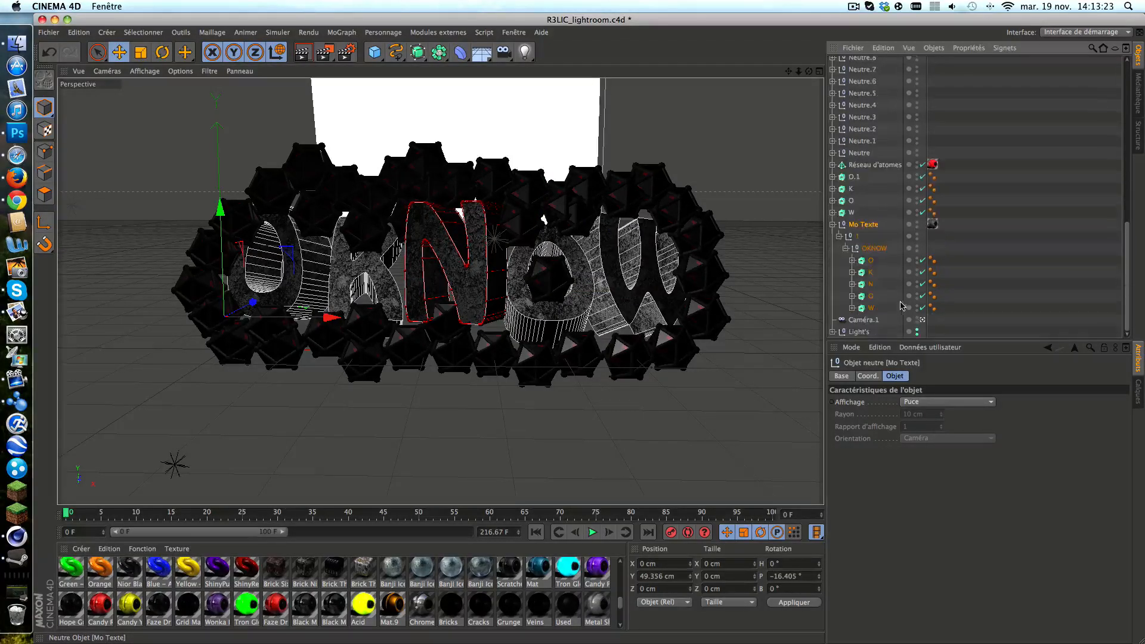
pyautogui.click(871, 261)
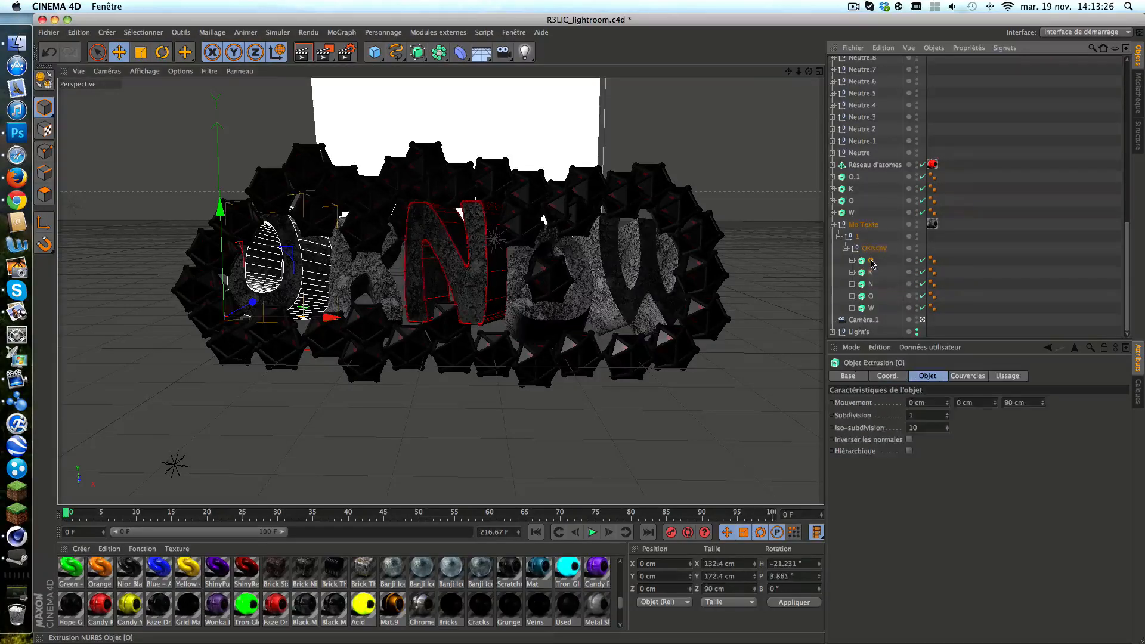
pyautogui.keyDown('shift'); pyautogui.click(853, 177); pyautogui.keyUp('shift')
pyautogui.press('r')
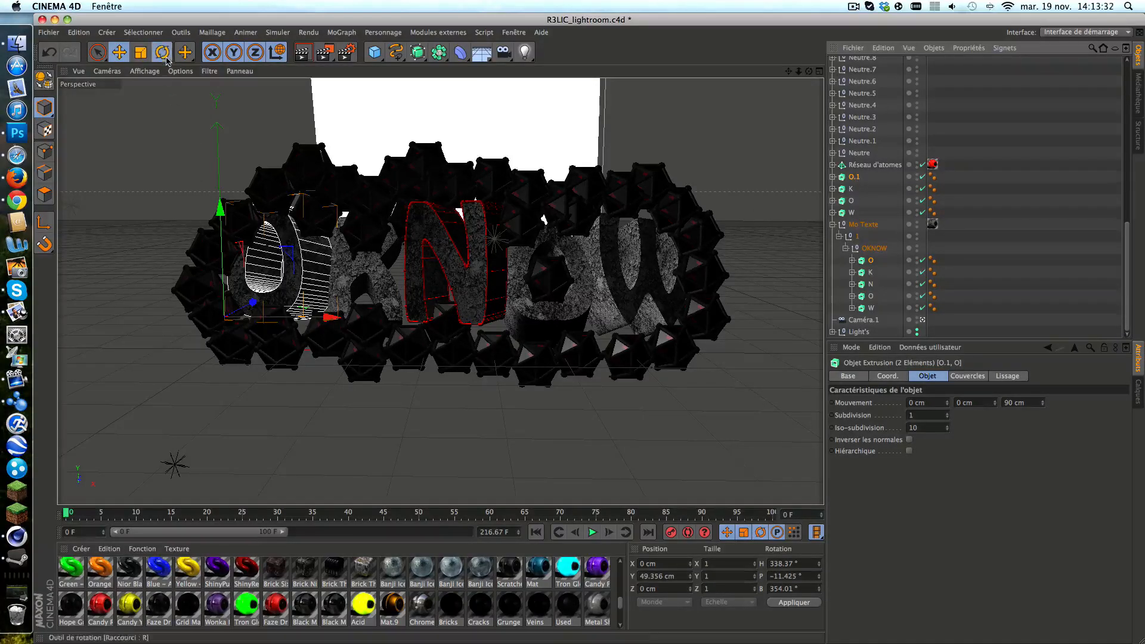
pyautogui.moveTo(211, 315); pyautogui.dragTo(241, 353)
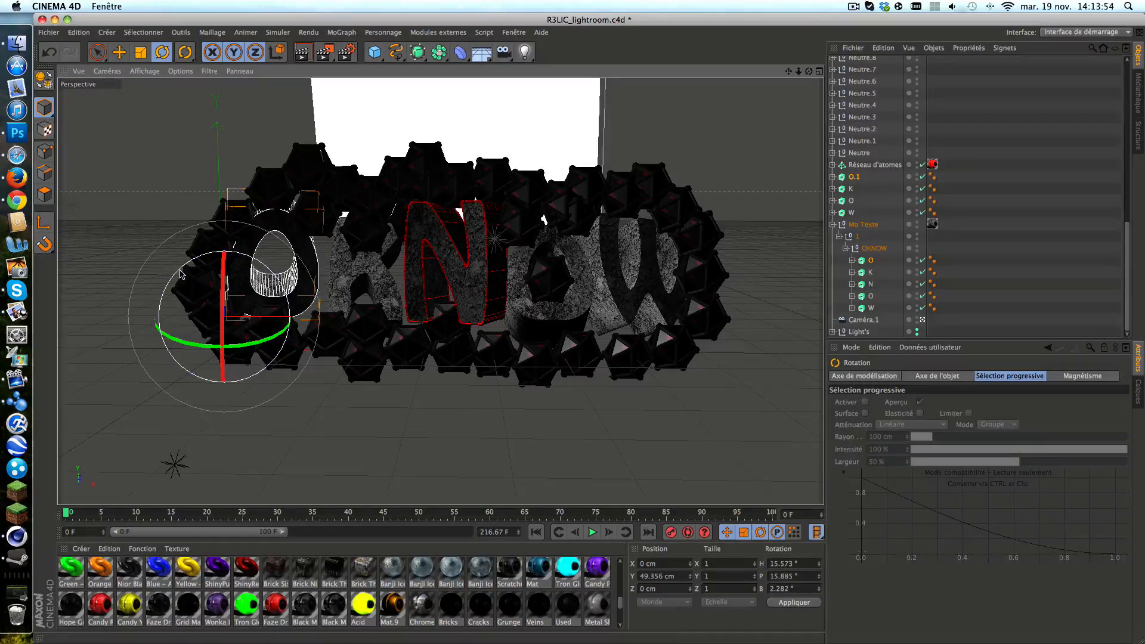
# Move both first-O extrusions to about X 21, Y 38 and Z -0.7 cm, and tilt them further to a pitch of about 23°.
pyautogui.press('e')
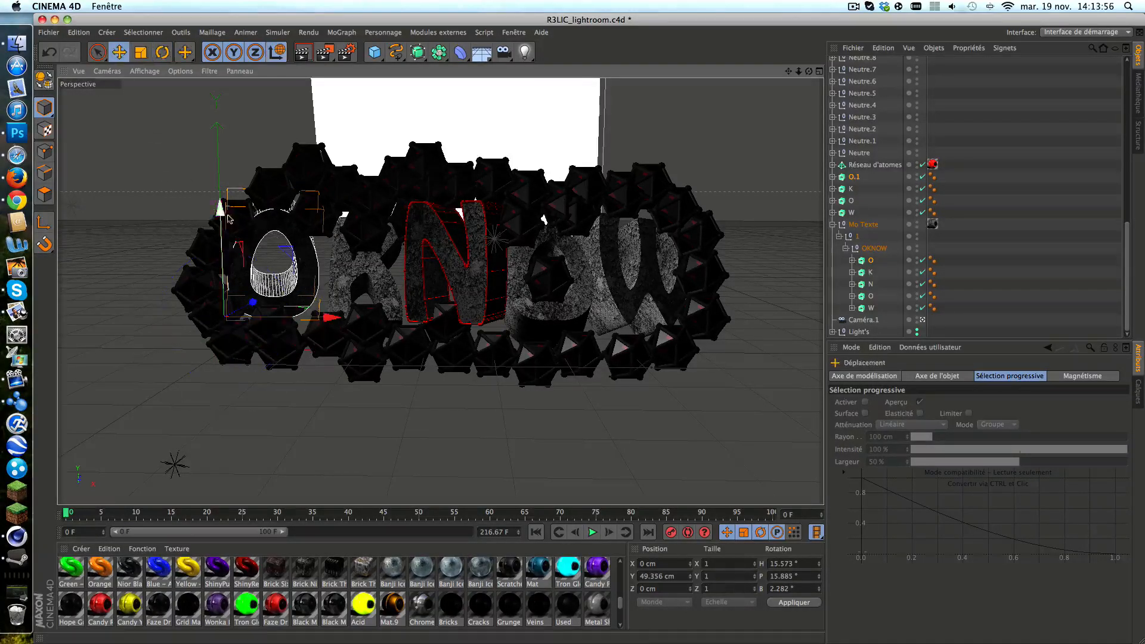
pyautogui.moveTo(253, 223); pyautogui.dragTo(234, 310)
pyautogui.press('r')
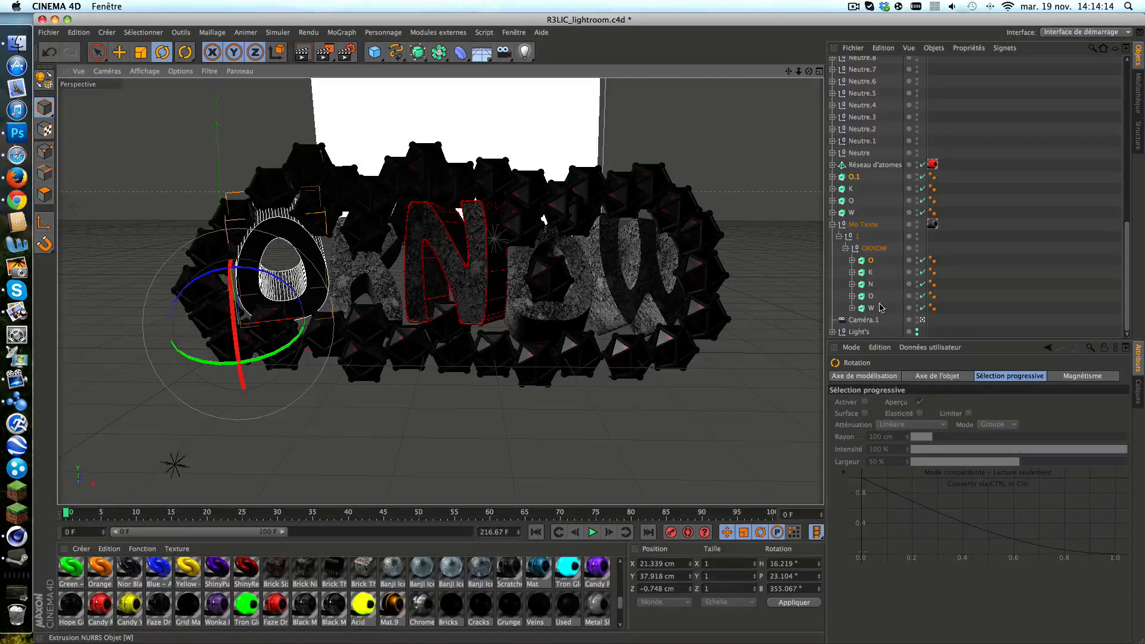
# Rotate both K extrusions to about H 6°, P -9°, B 3° and move them to about X 144, Y 27, Z -3 cm.
pyautogui.click(865, 273)
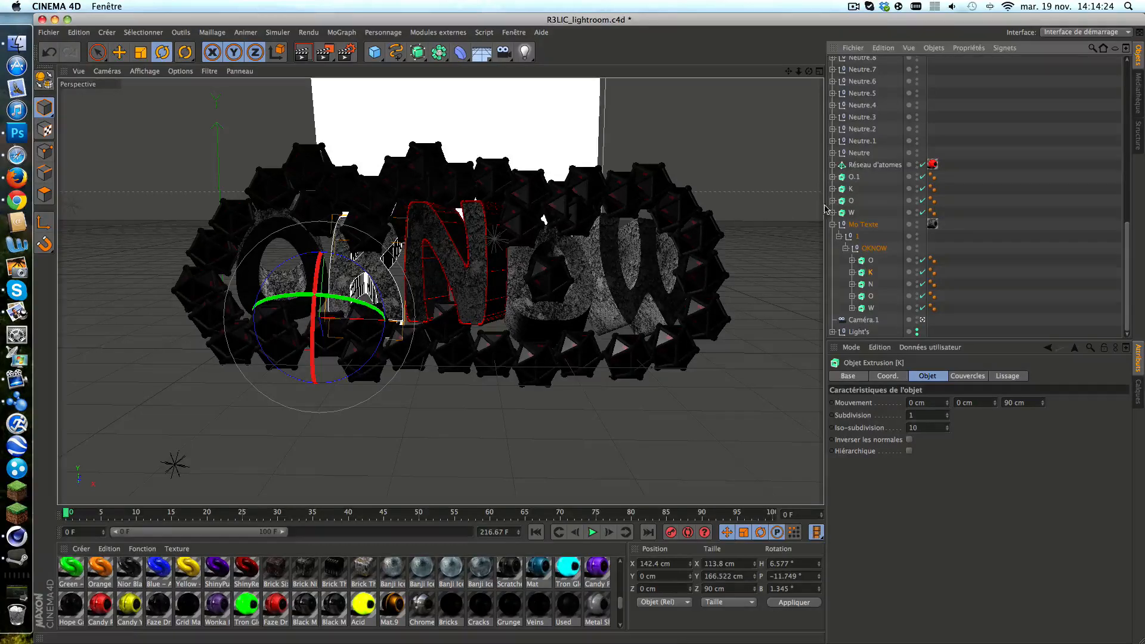
pyautogui.keyDown('shift'); pyautogui.click(851, 189); pyautogui.keyUp('shift')
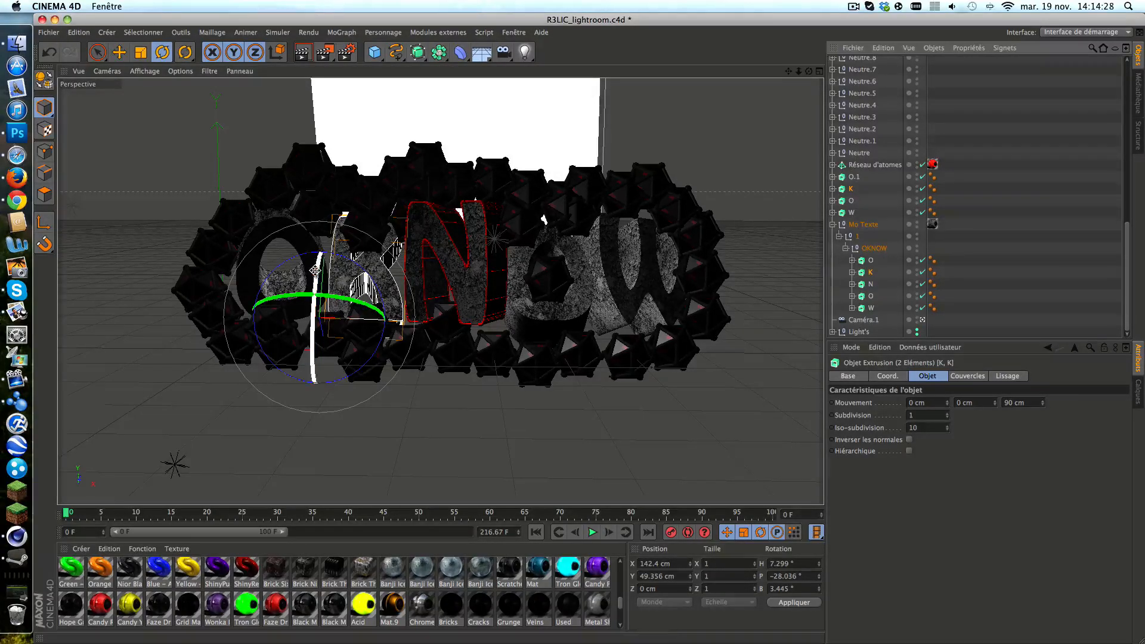
pyautogui.moveTo(315, 270); pyautogui.dragTo(310, 299)
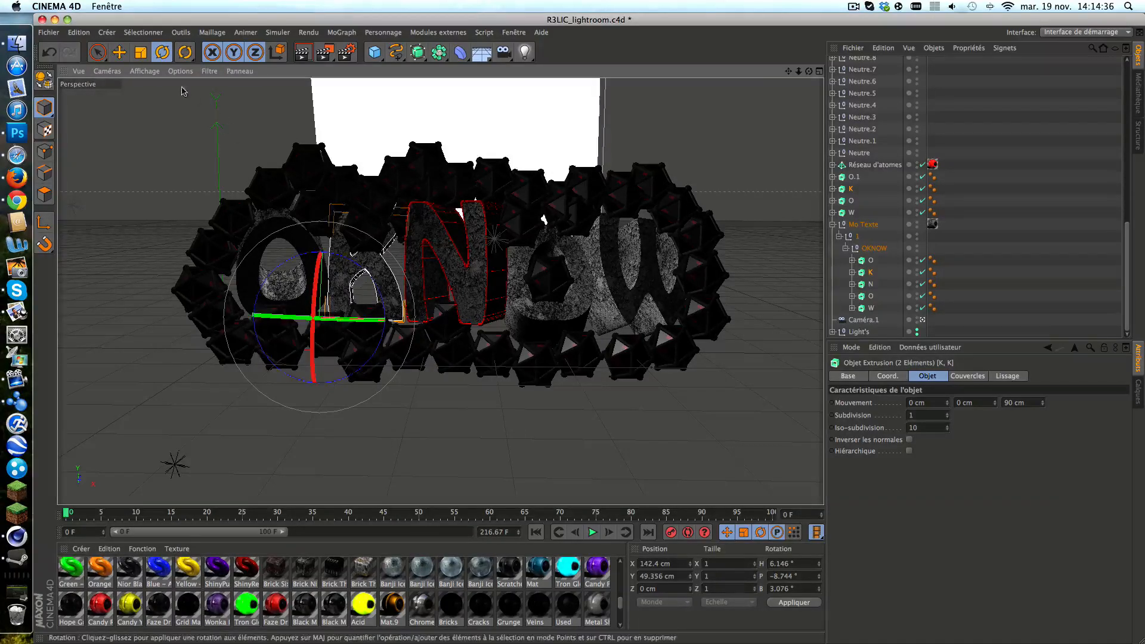
pyautogui.press('e')
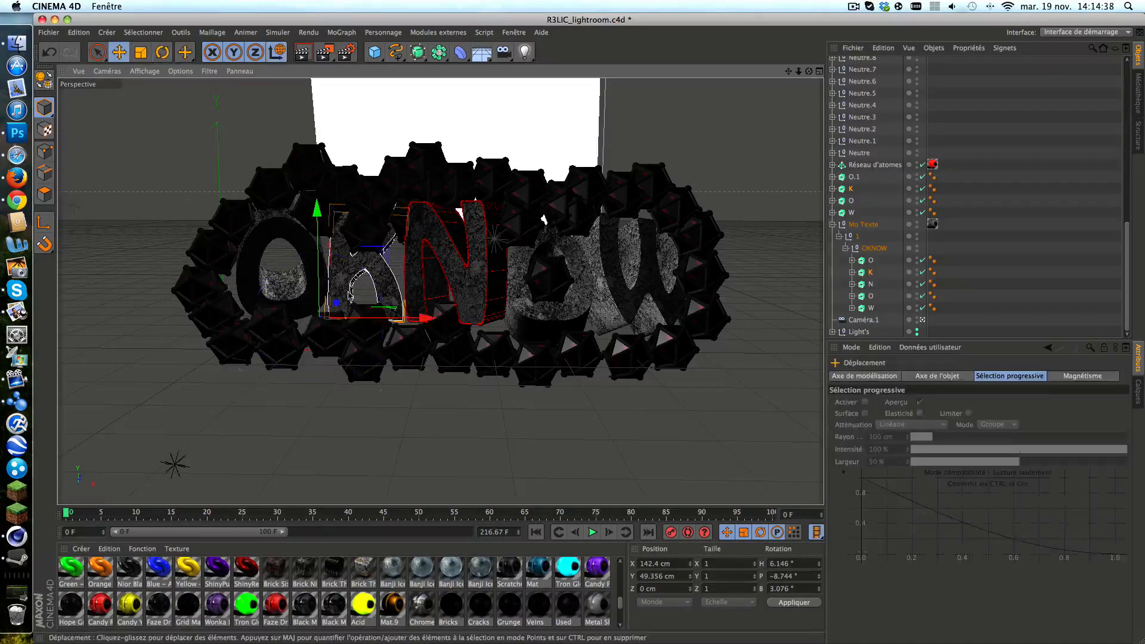
pyautogui.moveTo(353, 275)
pyautogui.mouseDown()
pyautogui.moveTo(354, 295)
pyautogui.moveTo(343, 280)
pyautogui.mouseUp()
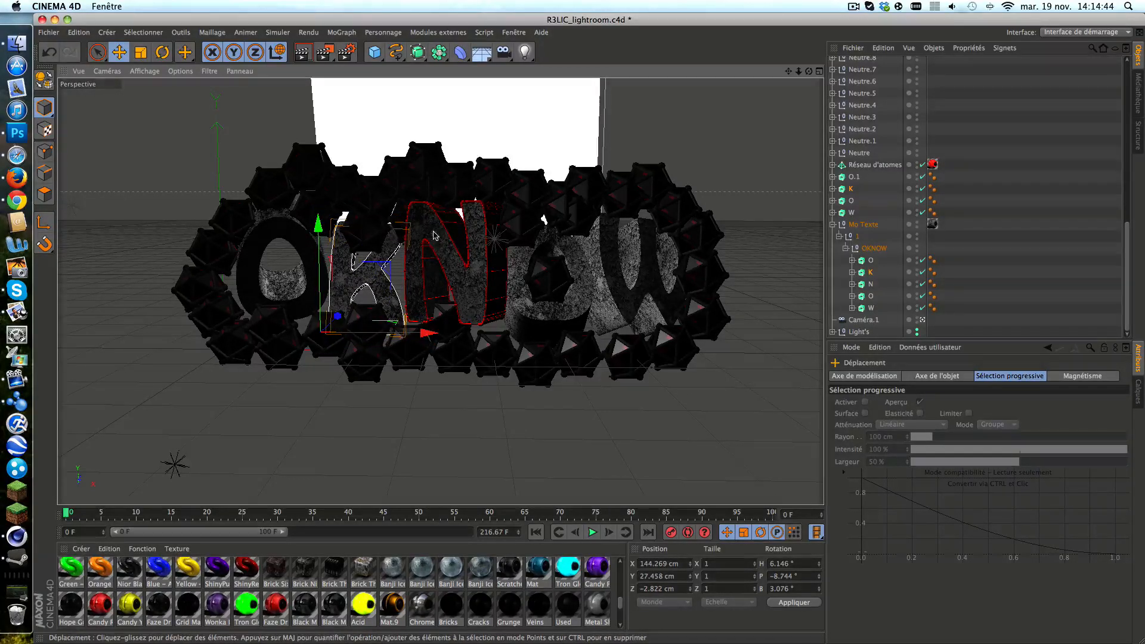
# Find the solid group covering the top of the K among the null objects and delete it.
pyautogui.scroll(10, 994, 247)
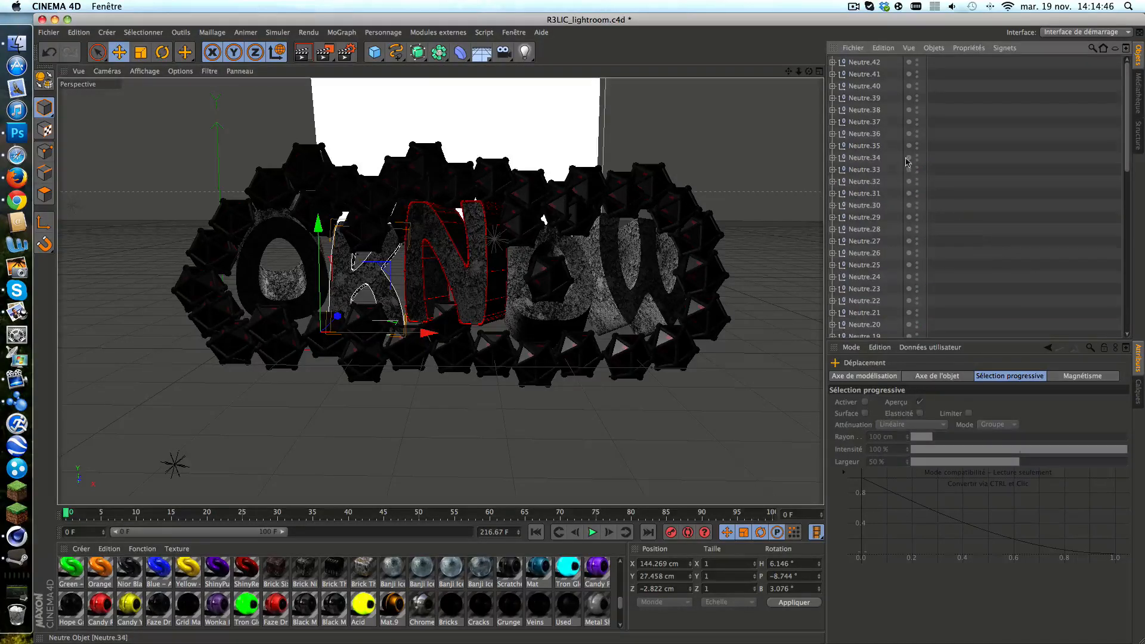
pyautogui.click(875, 110)
pyautogui.click(873, 122)
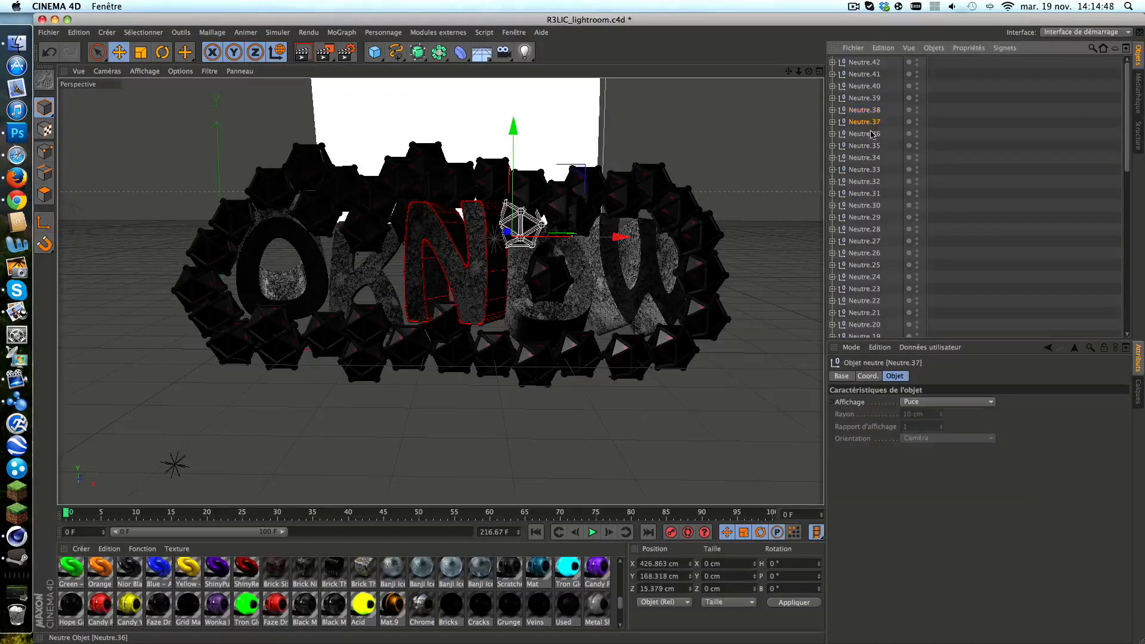
pyautogui.click(871, 146)
pyautogui.click(871, 157)
pyautogui.click(870, 182)
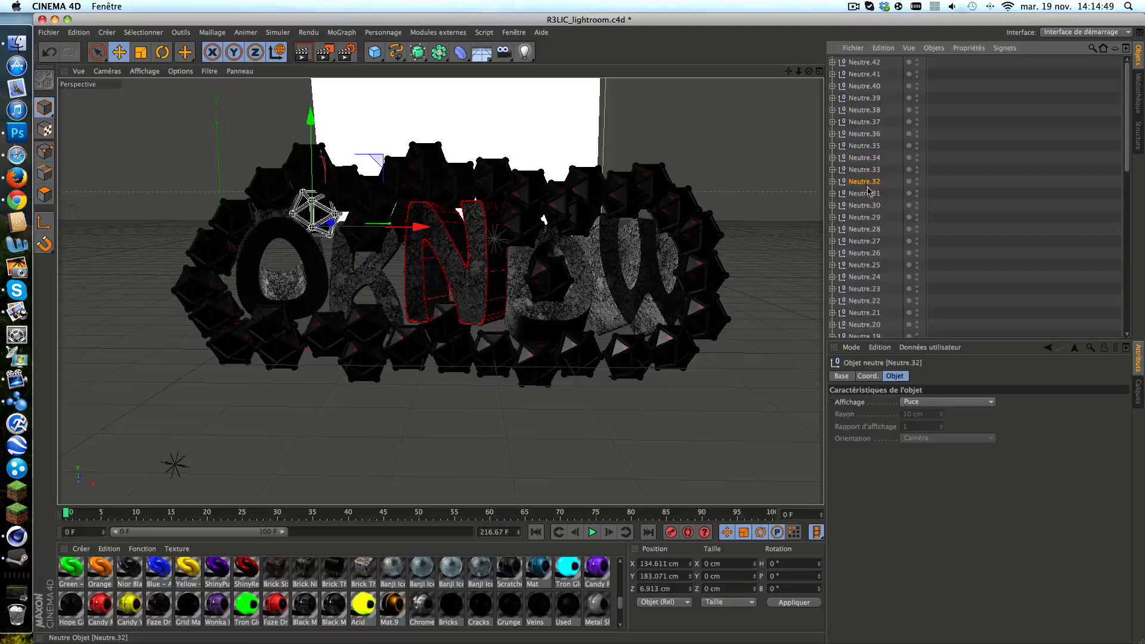
pyautogui.click(869, 217)
pyautogui.click(870, 253)
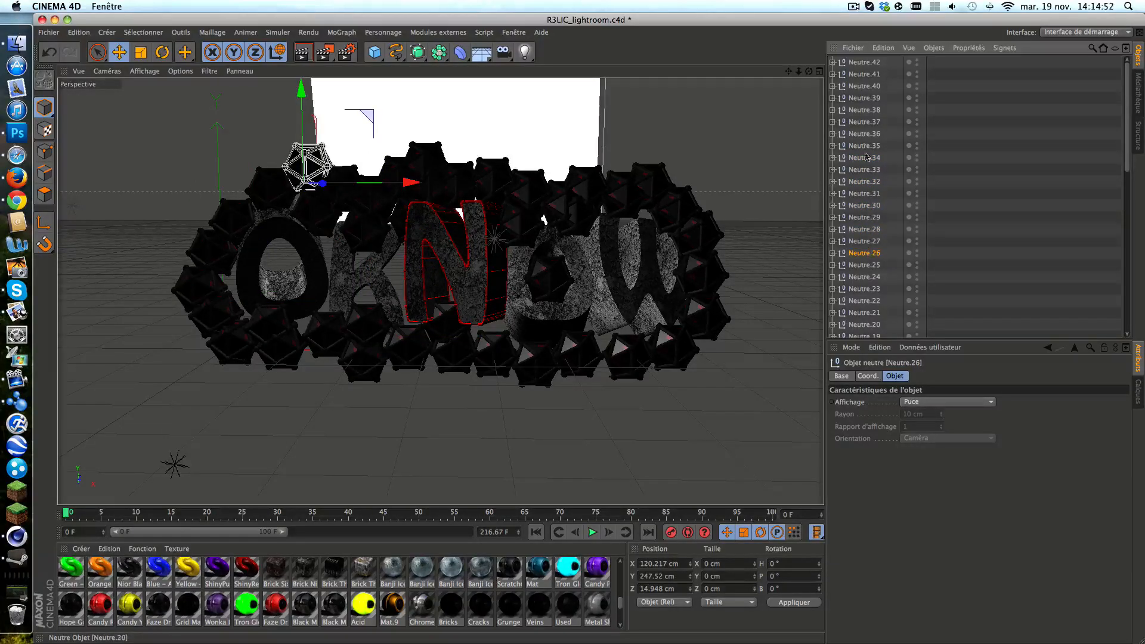
pyautogui.click(853, 75)
pyautogui.click(859, 89)
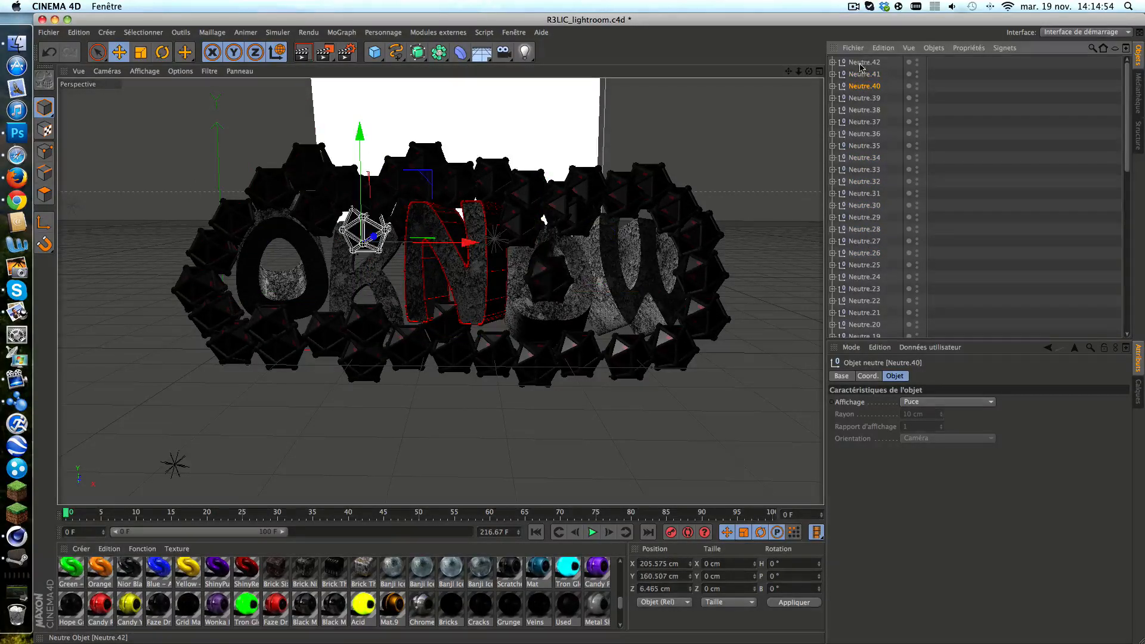
pyautogui.click(862, 64)
pyautogui.click(864, 87)
pyautogui.press('Delete')
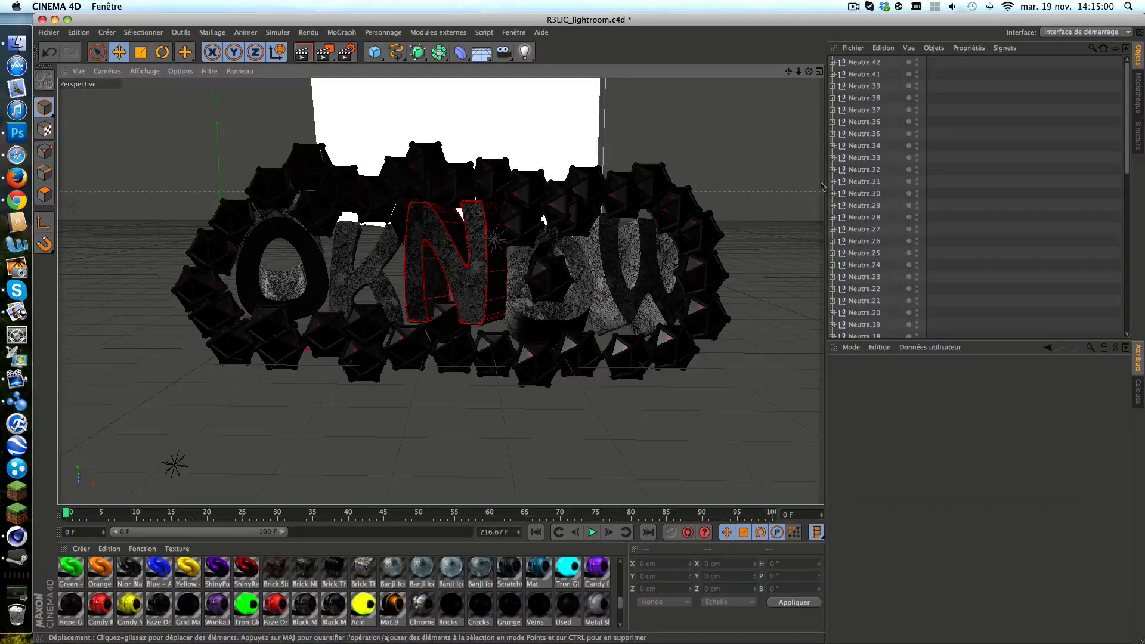
# Move both K extrusions to about X 148, Y 46, Z 0 cm and rotate them to about H 352°, P -9°, B 1°.
pyautogui.scroll(-10, 864, 189)
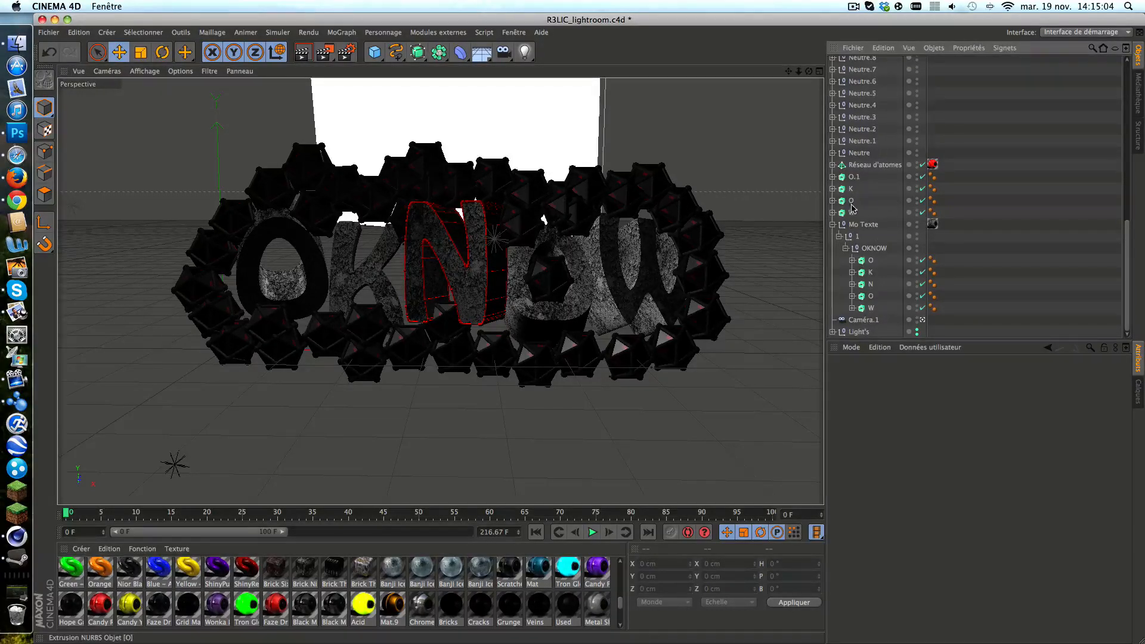
pyautogui.click(851, 189)
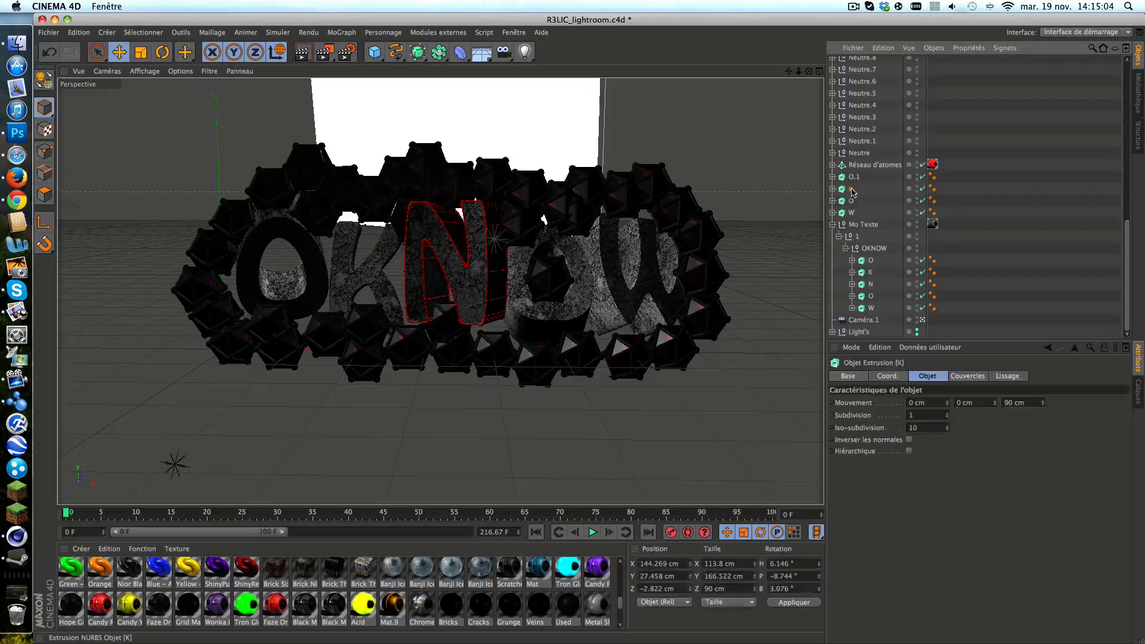
pyautogui.keyDown('shift'); pyautogui.click(868, 273); pyautogui.keyUp('shift')
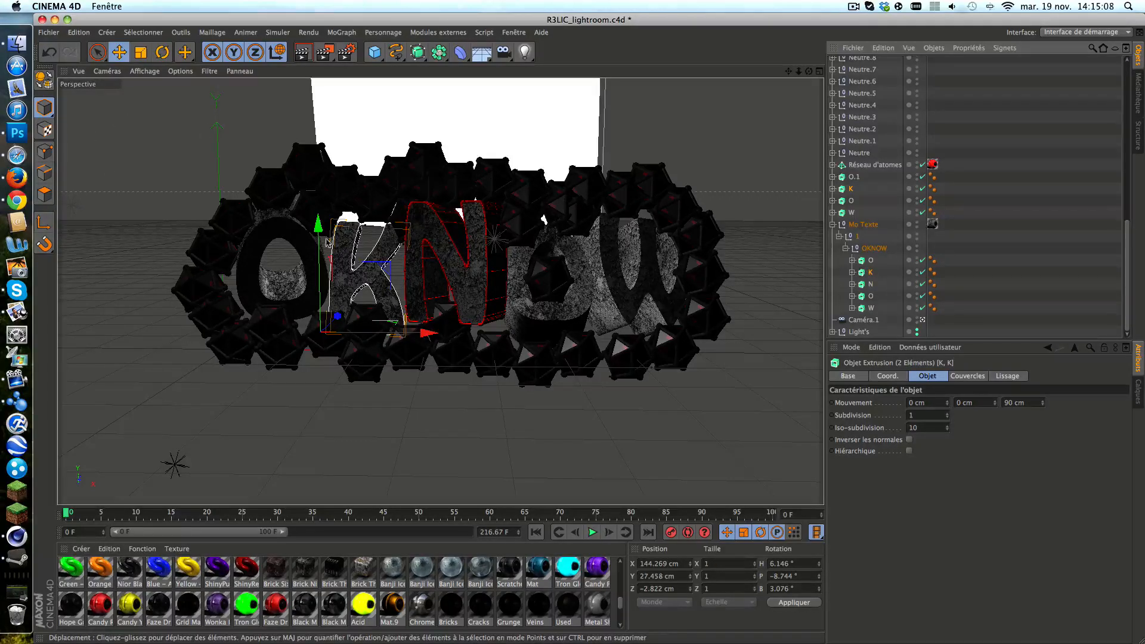
pyautogui.moveTo(345, 277); pyautogui.dragTo(348, 265)
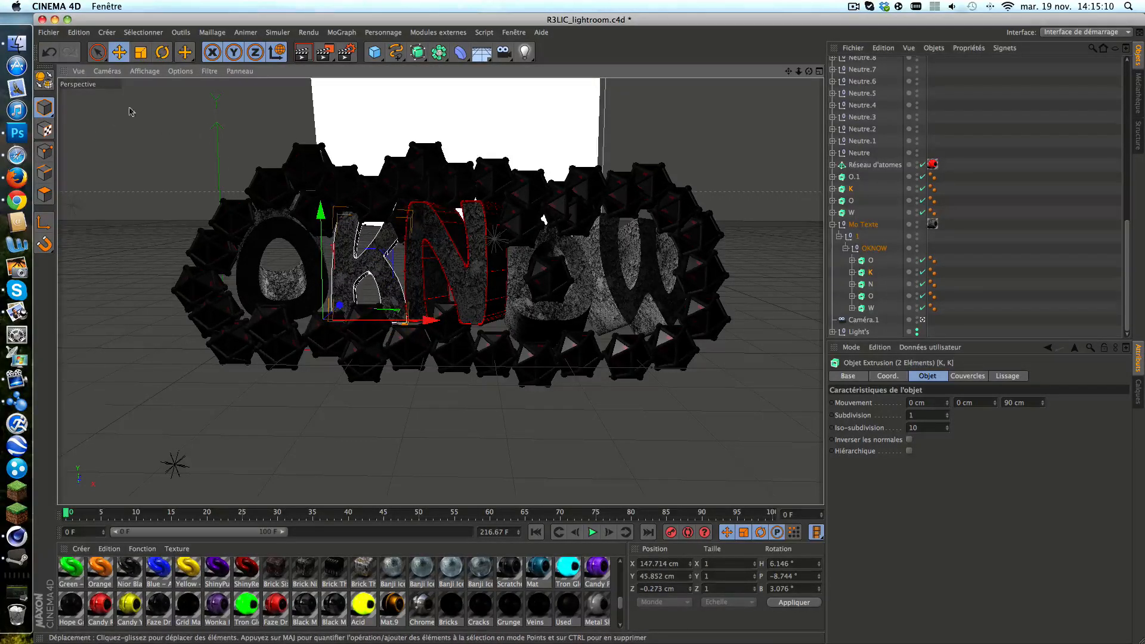
pyautogui.click(162, 52)
pyautogui.moveTo(332, 321); pyautogui.dragTo(353, 322)
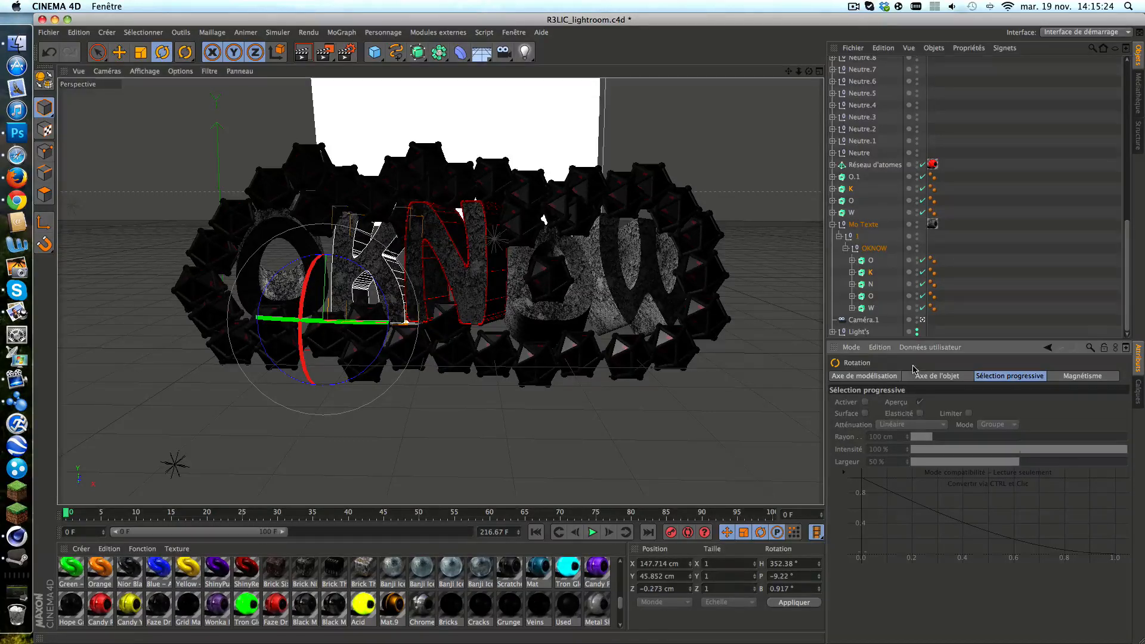
pyautogui.click(979, 323)
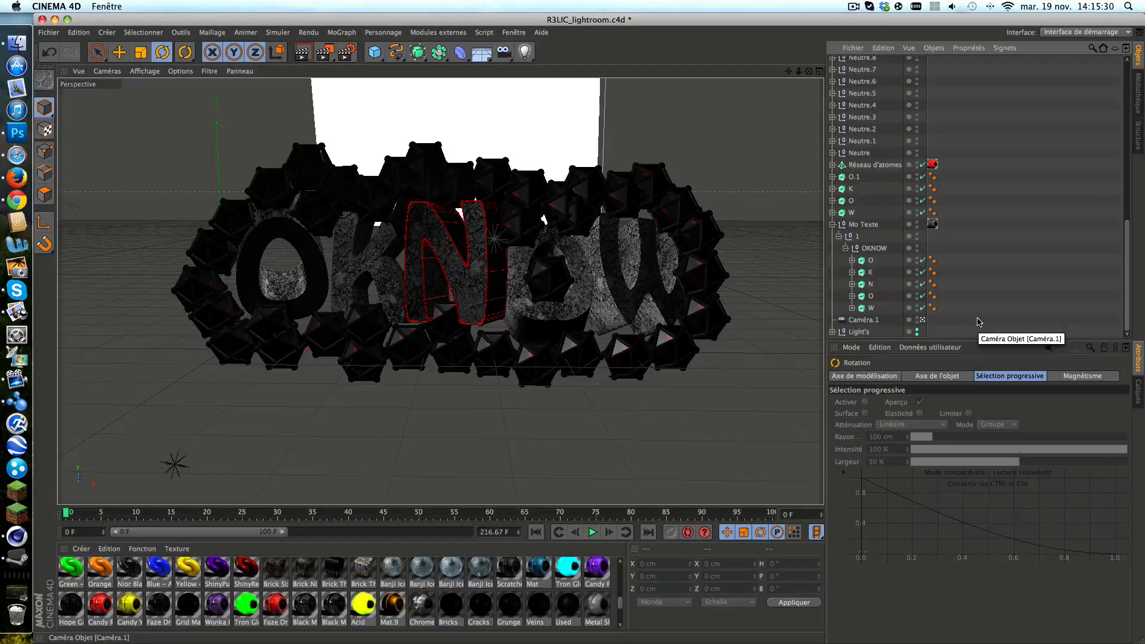
# Paste a copy of the solid group and move it inside the first O, to about X 31, Y 108, Z 198 cm.
pyautogui.scroll(15, 871, 111)
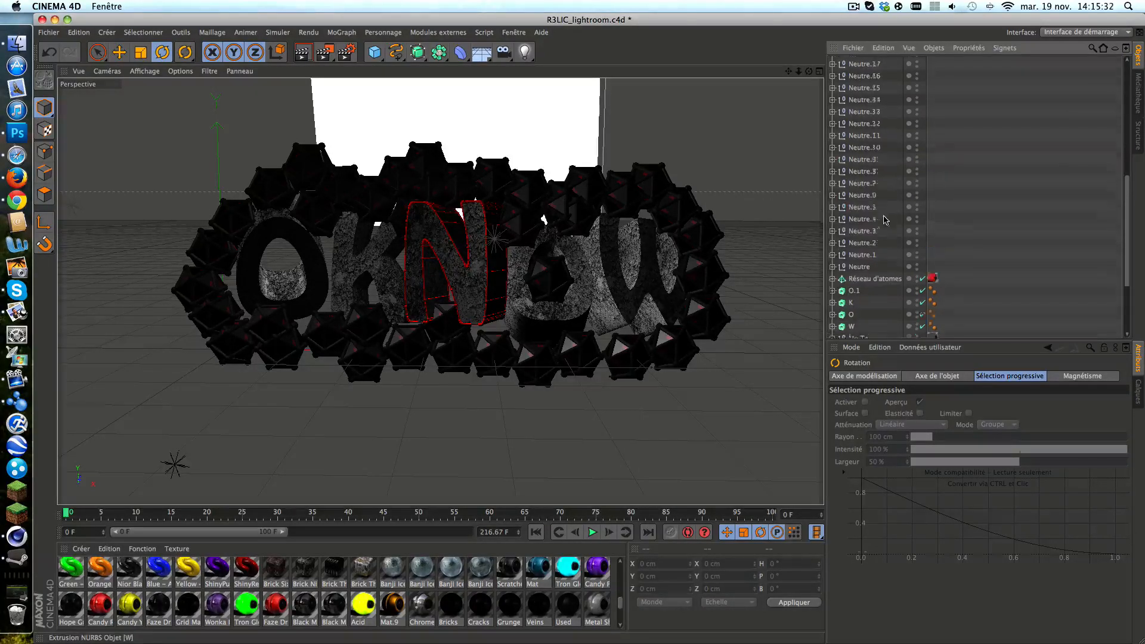
pyautogui.click(847, 64)
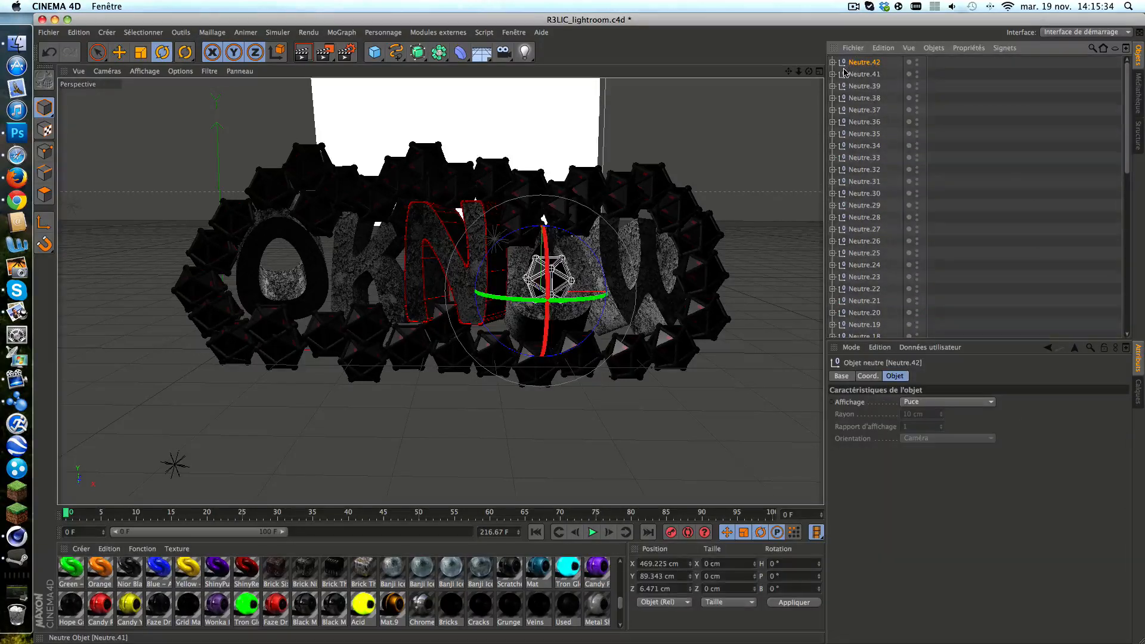
pyautogui.press('super+v')
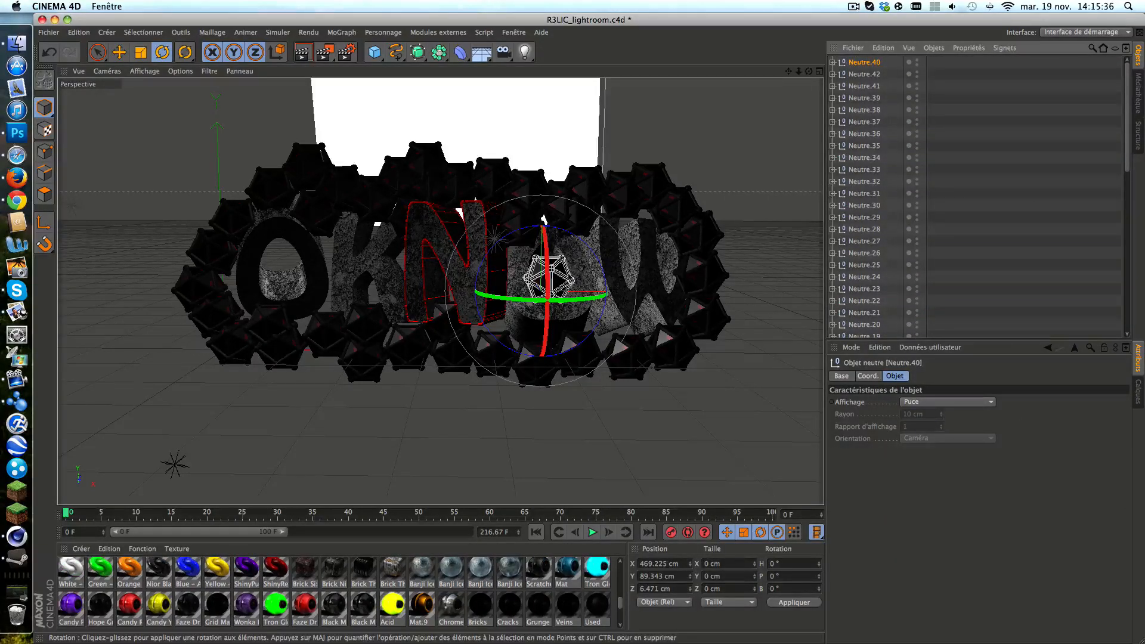
pyautogui.press('e')
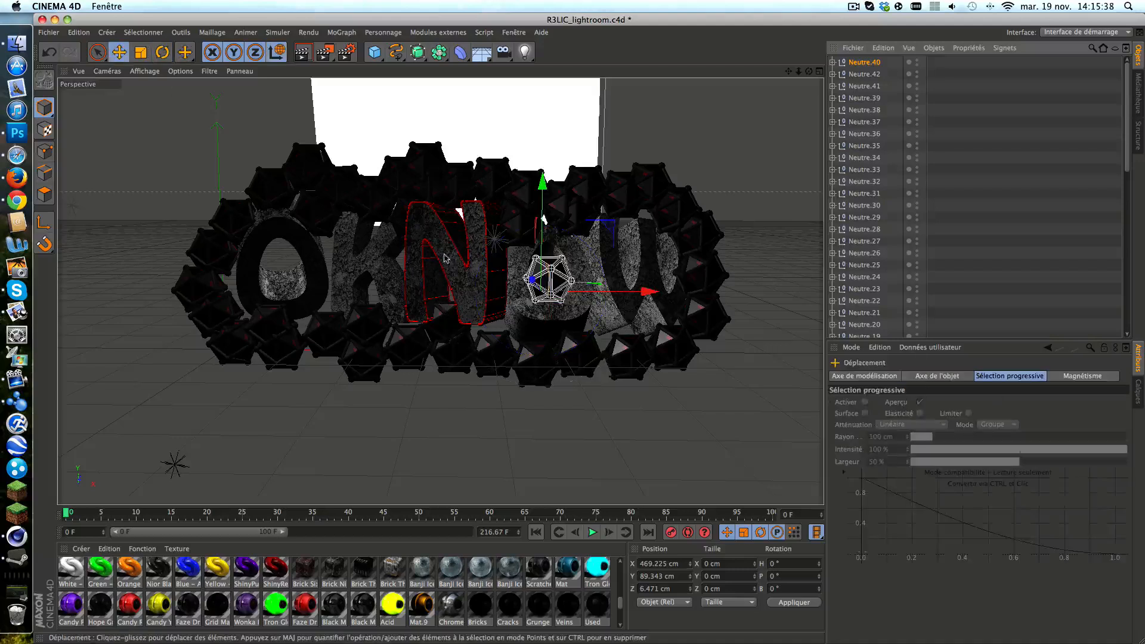
pyautogui.moveTo(540, 289); pyautogui.dragTo(301, 257)
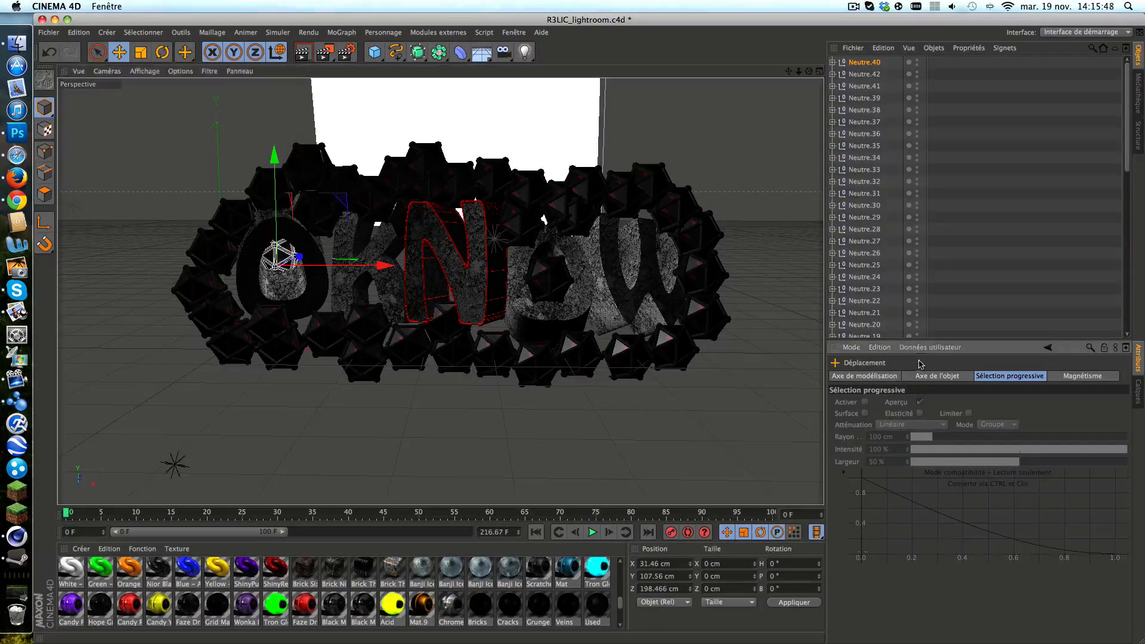
pyautogui.click(865, 264)
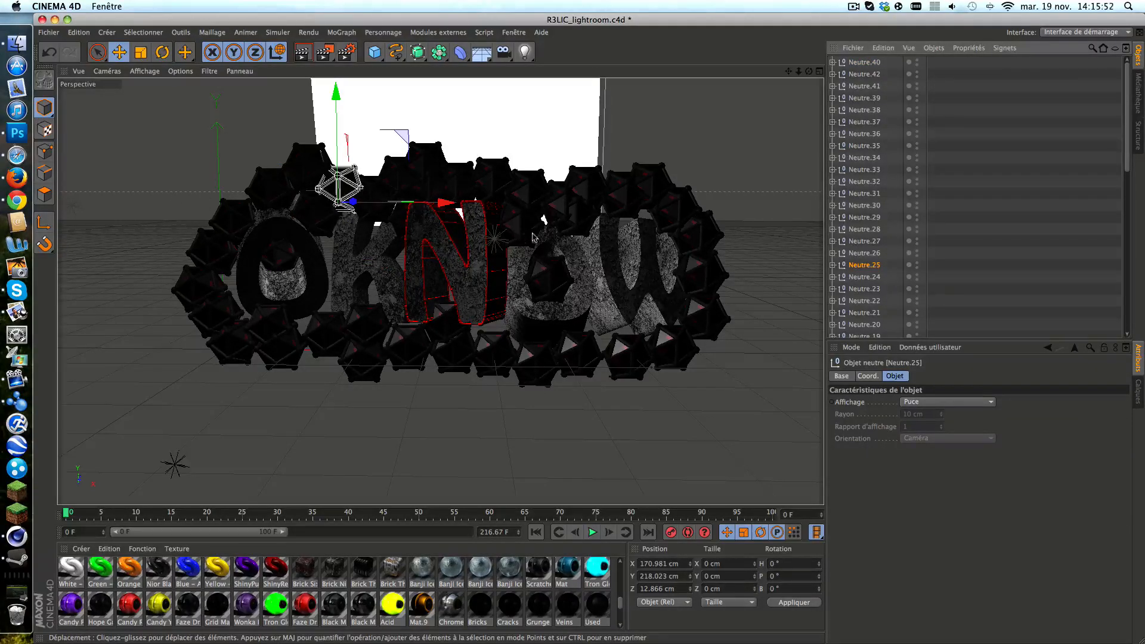
# Delete the overlapping duplicate atom array and platonic solid of Neutre.41 inside the second O.
pyautogui.click(550, 275)
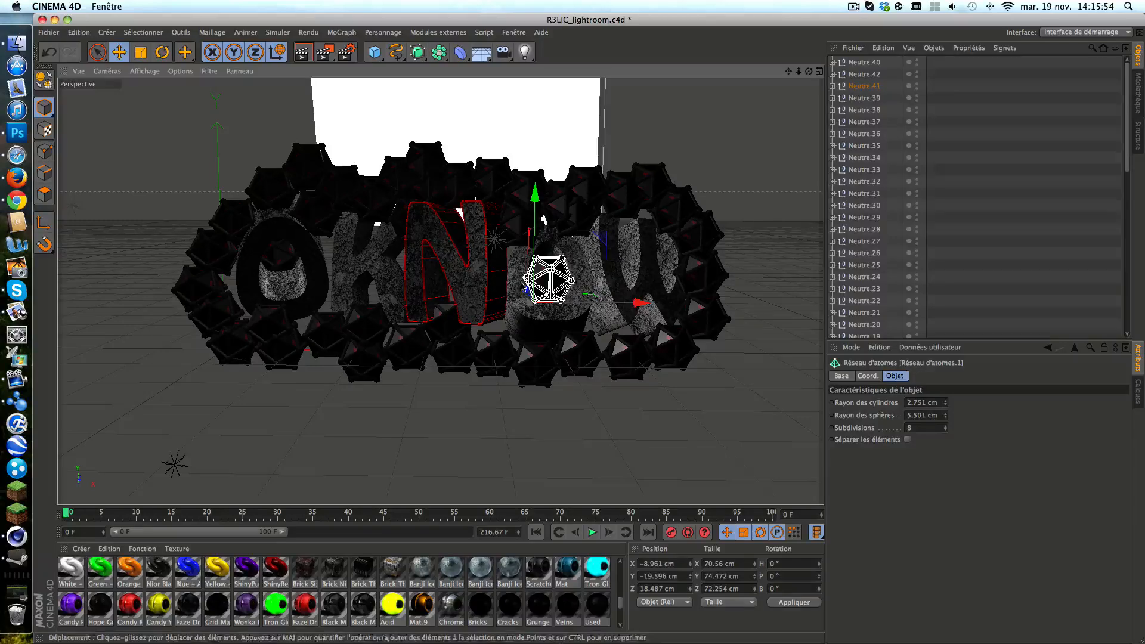
pyautogui.moveTo(523, 287); pyautogui.dragTo(543, 439)
pyautogui.click(787, 405)
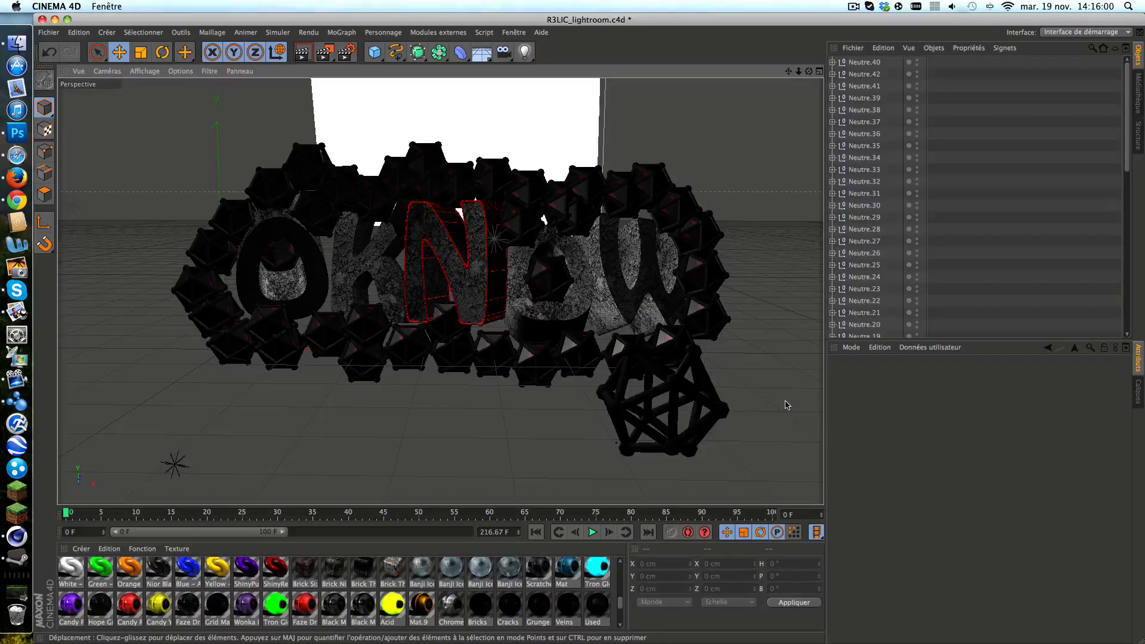
pyautogui.click(678, 391)
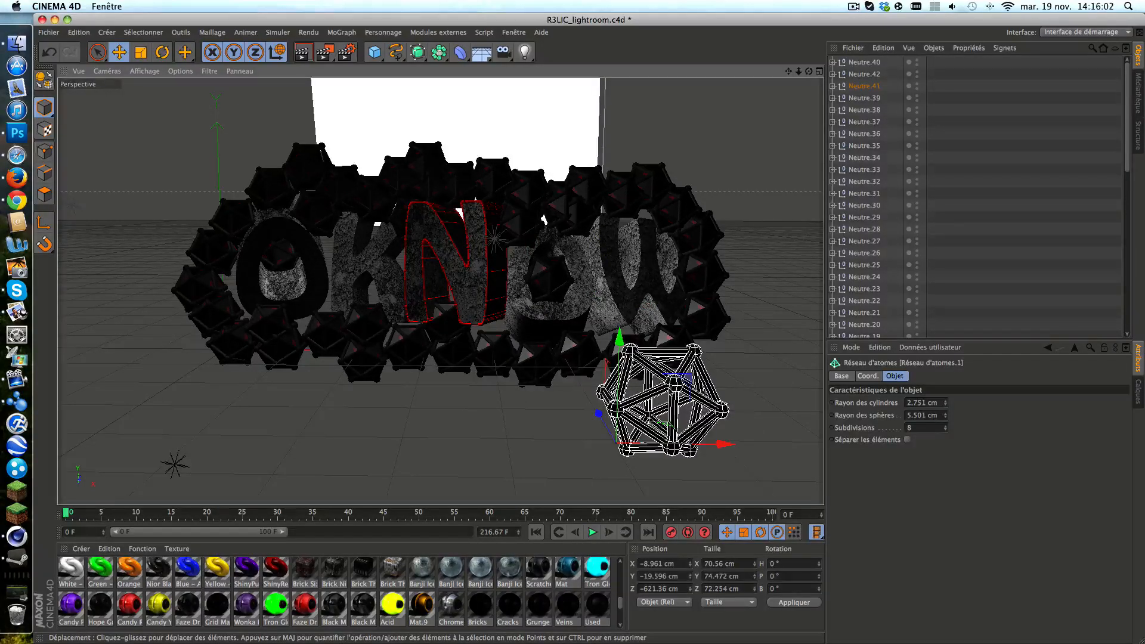
pyautogui.press('Delete')
pyautogui.click(544, 282)
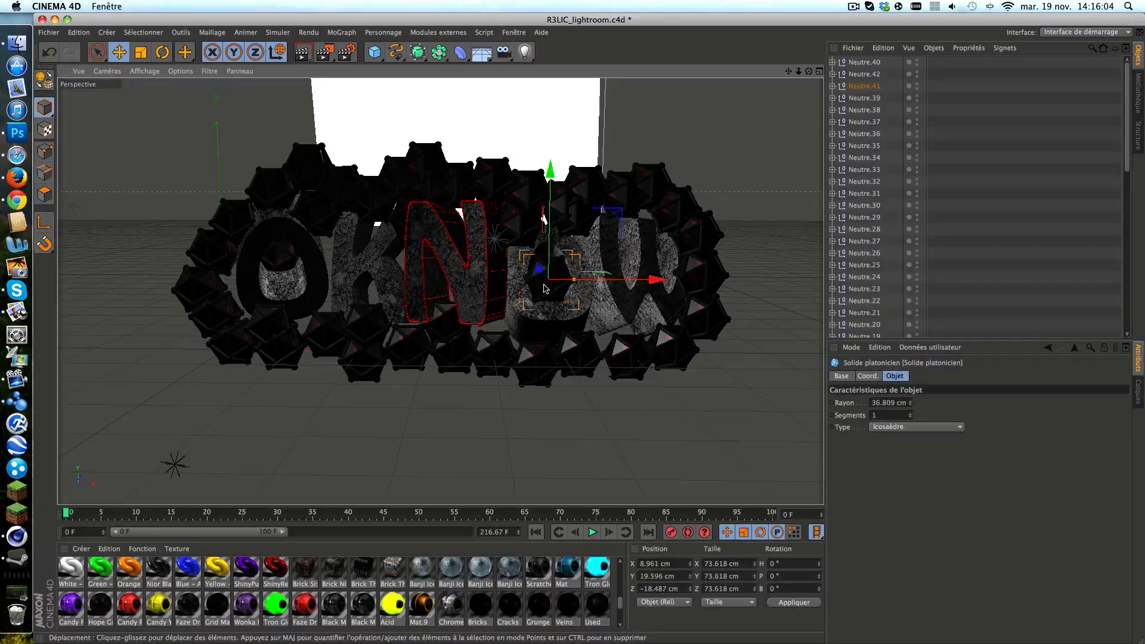
pyautogui.moveTo(541, 272)
pyautogui.mouseDown()
pyautogui.moveTo(519, 254)
pyautogui.moveTo(548, 234)
pyautogui.moveTo(603, 328)
pyautogui.moveTo(626, 329)
pyautogui.moveTo(542, 269)
pyautogui.mouseUp()
pyautogui.press('Delete')
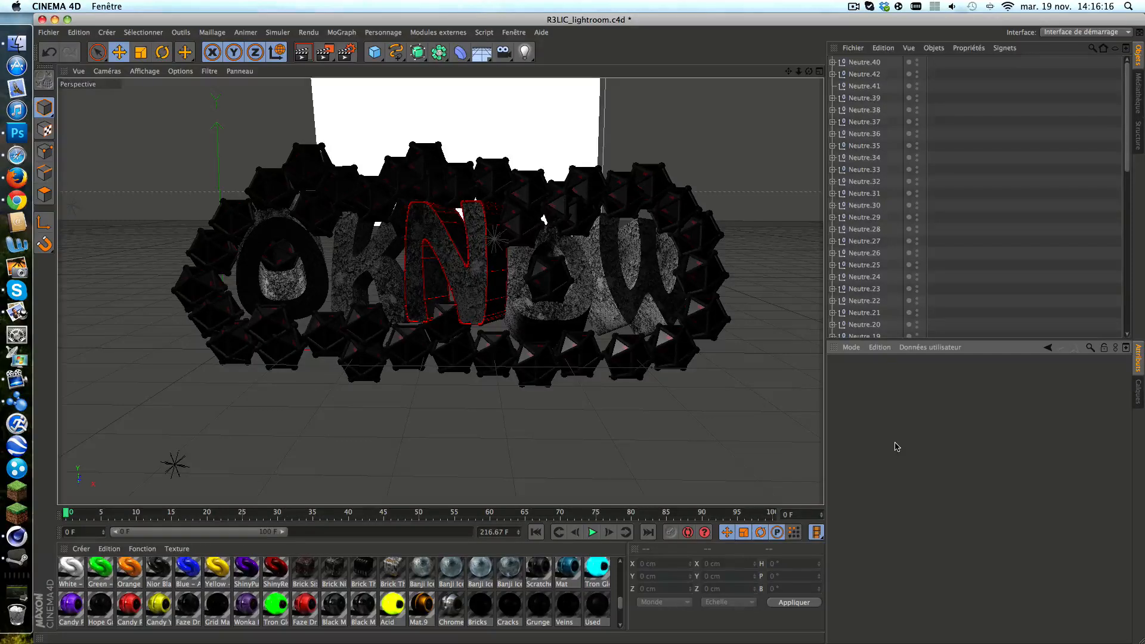
pyautogui.click(267, 330)
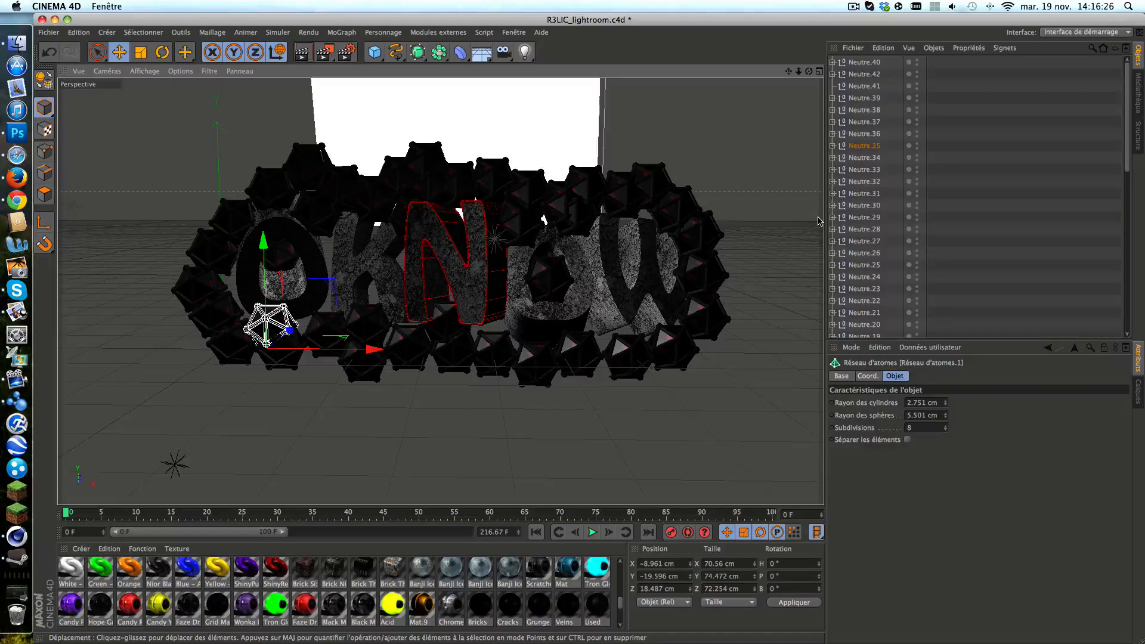
pyautogui.keyDown('ctrl'); pyautogui.click(865, 241); pyautogui.keyUp('ctrl')
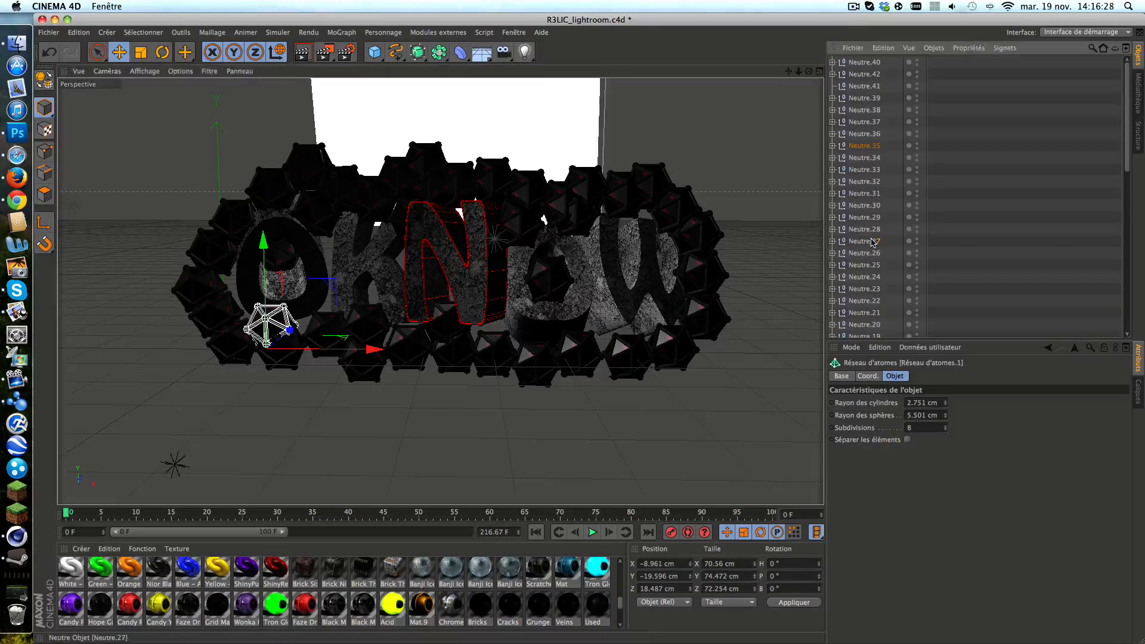
pyautogui.keyDown('ctrl'); pyautogui.click(864, 74); pyautogui.keyUp('ctrl')
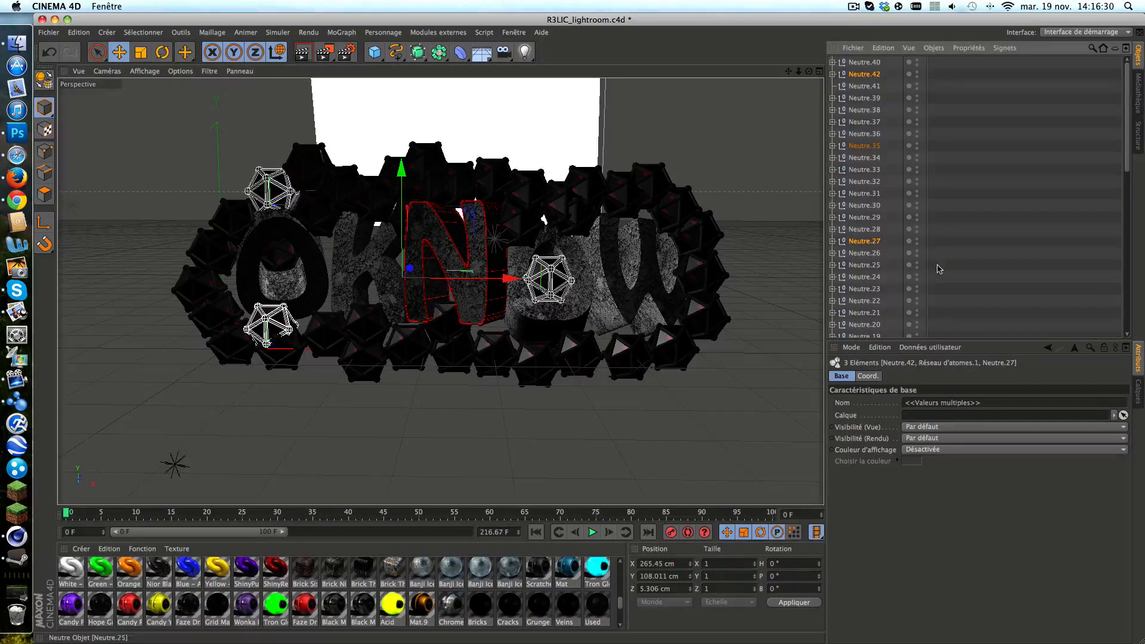
pyautogui.keyDown('ctrl'); pyautogui.click(872, 311); pyautogui.keyUp('ctrl')
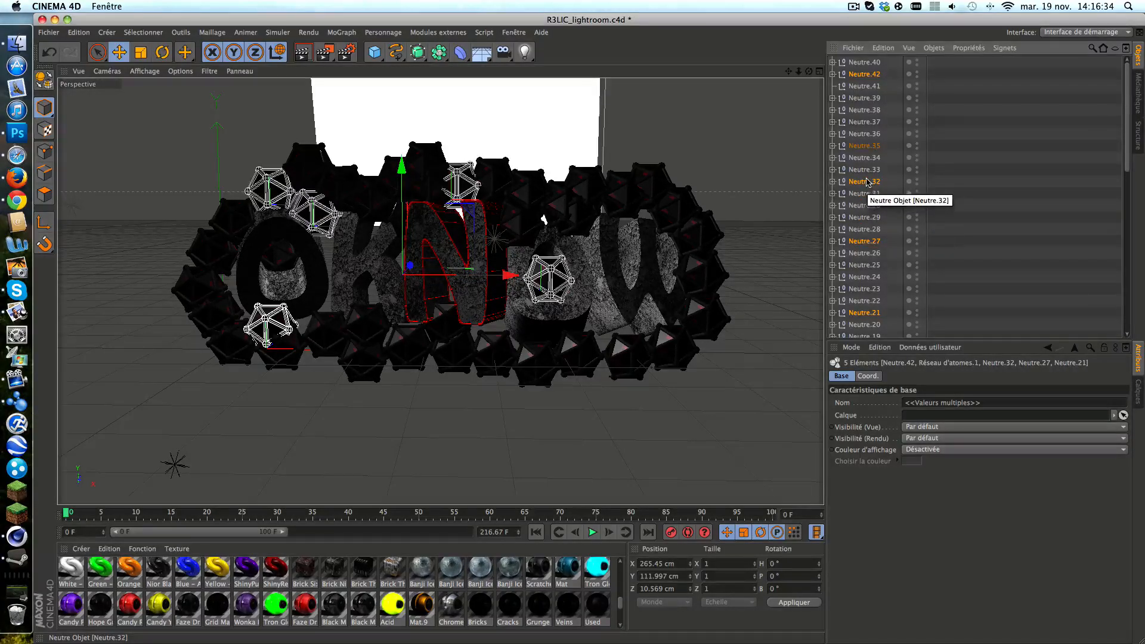
pyautogui.click(865, 183)
# Select Neutre.41, Neutre.37, Neutre.34, Neutre.30, Neutre.22 and Neutre.20 together and rotate them to a bank of about 1°.
pyautogui.click(866, 87)
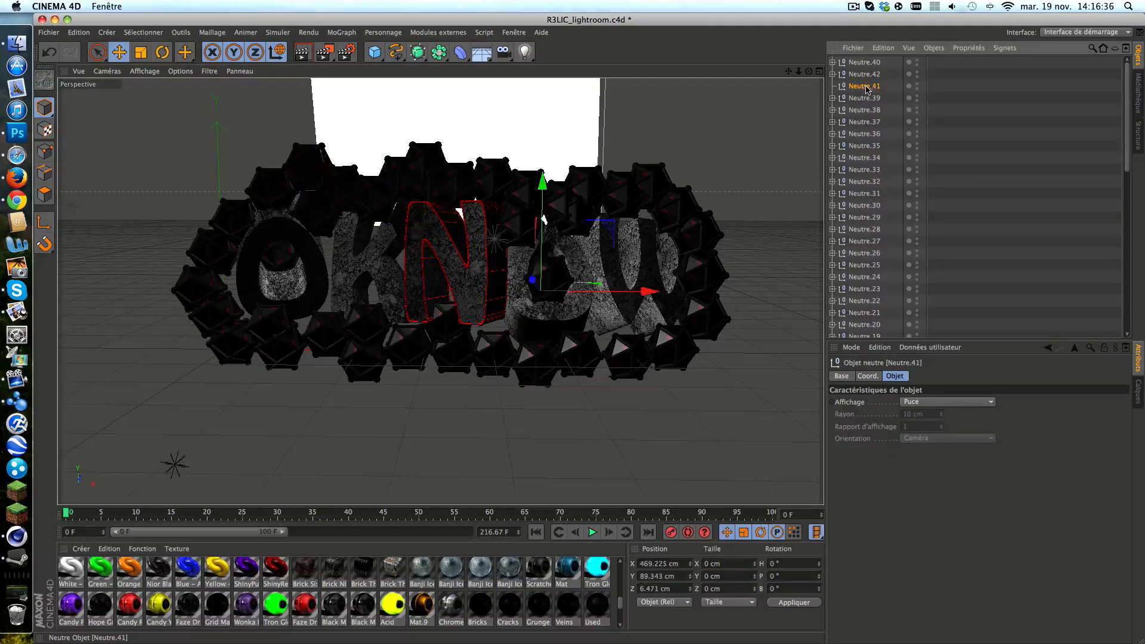
pyautogui.keyDown('ctrl'); pyautogui.click(865, 301); pyautogui.keyUp('ctrl')
pyautogui.keyDown('ctrl'); pyautogui.click(866, 207); pyautogui.keyUp('ctrl')
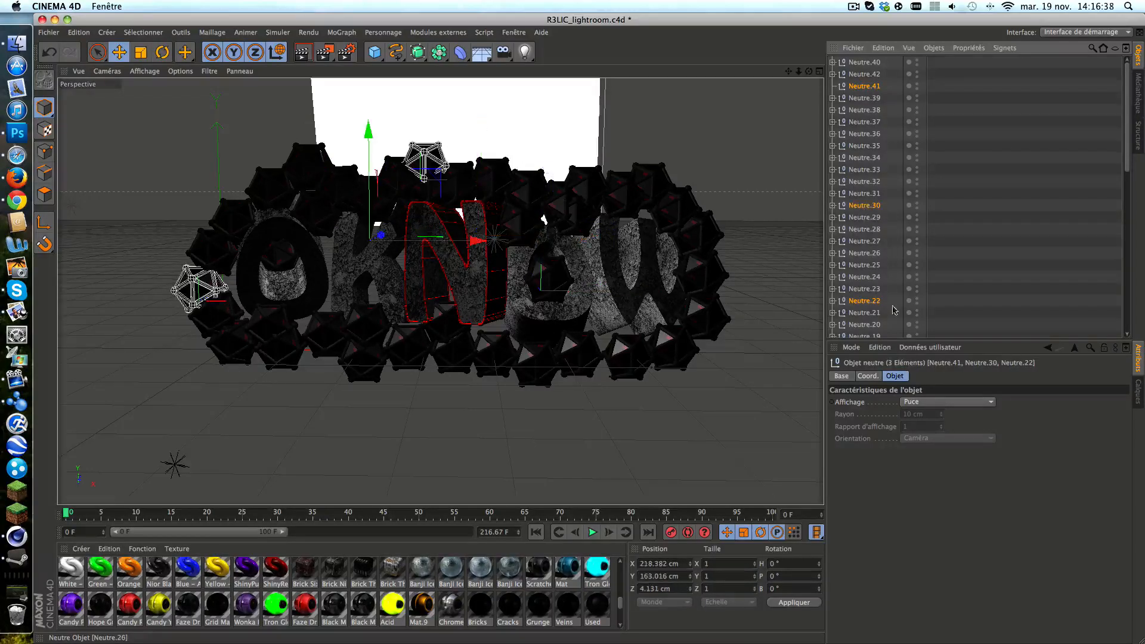
pyautogui.keyDown('ctrl'); pyautogui.click(873, 327); pyautogui.keyUp('ctrl')
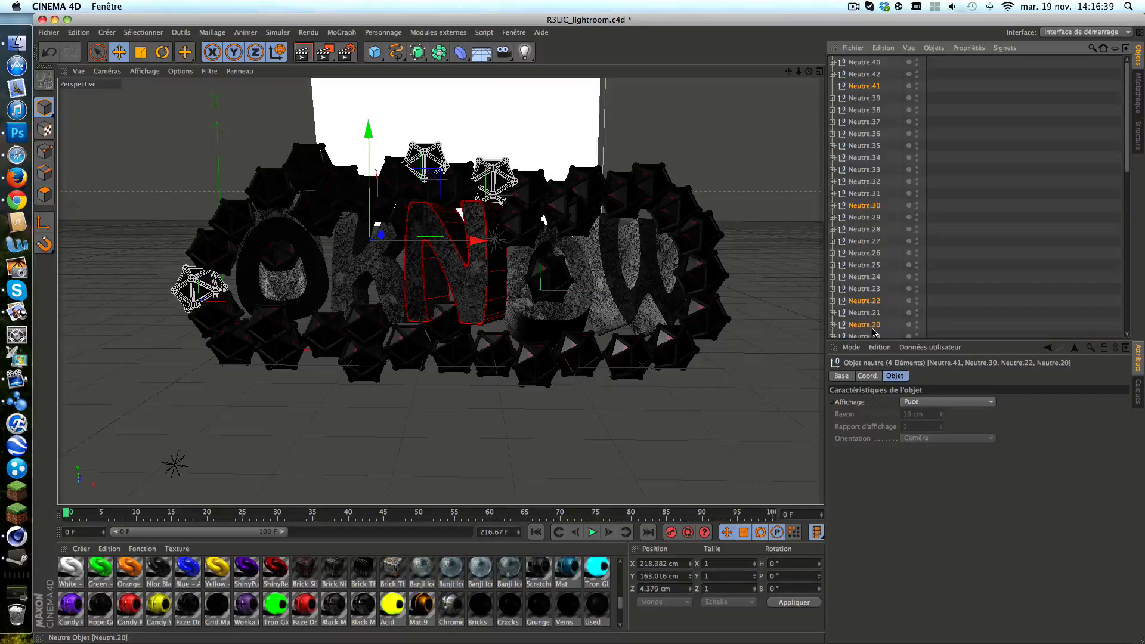
pyautogui.keyDown('ctrl'); pyautogui.click(870, 121); pyautogui.keyUp('ctrl')
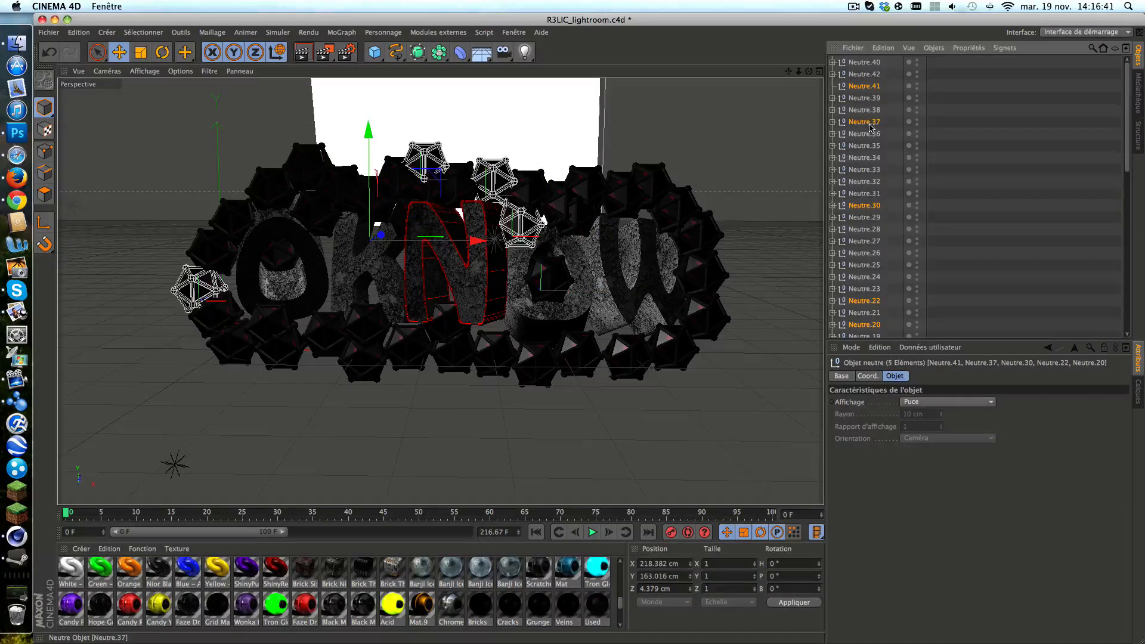
pyautogui.keyDown('ctrl'); pyautogui.click(866, 158); pyautogui.keyUp('ctrl')
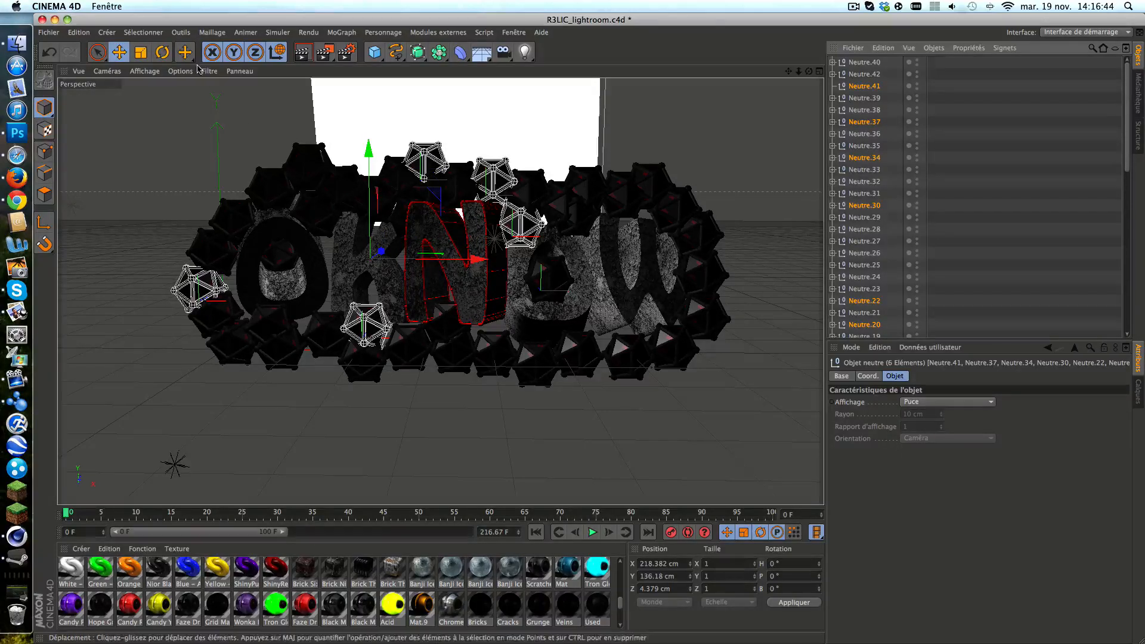
pyautogui.press('r')
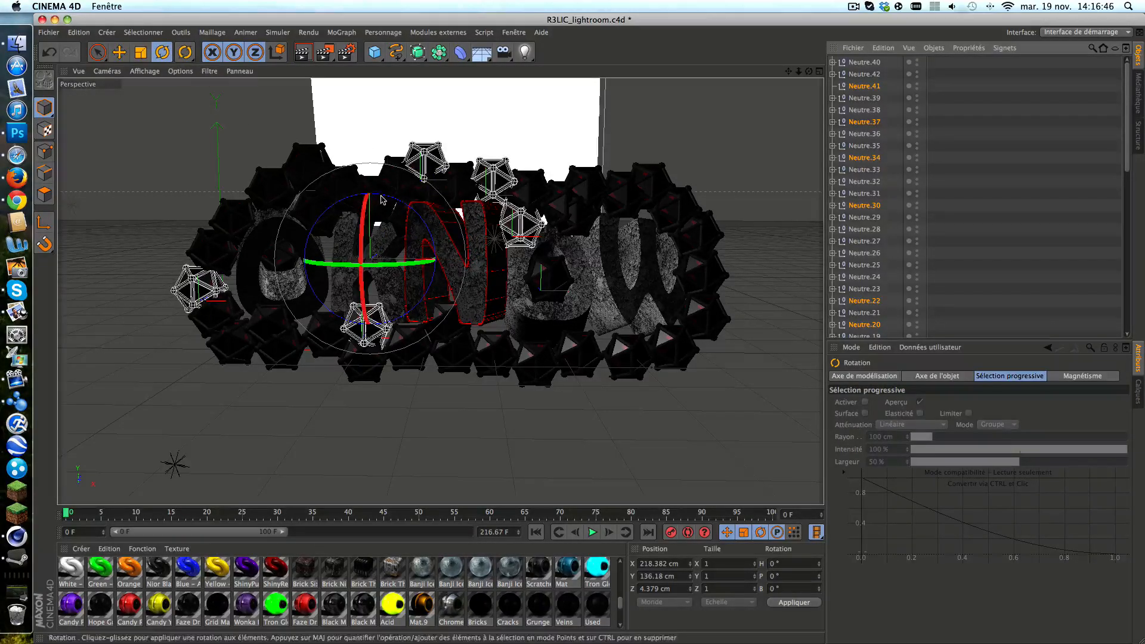
pyautogui.moveTo(372, 195); pyautogui.dragTo(389, 160)
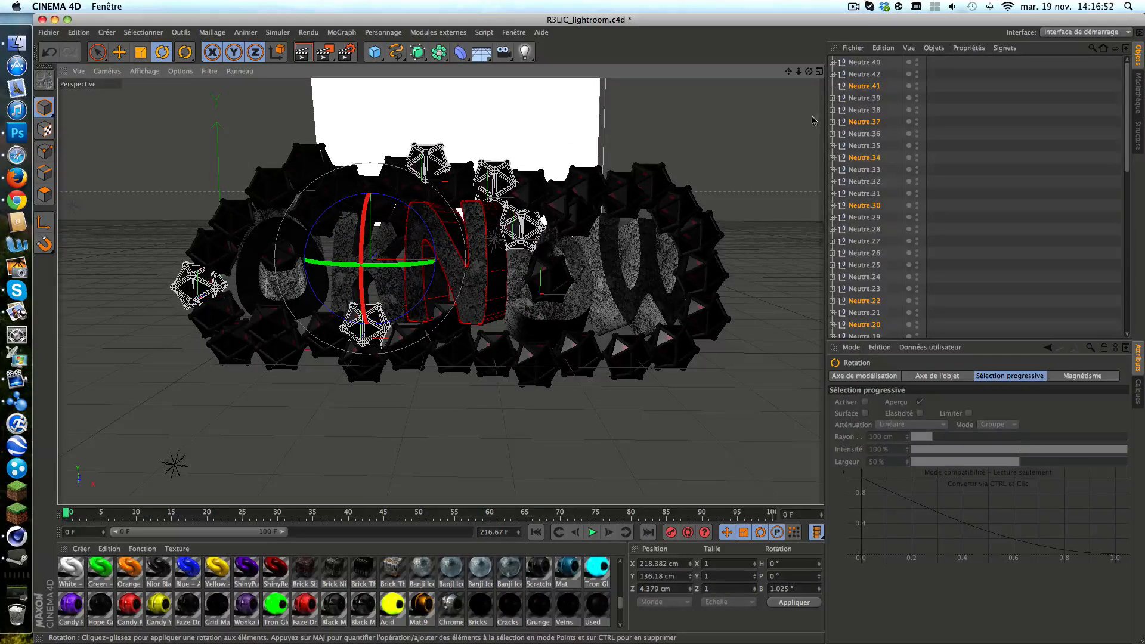
# Expand Neutre.42 and rotate only its platonic solid inside the atom array of the second O.
pyautogui.click(866, 87)
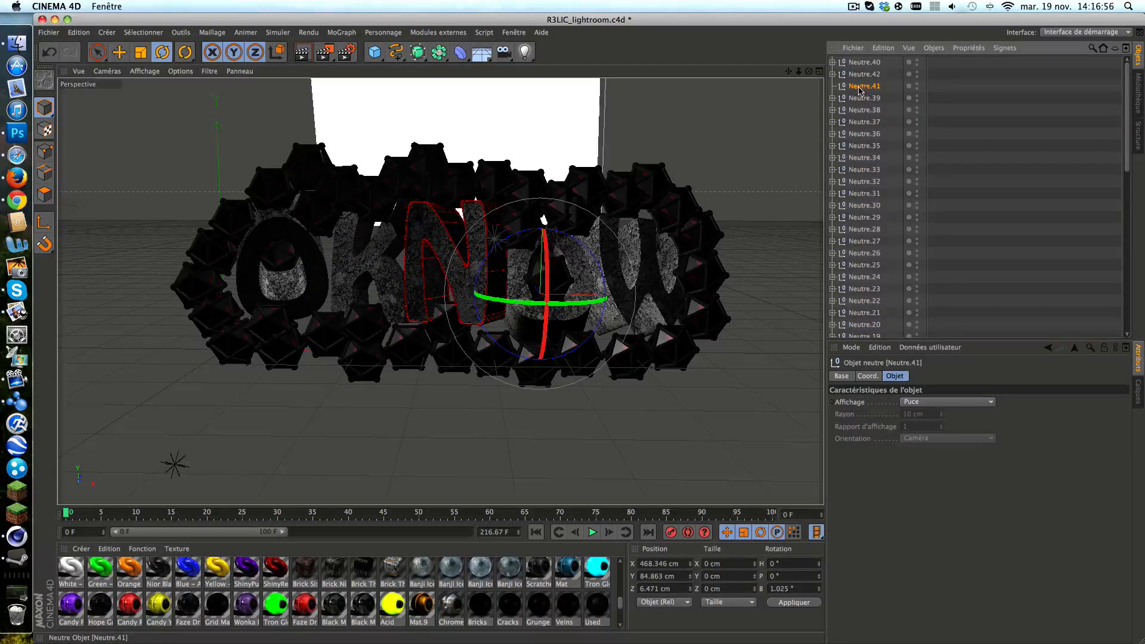
pyautogui.click(832, 74)
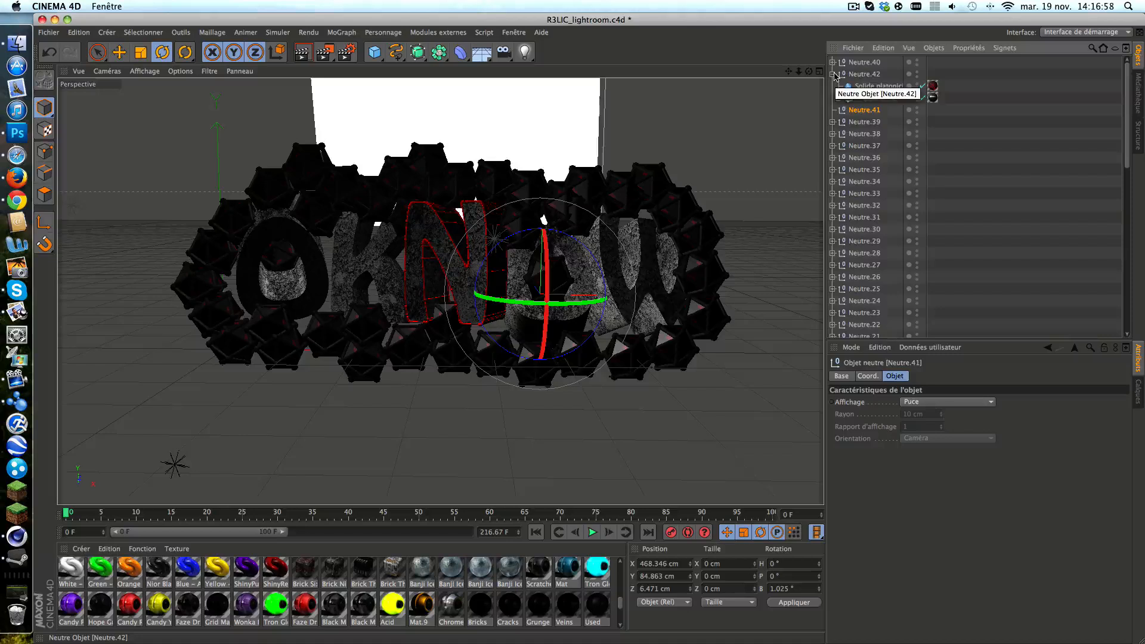
pyautogui.click(866, 87)
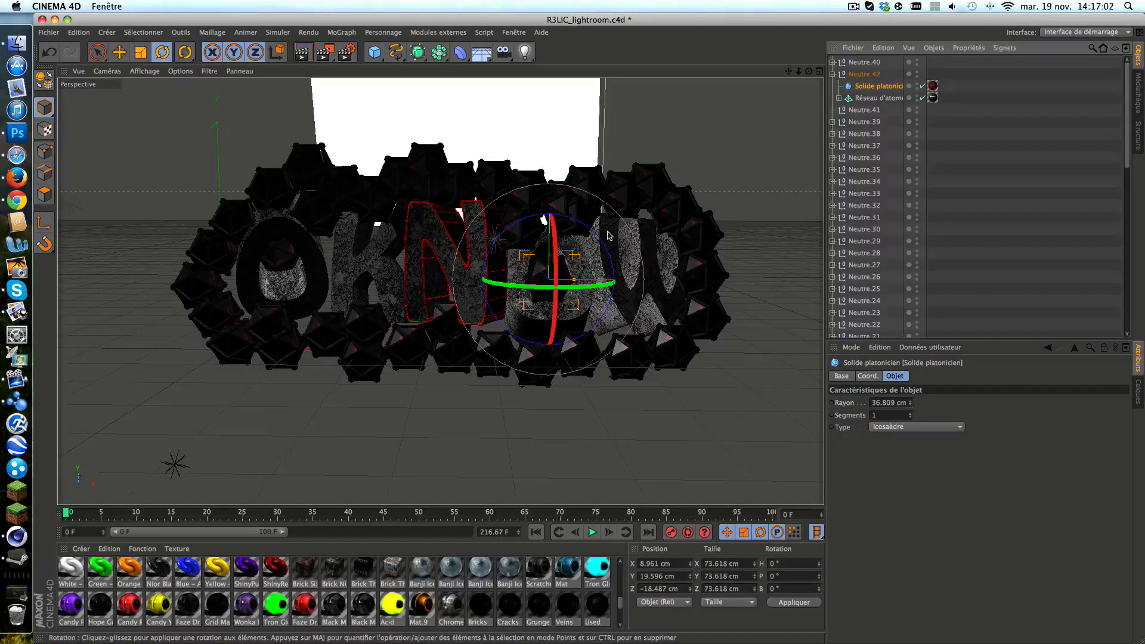
pyautogui.moveTo(610, 236); pyautogui.dragTo(632, 308)
# Expand Neutre.29 beside the first O and rotate its platonic solid to a bank of about -79°.
pyautogui.click(840, 278)
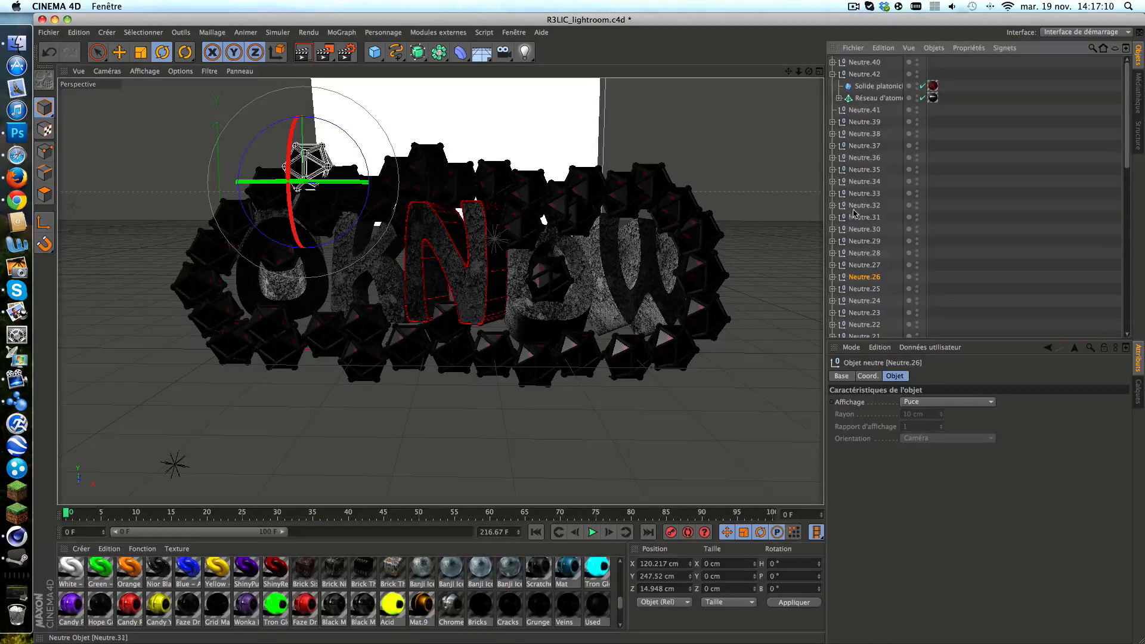
pyautogui.click(856, 241)
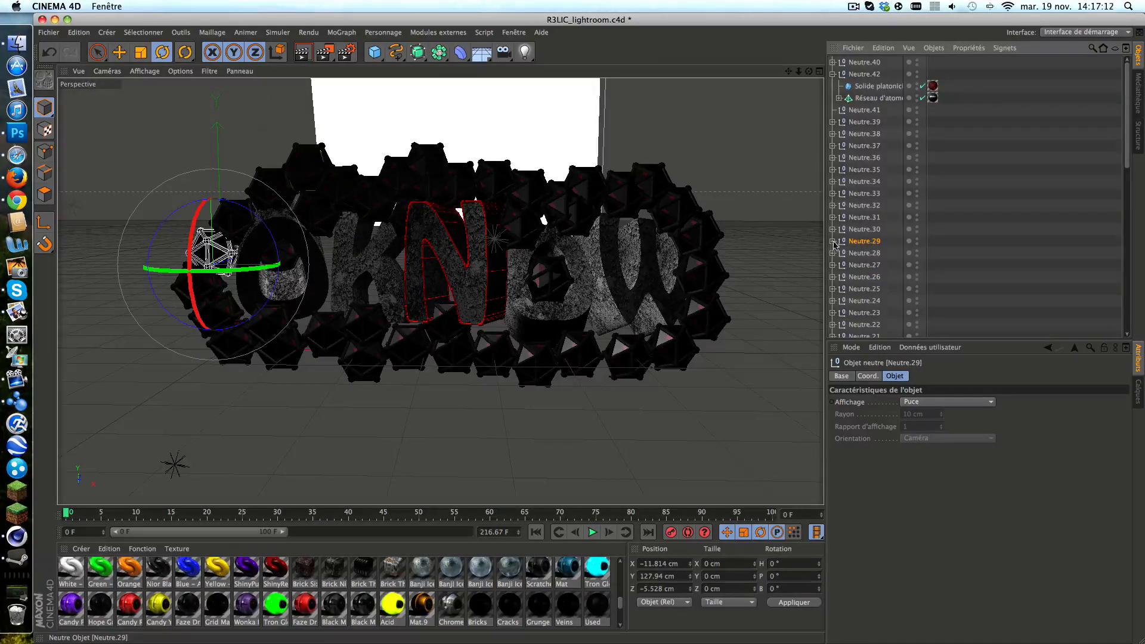
pyautogui.click(833, 242)
pyautogui.click(879, 253)
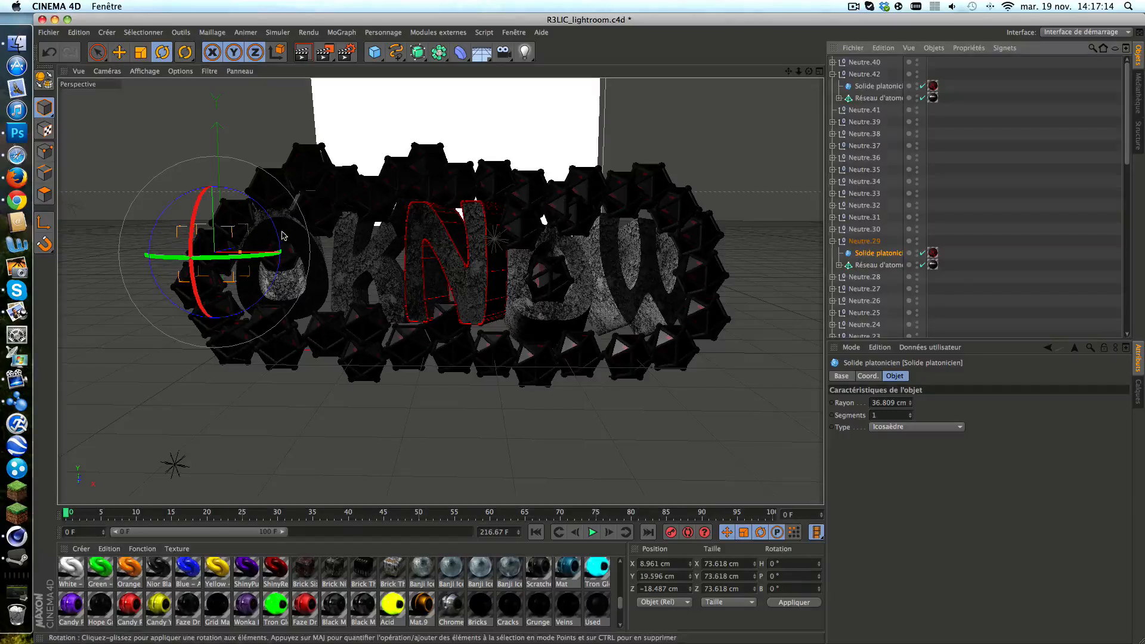
pyautogui.moveTo(281, 234); pyautogui.dragTo(176, 111)
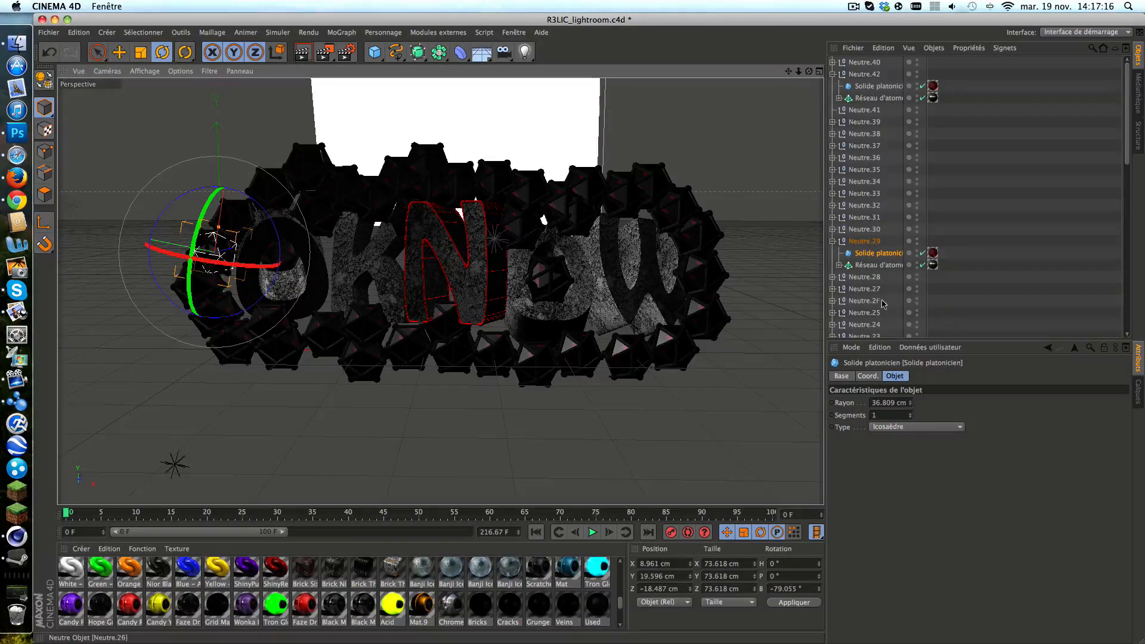
# Expand Neutre.25 above the K and rotate only its platonic solid inside the atom array.
pyautogui.click(863, 309)
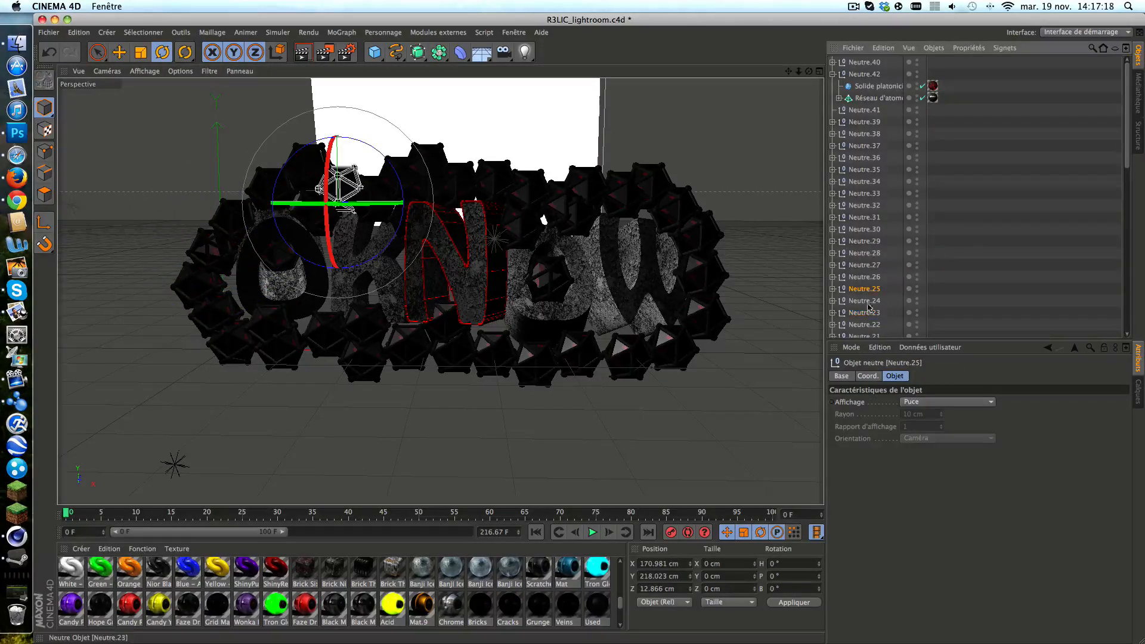
pyautogui.click(833, 289)
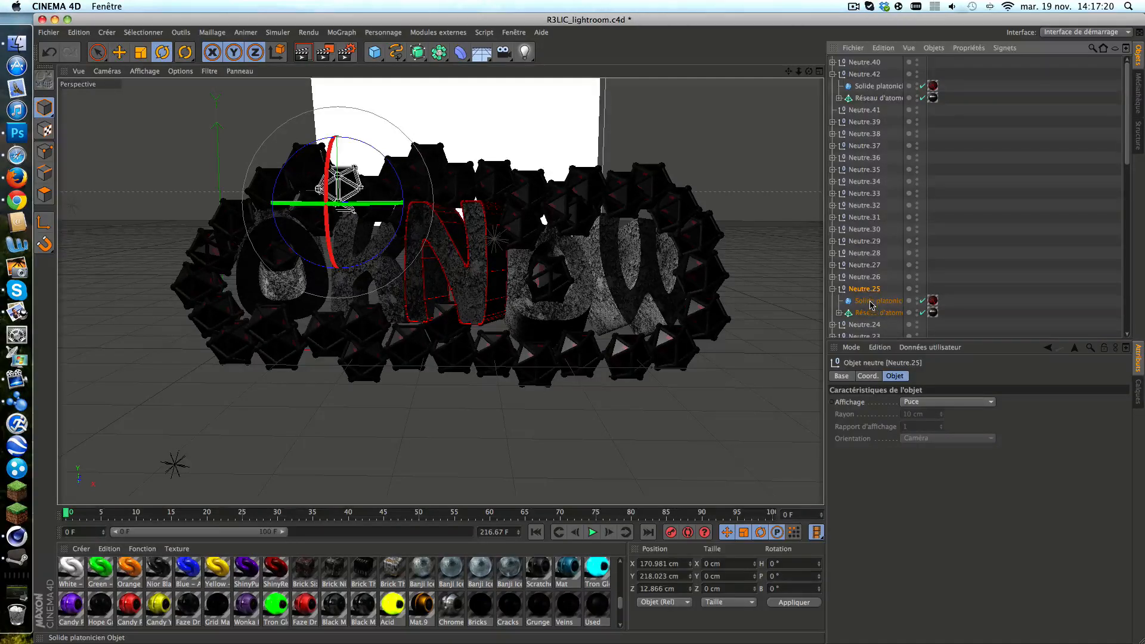
pyautogui.click(871, 303)
pyautogui.moveTo(380, 152); pyautogui.dragTo(399, 251)
# Expand Neutre.34 at the foot of the K and rotate its platonic solid to a bank of about -56°.
pyautogui.click(865, 181)
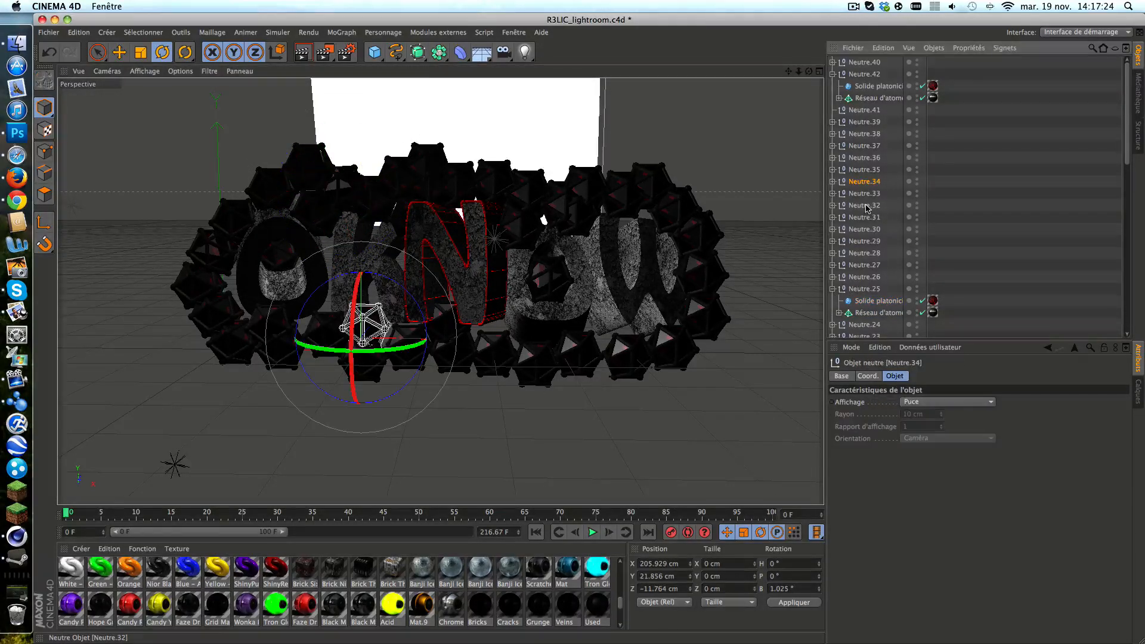
pyautogui.click(832, 182)
pyautogui.click(879, 194)
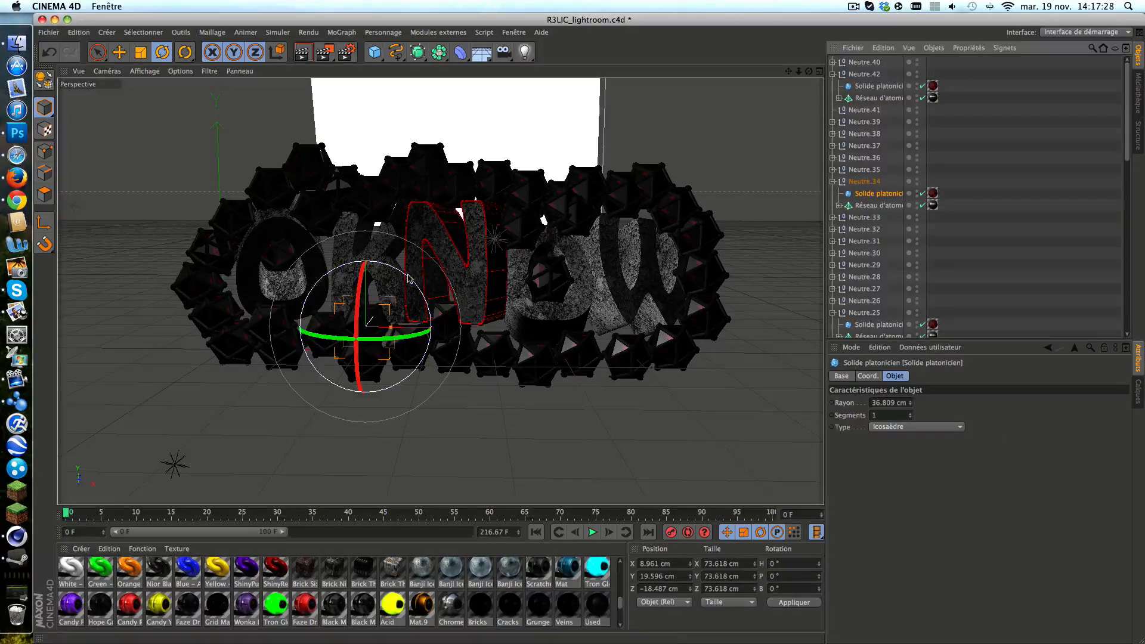
pyautogui.moveTo(409, 277); pyautogui.dragTo(350, 262)
# Expand Neutre.2 below the gap between the first O and the K, rotate its platonic solid, and undo the stray last change.
pyautogui.scroll(-10, 982, 216)
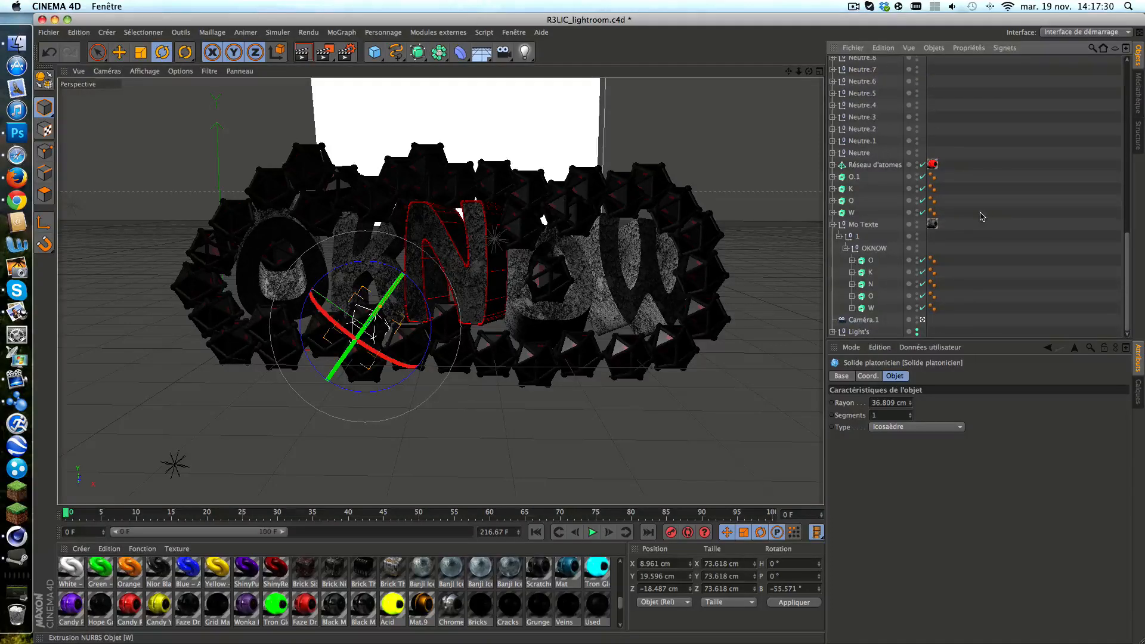
pyautogui.click(854, 128)
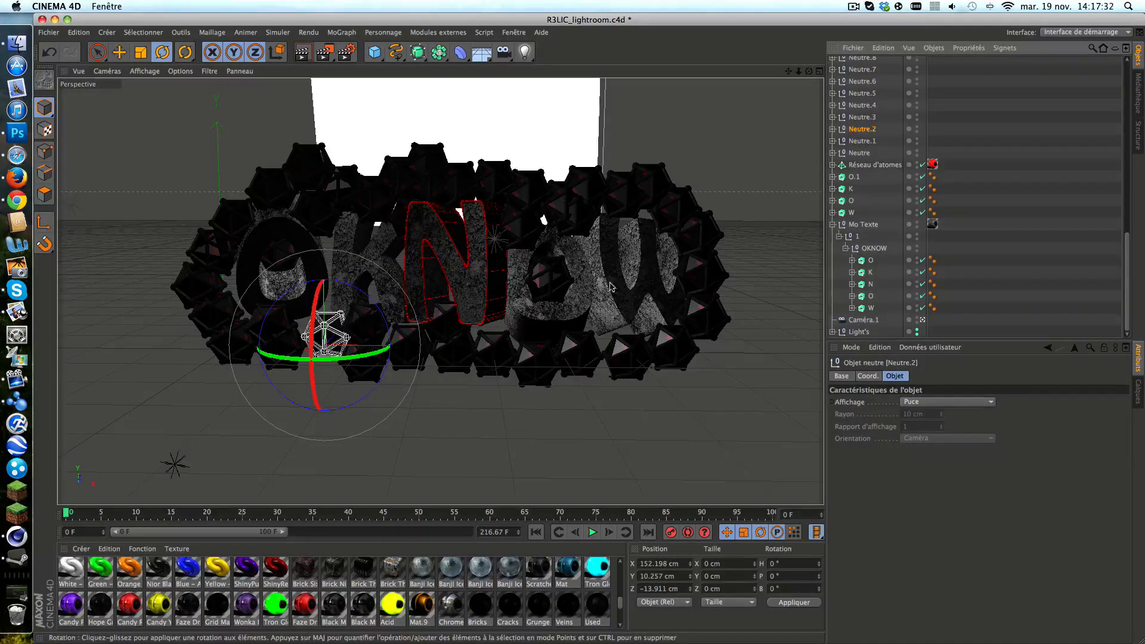
pyautogui.click(833, 130)
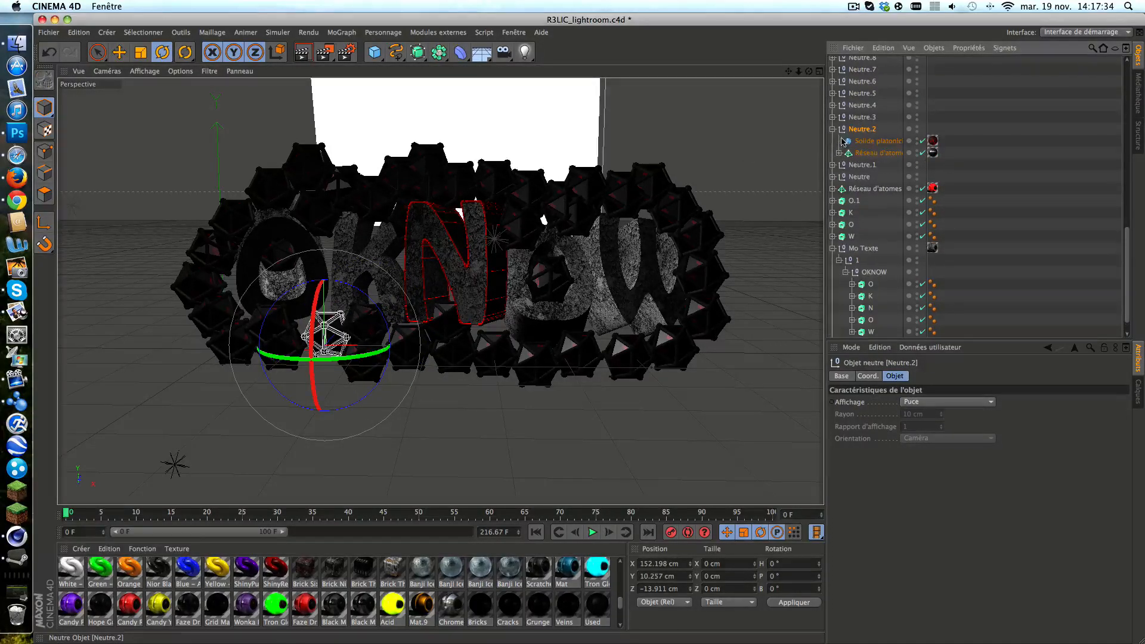
pyautogui.click(877, 141)
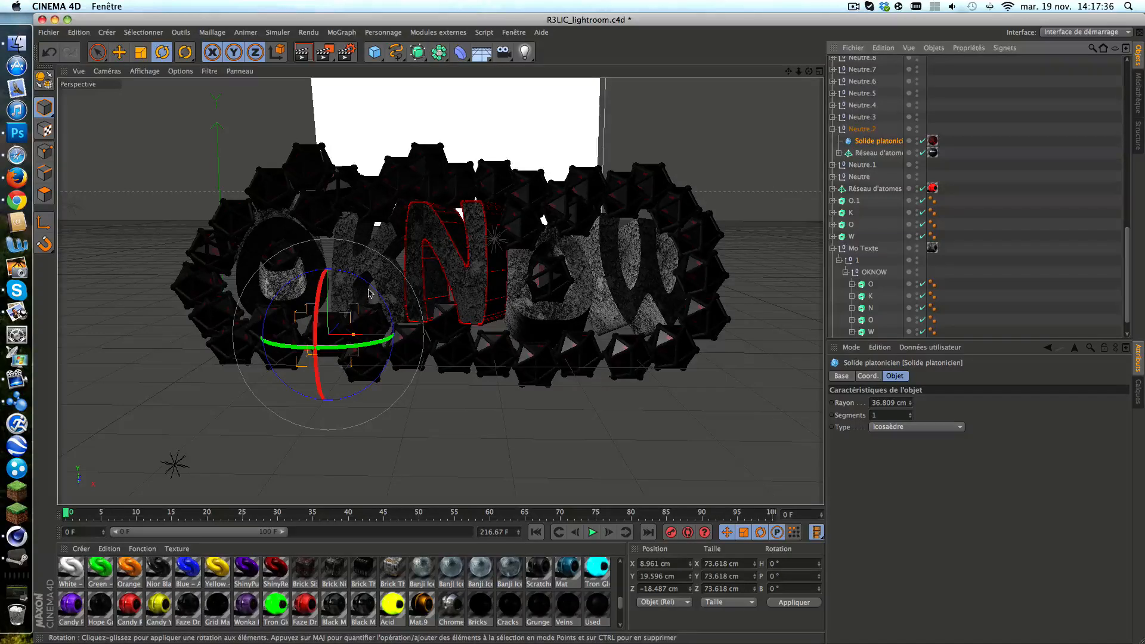
pyautogui.moveTo(369, 293); pyautogui.dragTo(669, 221)
pyautogui.press('super+z')
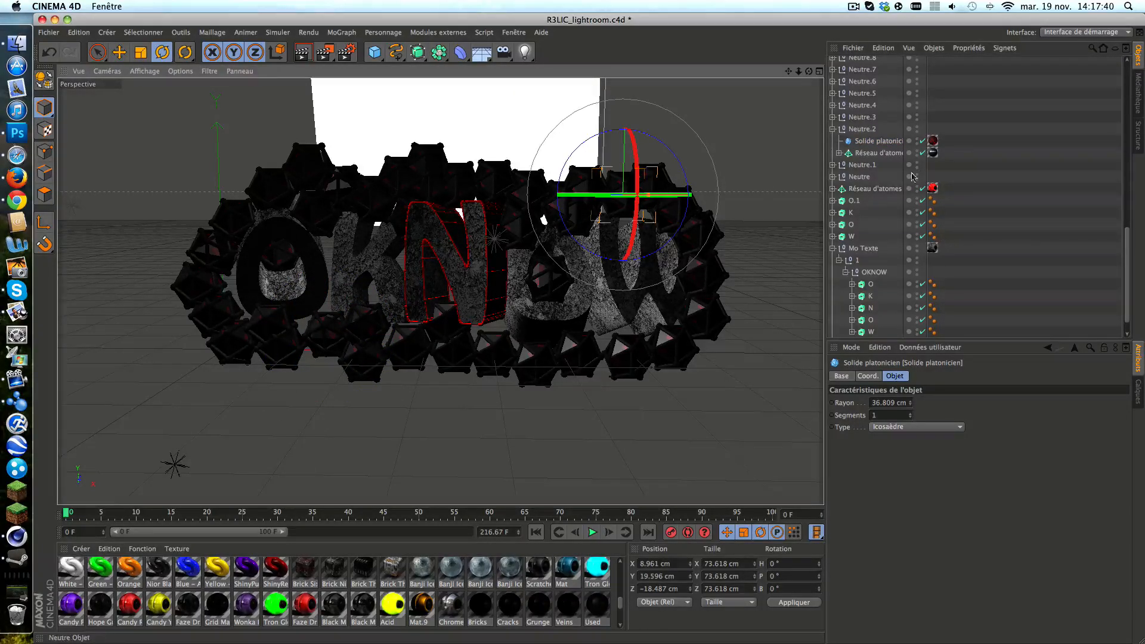
# Expand Neutre.35 below the first O and rotate its platonic solid to about H -69°, P -5°, B -25°.
pyautogui.scroll(10, 935, 192)
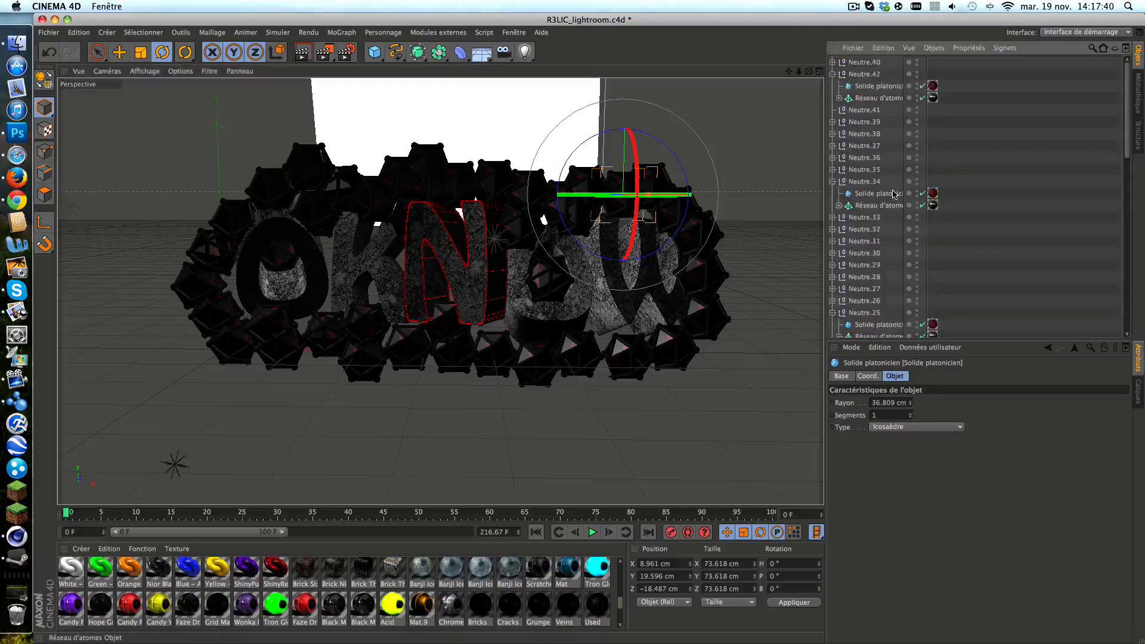
pyautogui.click(871, 171)
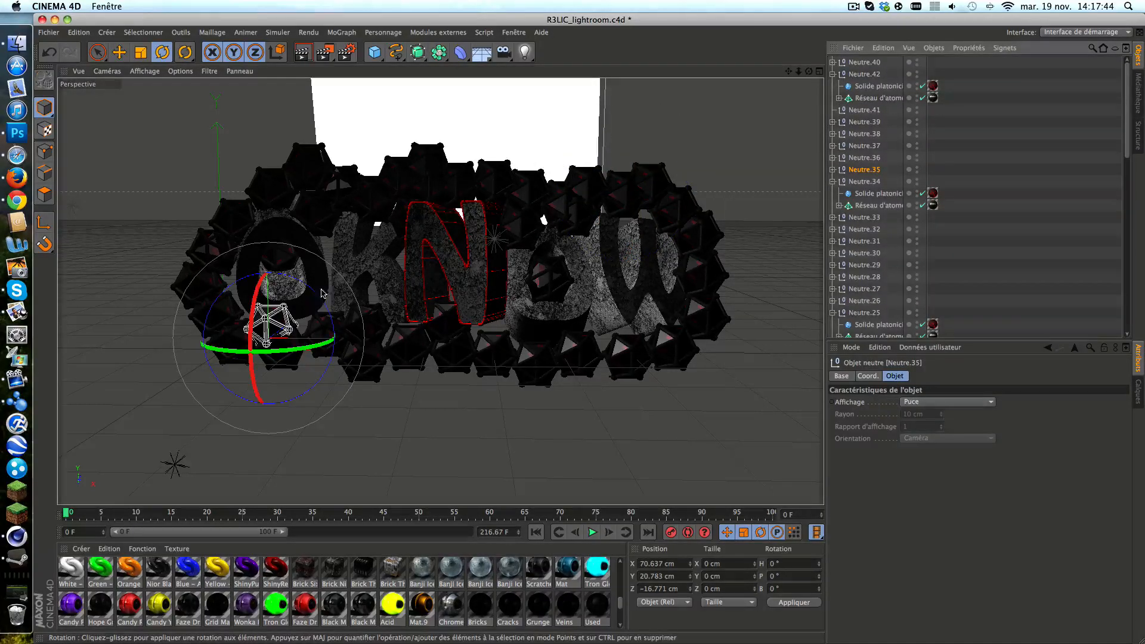
pyautogui.click(834, 169)
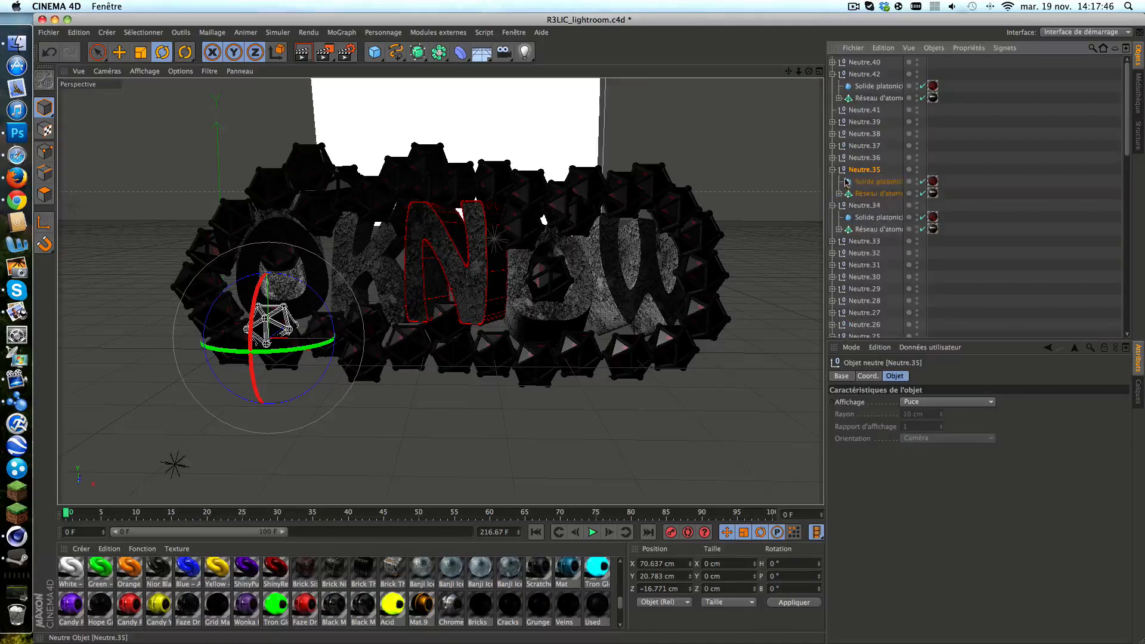
pyautogui.click(870, 184)
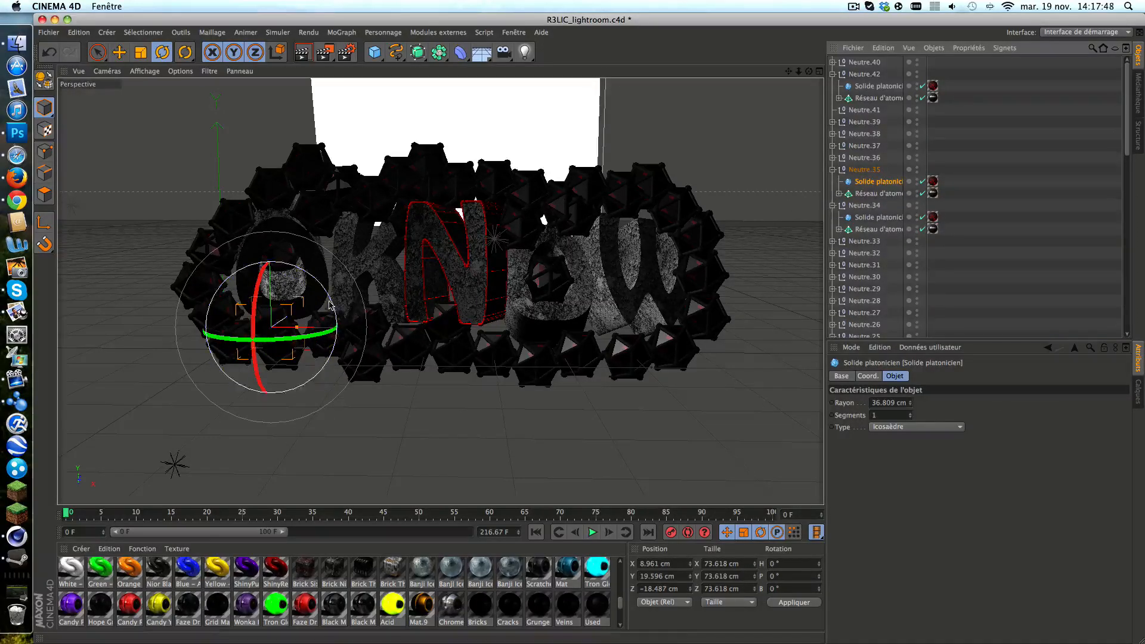
pyautogui.moveTo(346, 310); pyautogui.dragTo(269, 340)
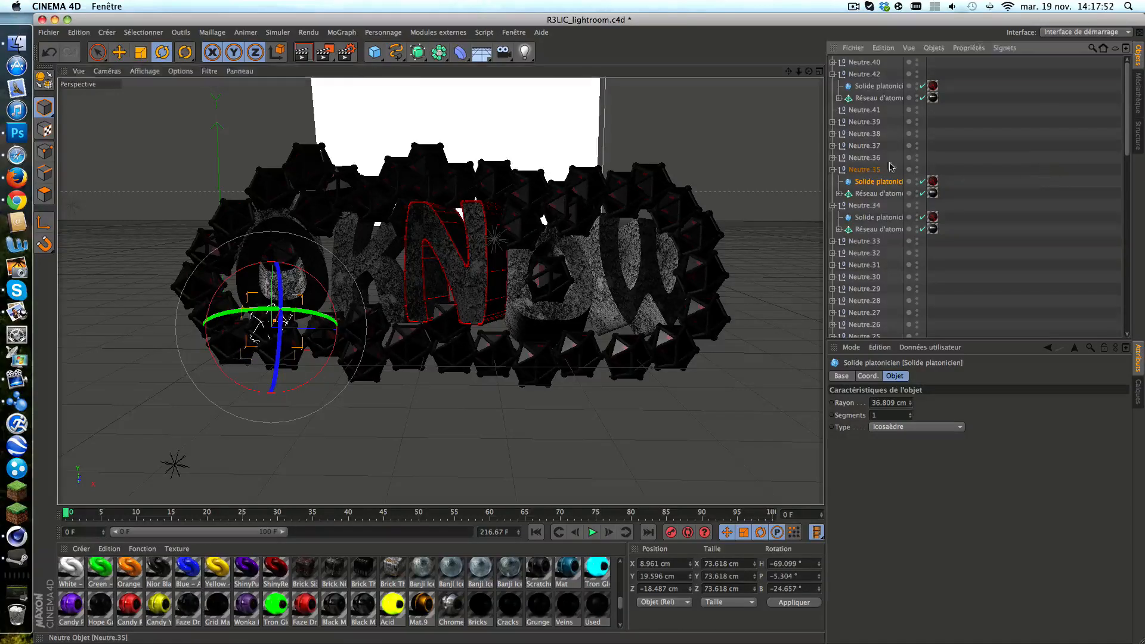
# Expand Neutre.37 between the N and the second O, rotate its platonic solid, and clear the selection.
pyautogui.click(870, 146)
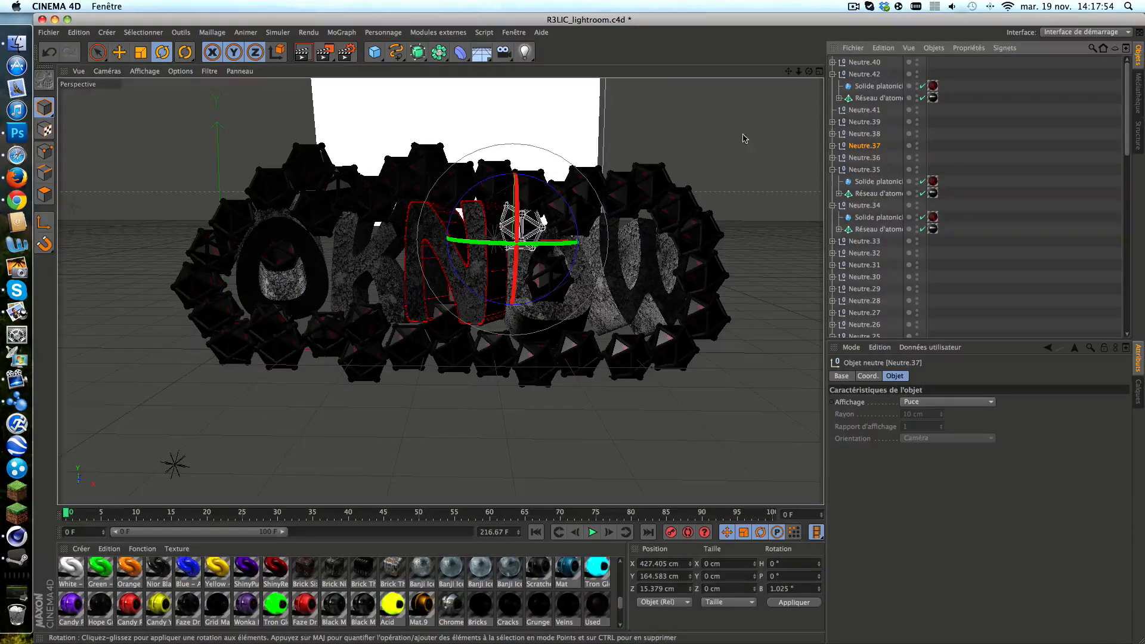
pyautogui.click(832, 145)
pyautogui.click(879, 158)
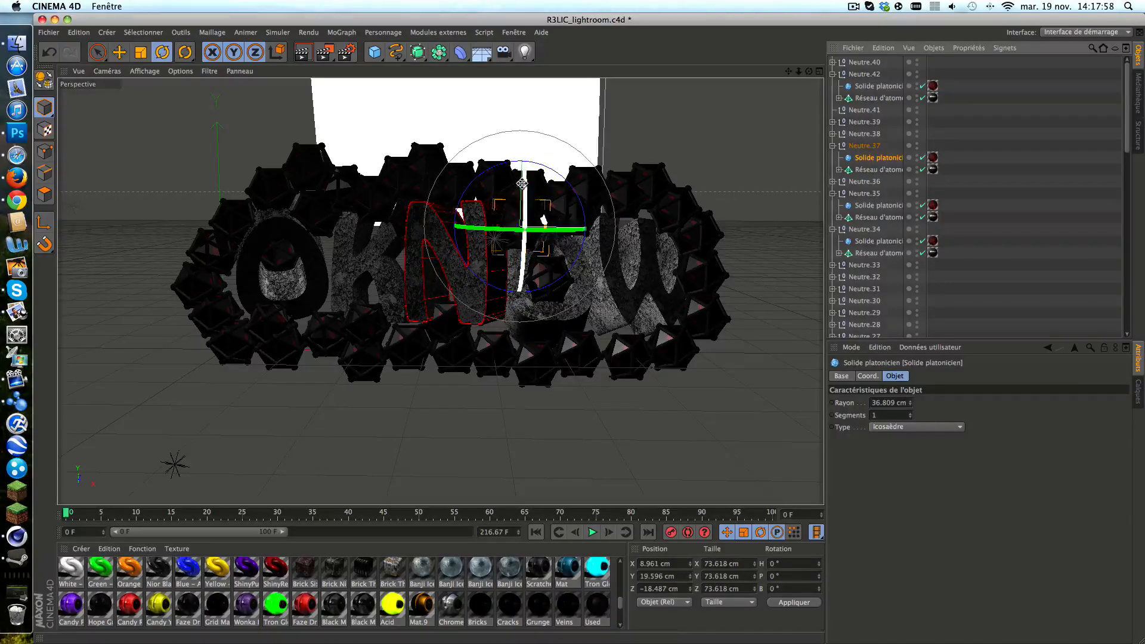
pyautogui.click(971, 215)
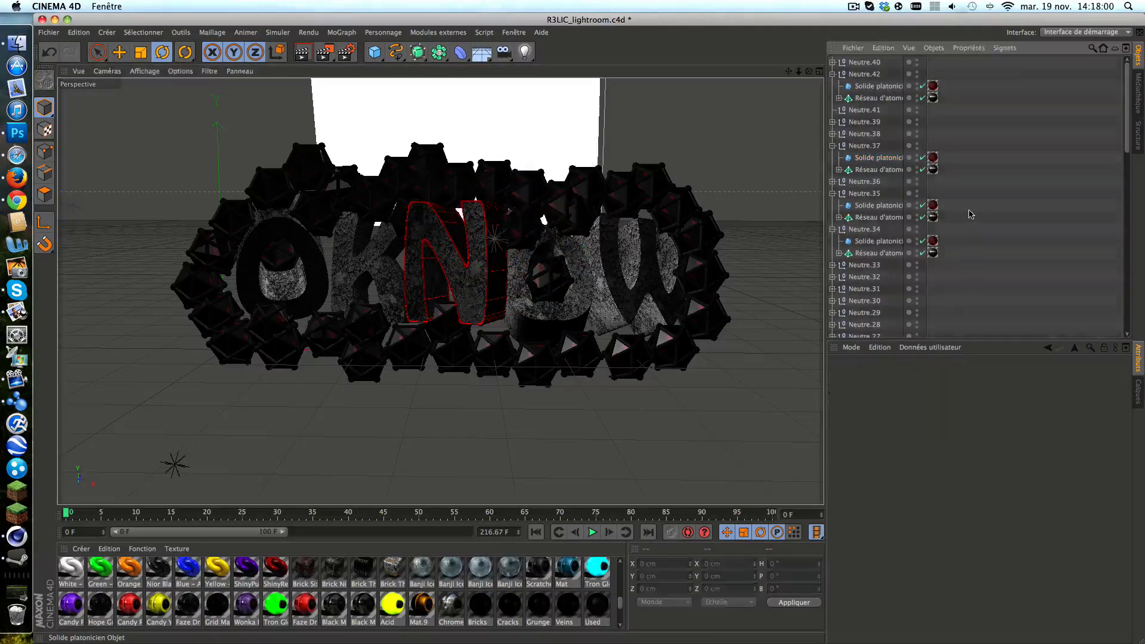
# Expand Neutre.21 above the N, rotate its platonic solid inside the atom array, and clear the selection.
pyautogui.scroll(-5, 895, 245)
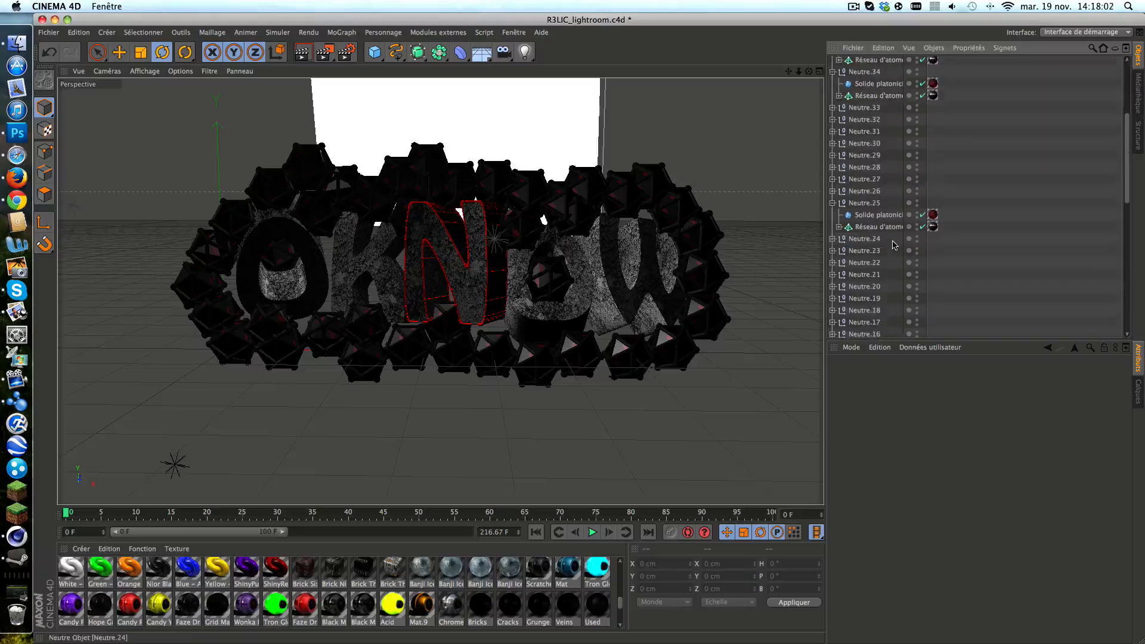
pyautogui.click(865, 274)
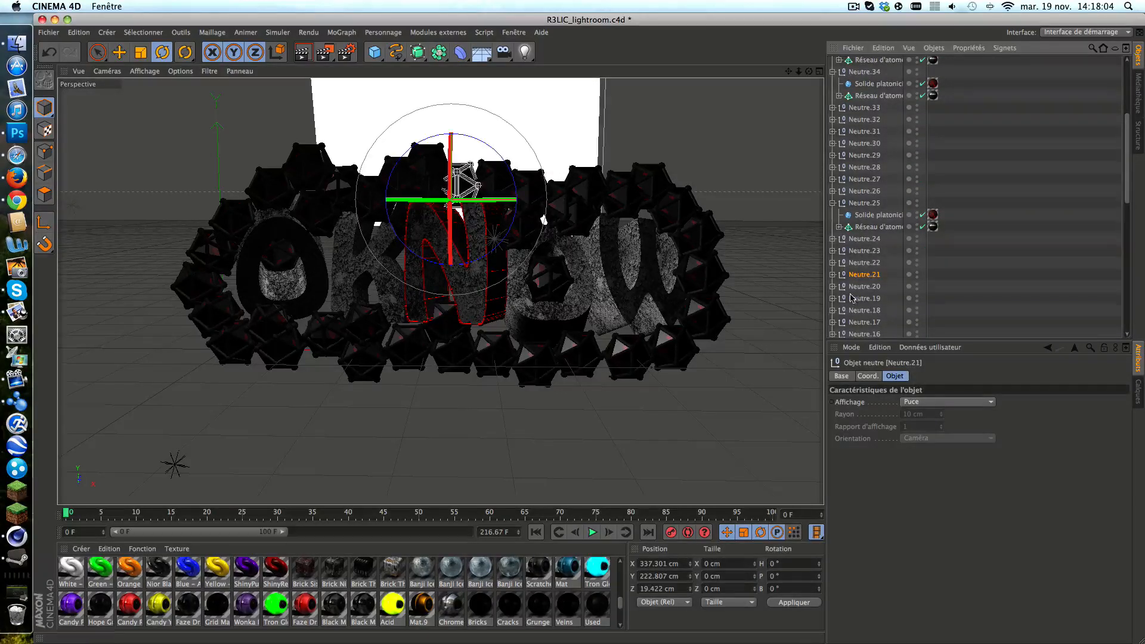
pyautogui.click(833, 275)
pyautogui.click(876, 287)
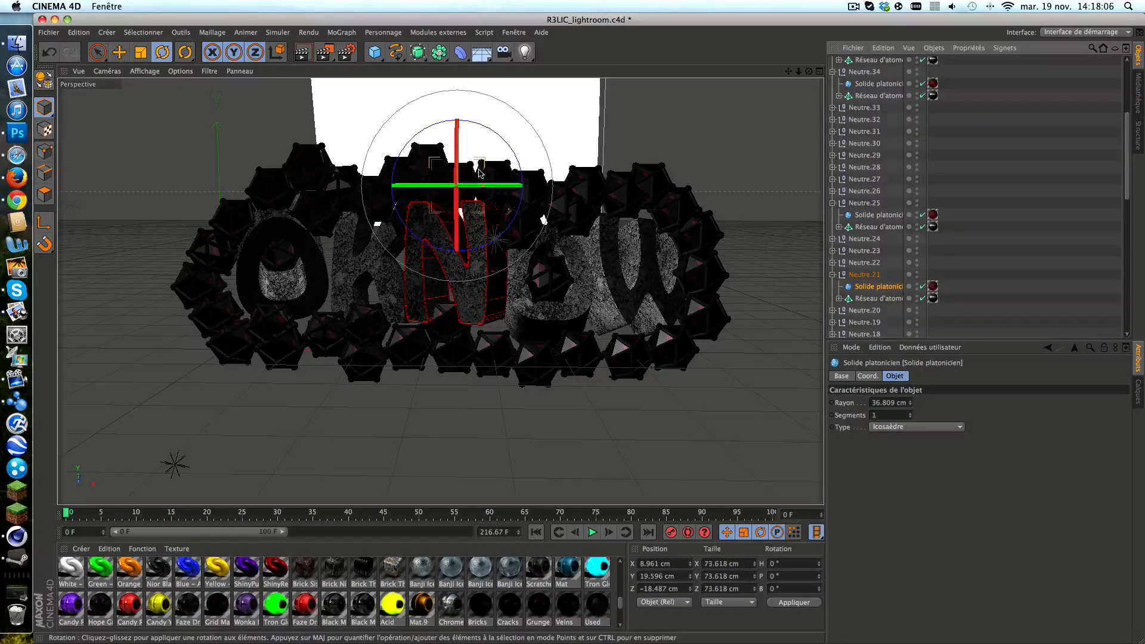
pyautogui.moveTo(513, 161); pyautogui.dragTo(398, 175)
pyautogui.click(941, 326)
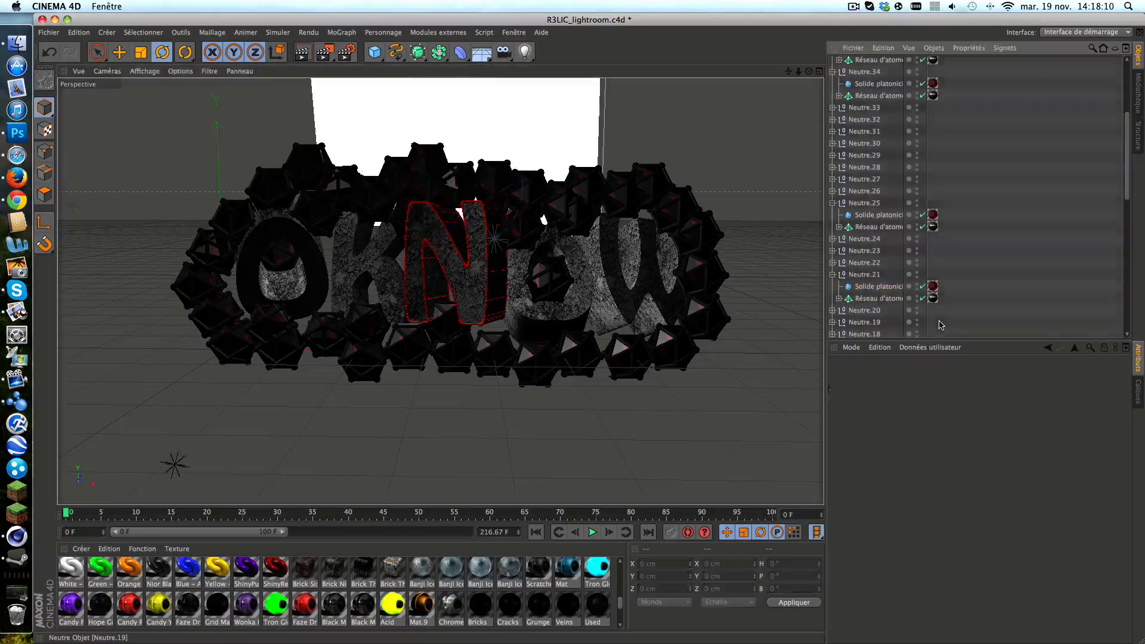
# Rotate the whole Neutre.12 group beside the W to about H -142°, P -196°, B -240°.
pyautogui.click(865, 179)
pyautogui.scroll(-10, 859, 173)
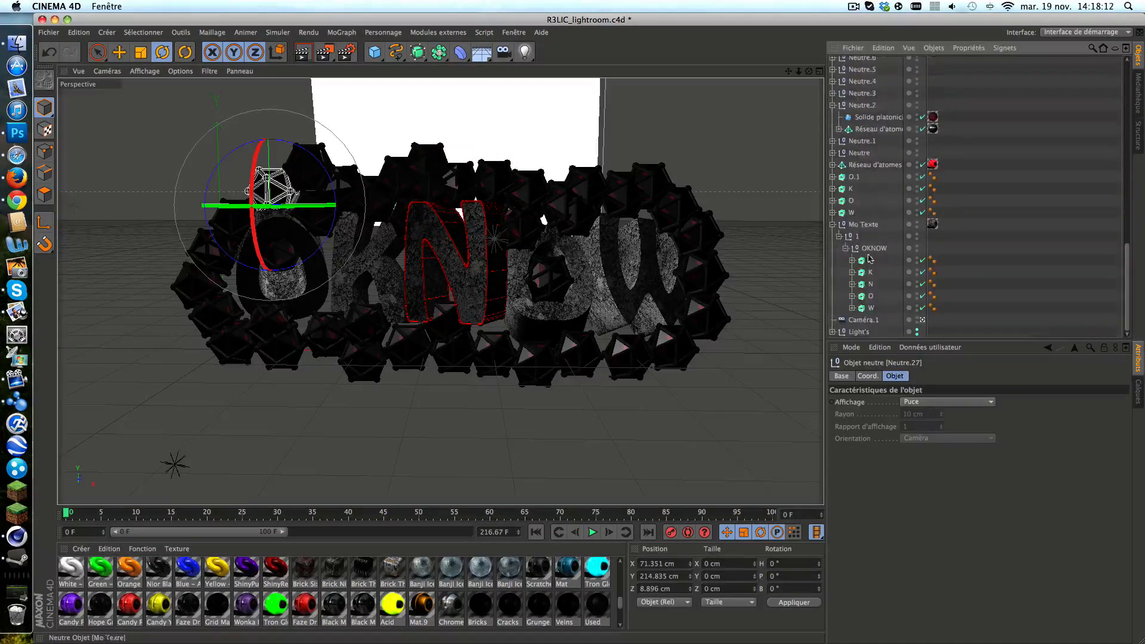
pyautogui.scroll(5, 857, 165)
pyautogui.scroll(-5, 859, 161)
pyautogui.scroll(8, 859, 143)
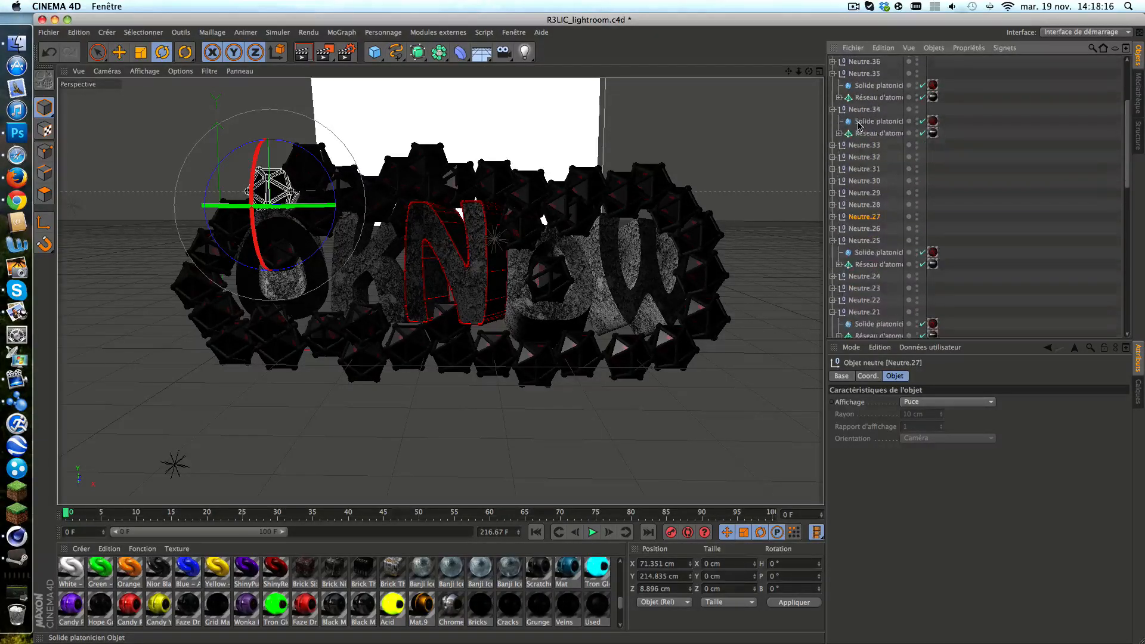
pyautogui.scroll(-8, 859, 127)
pyautogui.scroll(1, 860, 129)
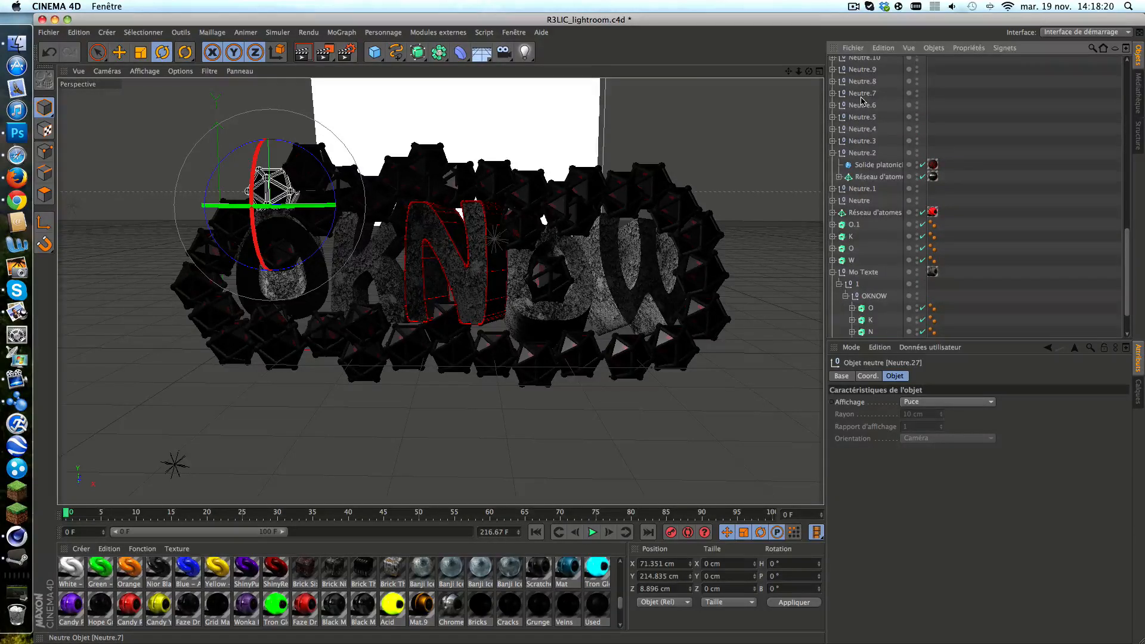
pyautogui.scroll(2, 860, 100)
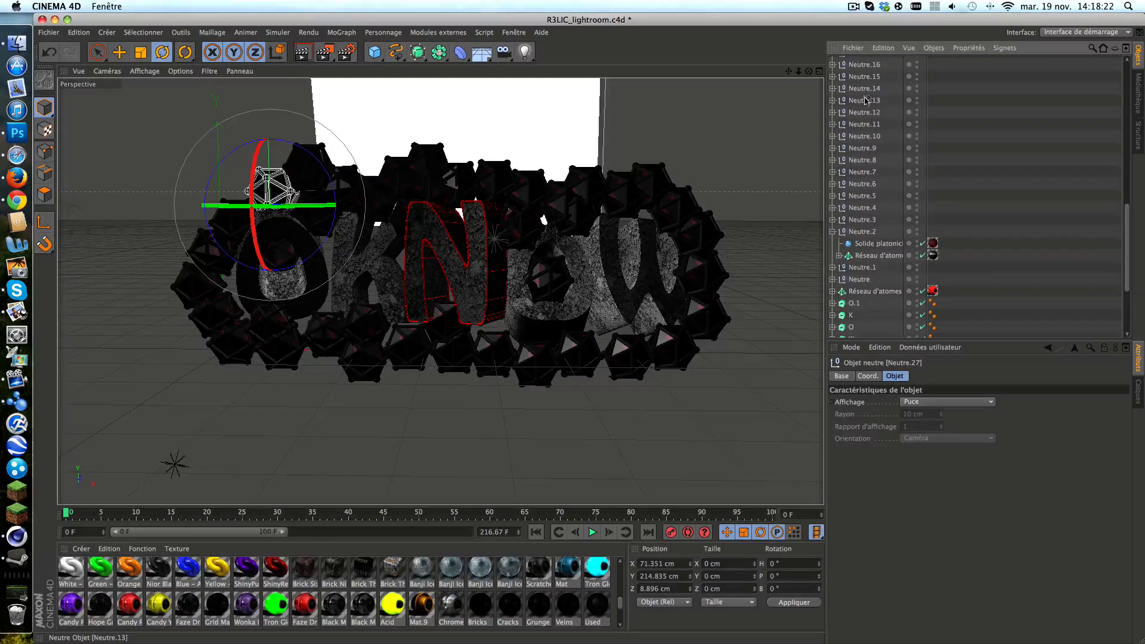
pyautogui.click(865, 89)
pyautogui.click(867, 112)
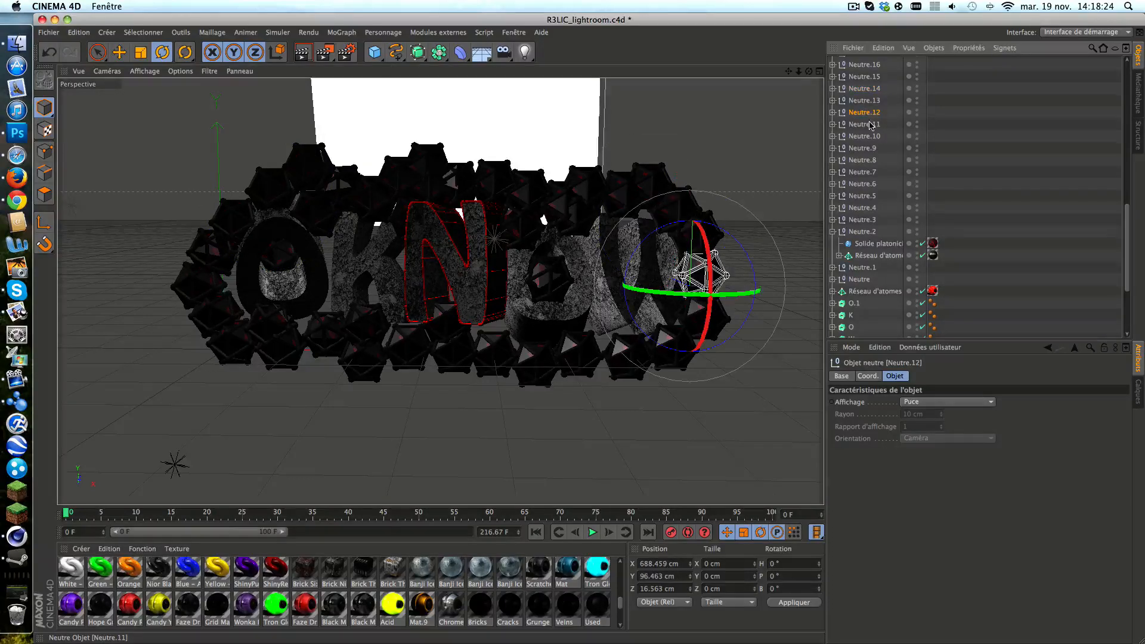
pyautogui.moveTo(723, 247); pyautogui.dragTo(693, 409)
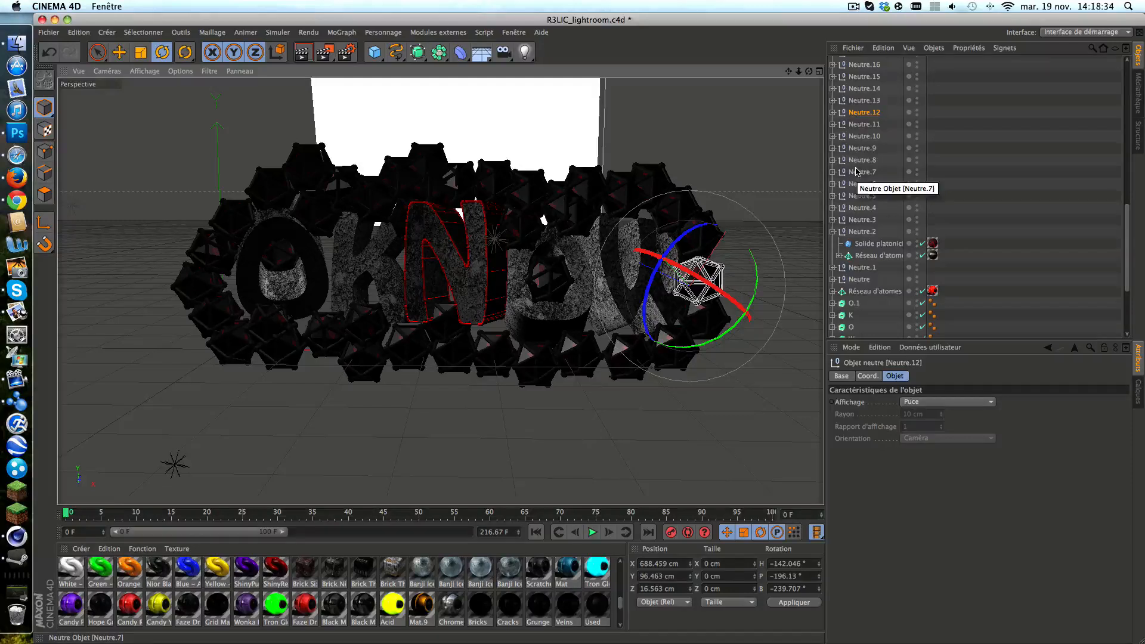
# Rotate the whole Neutre.7 group below the second O to about H -158°, P -38°, B -181°.
pyautogui.click(599, 191)
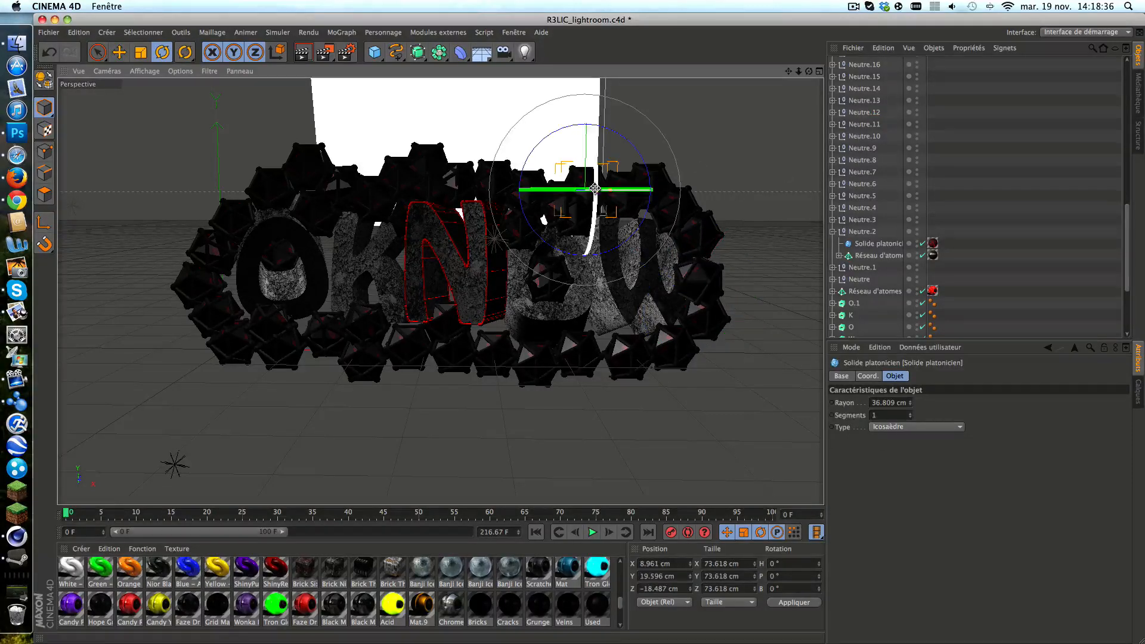
pyautogui.click(877, 174)
pyautogui.moveTo(531, 339); pyautogui.dragTo(526, 250)
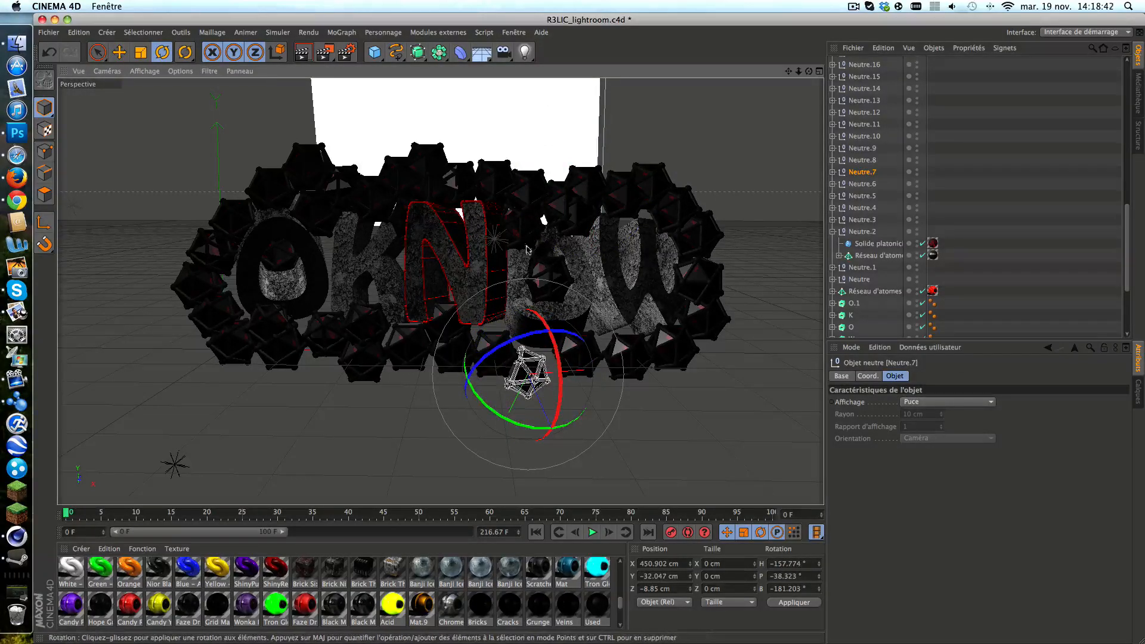
# Try to pick and rotate individual atom arrays and platonic solids around the letters directly in the viewport.
pyautogui.click(387, 332)
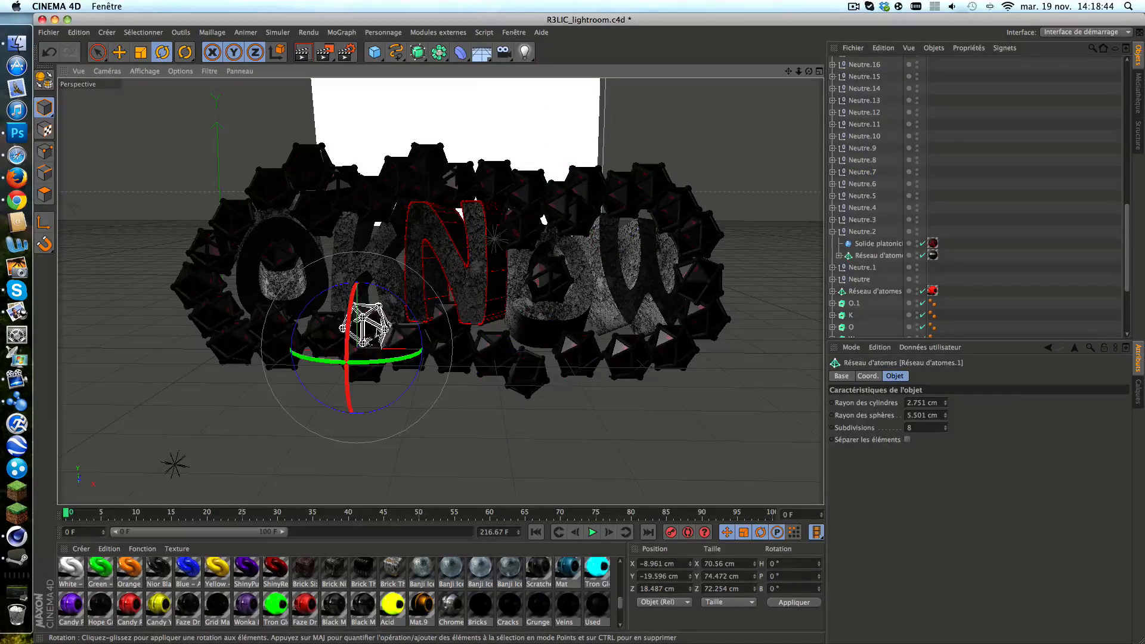
pyautogui.moveTo(386, 331); pyautogui.dragTo(380, 251)
pyautogui.click(510, 371)
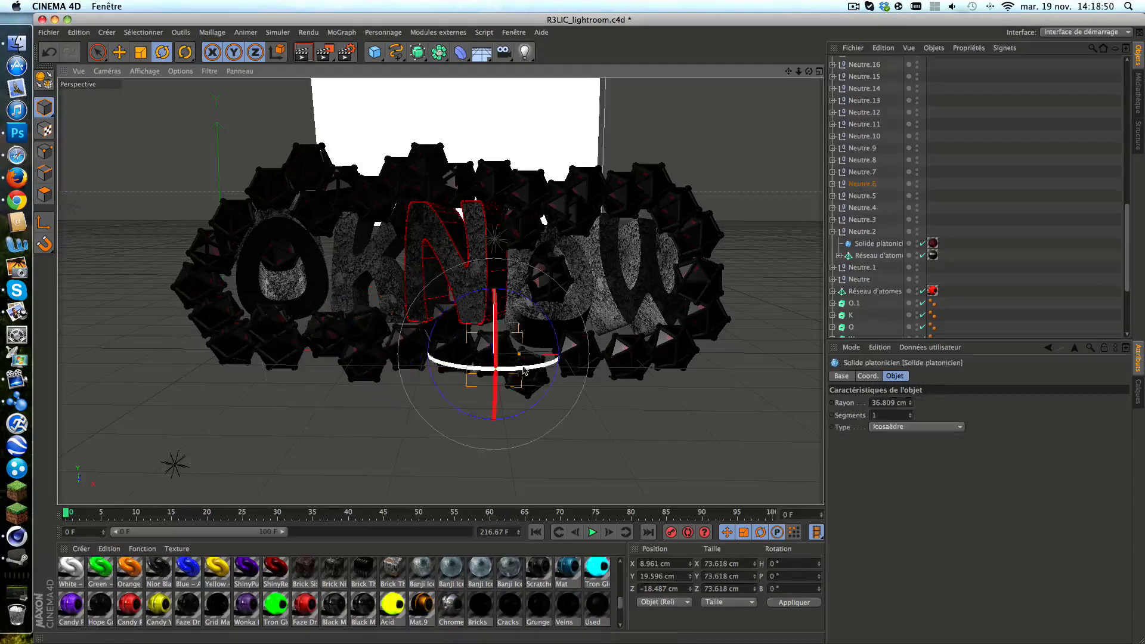
pyautogui.click(588, 213)
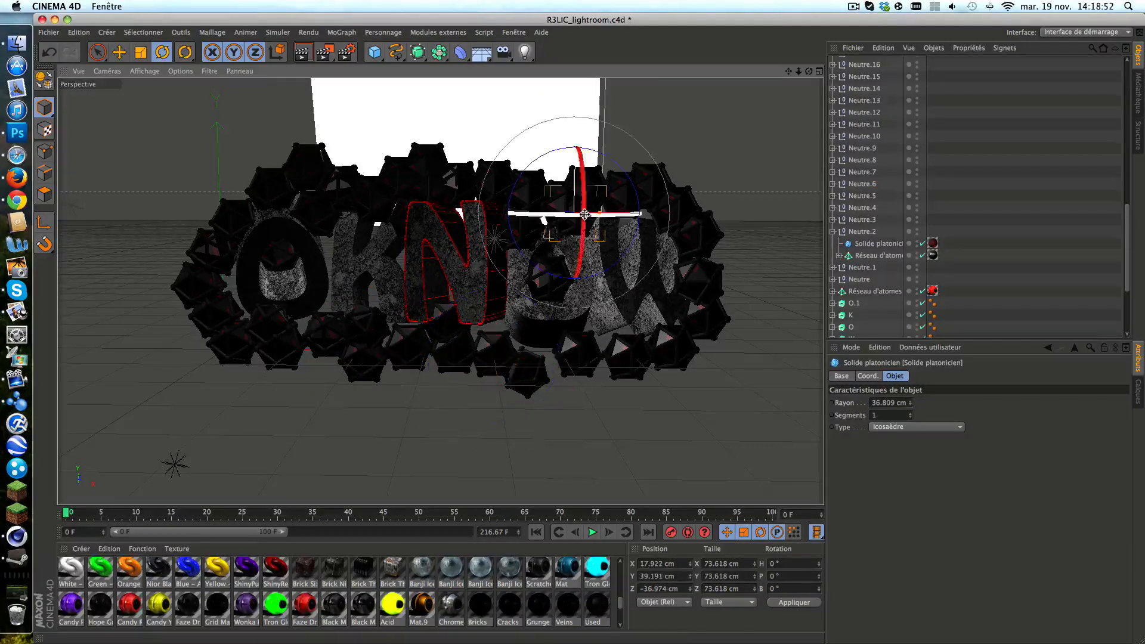
pyautogui.moveTo(609, 212); pyautogui.dragTo(612, 225)
pyautogui.click(681, 342)
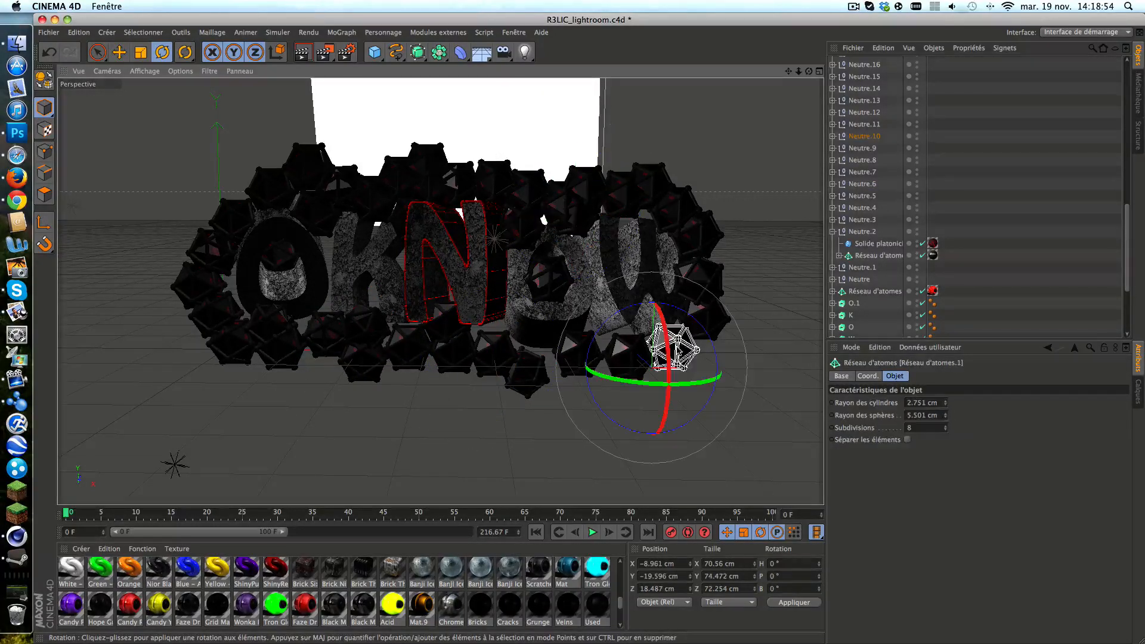
# Rotate the whole Neutre.8 group below the second O to about H -161°, P 21°, B -114°.
pyautogui.click(858, 161)
pyautogui.moveTo(591, 358); pyautogui.dragTo(447, 332)
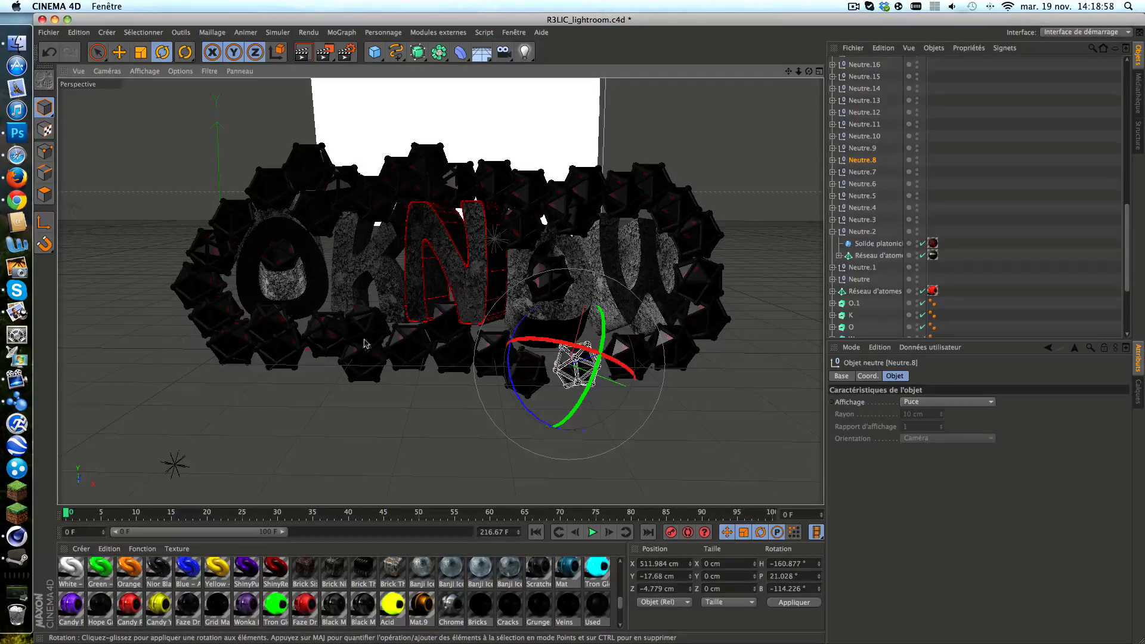
# Rotate the whole Neutre.4 group below the N to about H -126°, P -18°, B -108°.
pyautogui.click(863, 184)
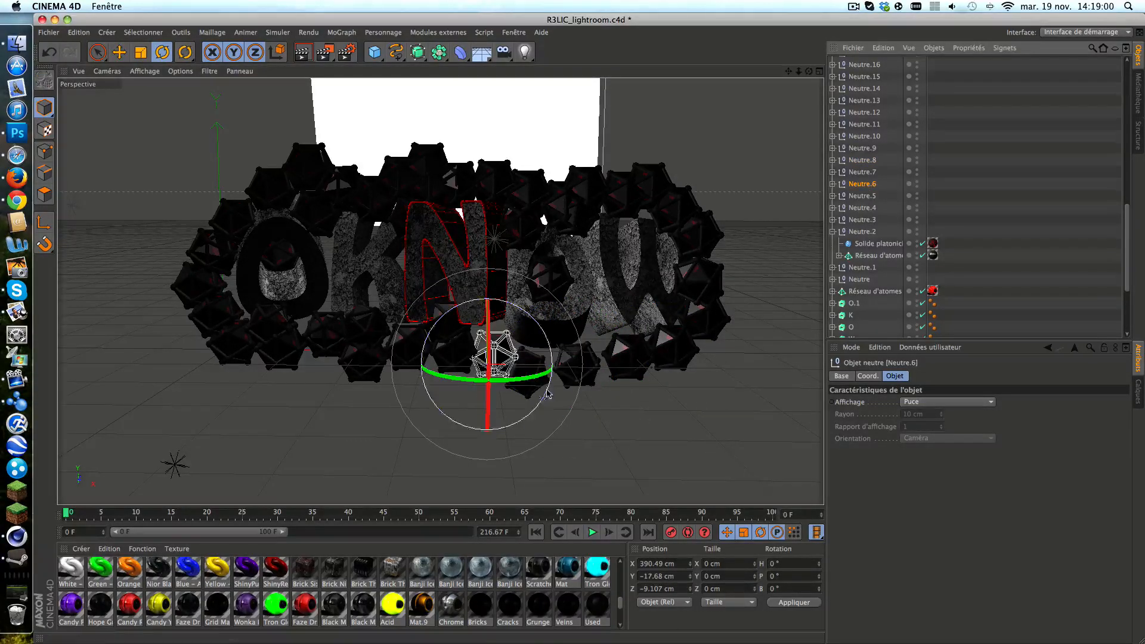
pyautogui.click(863, 207)
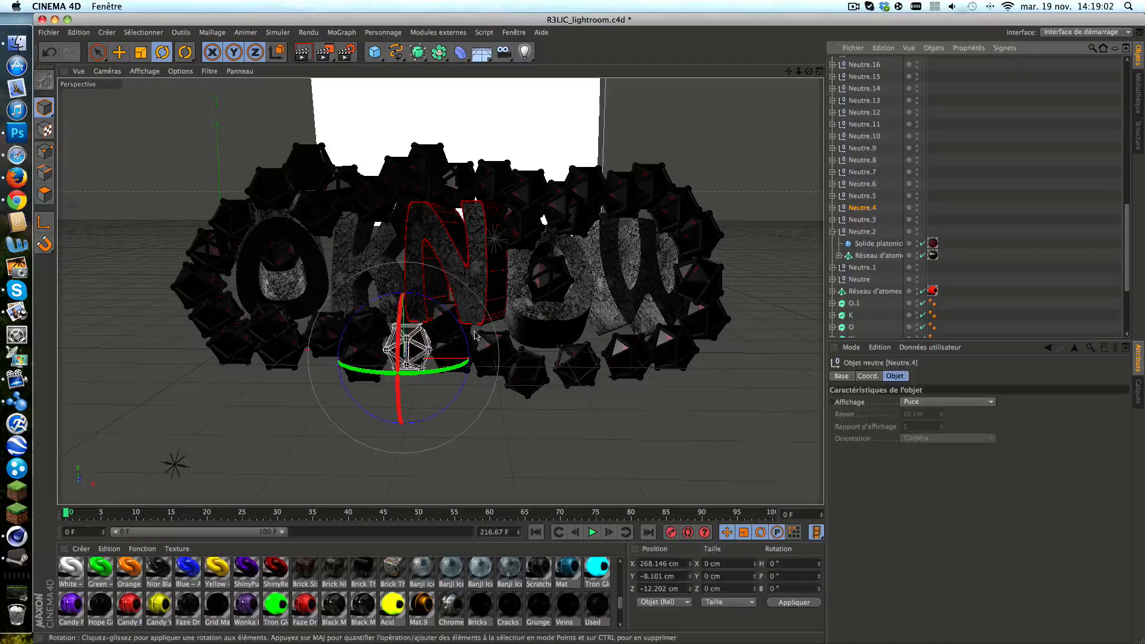
pyautogui.moveTo(368, 258); pyautogui.dragTo(321, 278)
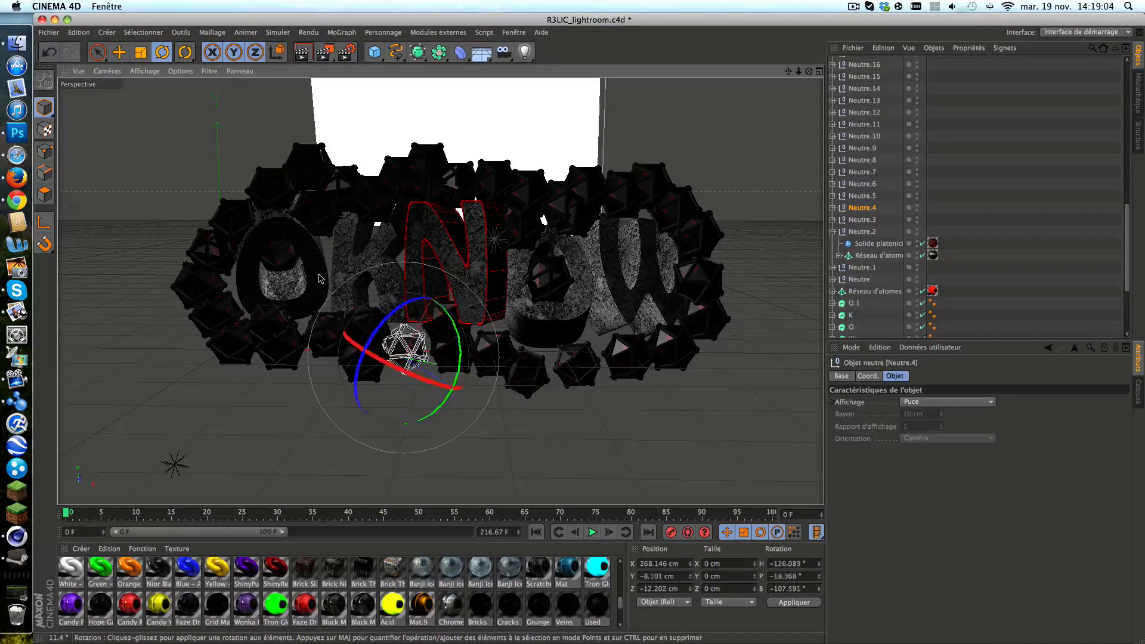
# Rotate the whole Neutre.15 group above the W to about H -331°, P 9°, B -88°, and deselect it.
pyautogui.click(641, 187)
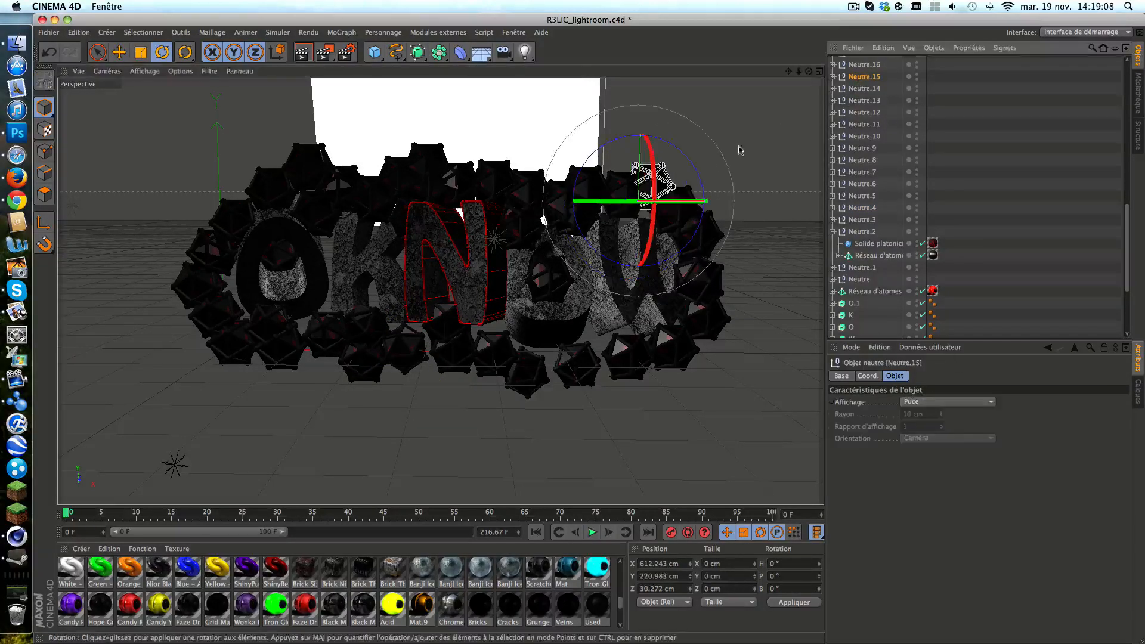
pyautogui.moveTo(740, 150); pyautogui.dragTo(573, 463)
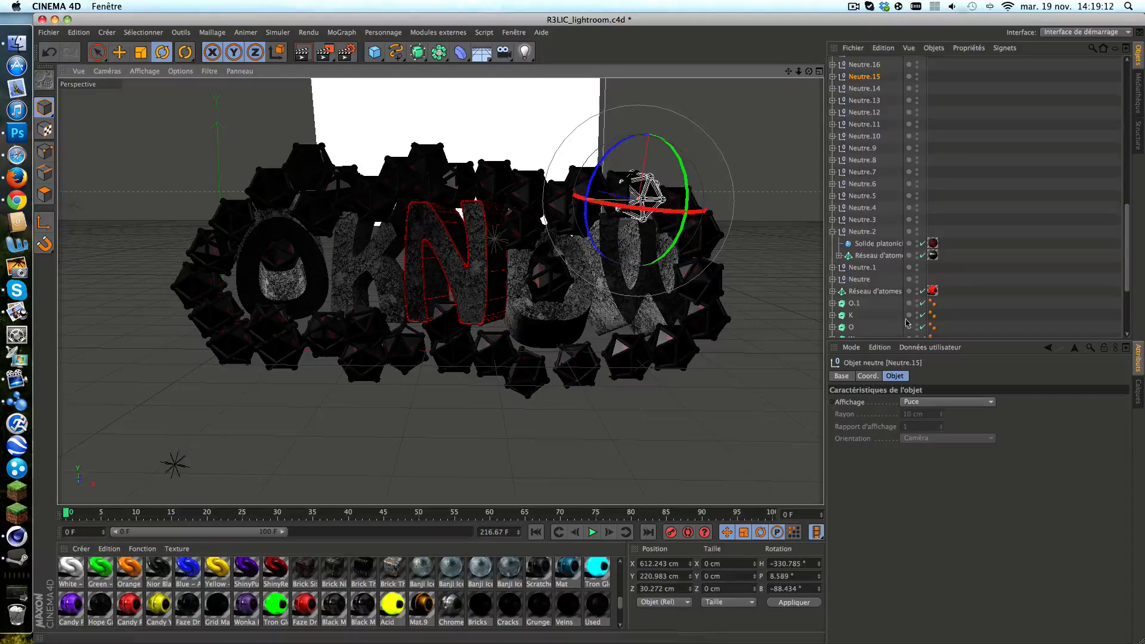
pyautogui.click(961, 295)
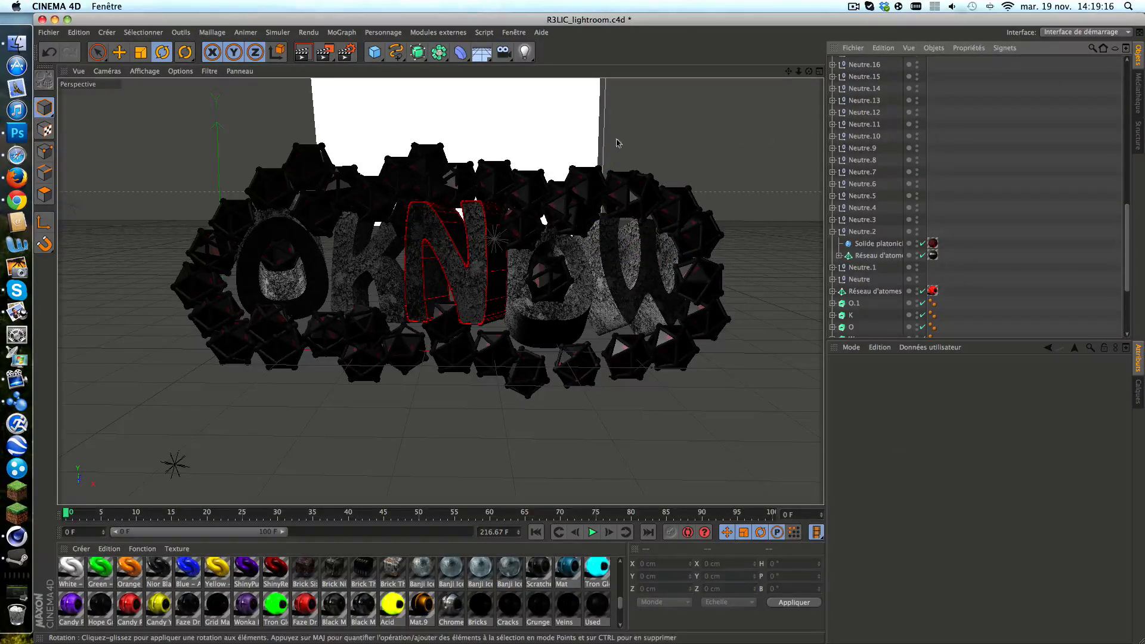
# Rotate the whole Neutre.18 group above the second O to about H -20°, P 29°, B 358°.
pyautogui.click(569, 186)
pyautogui.scroll(11, 921, 221)
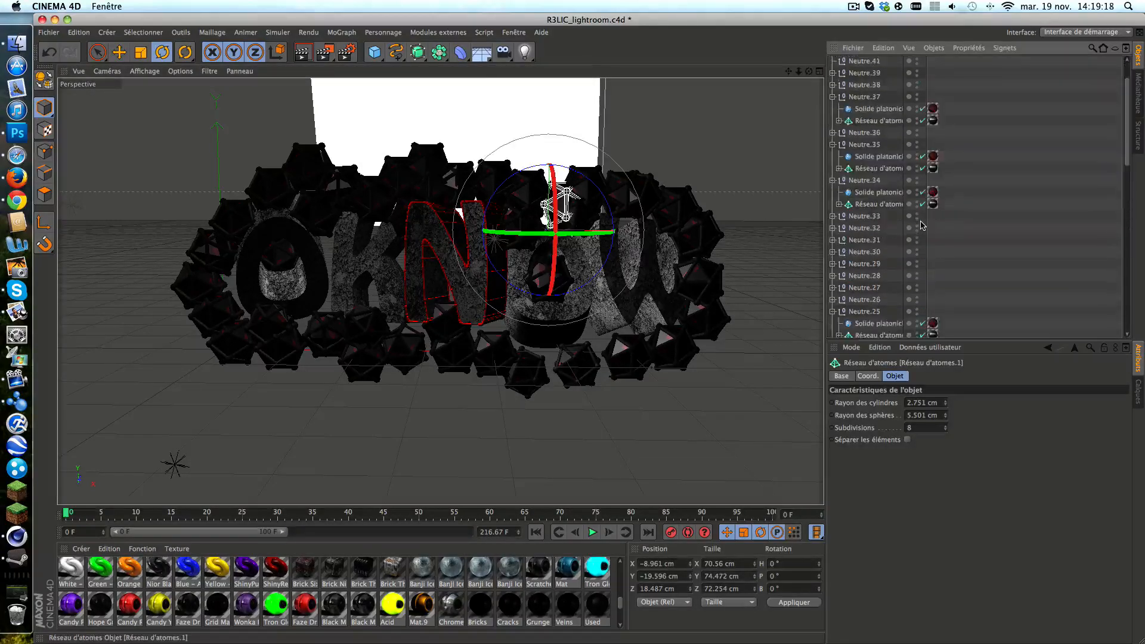
pyautogui.scroll(-11, 921, 225)
pyautogui.click(879, 307)
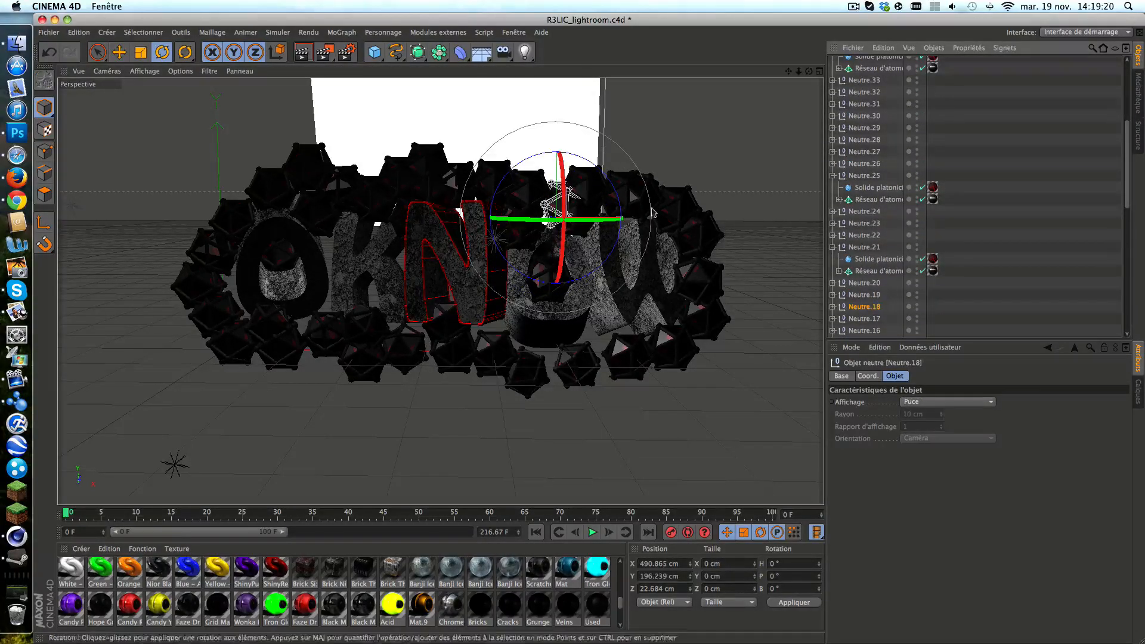
pyautogui.moveTo(620, 206)
pyautogui.mouseDown()
pyautogui.moveTo(611, 197)
pyautogui.moveTo(609, 251)
pyautogui.moveTo(515, 266)
pyautogui.moveTo(500, 180)
pyautogui.moveTo(554, 148)
pyautogui.moveTo(597, 168)
pyautogui.mouseUp()
pyautogui.moveTo(555, 206); pyautogui.dragTo(520, 257)
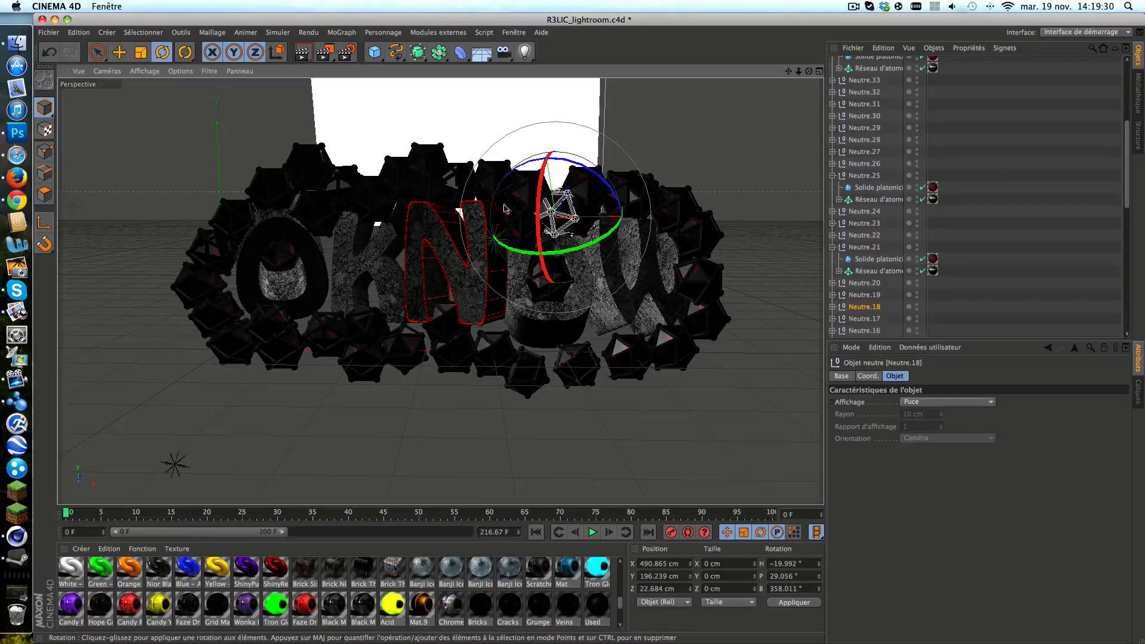
# Rotate the whole Neutre.23 group above the K to about H -448°, P -69°, B -274°, and deselect it.
pyautogui.click(409, 177)
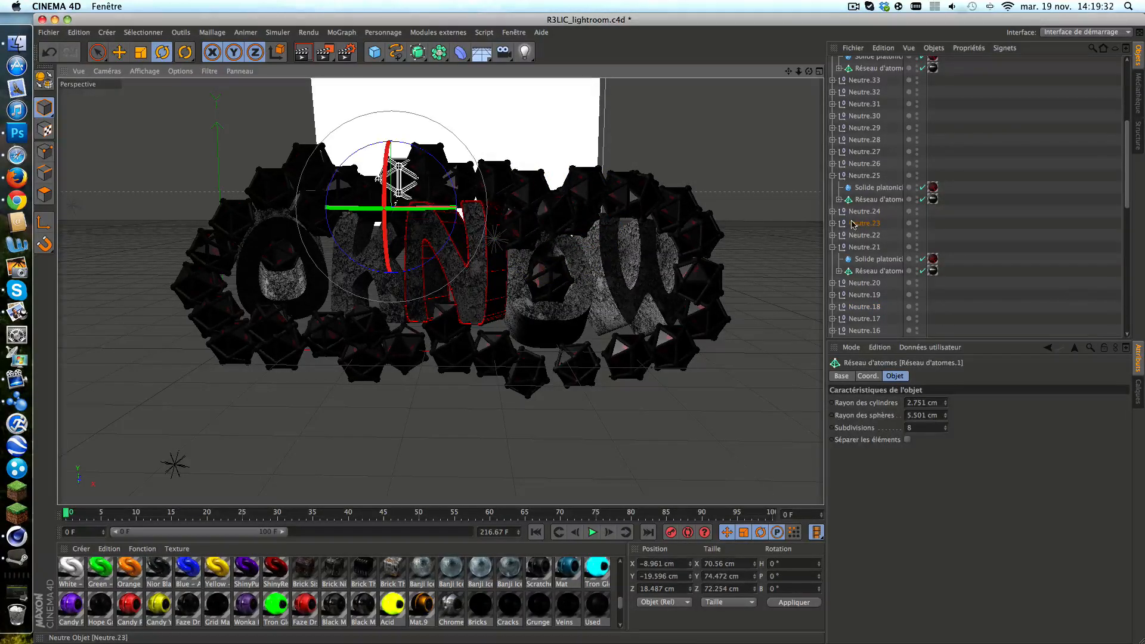
pyautogui.moveTo(377, 164); pyautogui.dragTo(444, 207)
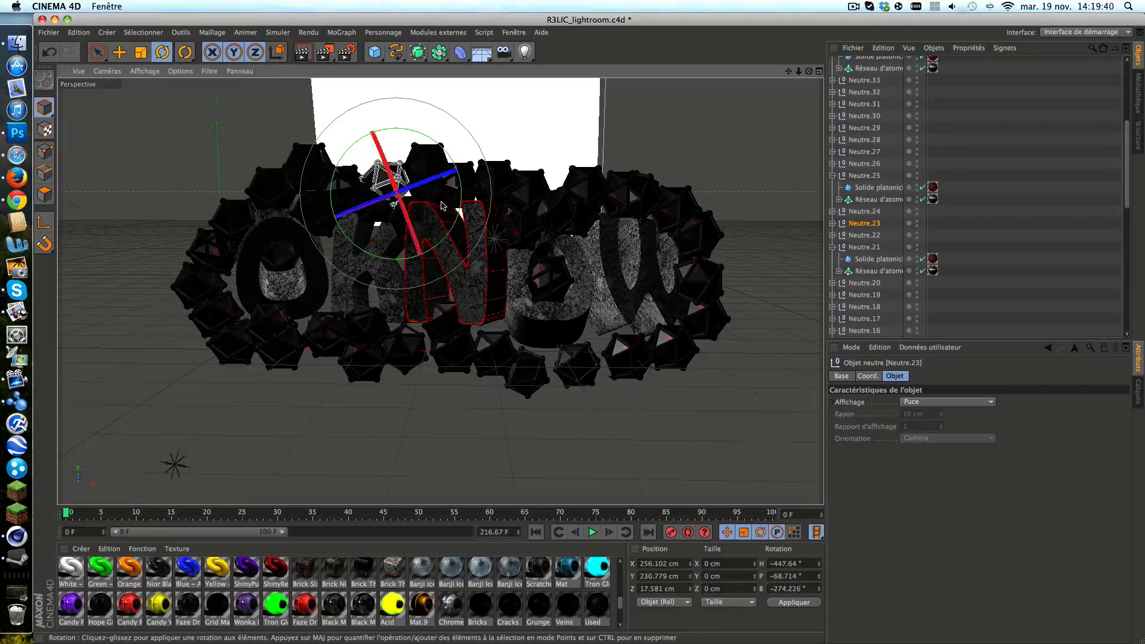
pyautogui.click(893, 313)
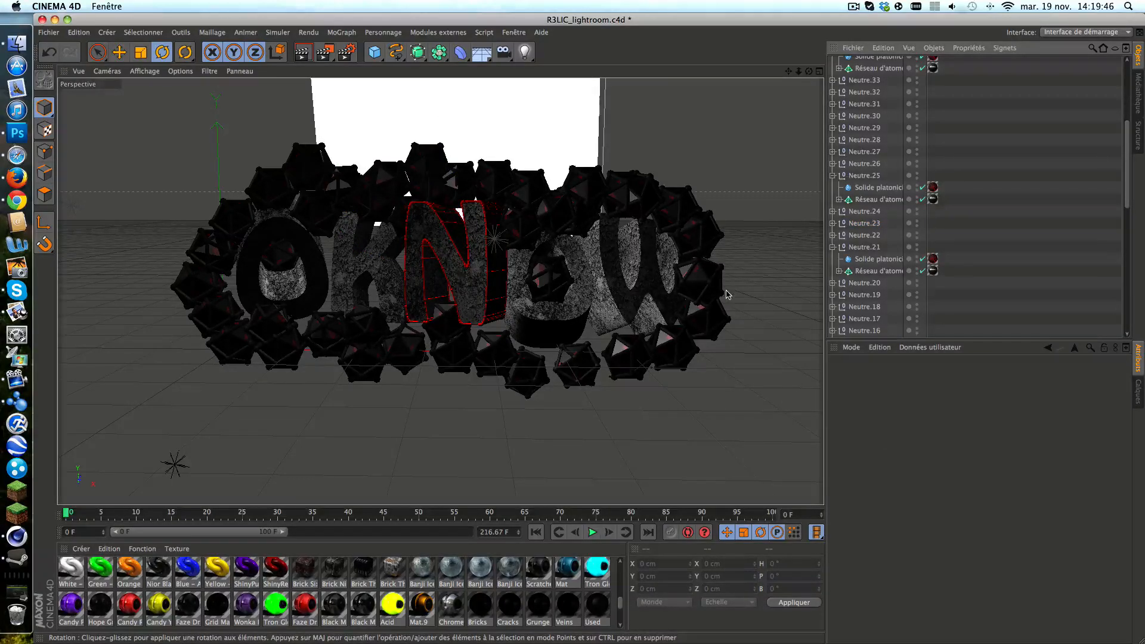
# Frame the complete OKNOW text and its surrounding solids centrally in the perspective view for the render.
pyautogui.scroll(-10, 640, 249)
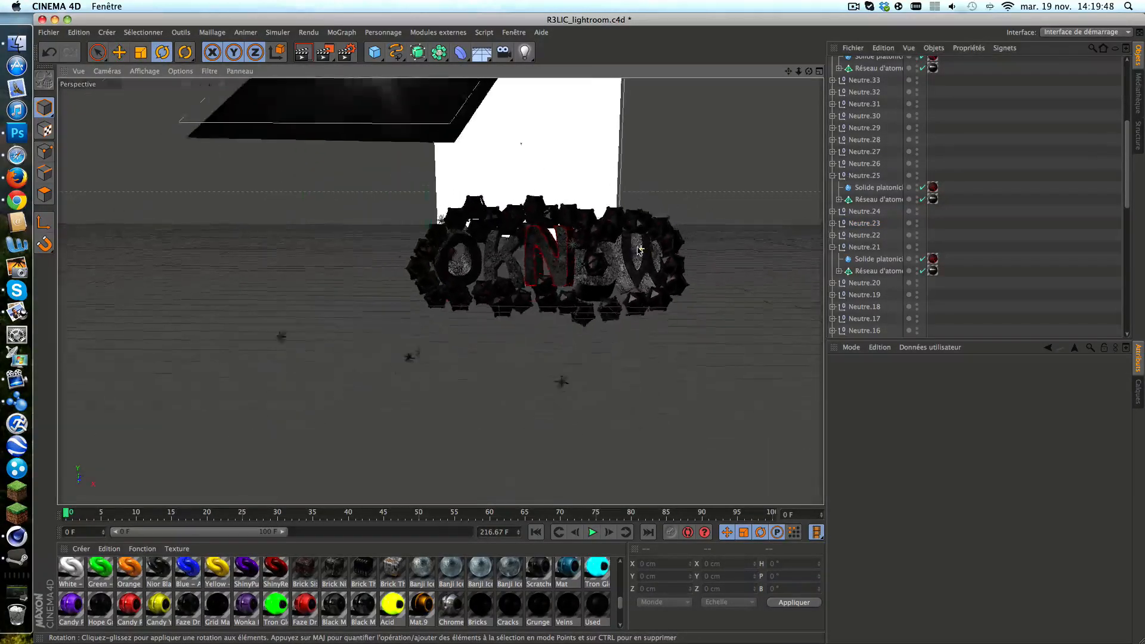
pyautogui.scroll(5, 573, 275)
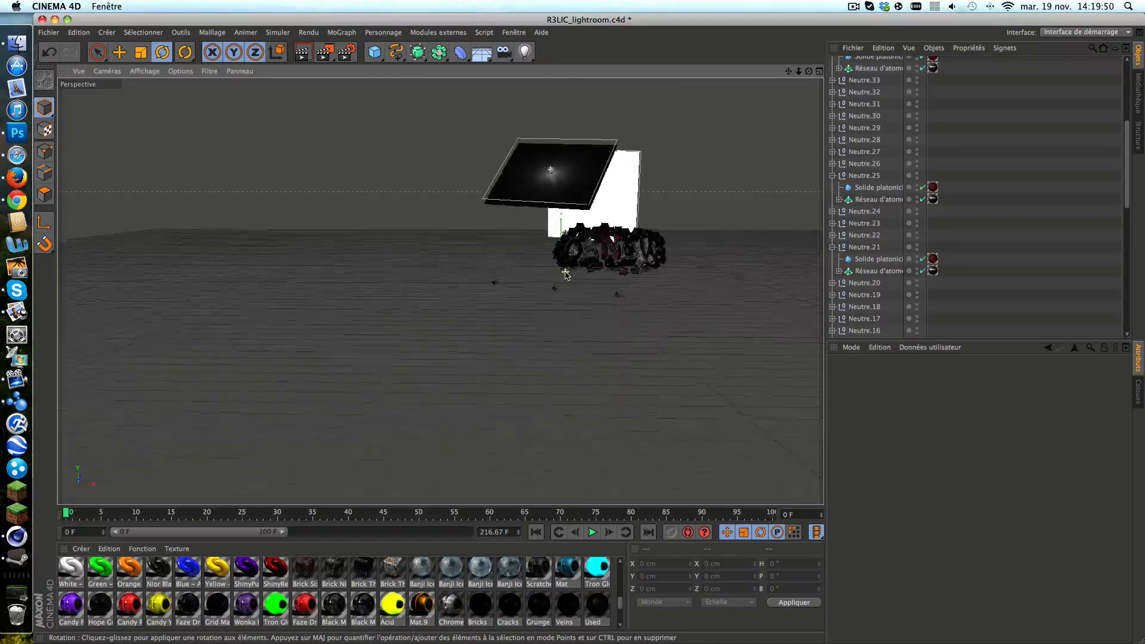
pyautogui.scroll(2, 568, 274)
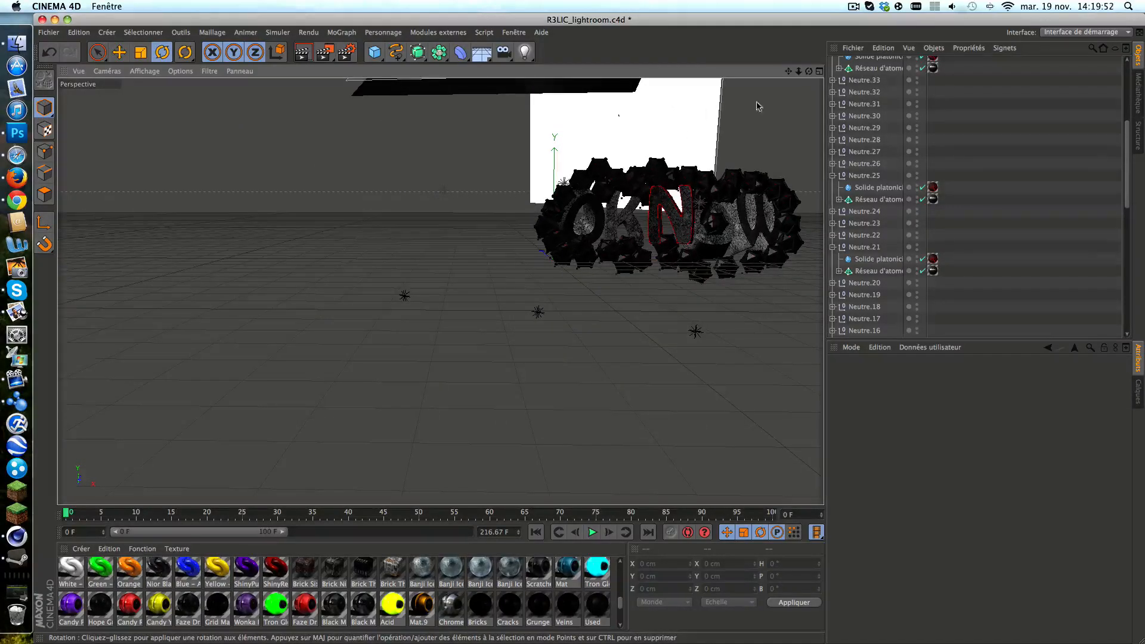
pyautogui.moveTo(788, 71); pyautogui.dragTo(780, 79)
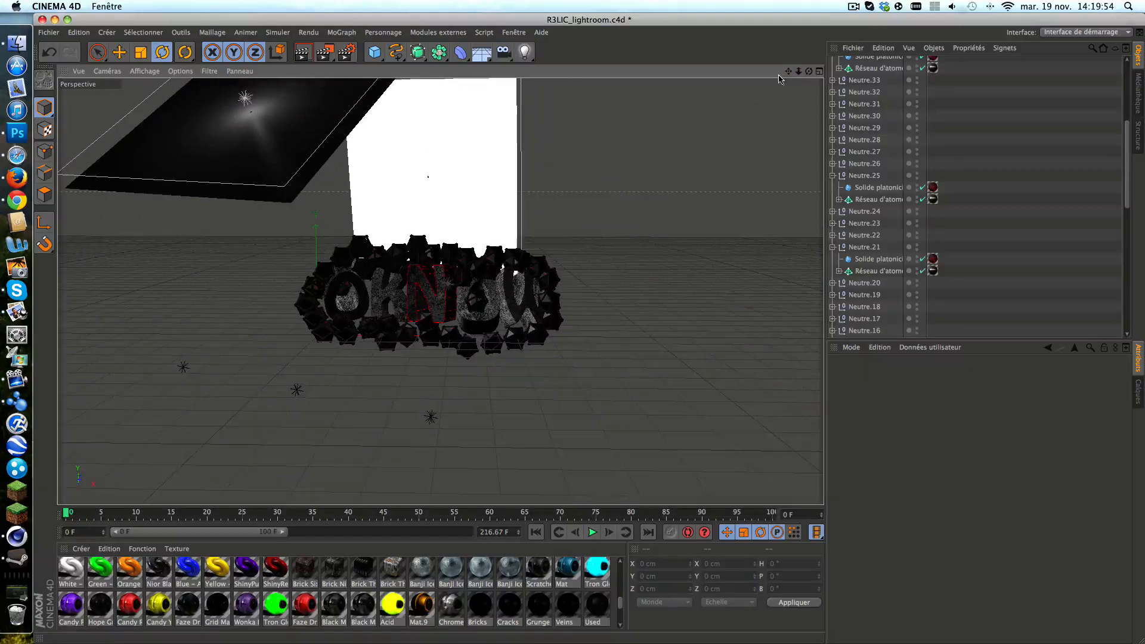
pyautogui.scroll(4, 451, 305)
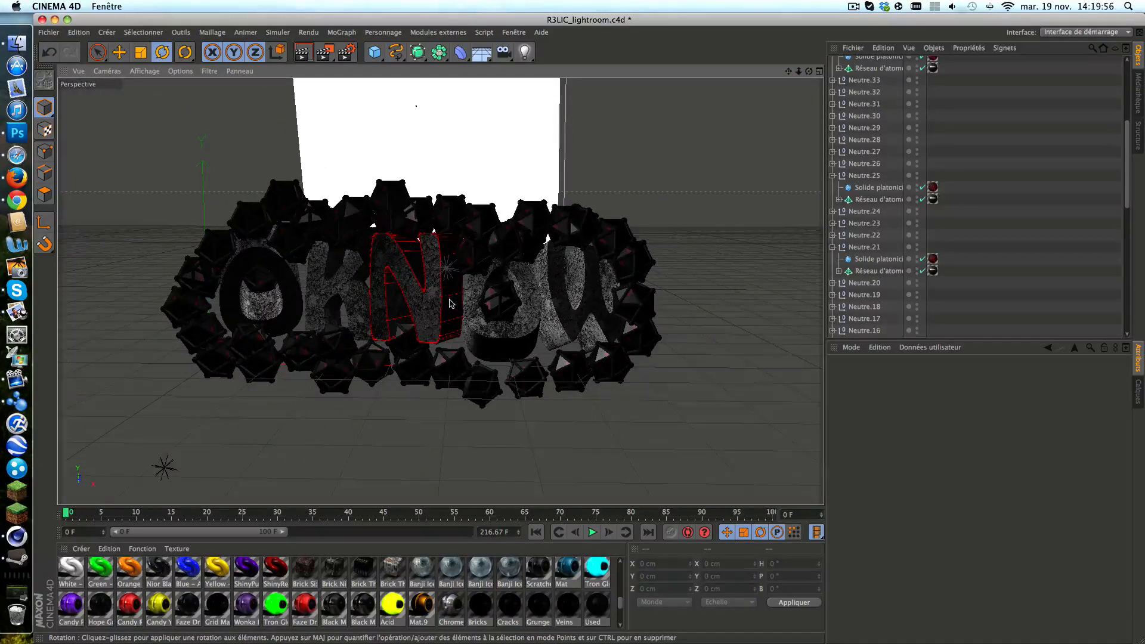
pyautogui.moveTo(788, 71)
pyautogui.mouseDown()
pyautogui.moveTo(800, 76)
pyautogui.moveTo(777, 59)
pyautogui.mouseUp()
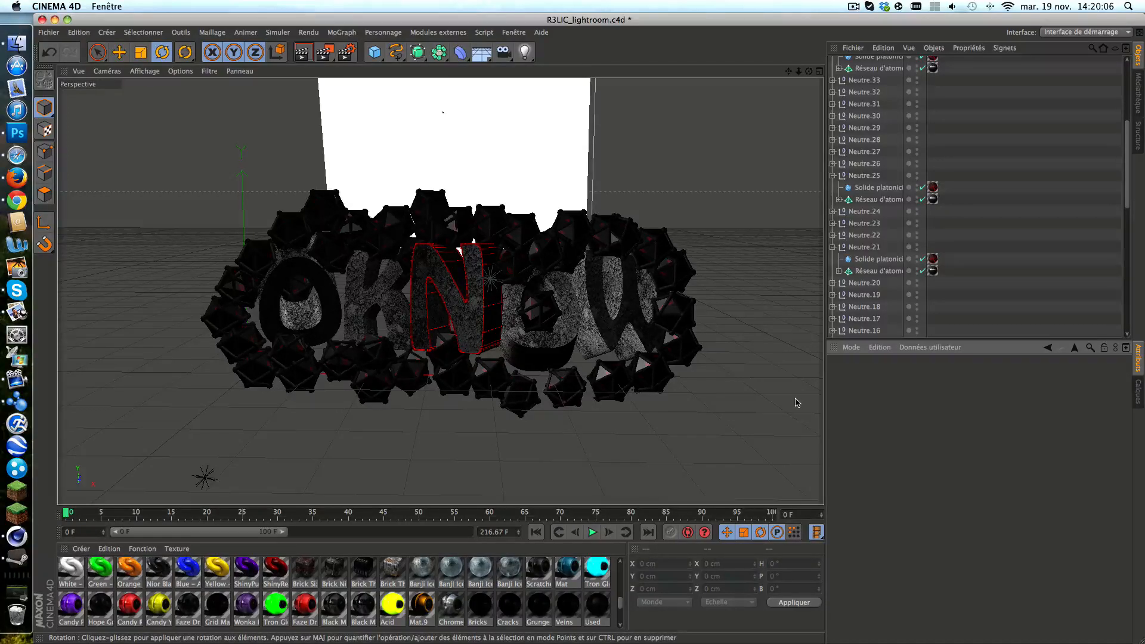
pyautogui.scroll(-3, 695, 363)
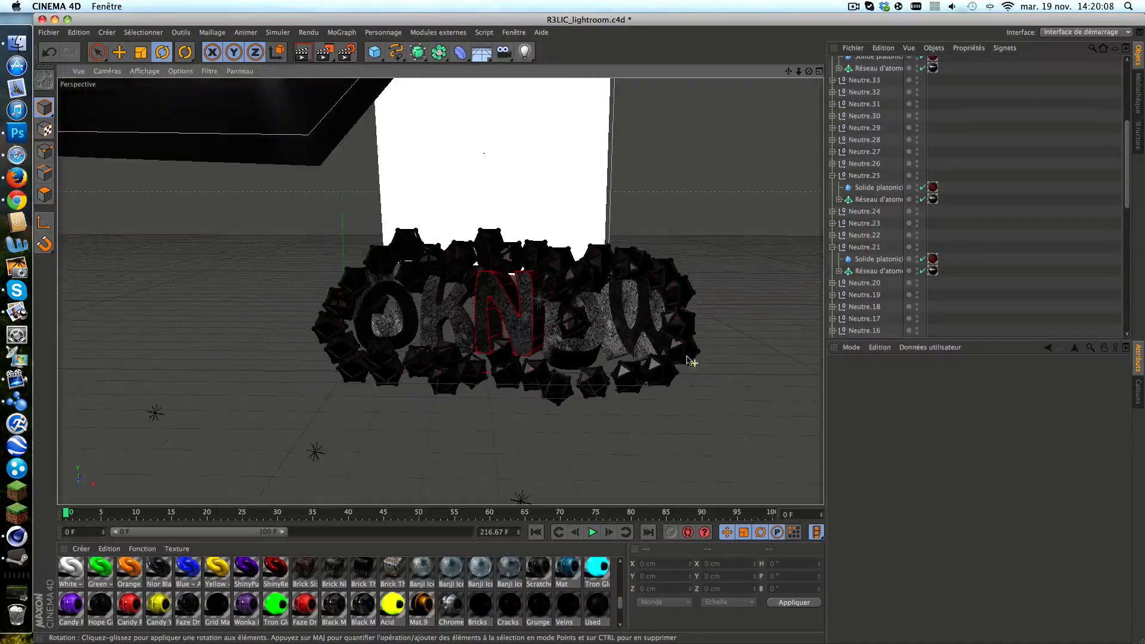
pyautogui.scroll(3, 559, 323)
pyautogui.scroll(1, 560, 324)
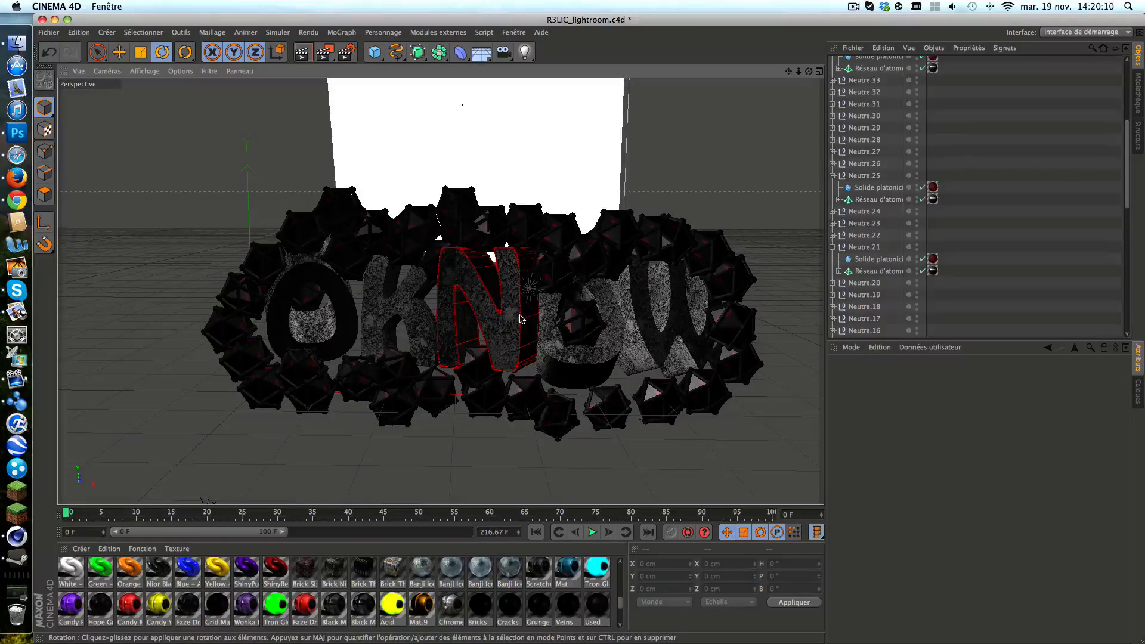
pyautogui.click(330, 53)
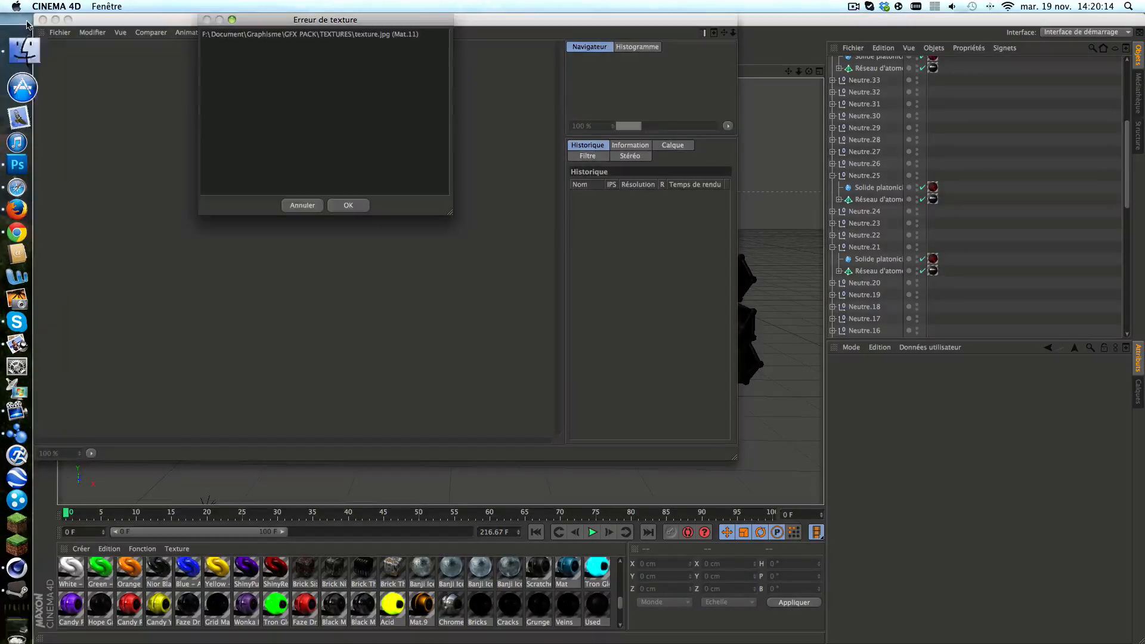
pyautogui.click(303, 205)
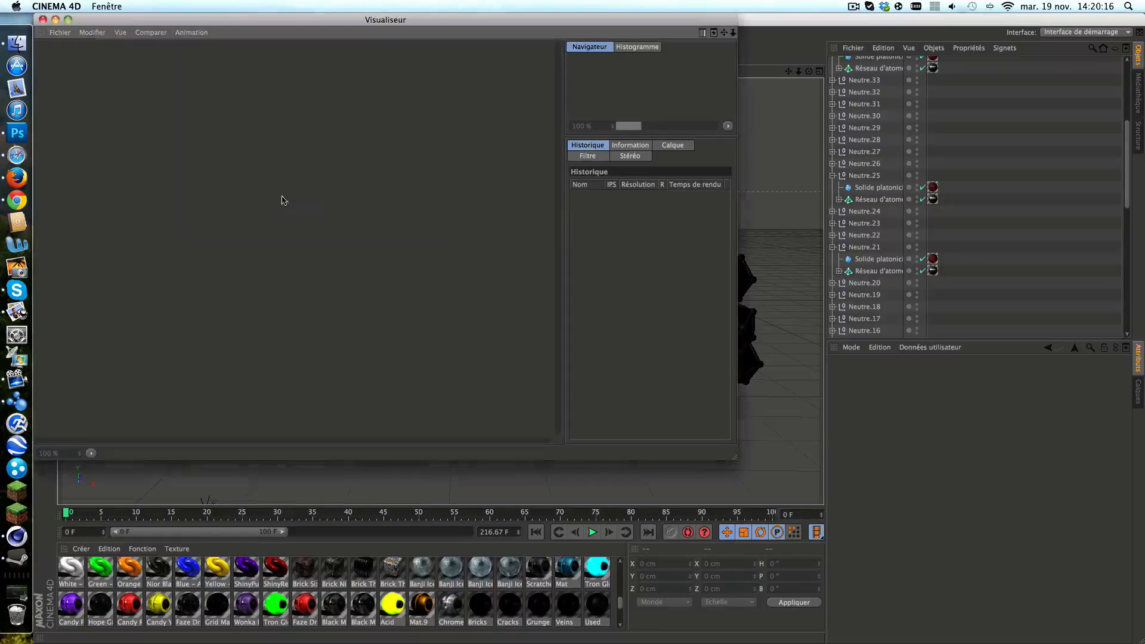
pyautogui.click(42, 20)
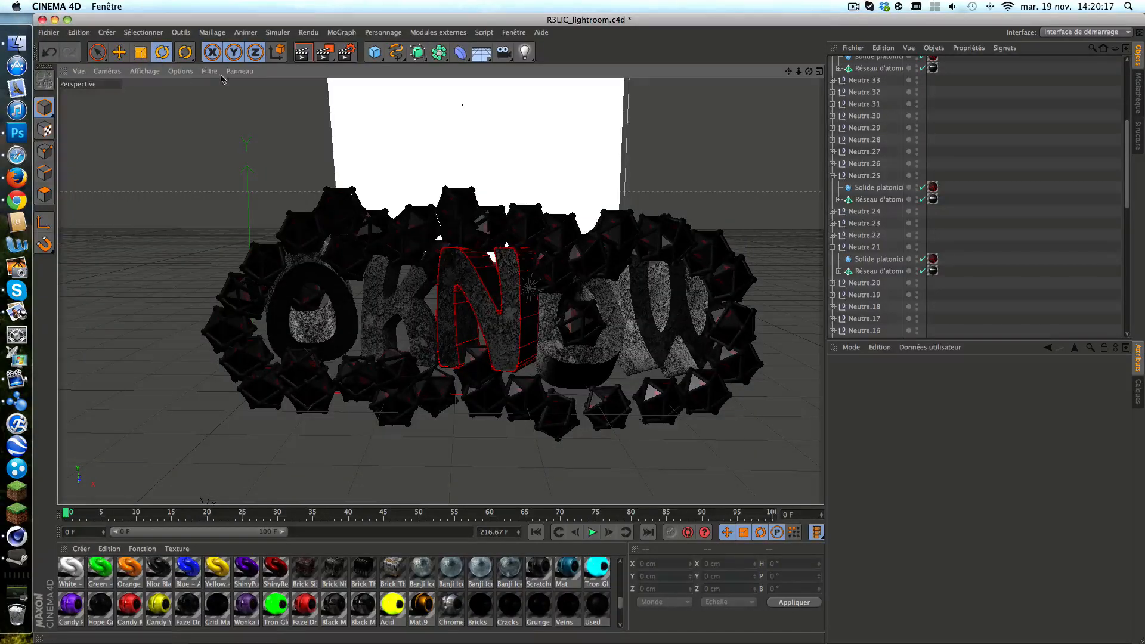
# Check the render settings' output size and the save path and PNG format of the regular image.
pyautogui.click(349, 53)
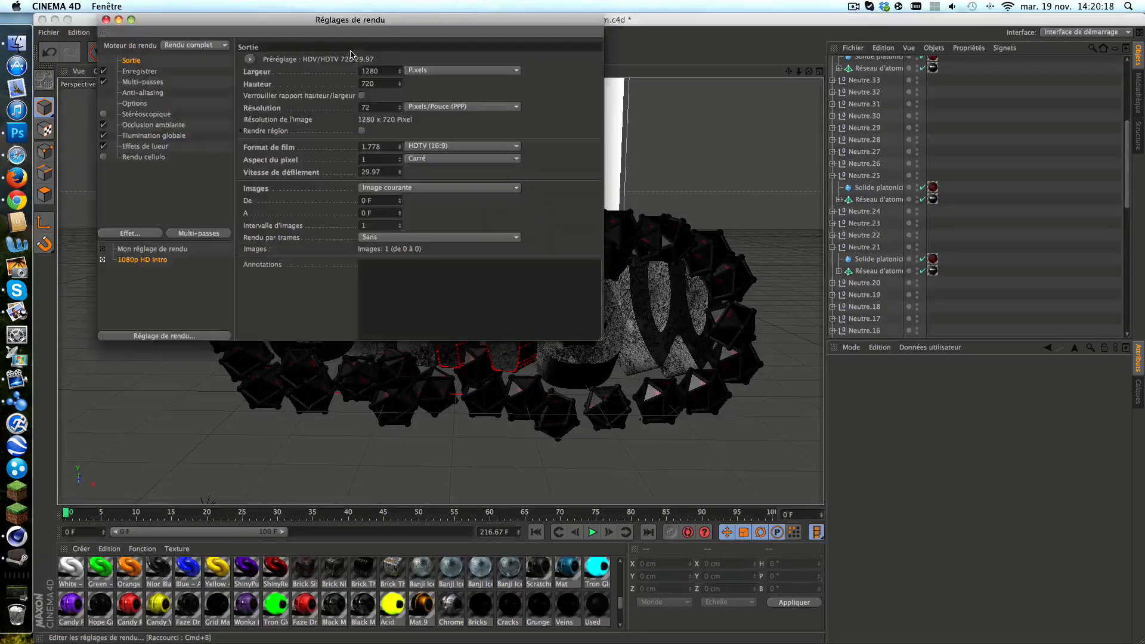
pyautogui.click(139, 71)
pyautogui.moveTo(423, 337); pyautogui.dragTo(457, 337)
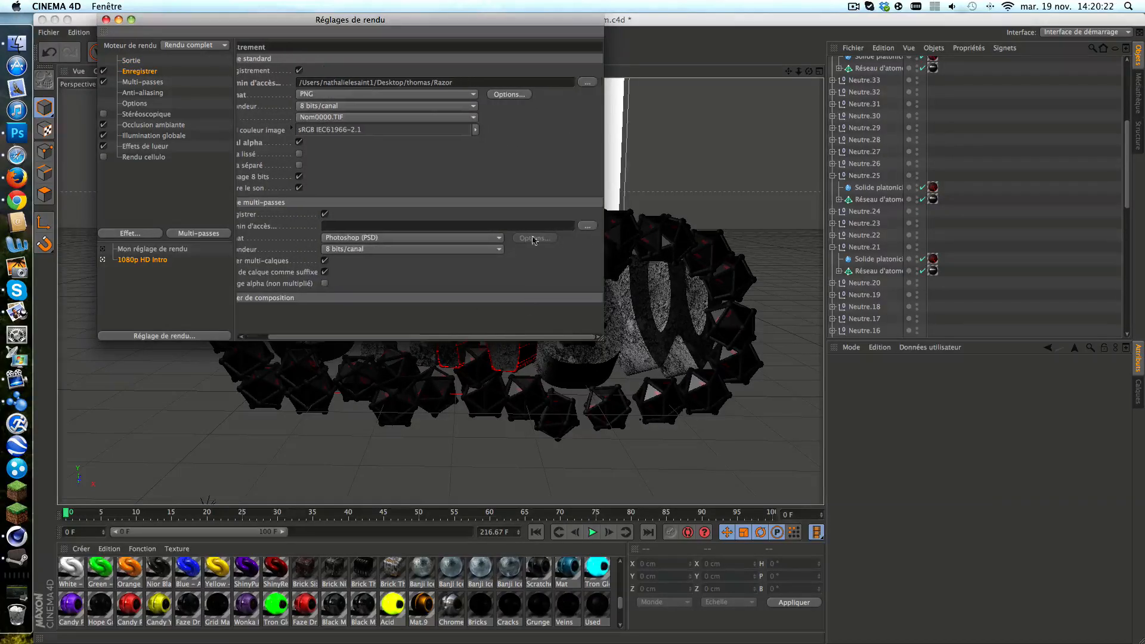
pyautogui.click(536, 84)
pyautogui.click(105, 19)
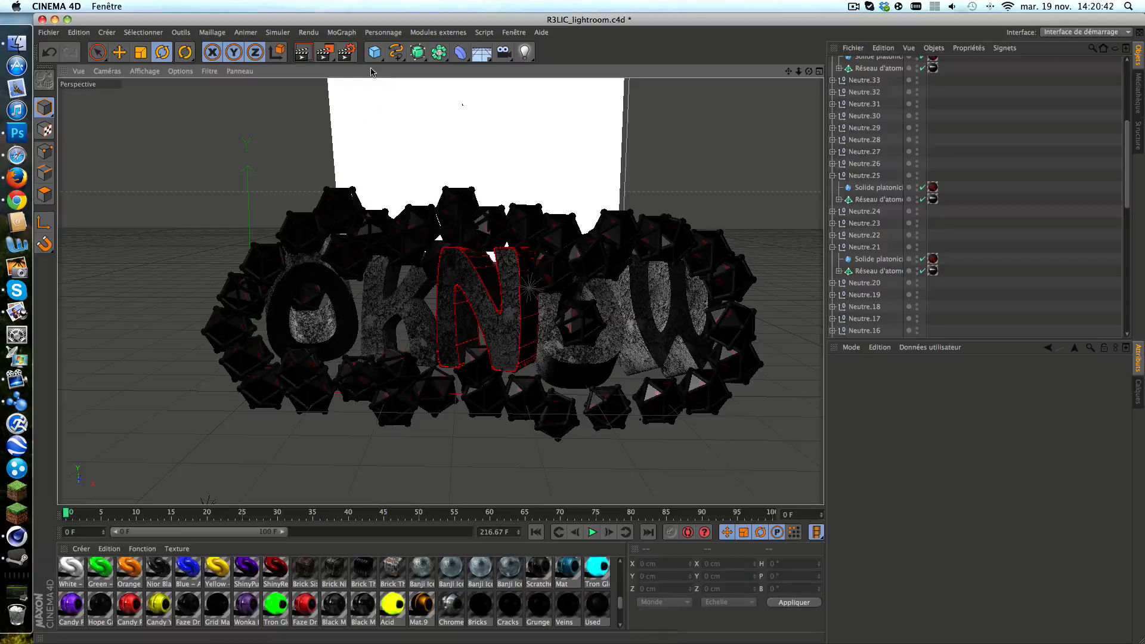
# Render the scene in the picture viewer despite the texture error, and examine the finished OKNOW image before closing the viewer.
pyautogui.click(322, 53)
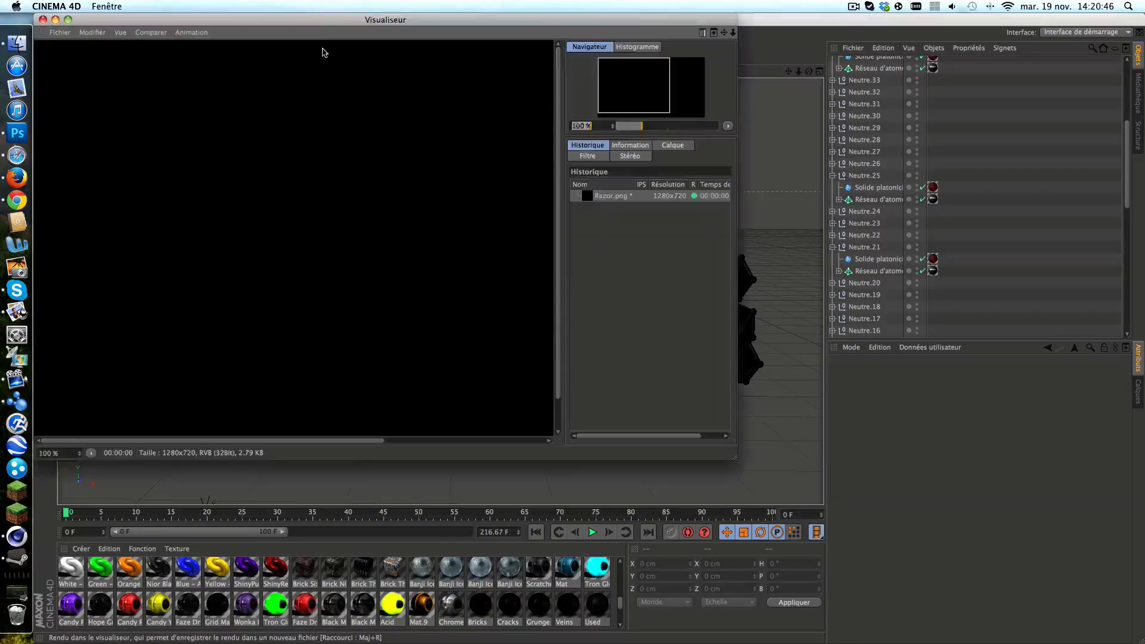
pyautogui.click(363, 205)
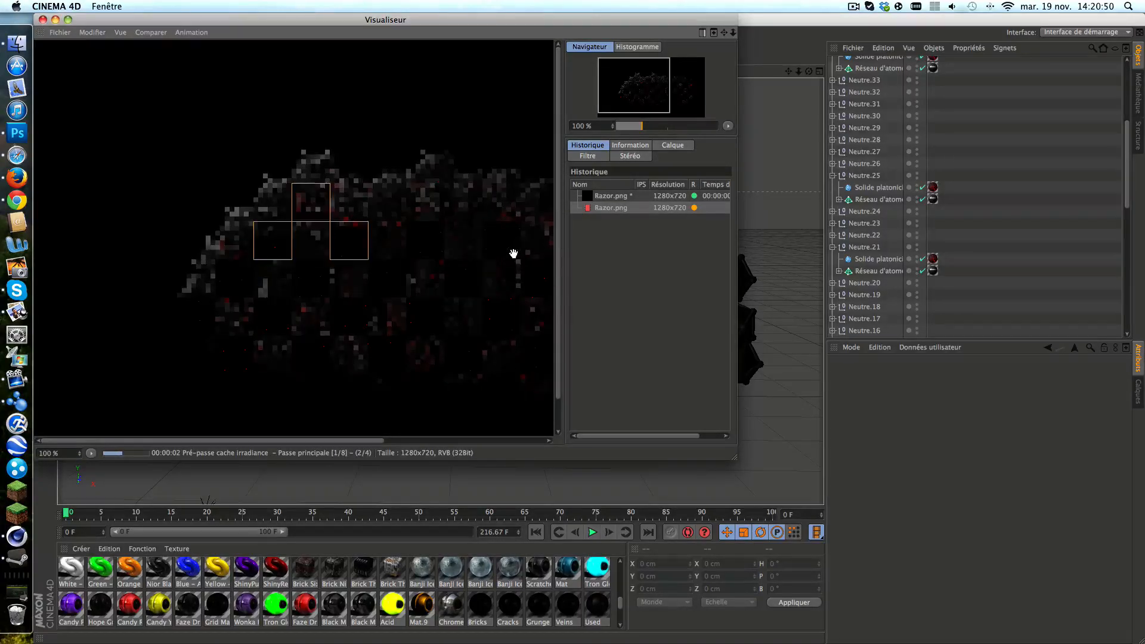
pyautogui.moveTo(628, 97); pyautogui.dragTo(653, 101)
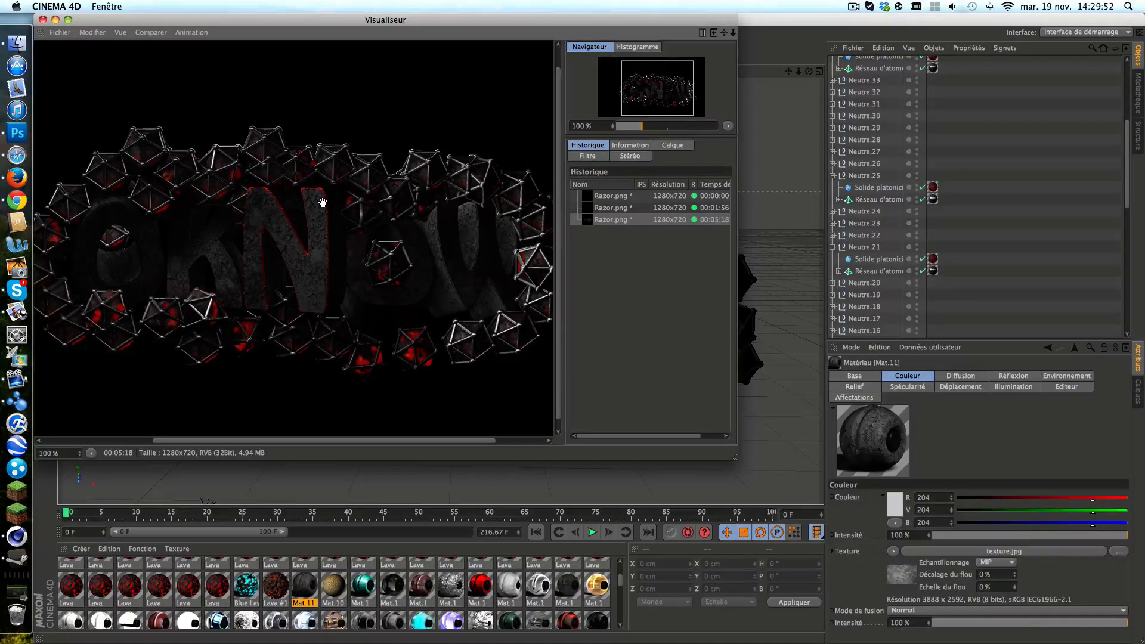
pyautogui.moveTo(387, 286)
pyautogui.mouseDown()
pyautogui.moveTo(356, 251)
pyautogui.moveTo(350, 263)
pyautogui.moveTo(378, 302)
pyautogui.mouseUp()
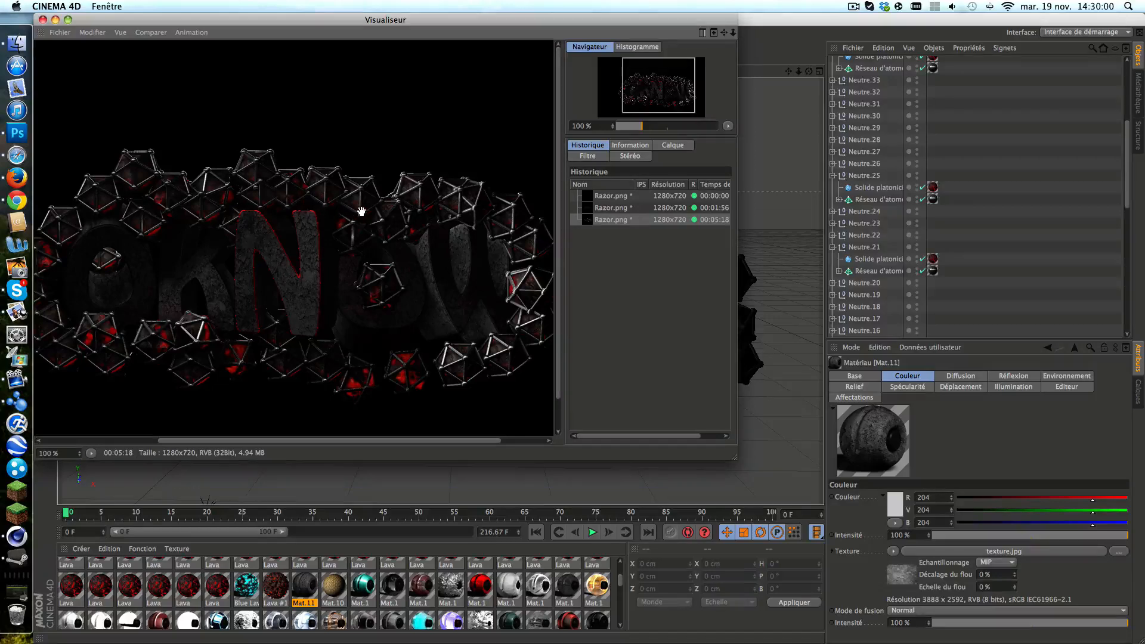
pyautogui.click(42, 19)
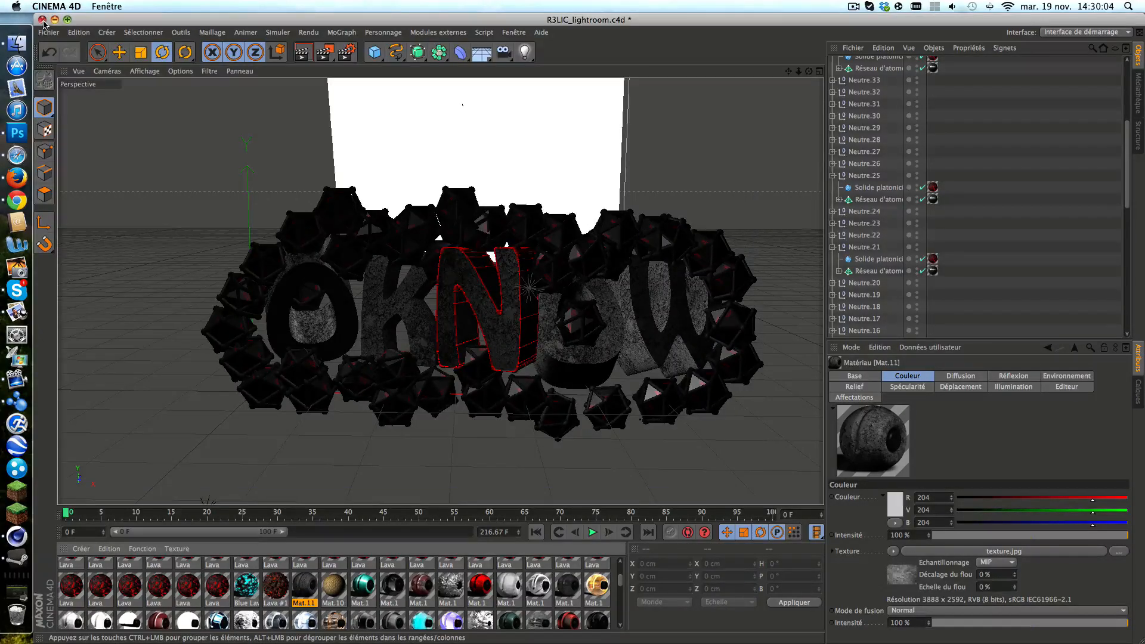
# Close the R3LIC_lightroom.c4d project and quit Cinema 4D.
pyautogui.click(42, 19)
pyautogui.click(542, 224)
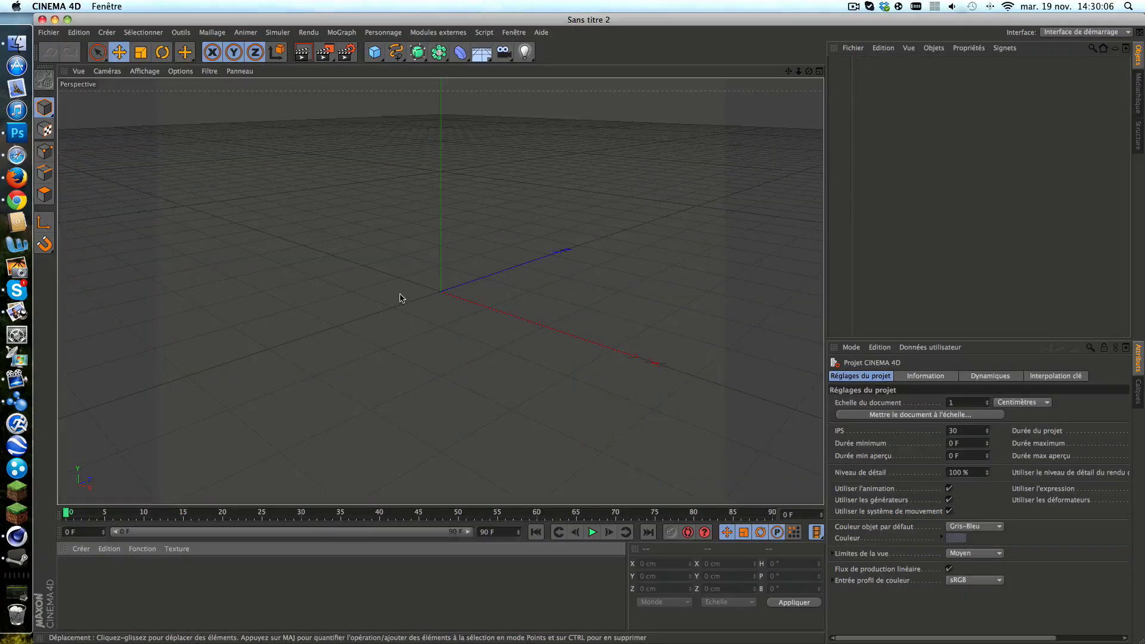
pyautogui.rightClick(21, 538)
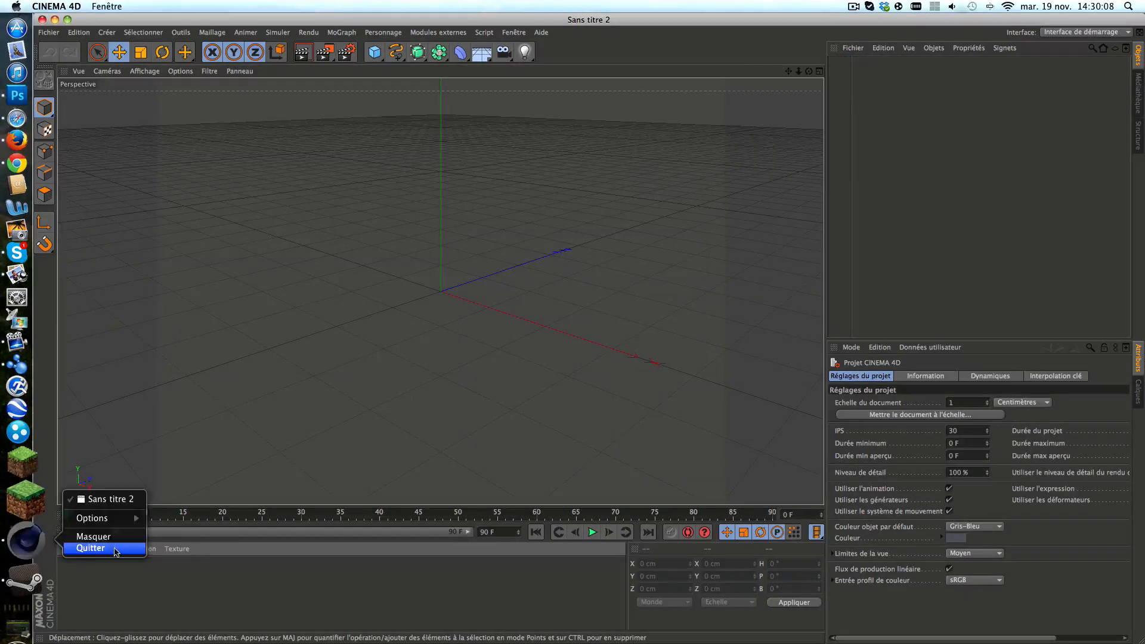
pyautogui.click(116, 553)
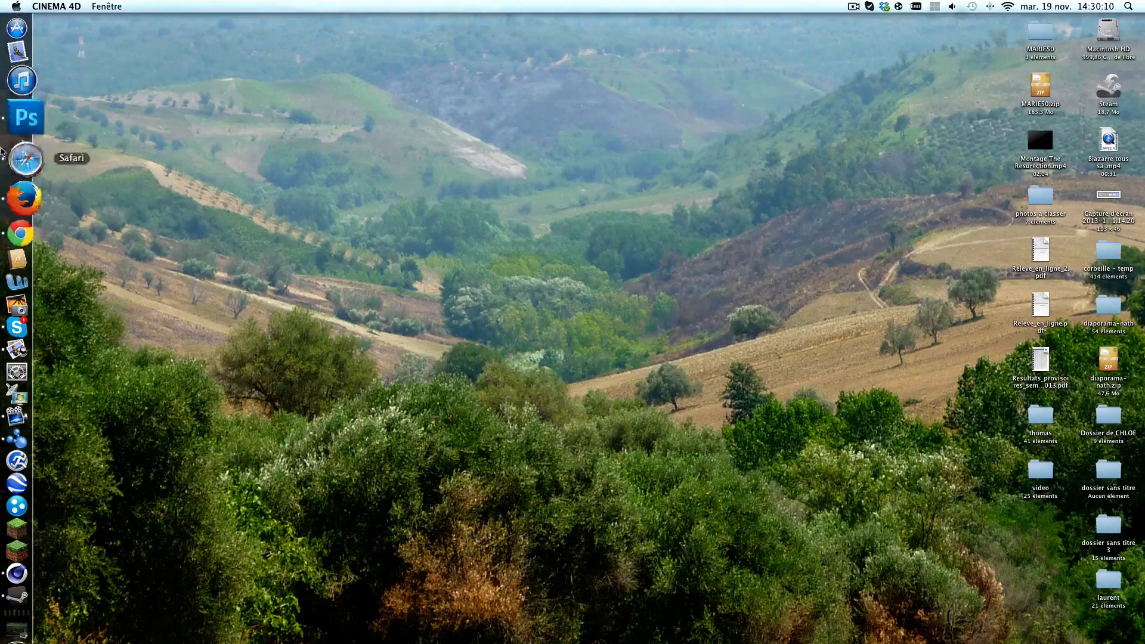
# Browse to the project folder on the desktop and open GFX PACK BLIZZARD !!!.psd in Photoshop.
pyautogui.click(27, 43)
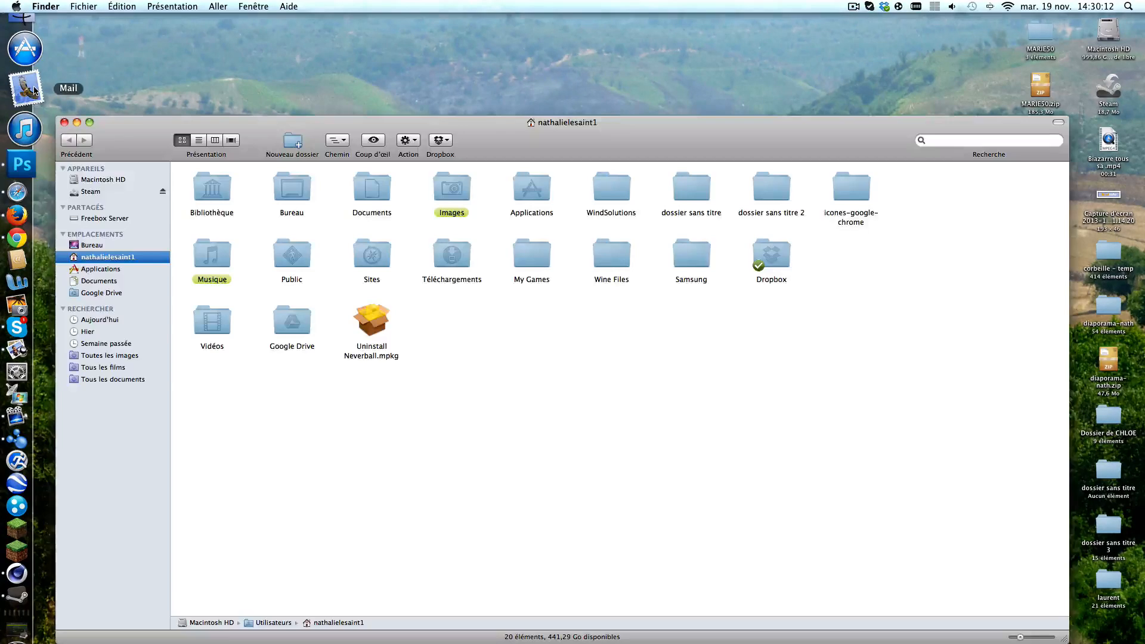
pyautogui.click(99, 245)
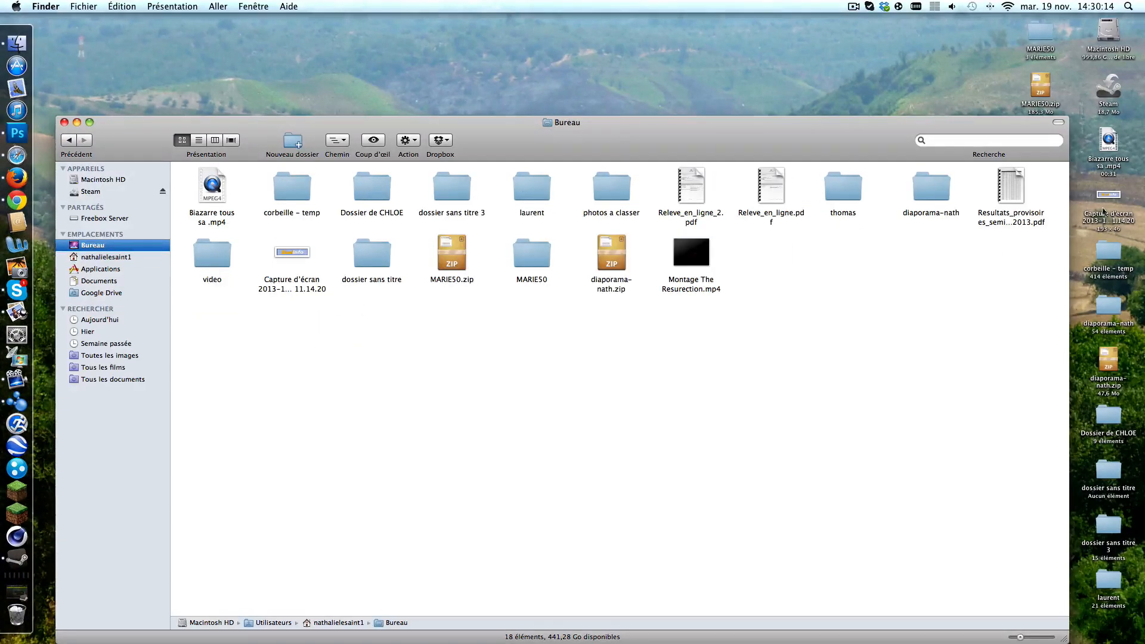
pyautogui.doubleClick(845, 192)
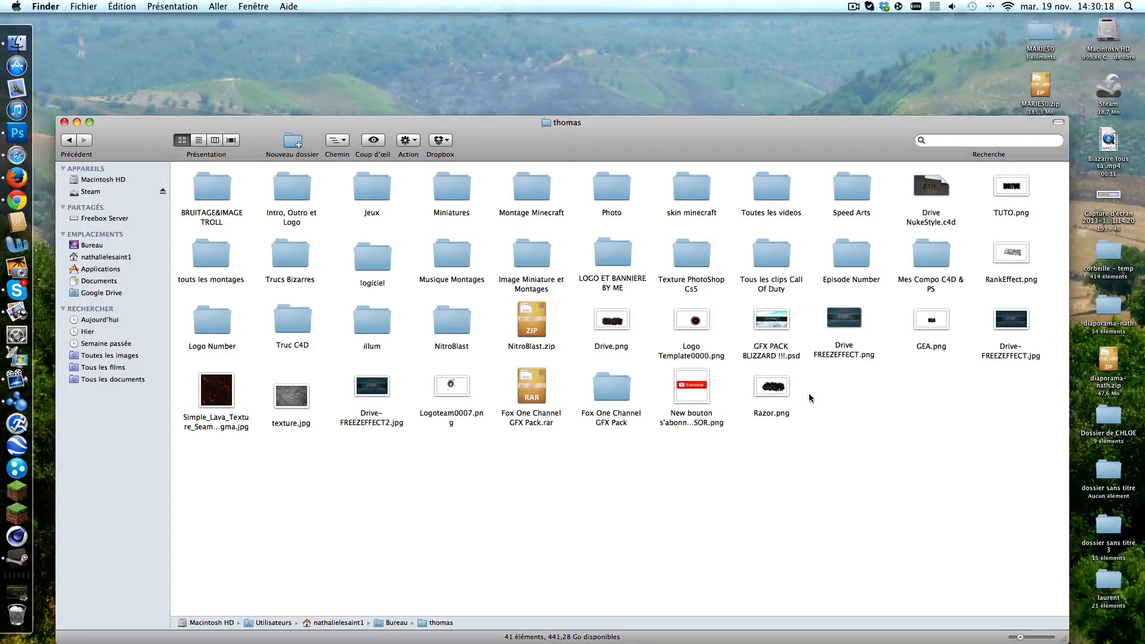
pyautogui.doubleClick(778, 325)
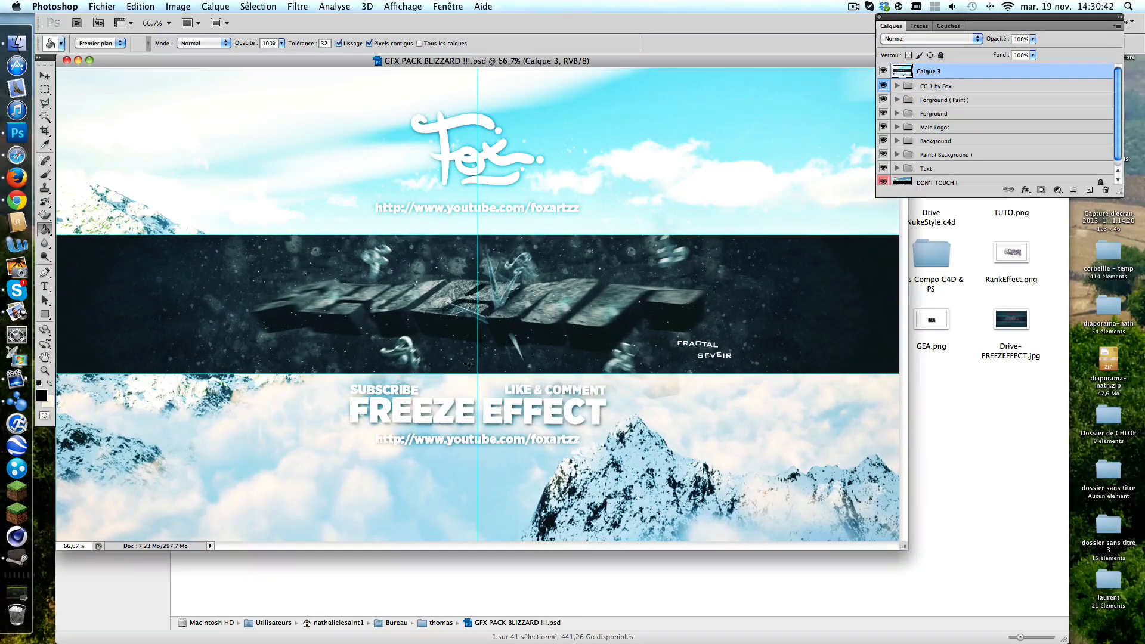
# Inspect what the CC 1 by Fox, Text and Paint ( Background ) groups contribute by toggling their visibility off and on.
pyautogui.click(940, 89)
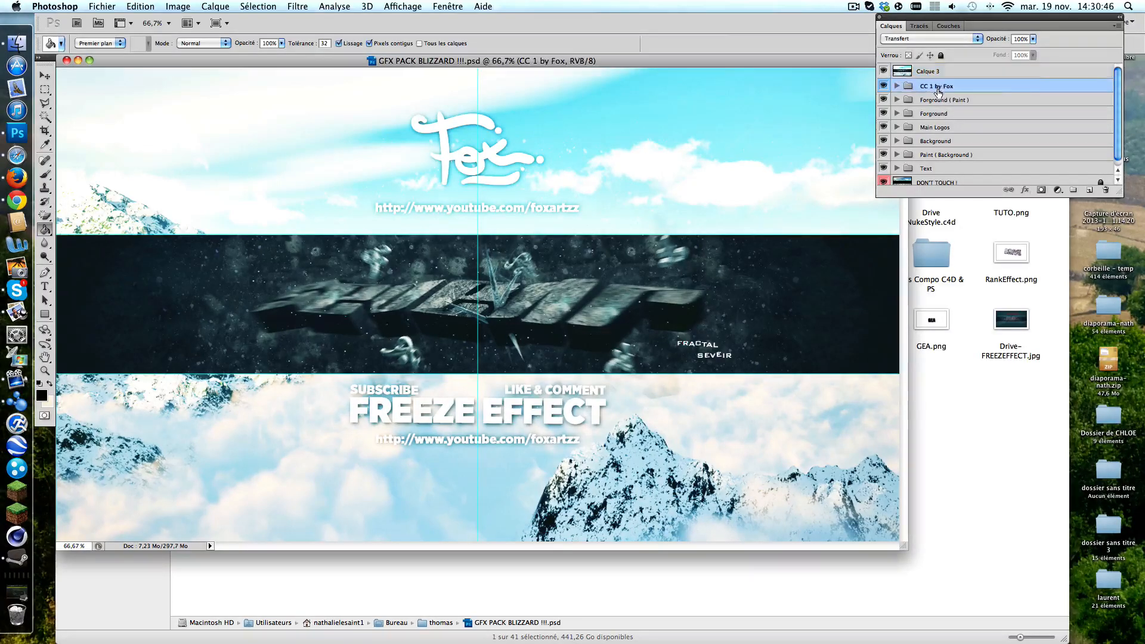
pyautogui.click(884, 87)
pyautogui.click(884, 87)
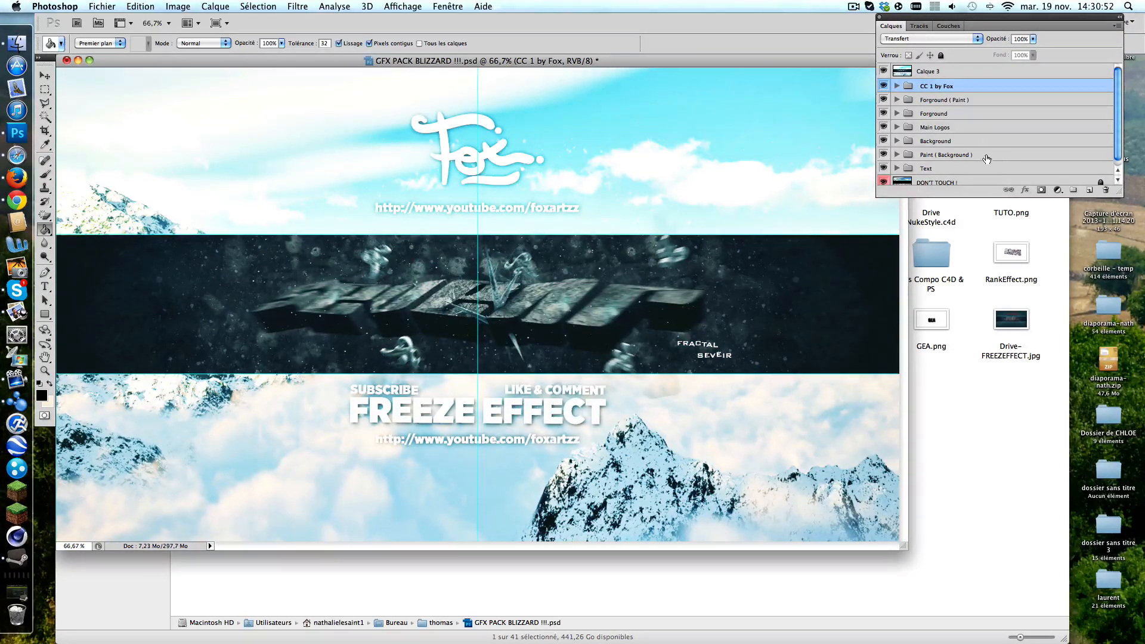
pyautogui.click(926, 101)
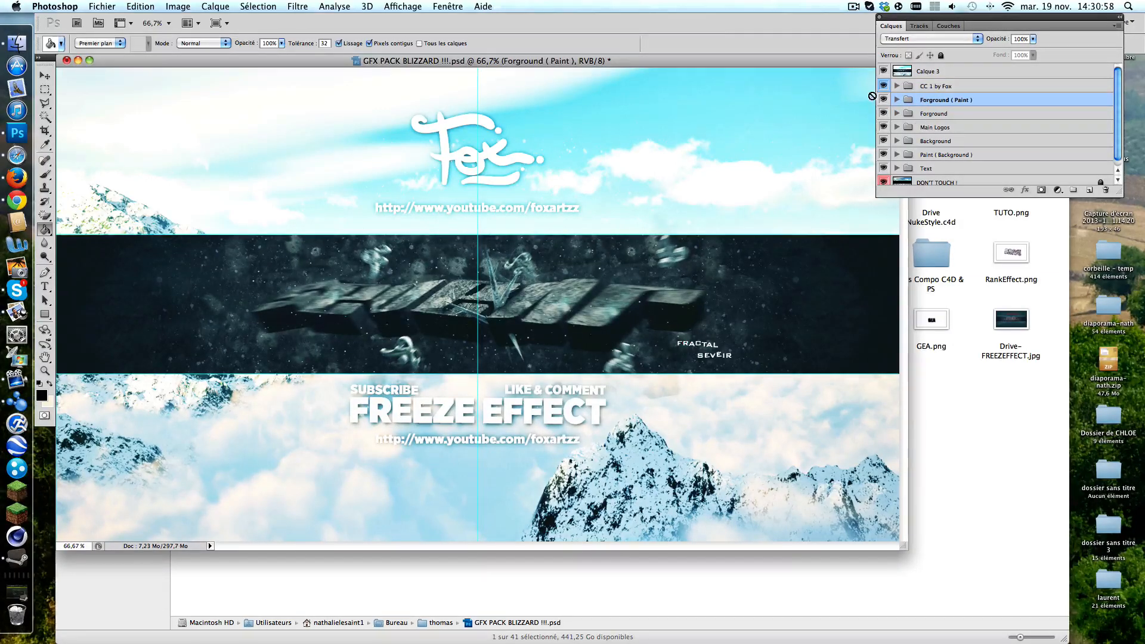
pyautogui.scroll(-1, 930, 127)
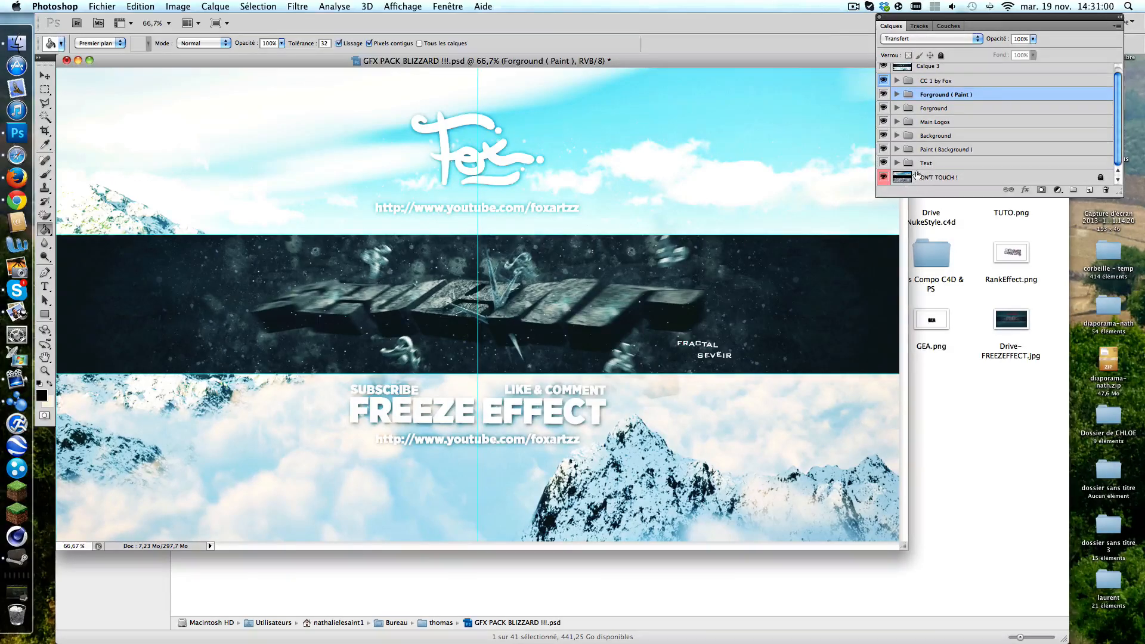
pyautogui.click(885, 164)
pyautogui.click(885, 164)
pyautogui.click(884, 149)
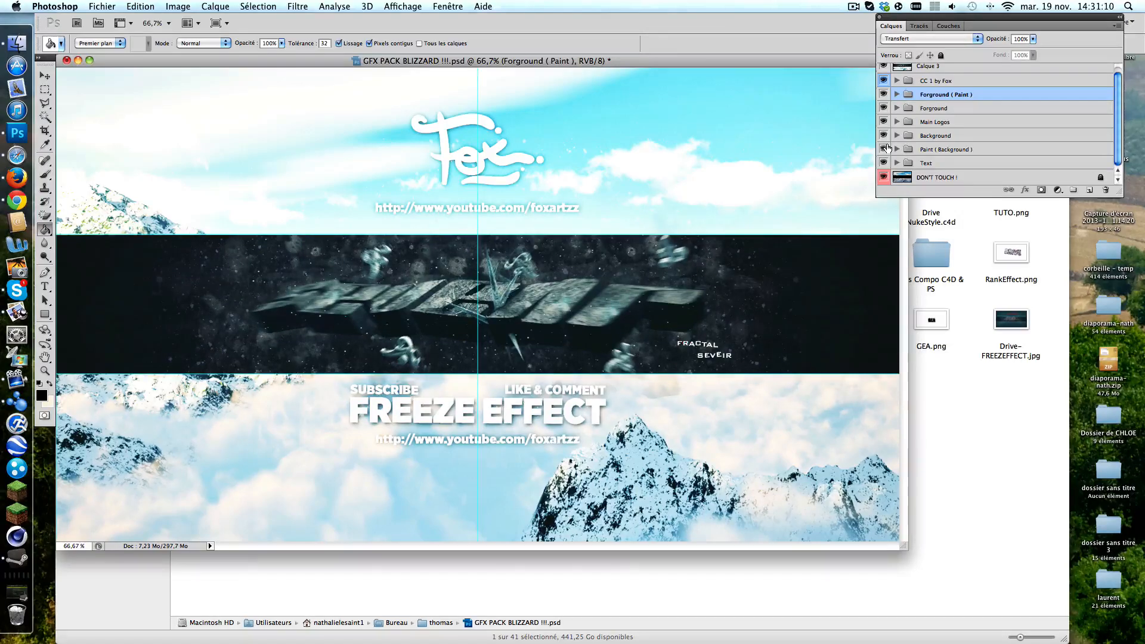
# Inspect the Main Logos and Forground groups by hiding and showing each one.
pyautogui.scroll(1, 909, 143)
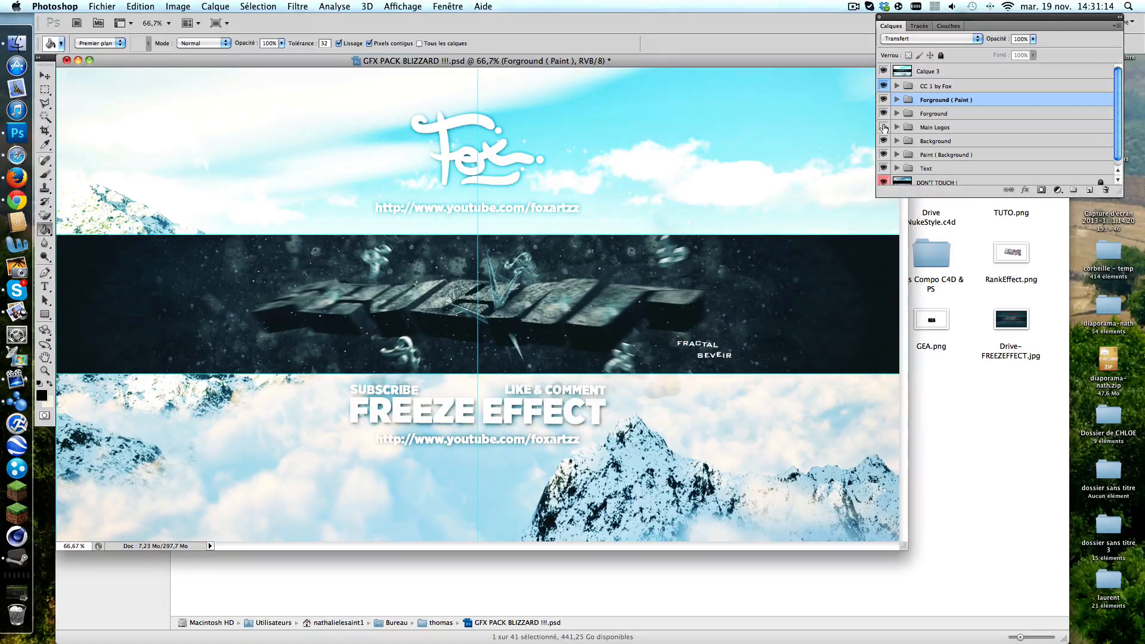
pyautogui.click(884, 127)
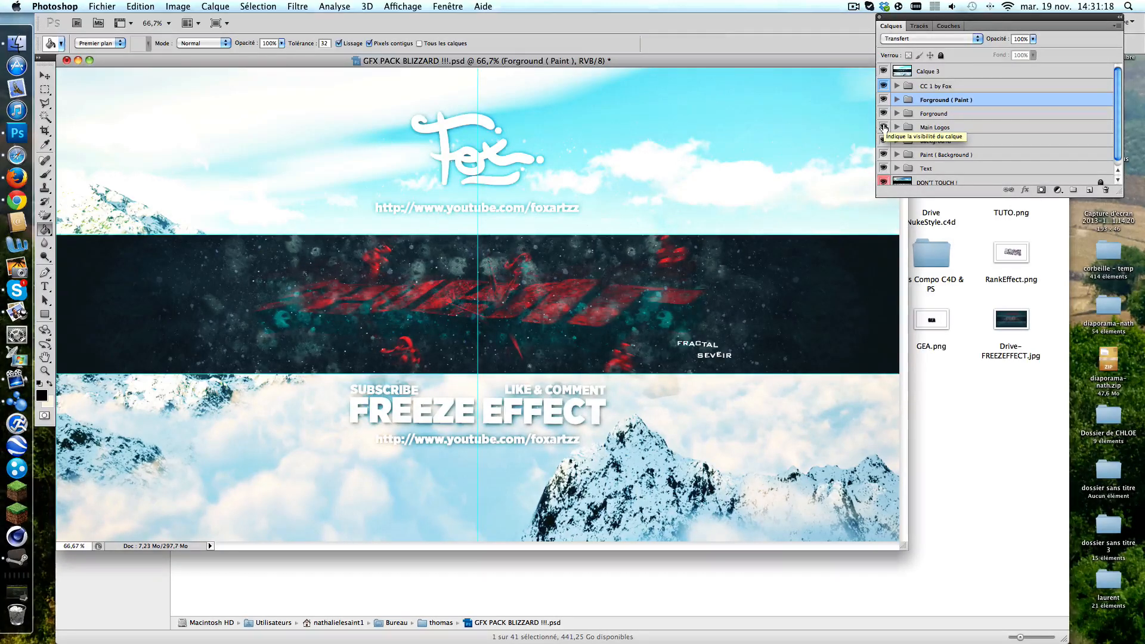
pyautogui.click(884, 128)
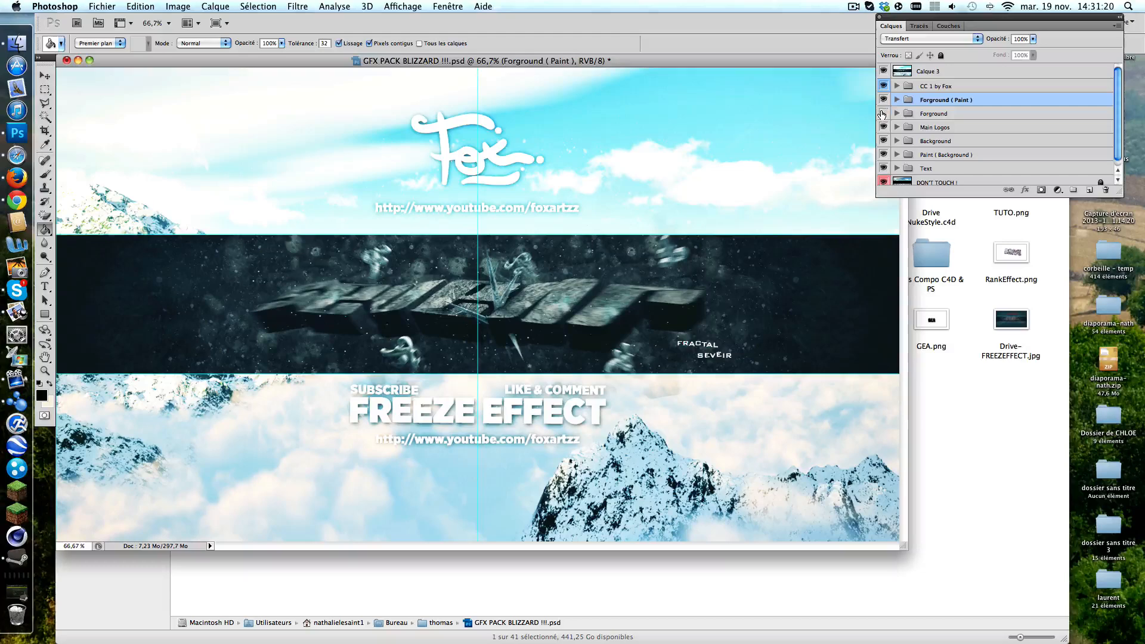
pyautogui.click(882, 114)
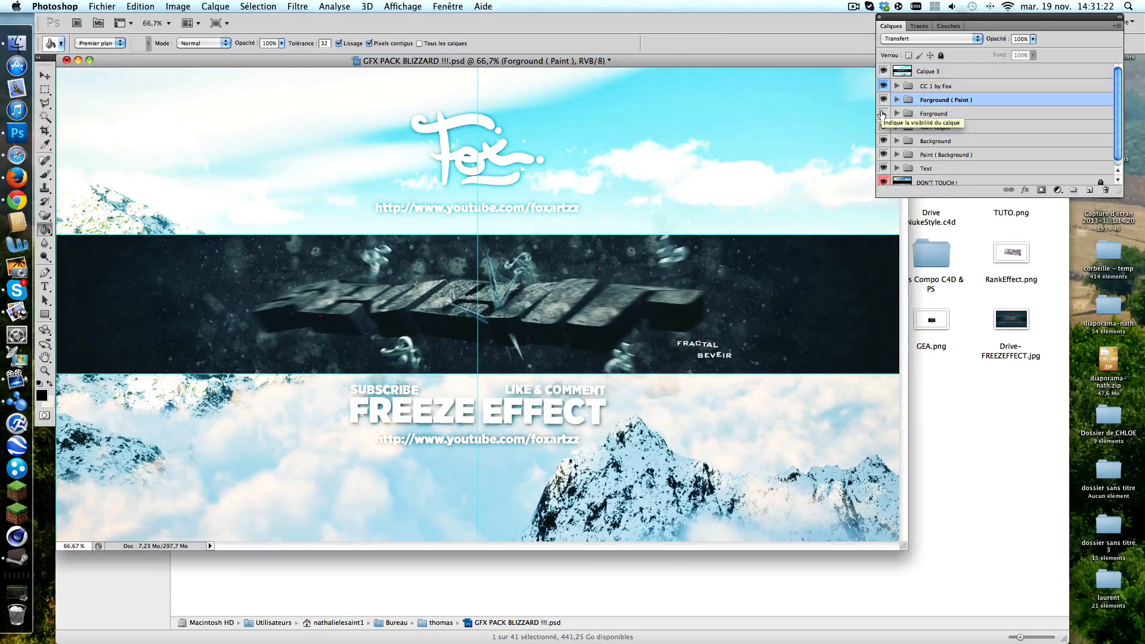
pyautogui.click(883, 114)
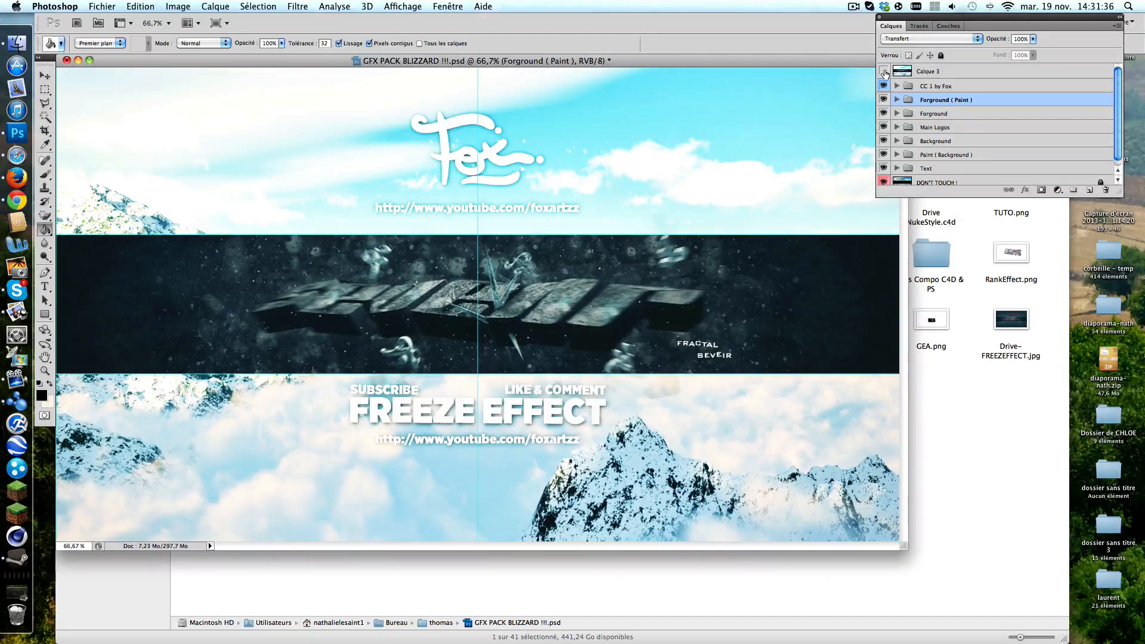
# Try to delete the Calque 3 layer, and undo the deletion.
pyautogui.click(920, 73)
pyautogui.press('Delete')
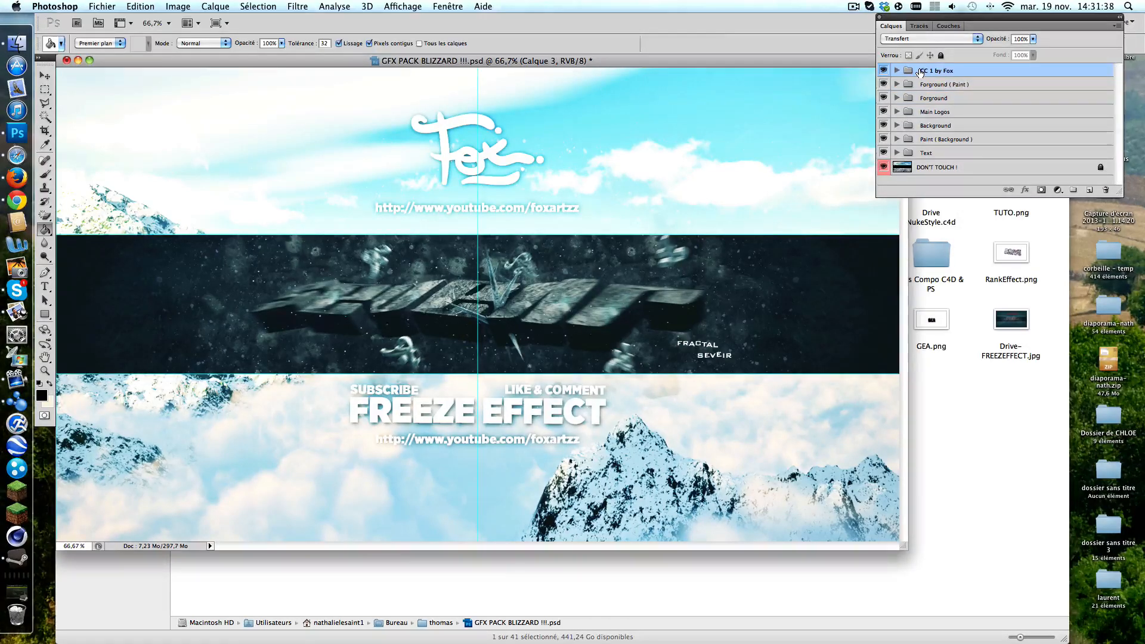
pyautogui.press('super+z')
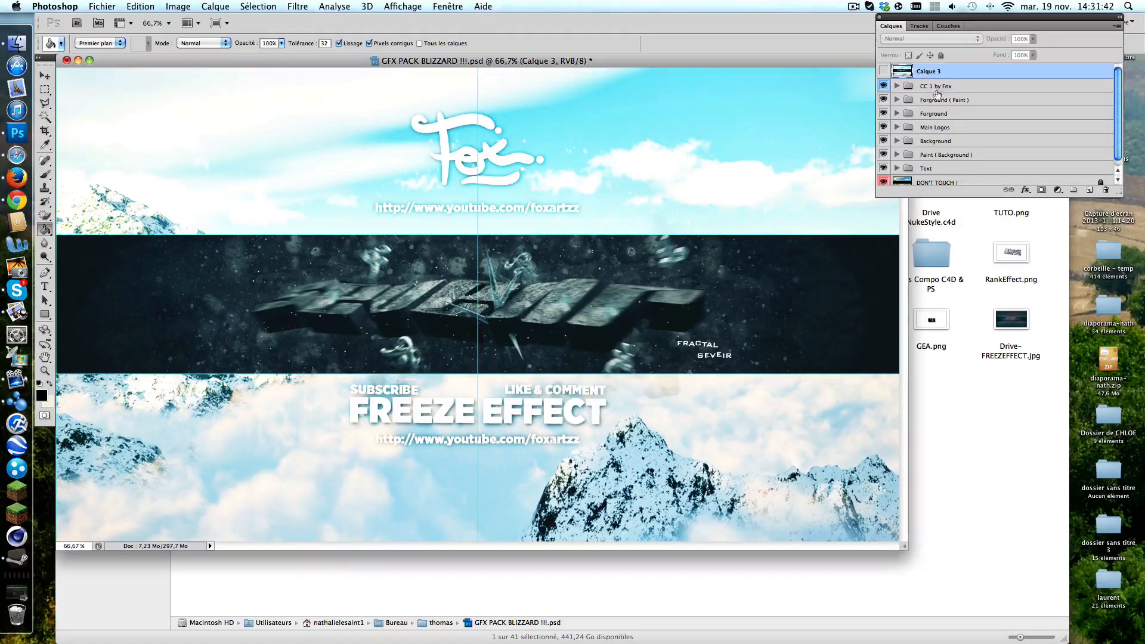
# Check the locked DON'T TOUCH ! layer by toggling its visibility.
pyautogui.scroll(-1, 940, 94)
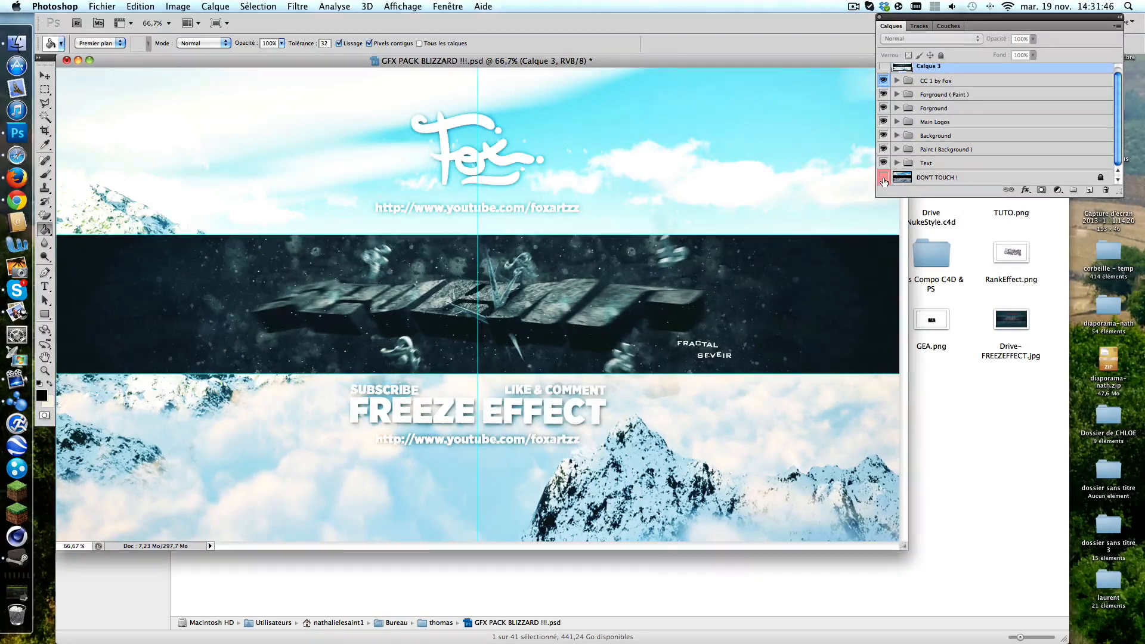
pyautogui.click(884, 178)
pyautogui.click(884, 177)
# Expand the Text group to check its SEVEIR and FRACTAL layers, and delete the whole group.
pyautogui.click(897, 162)
pyautogui.scroll(-2, 957, 169)
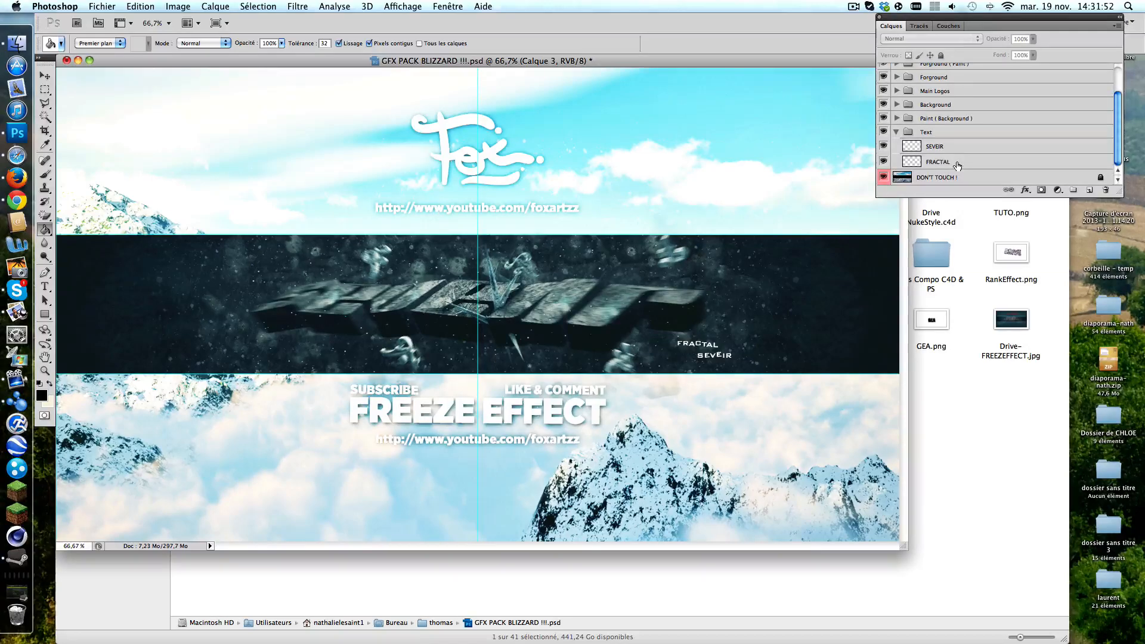
pyautogui.click(926, 132)
pyautogui.press('Delete')
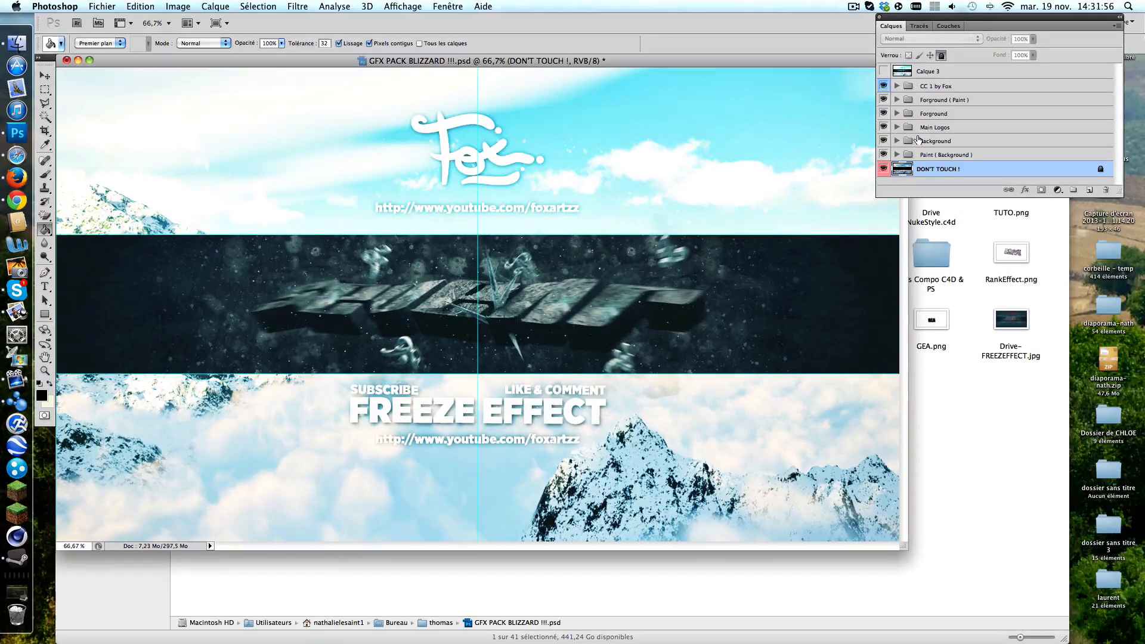
# Try deleting the Background group and the Paint ( Background ) group one at a time, undoing each deletion.
pyautogui.click(926, 142)
pyautogui.press('Delete')
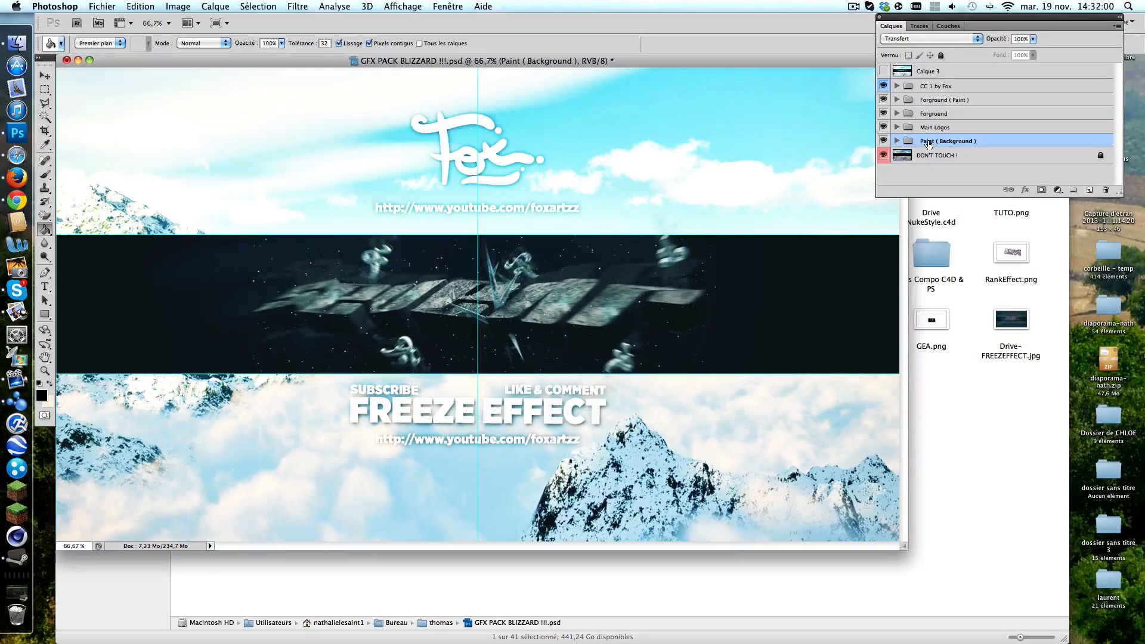
pyautogui.press('super+z')
pyautogui.click(932, 158)
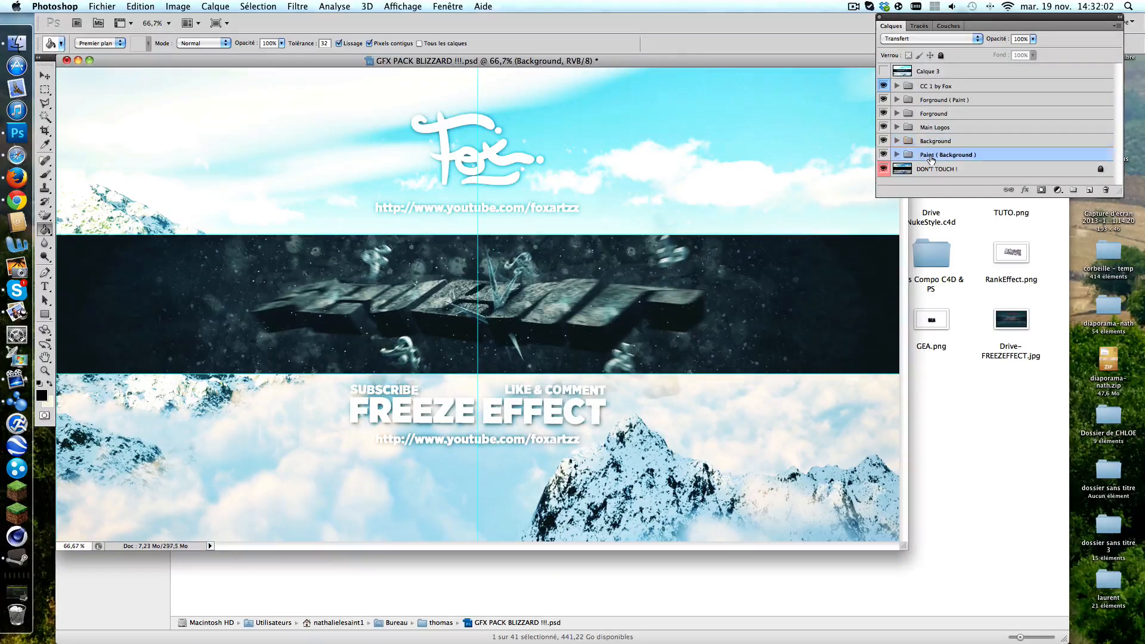
pyautogui.press('Delete')
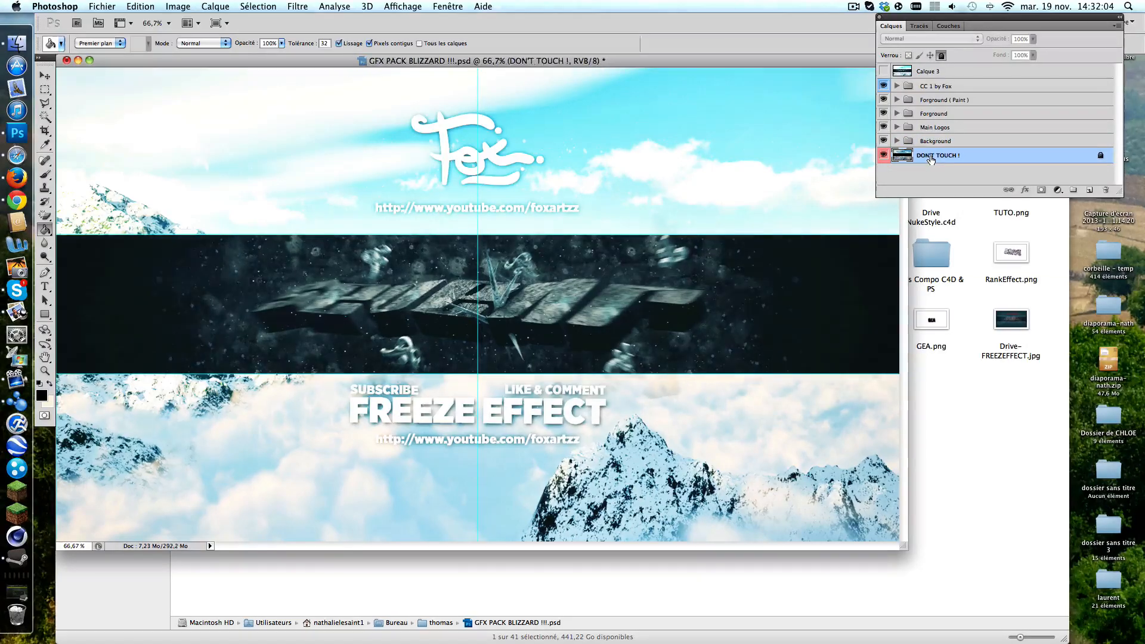
pyautogui.press('super+z')
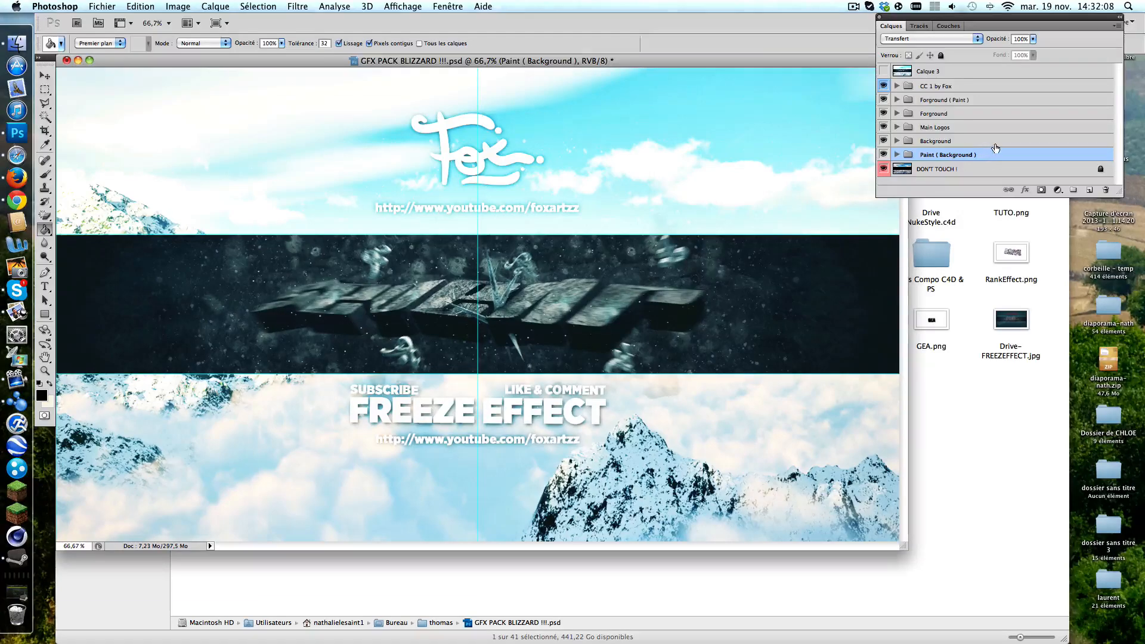
# Delete the Main Logos group to remove the template's 3D text from the banner.
pyautogui.click(944, 128)
pyautogui.press('Delete')
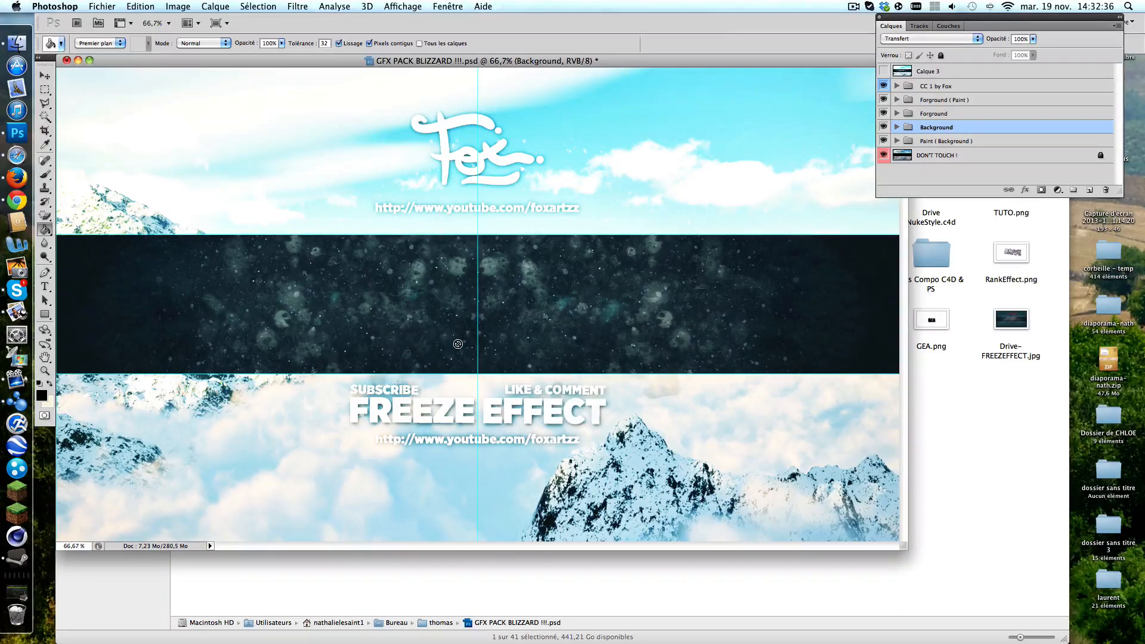
# Preview Razor.png from the project folder, close the preview, and place the image into the open GFX PACK BLIZZARD document.
pyautogui.click(16, 43)
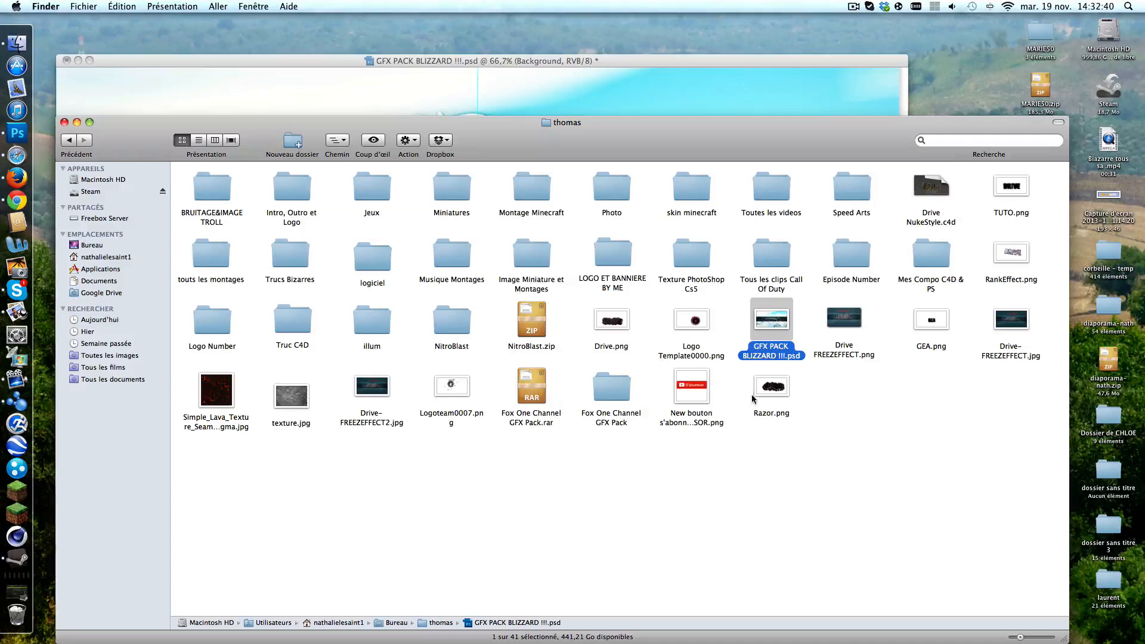
pyautogui.click(815, 449)
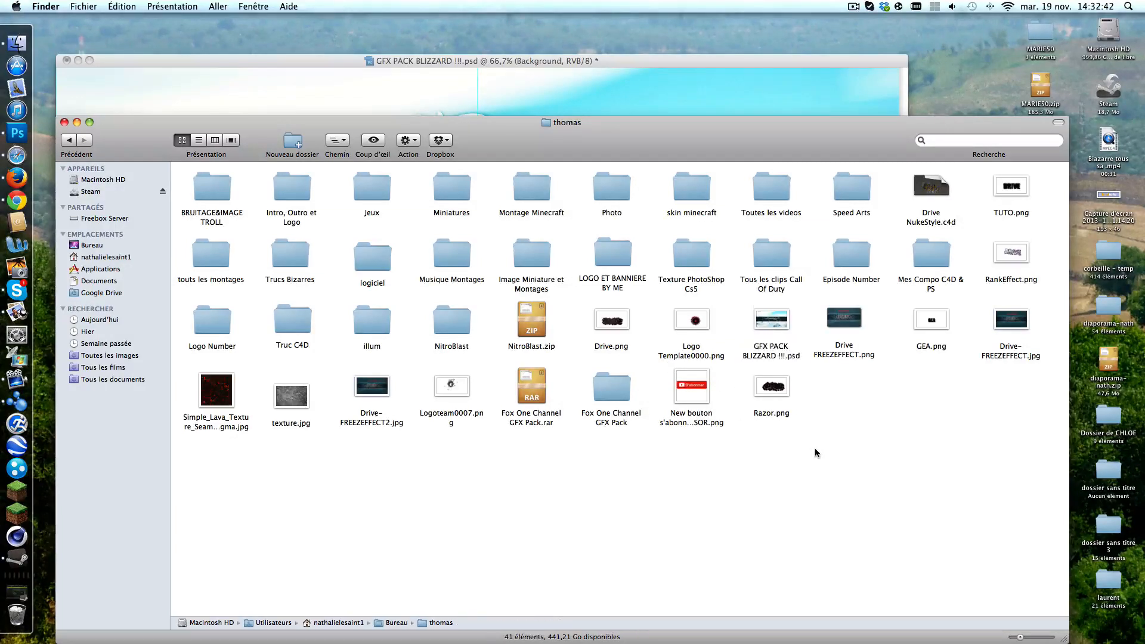
pyautogui.doubleClick(781, 395)
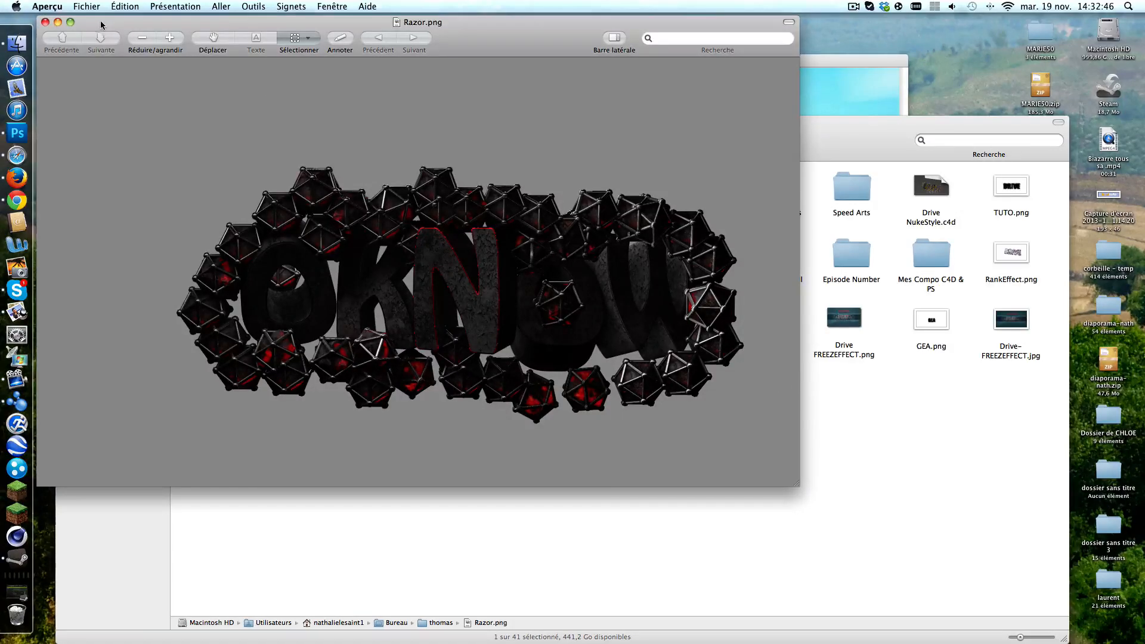
pyautogui.click(45, 22)
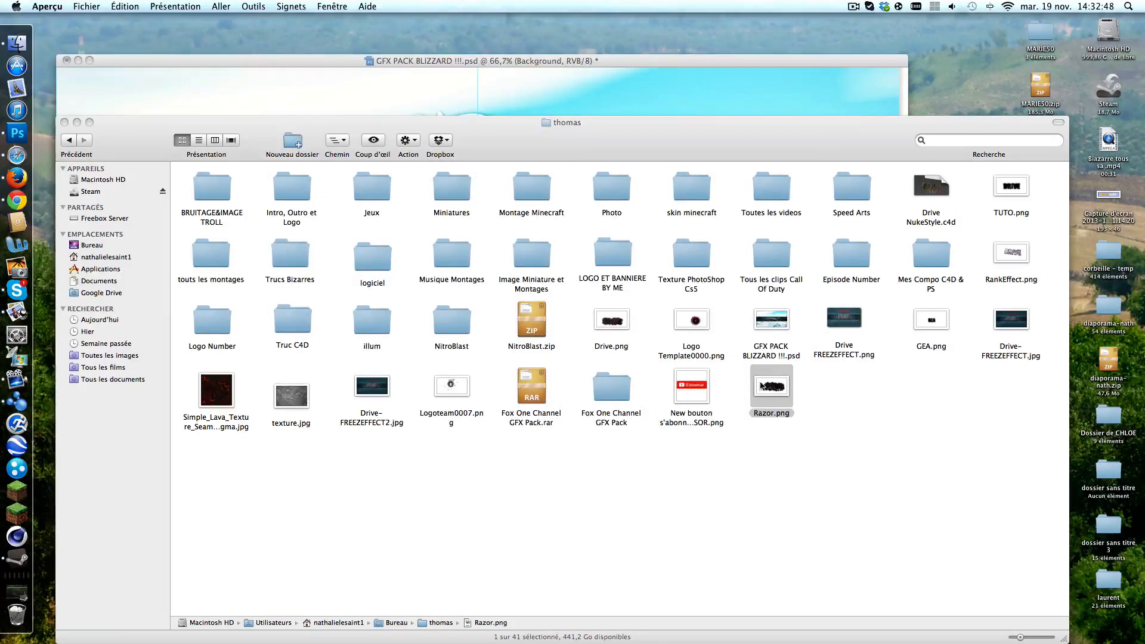
pyautogui.moveTo(763, 387); pyautogui.dragTo(615, 96)
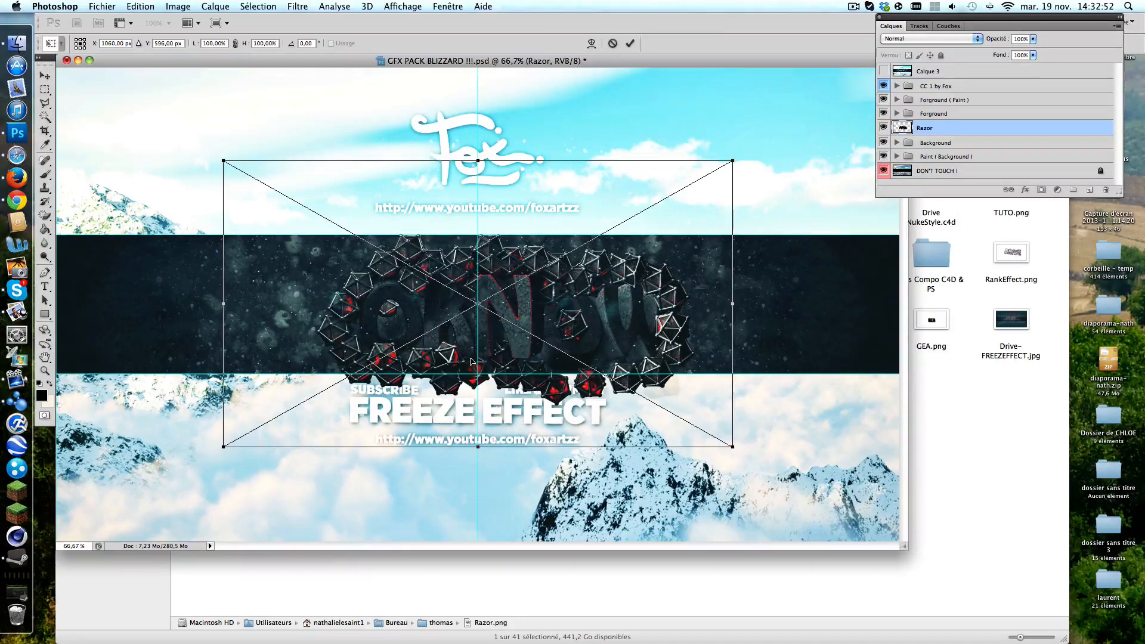
# Scale the placed Razor image to about 96% width and 93% height, position it over the dark banner band, and commit the placement.
pyautogui.moveTo(370, 234); pyautogui.dragTo(366, 243)
pyautogui.moveTo(559, 305); pyautogui.dragTo(560, 299)
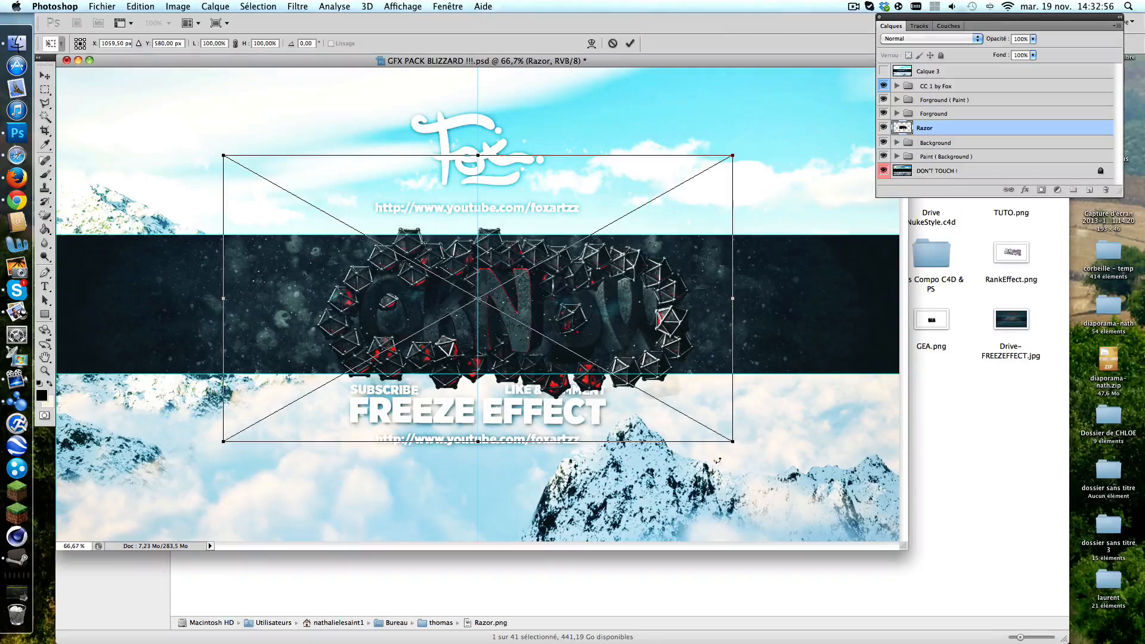
pyautogui.moveTo(734, 446); pyautogui.dragTo(712, 422)
pyautogui.moveTo(656, 361); pyautogui.dragTo(655, 347)
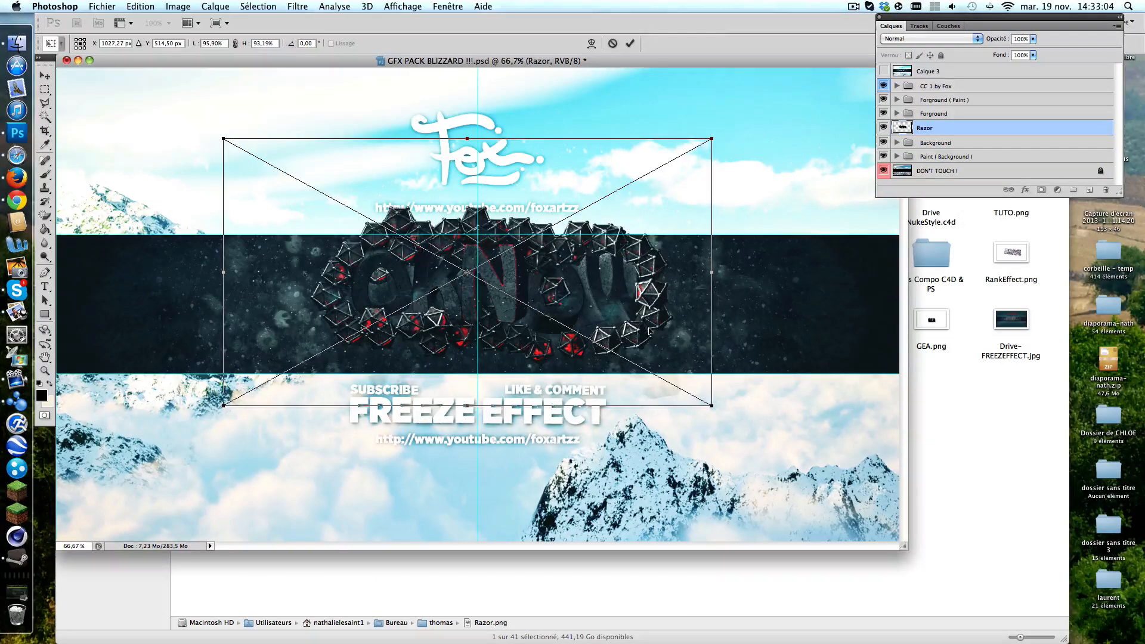
pyautogui.moveTo(651, 331); pyautogui.dragTo(629, 343)
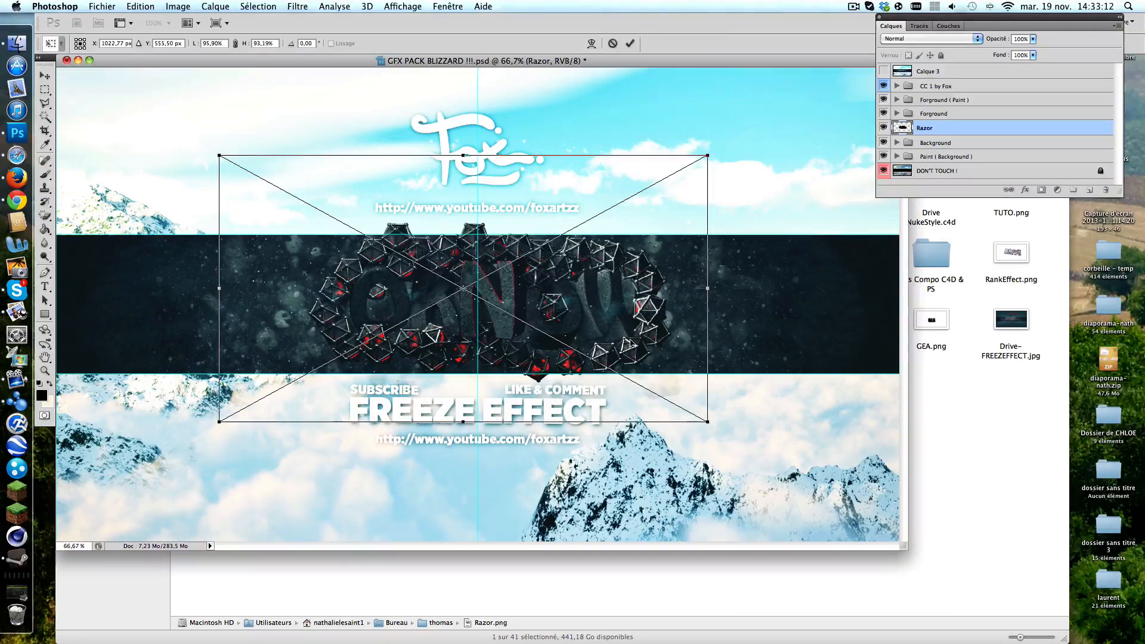
pyautogui.moveTo(634, 344); pyautogui.dragTo(645, 371)
pyautogui.press('Return')
pyautogui.press('g')
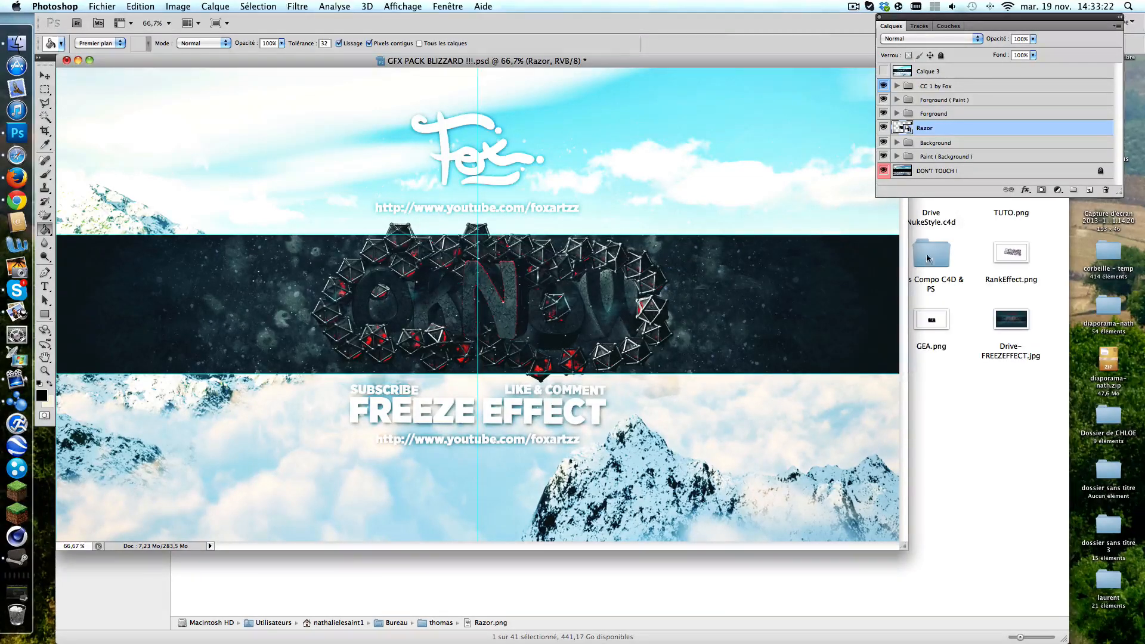
# Try the Razor layer above the CC 1 by Fox group, and settle it between the Forground ( Paint ) and Forground groups.
pyautogui.moveTo(924, 129); pyautogui.dragTo(927, 80)
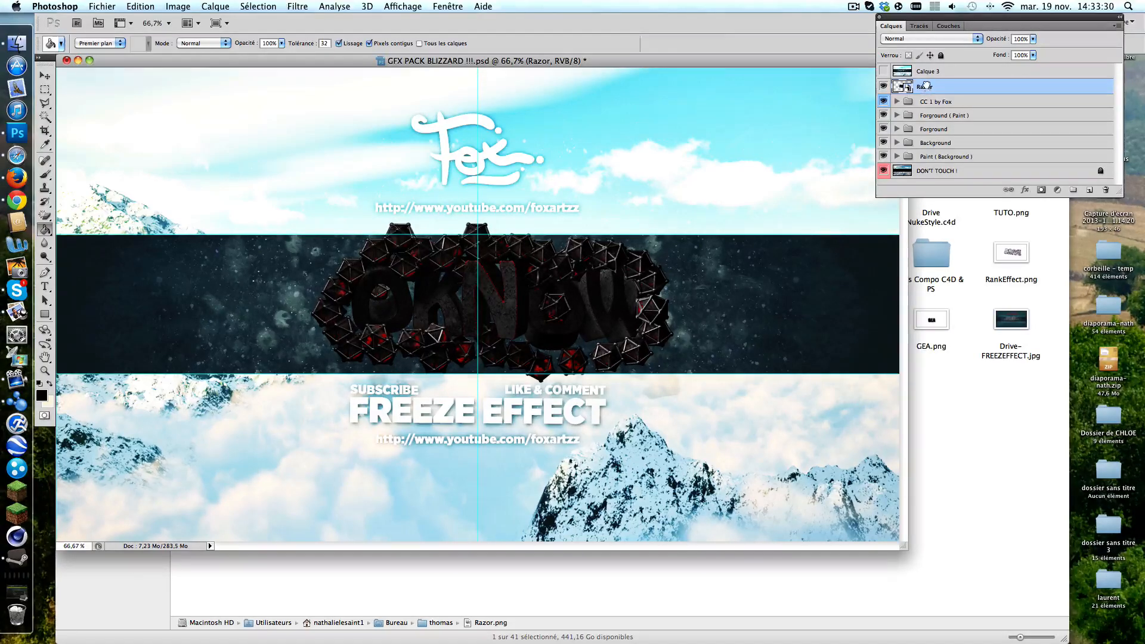
pyautogui.moveTo(925, 86); pyautogui.dragTo(925, 123)
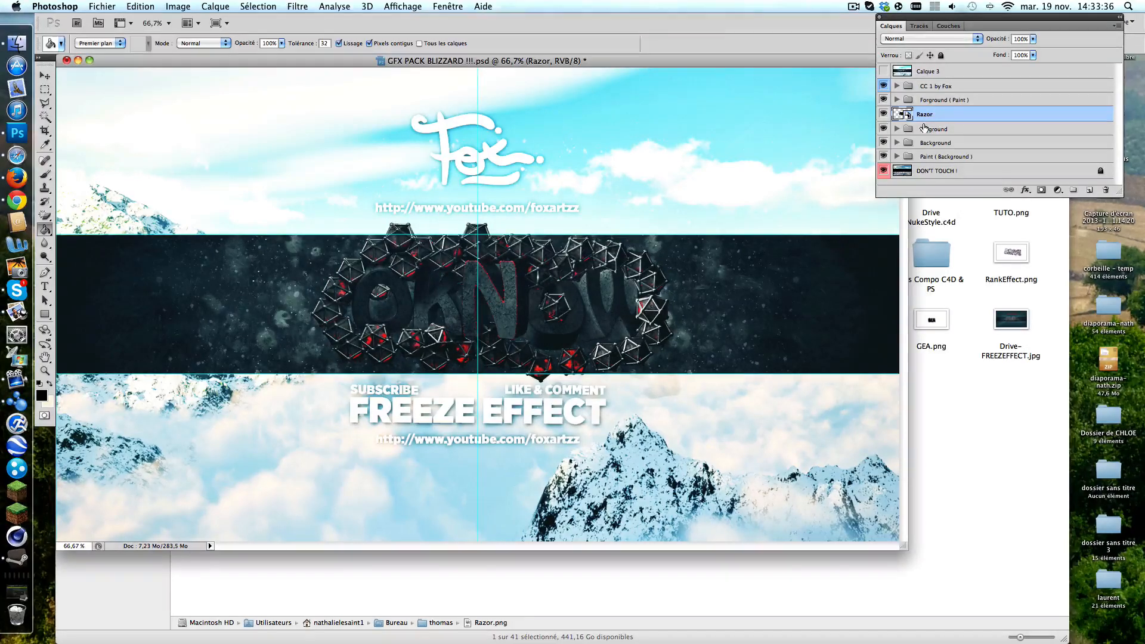
# Move the Razor layer below the Forground group and apply a Radial Blur of 3 in Rotation mode at Normal quality.
pyautogui.moveTo(923, 115)
pyautogui.mouseDown()
pyautogui.moveTo(926, 161)
pyautogui.moveTo(927, 122)
pyautogui.mouseUp()
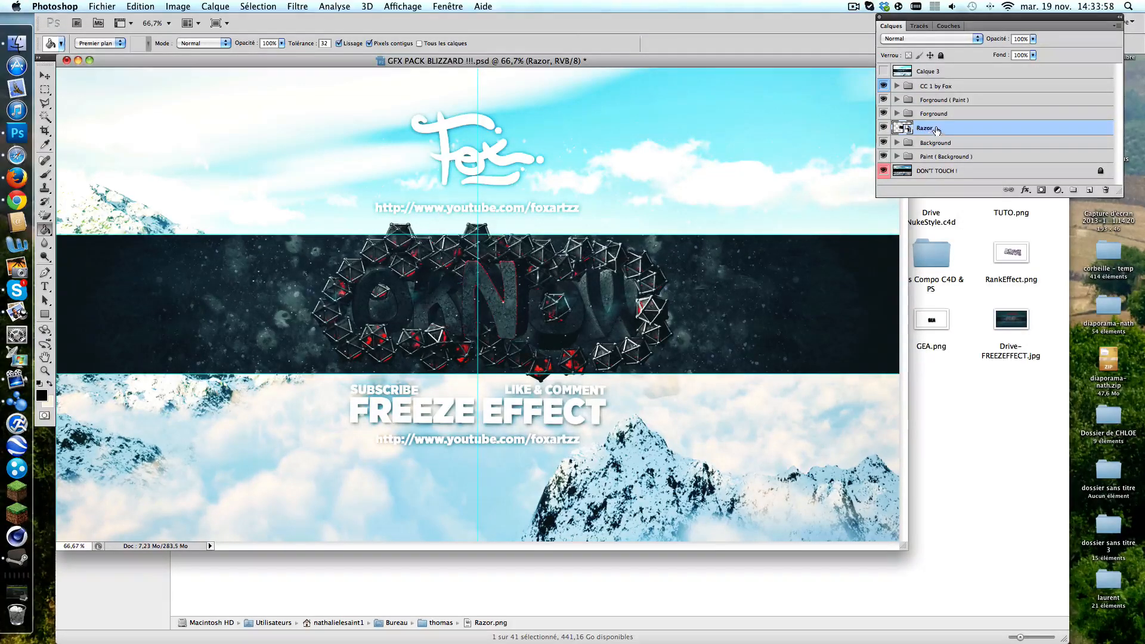
pyautogui.click(309, 7)
pyautogui.moveTo(343, 136)
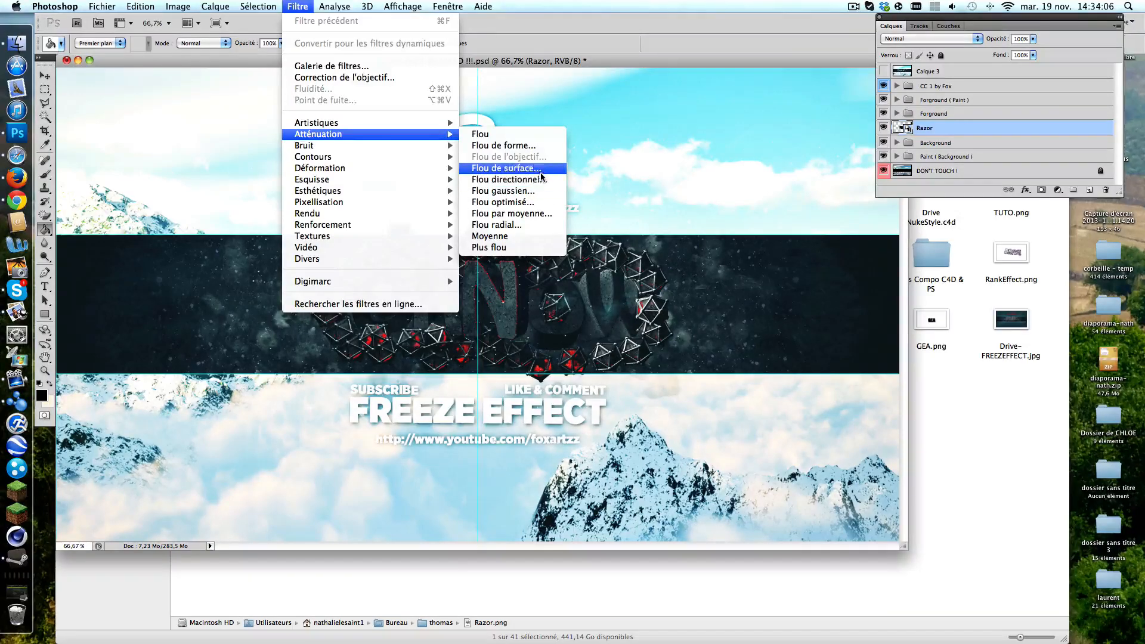
pyautogui.click(536, 225)
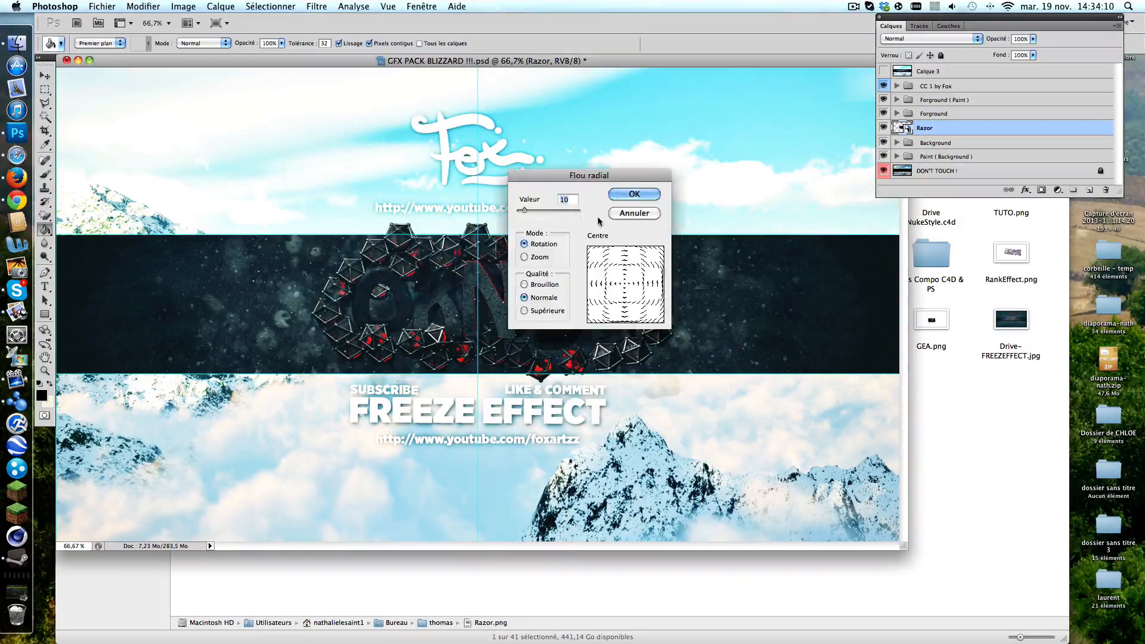
pyautogui.write('3')
pyautogui.click(623, 193)
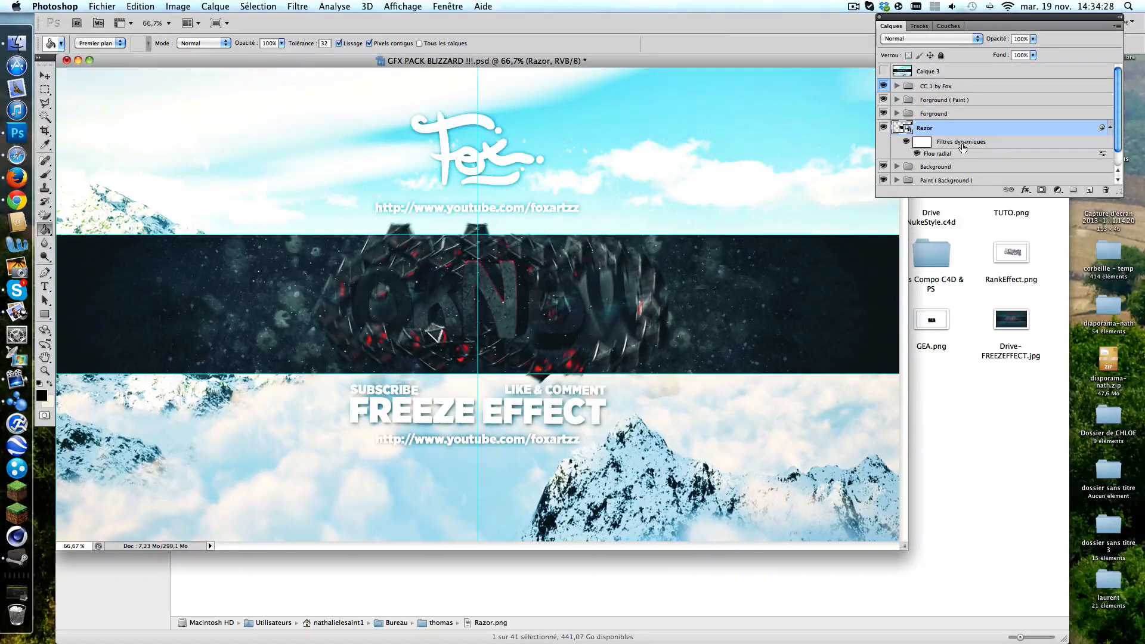
# Undo the deletion of the Razor layer and compare the render with its smart filters hidden and shown.
pyautogui.press('BackSpace')
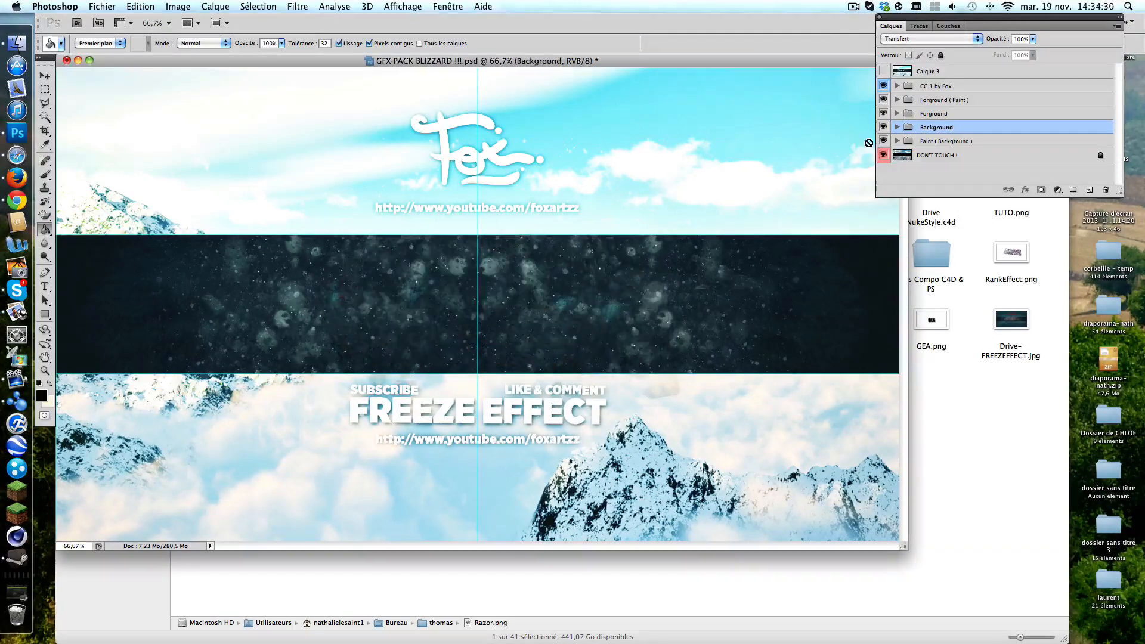
pyautogui.press('super+z')
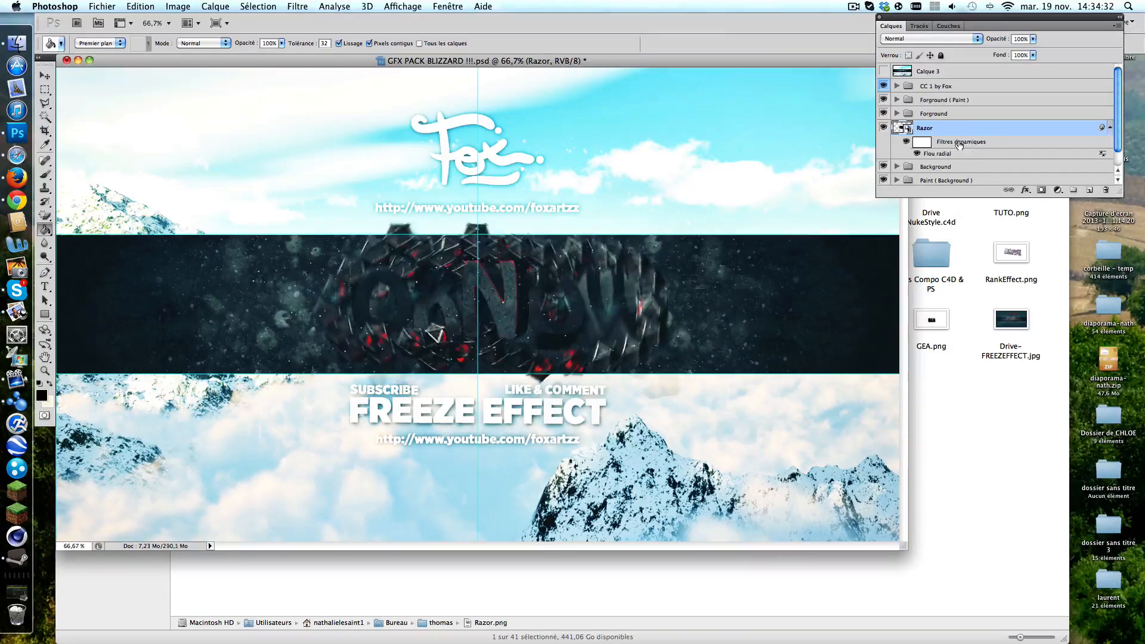
pyautogui.click(905, 146)
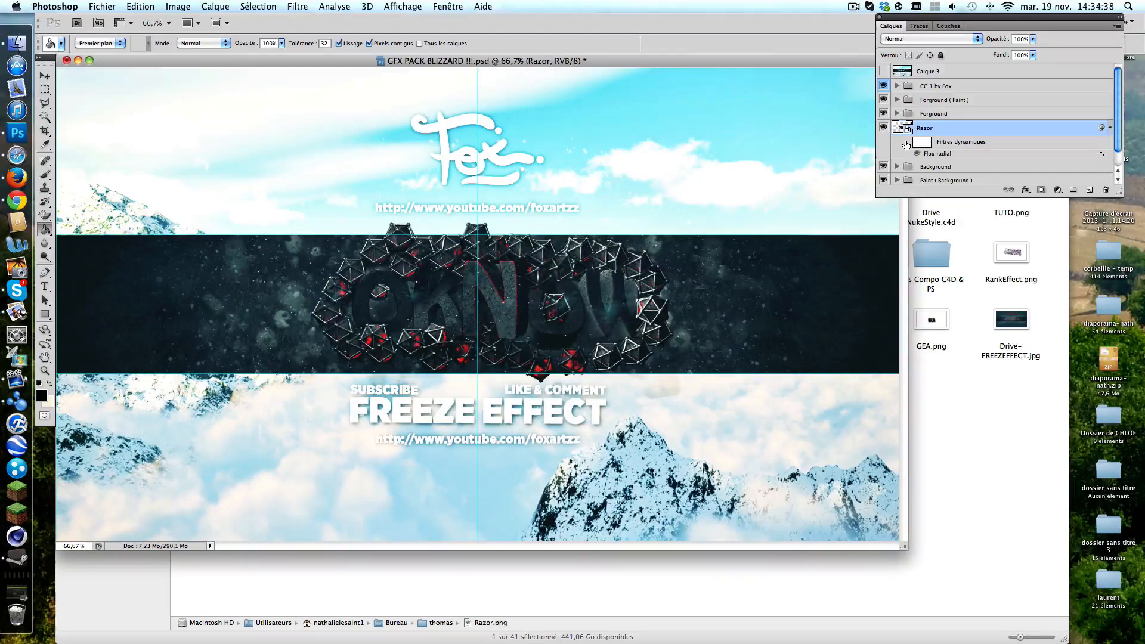
pyautogui.click(906, 143)
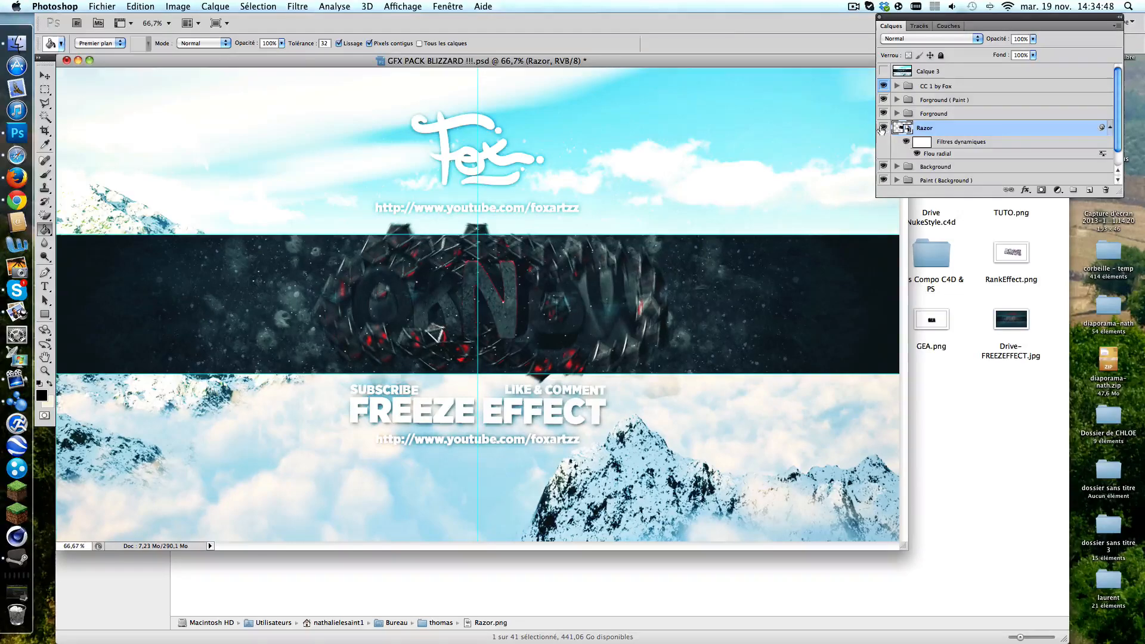
# Disable the Razor layer's existing smart filters and add another Radial Blur of 2 in Rotation mode at Normal quality.
pyautogui.rightClick(1102, 128)
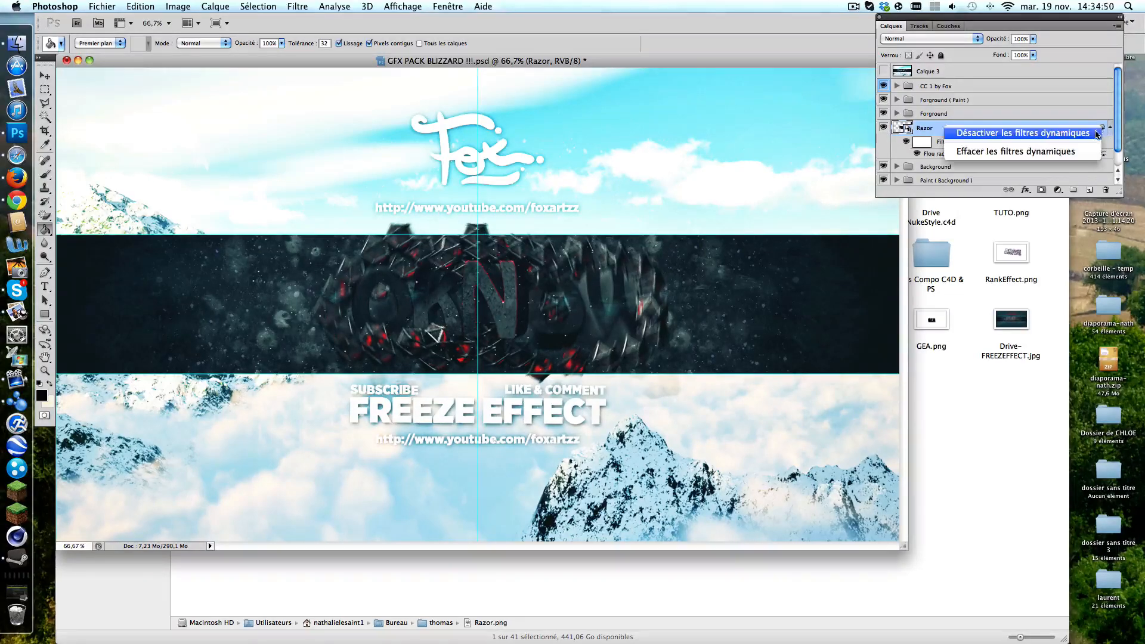
pyautogui.click(1095, 134)
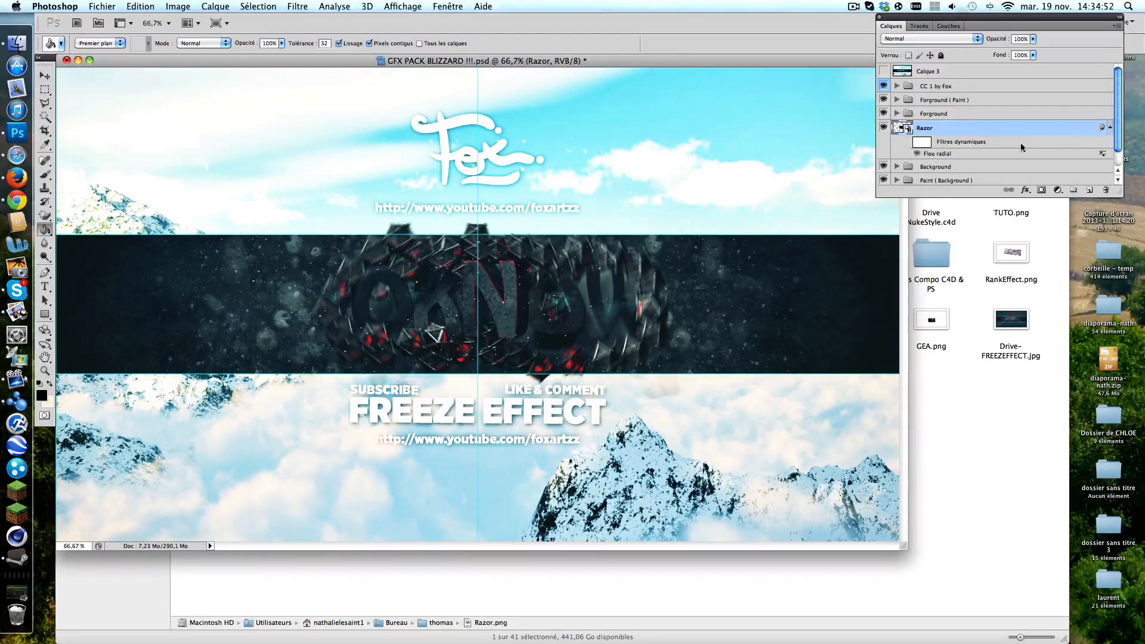
pyautogui.click(294, 6)
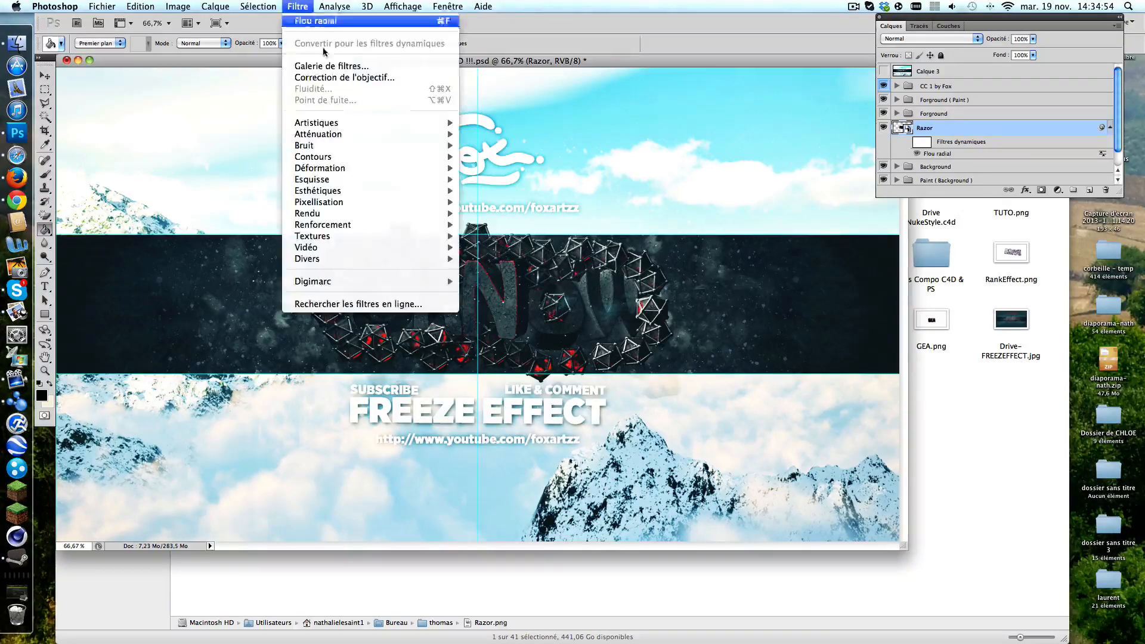
pyautogui.moveTo(366, 126)
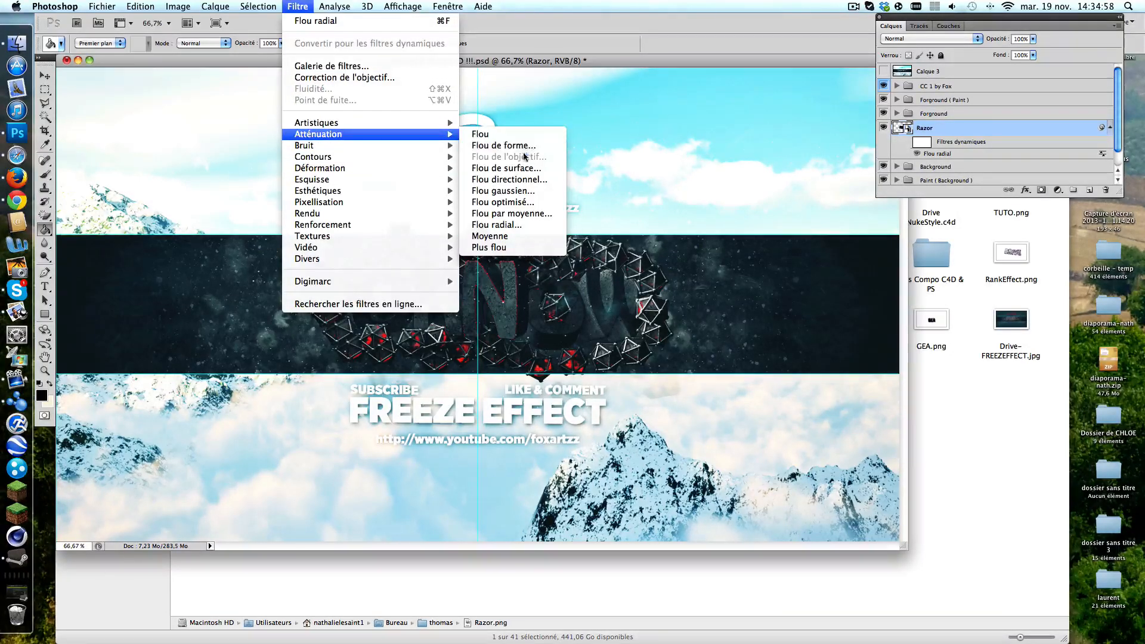
pyautogui.click(529, 226)
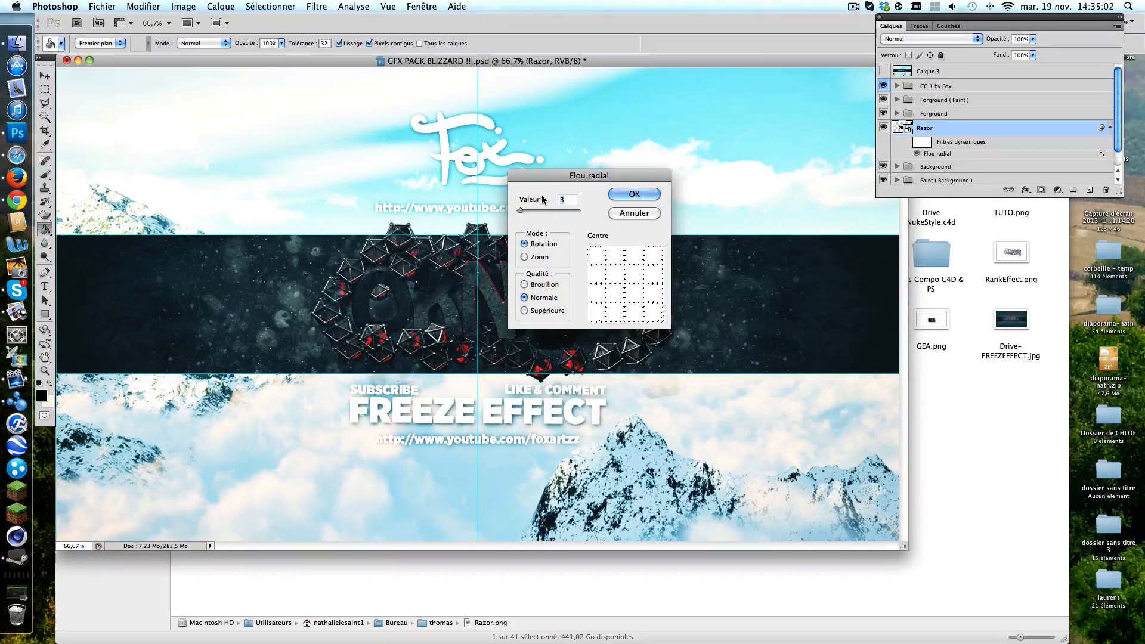
pyautogui.write('2')
pyautogui.click(626, 195)
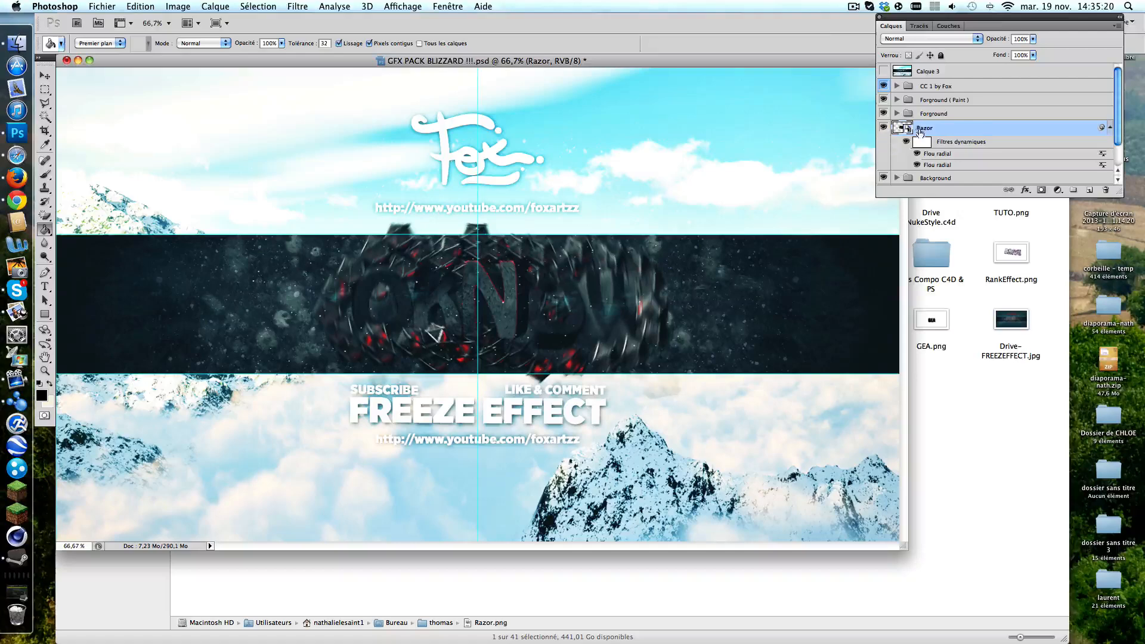
pyautogui.click(884, 128)
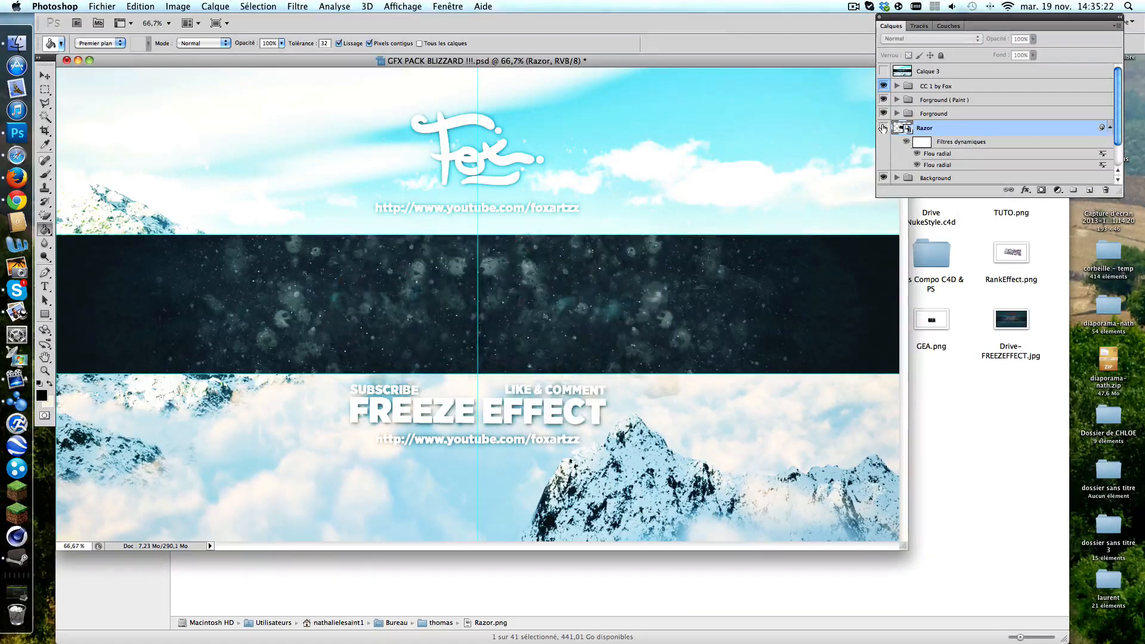
pyautogui.click(884, 128)
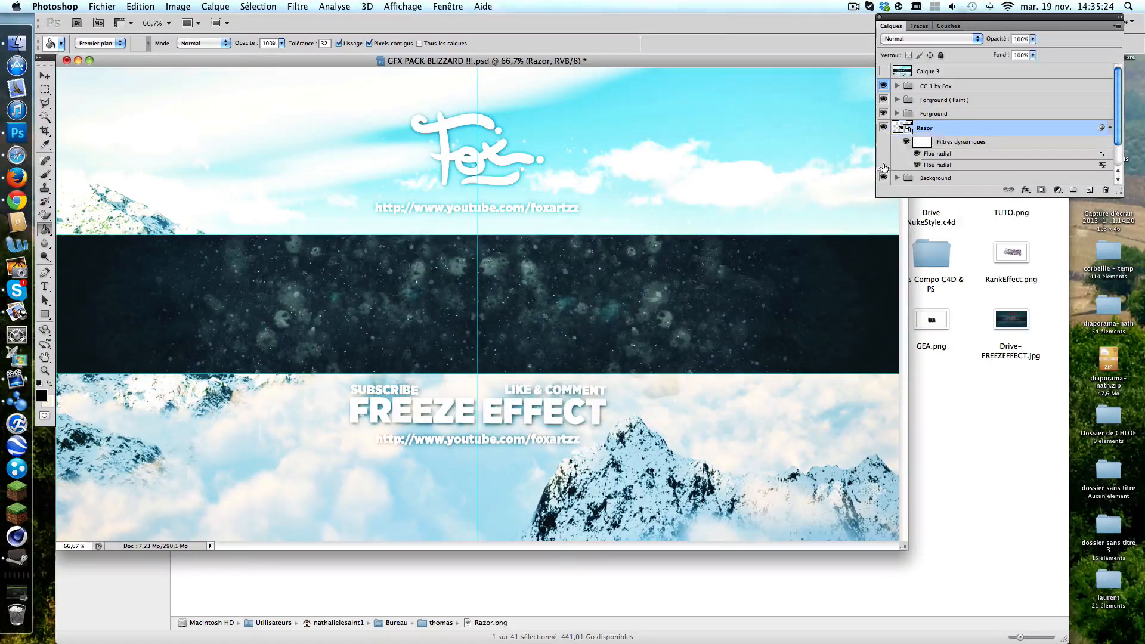